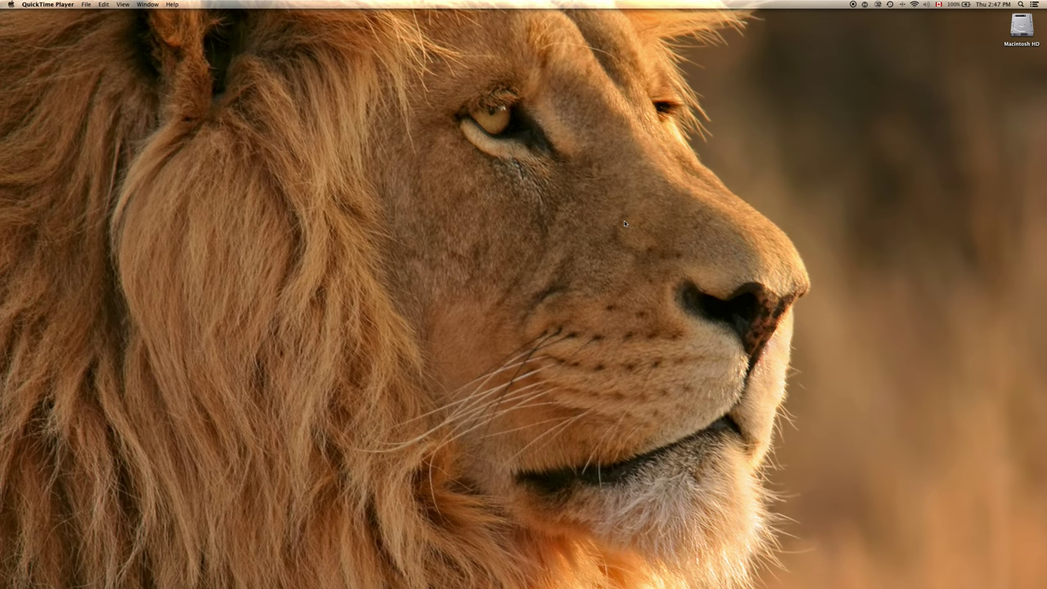
Switch to Logic Pro X and check its version number in the About window.
{"action": "key", "text": "super+Tab"}
{"action": "key", "text": "super+Tab"}
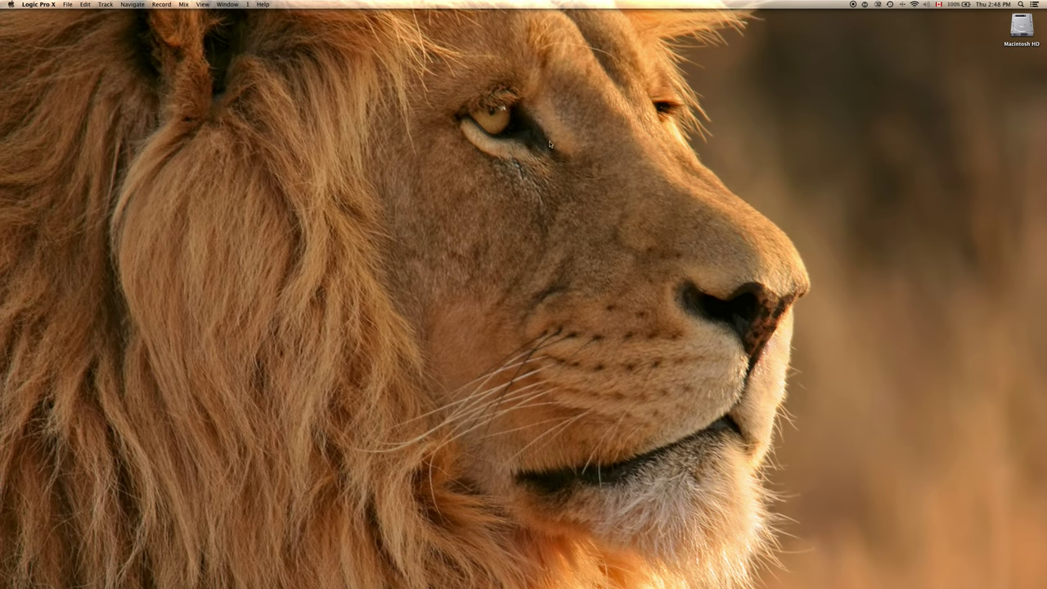
{"action": "left_click", "coordinate": [12, 4]}
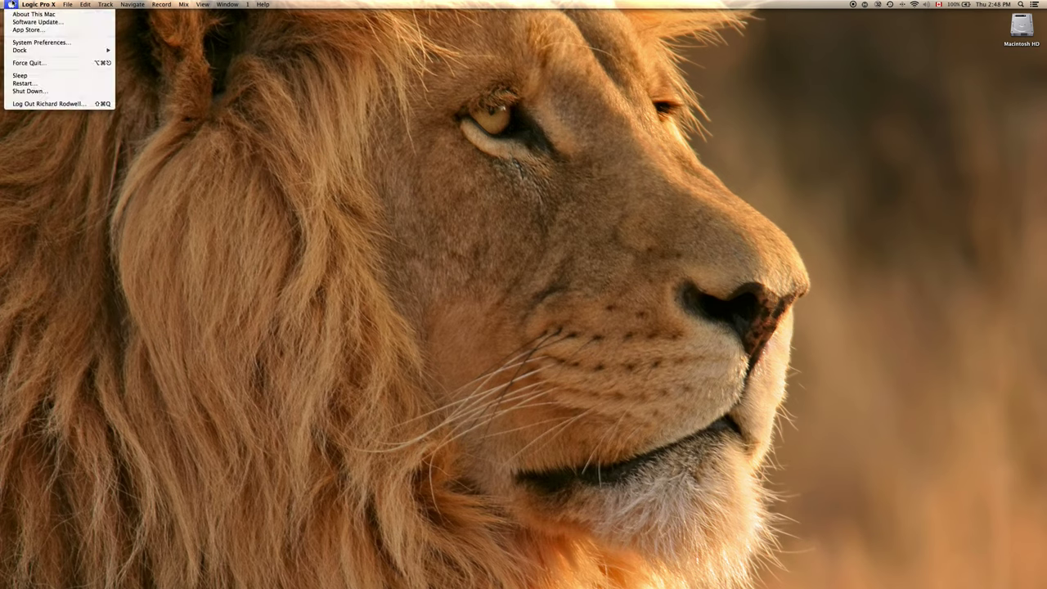
{"action": "mouse_move", "coordinate": [31, 4]}
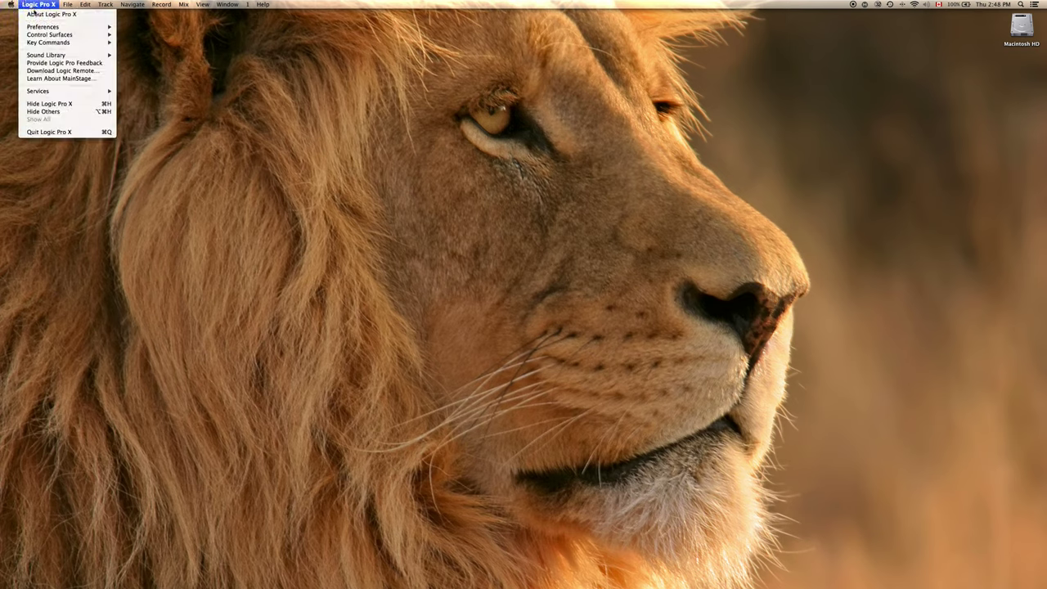
{"action": "left_click", "coordinate": [36, 15]}
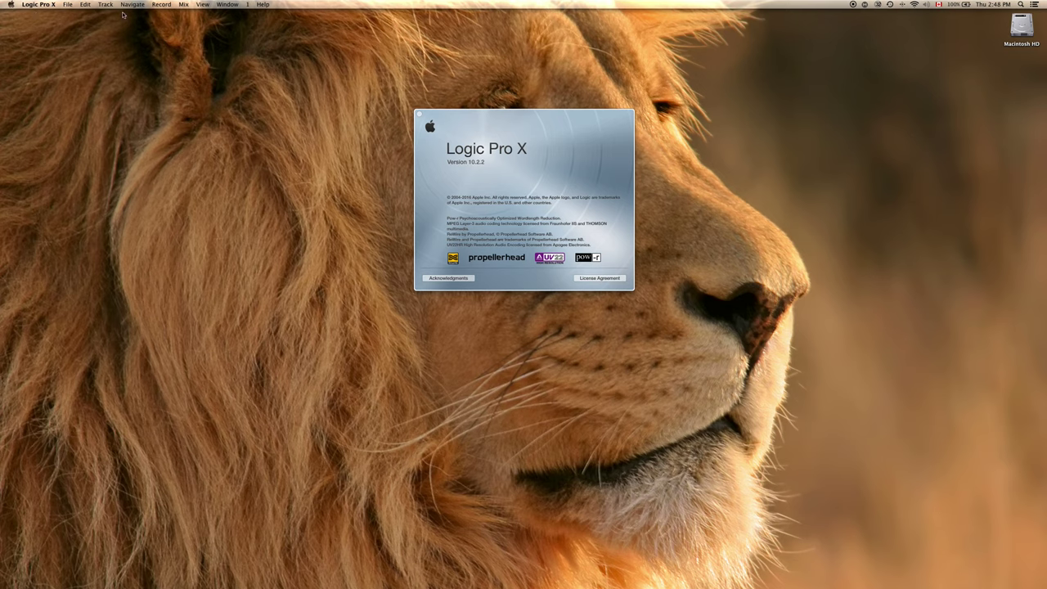
Switch to Finder, check the OS X version in About This Mac, and close that window.
{"action": "key", "text": "super+q"}
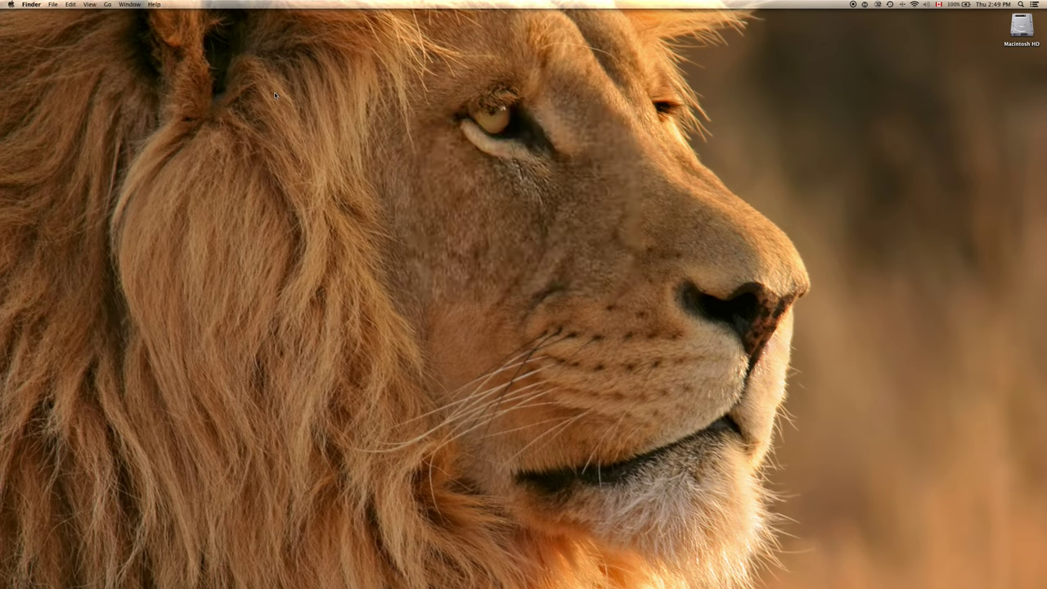
{"action": "left_click", "coordinate": [9, 5]}
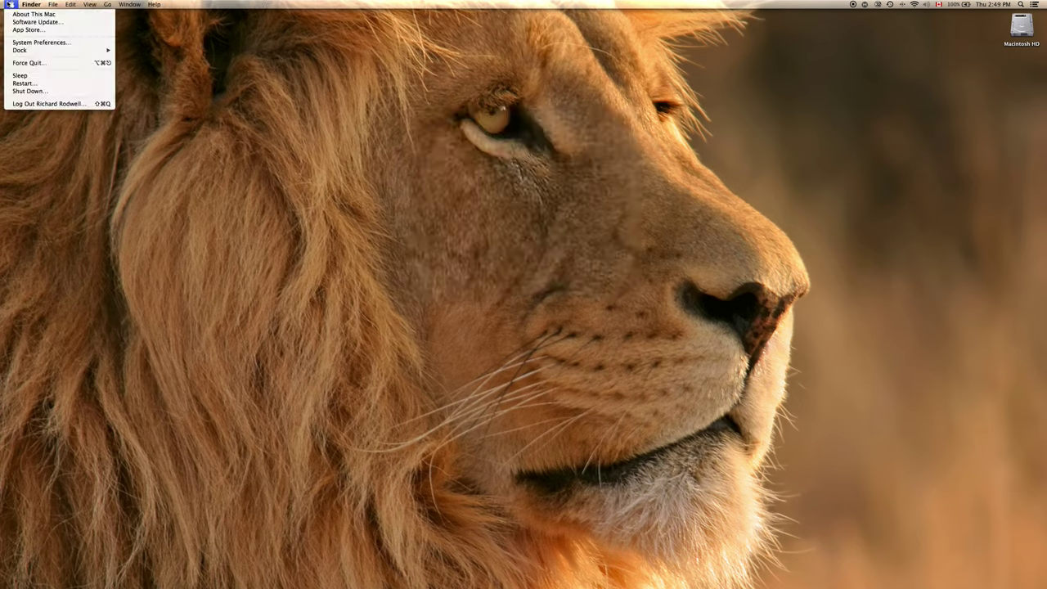
{"action": "left_click", "coordinate": [33, 14]}
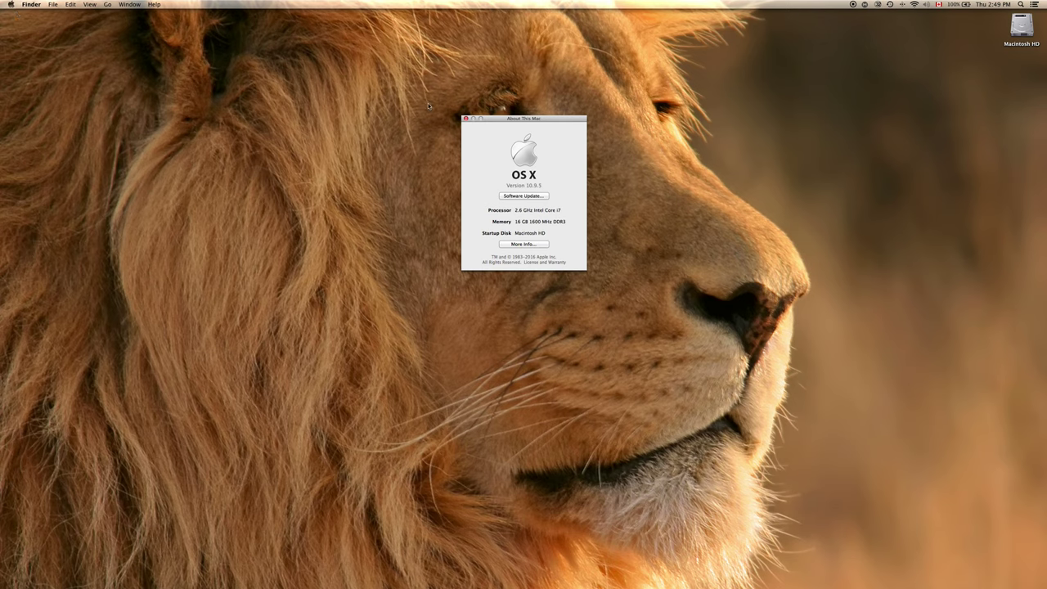
{"action": "left_click", "coordinate": [465, 118]}
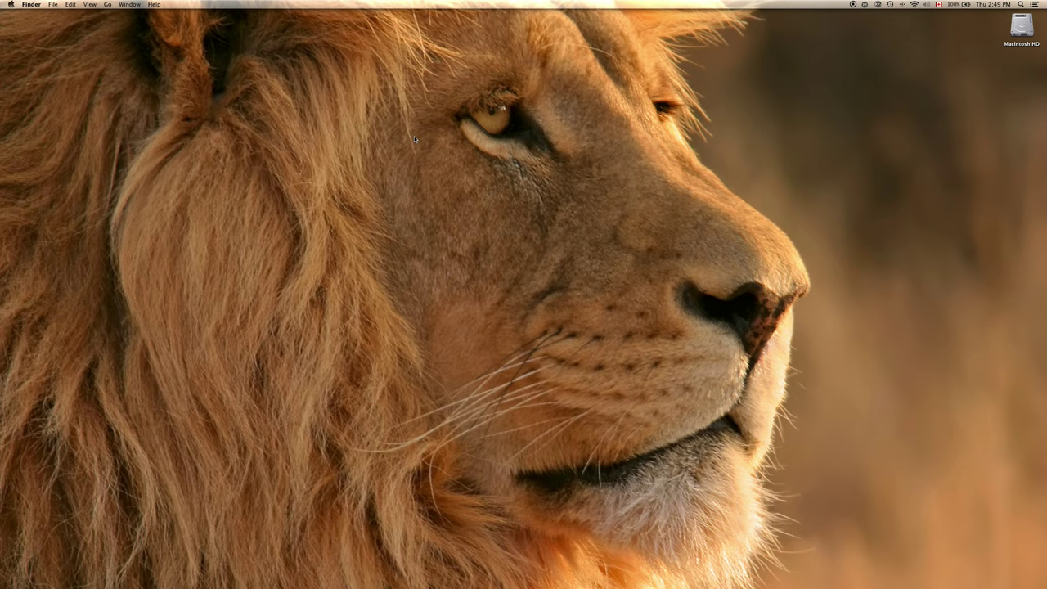
Return to Logic Pro X and close its About window.
{"action": "key", "text": "super+Tab"}
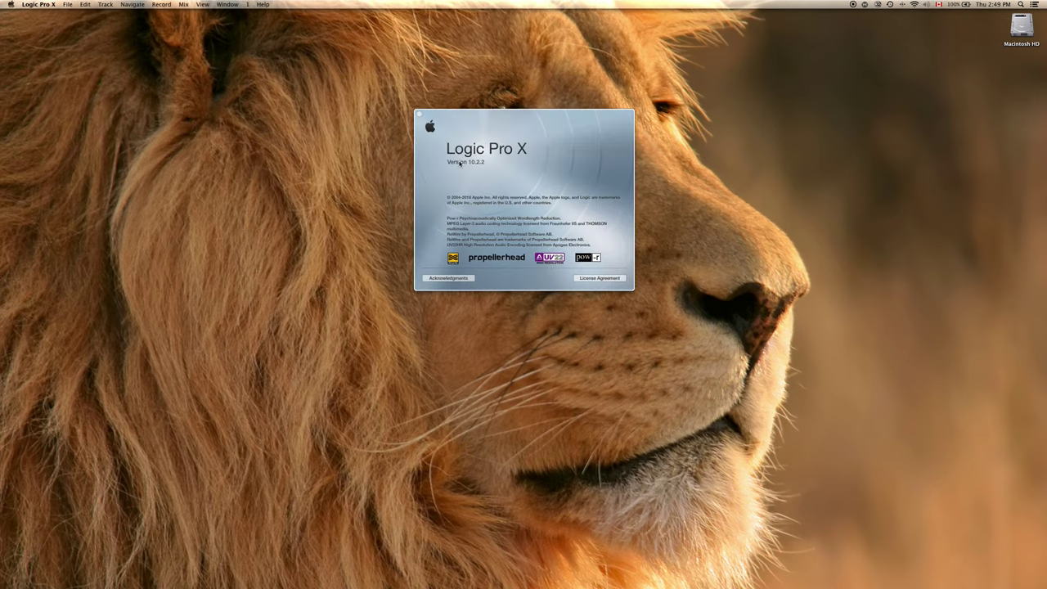
{"action": "left_click", "coordinate": [351, 167]}
{"action": "key", "text": "super+Tab"}
{"action": "left_click", "coordinate": [434, 101]}
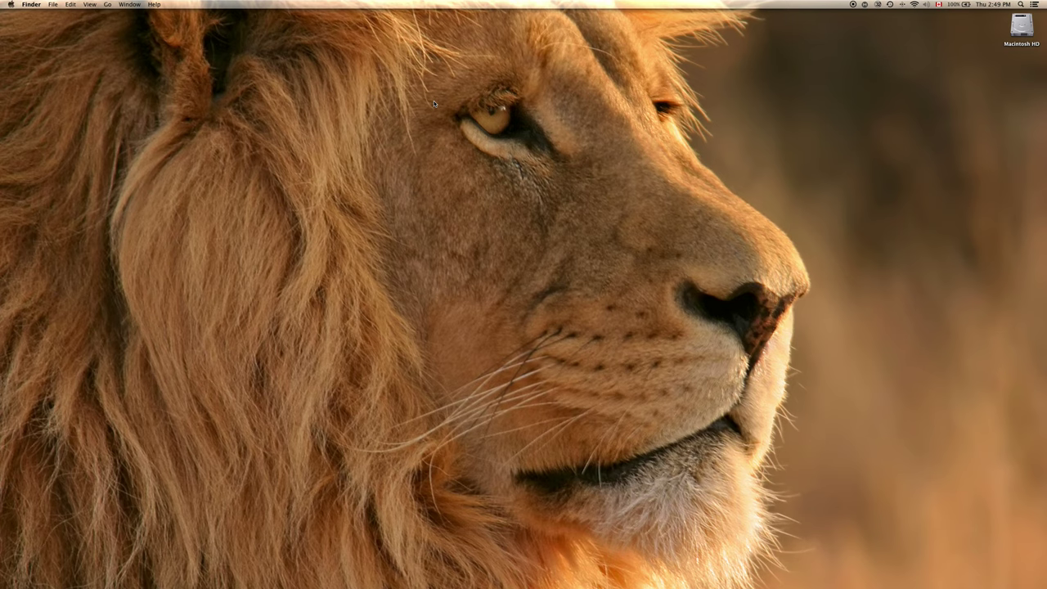
{"action": "key", "text": "super+Tab"}
{"action": "left_click", "coordinate": [421, 116]}
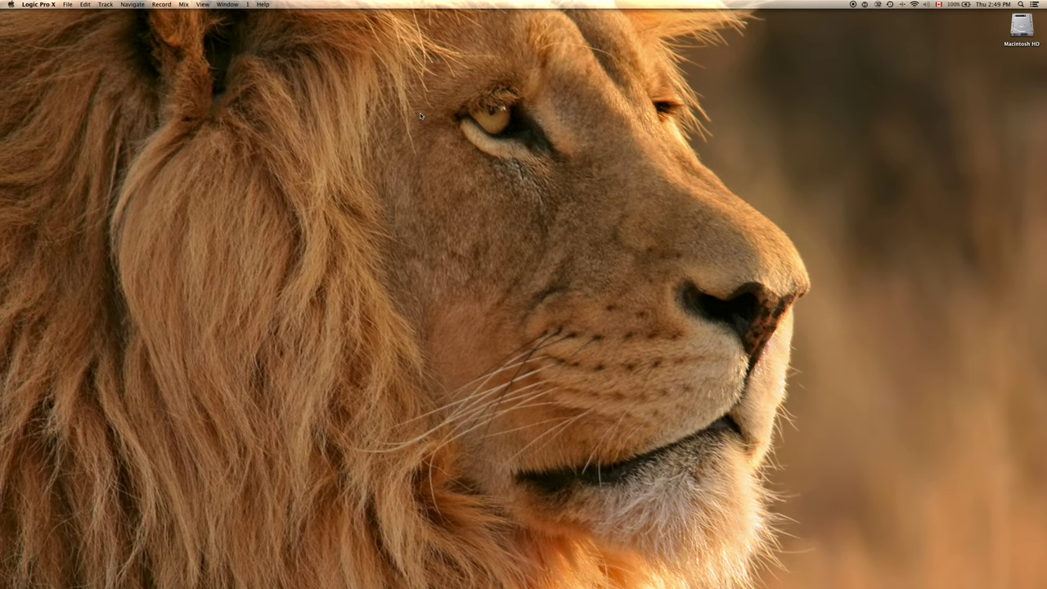
Create an empty project with one software instrument track using ES2 (Synthesizer 2), and hide the Library.
{"action": "key", "text": "super+n"}
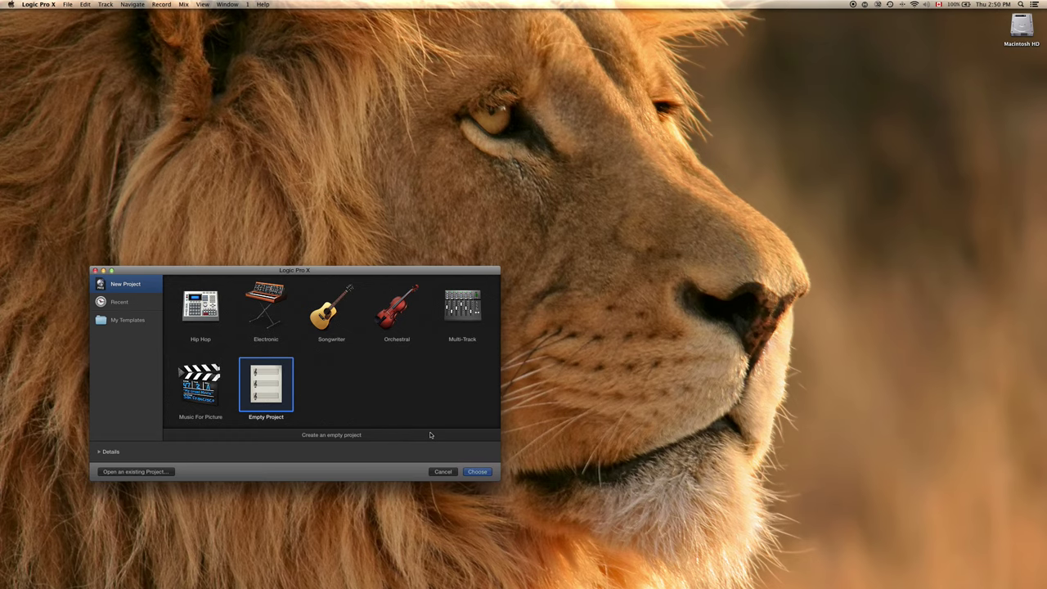
{"action": "left_click", "coordinate": [479, 472]}
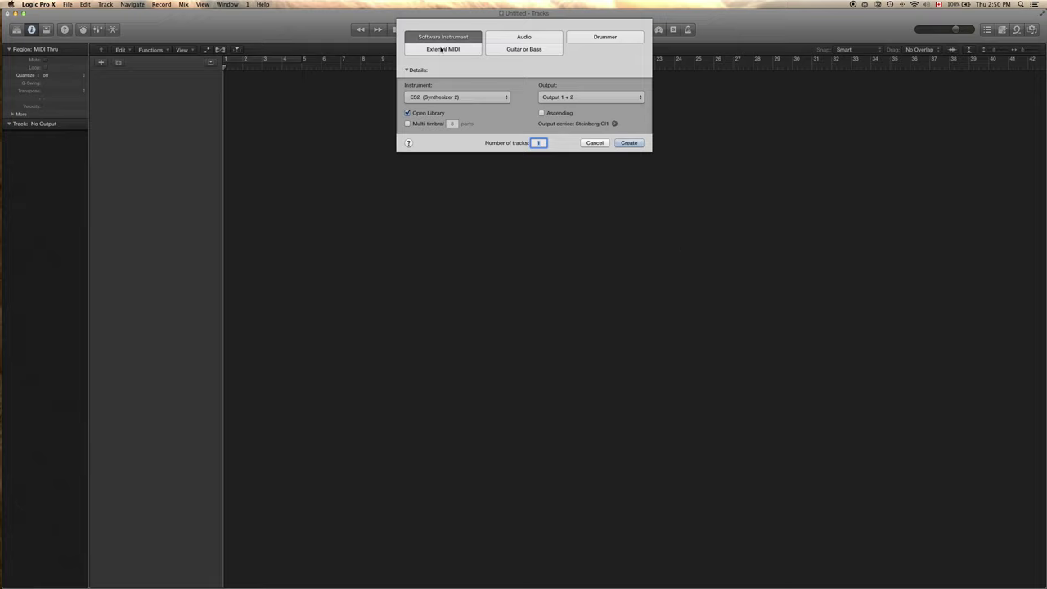
{"action": "left_click", "coordinate": [628, 143]}
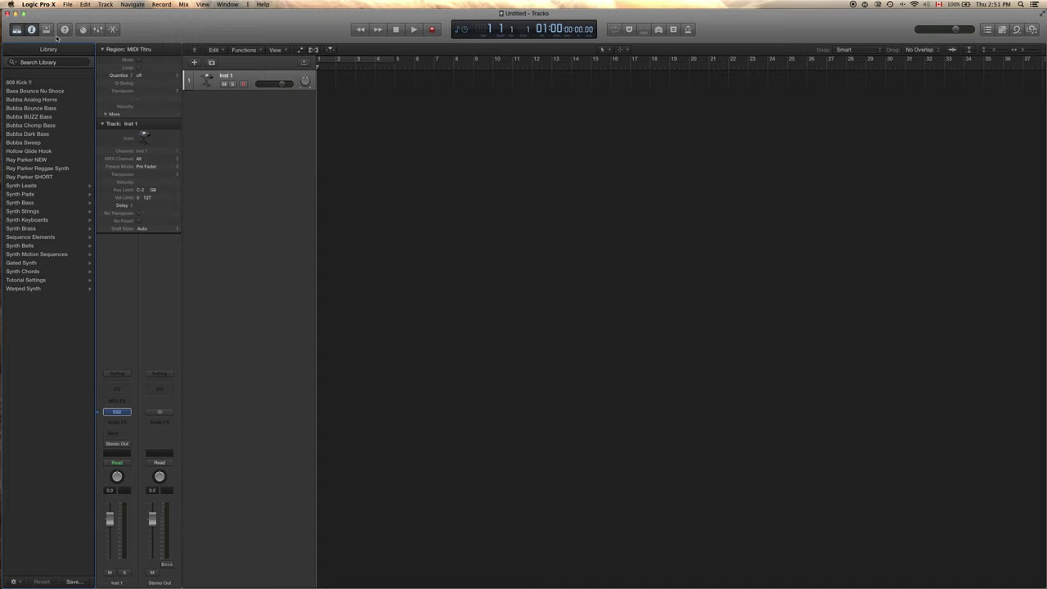
{"action": "left_click", "coordinate": [16, 31]}
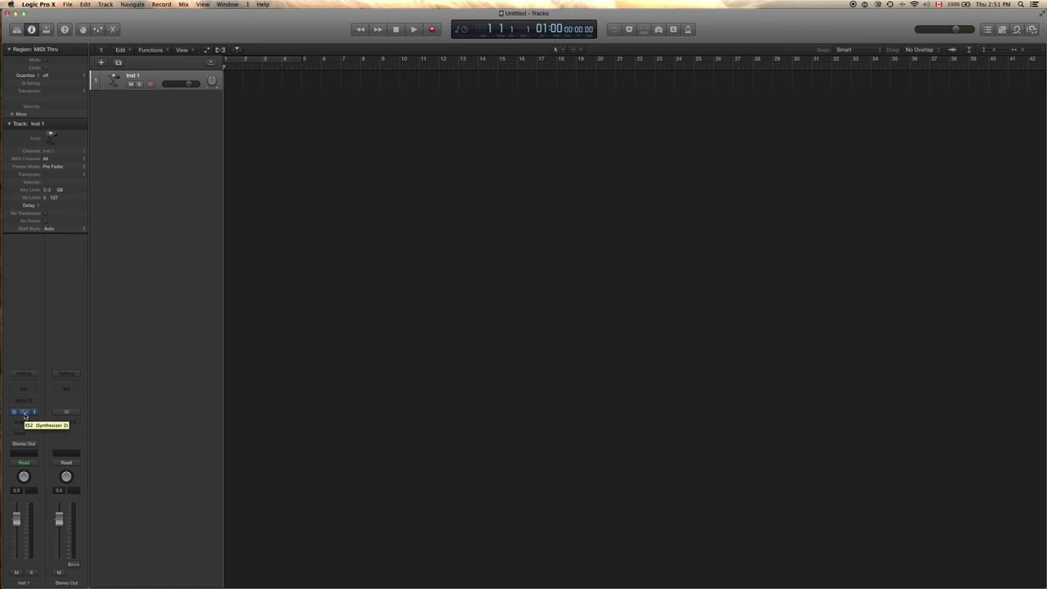
Open and close the ES2 plug-in window from the Inst 1 channel strip three times.
{"action": "left_click", "coordinate": [24, 415]}
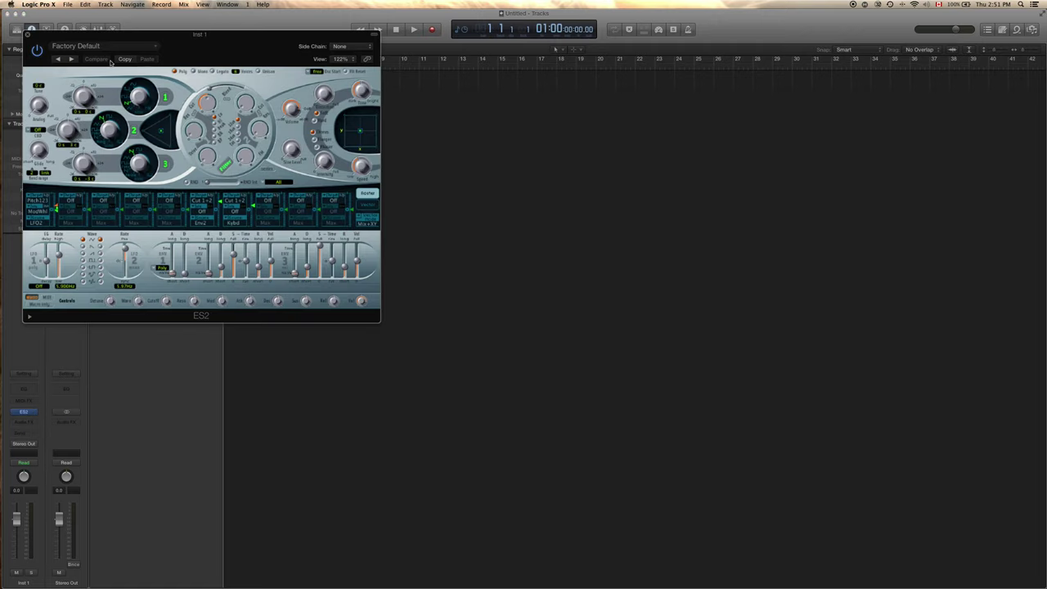
{"action": "left_click", "coordinate": [28, 35]}
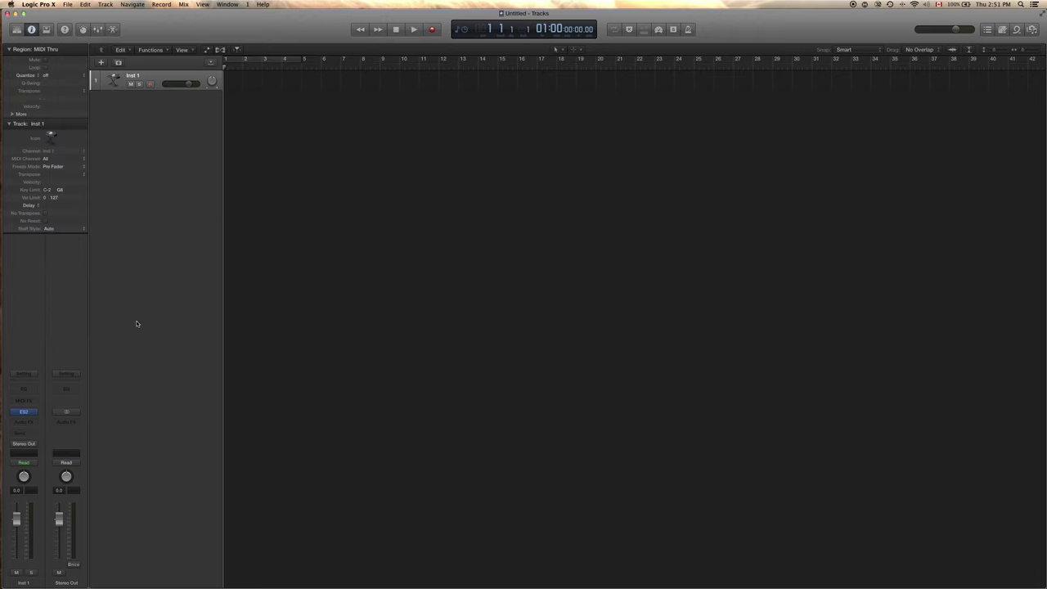
{"action": "mouse_move", "coordinate": [27, 413]}
{"action": "left_click", "coordinate": [25, 412]}
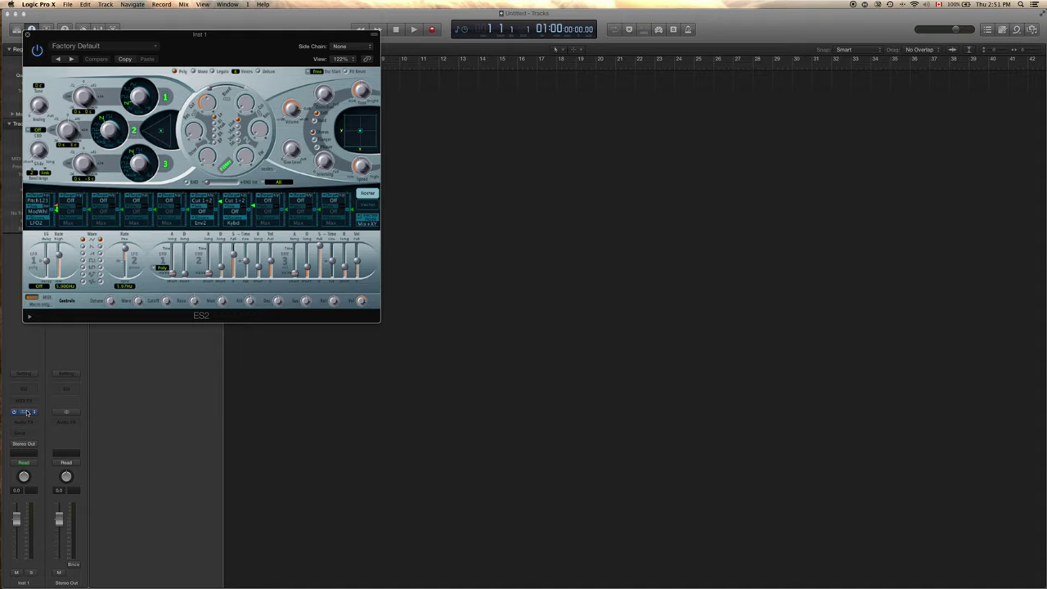
{"action": "left_click", "coordinate": [28, 35]}
{"action": "mouse_move", "coordinate": [37, 418]}
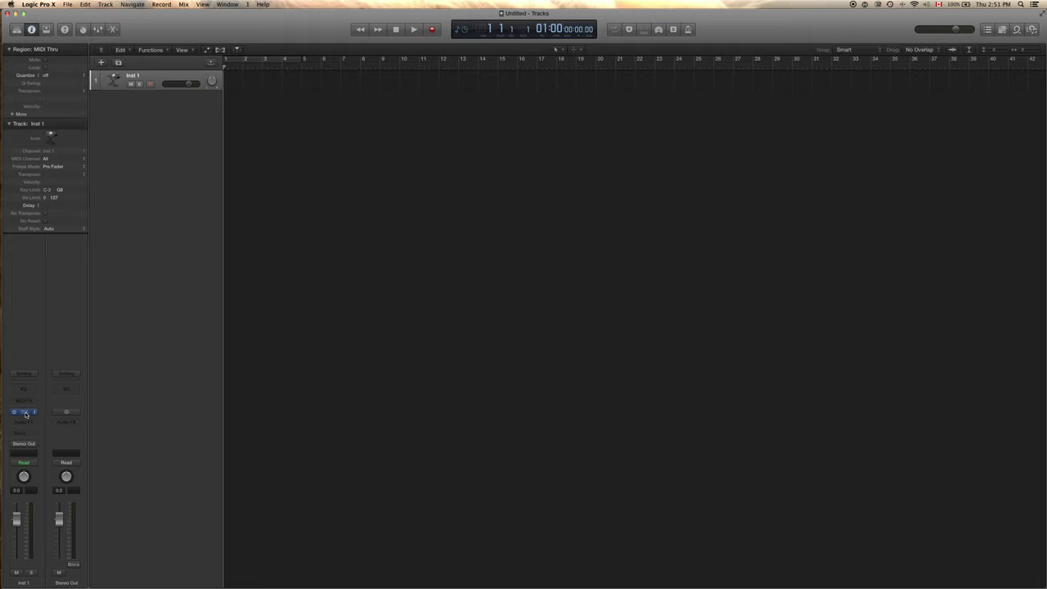
{"action": "left_click", "coordinate": [25, 413]}
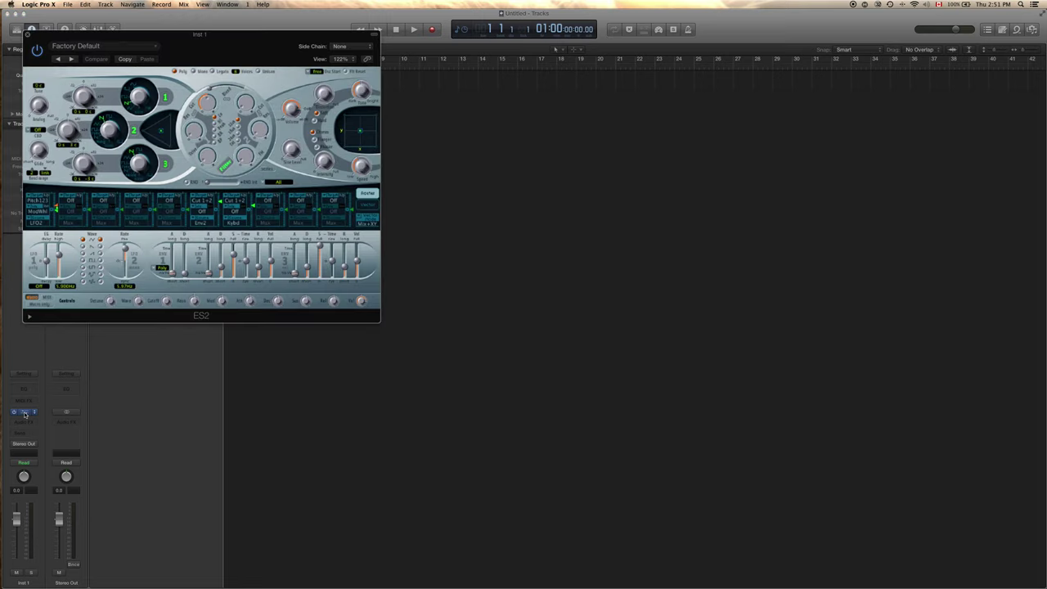
{"action": "left_click", "coordinate": [28, 35]}
Replace ES2 on the Inst 1 channel strip with the stereo Alchemy instrument and close its plug-in window.
{"action": "mouse_move", "coordinate": [35, 415]}
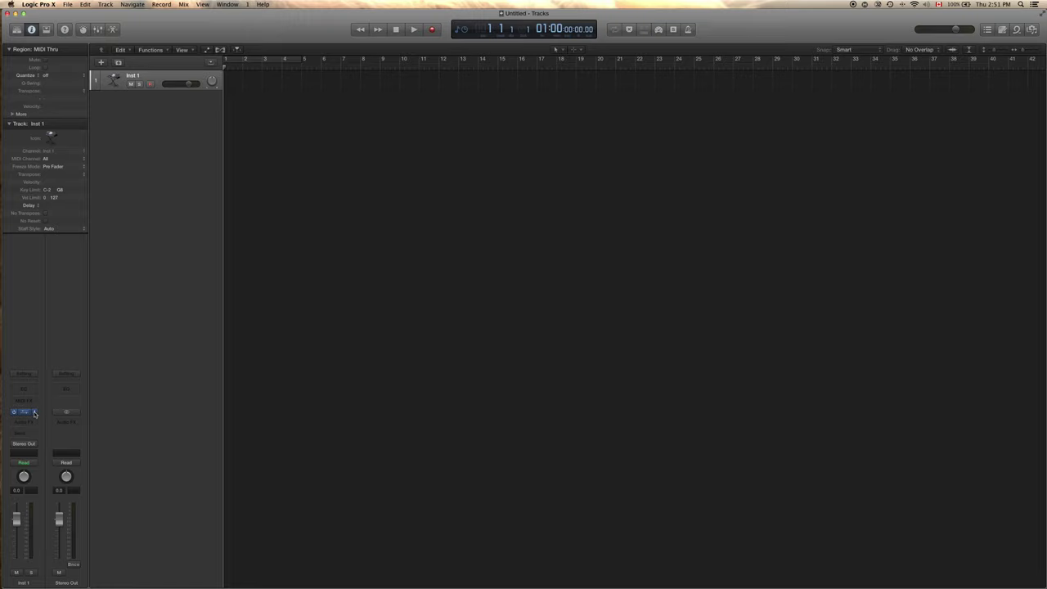
{"action": "left_click", "coordinate": [34, 414]}
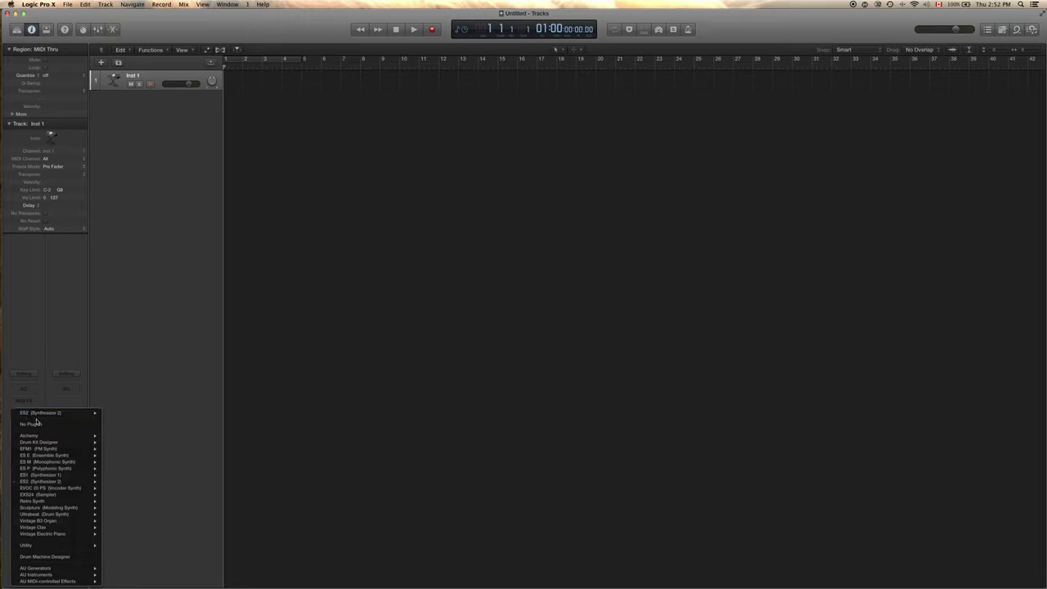
{"action": "mouse_move", "coordinate": [39, 435]}
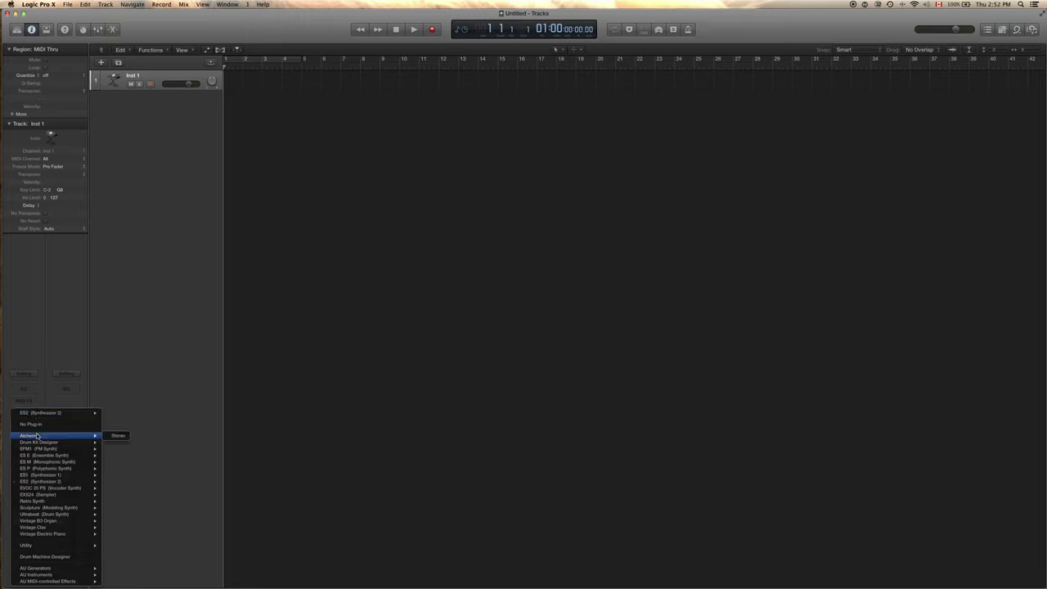
{"action": "left_click", "coordinate": [120, 434]}
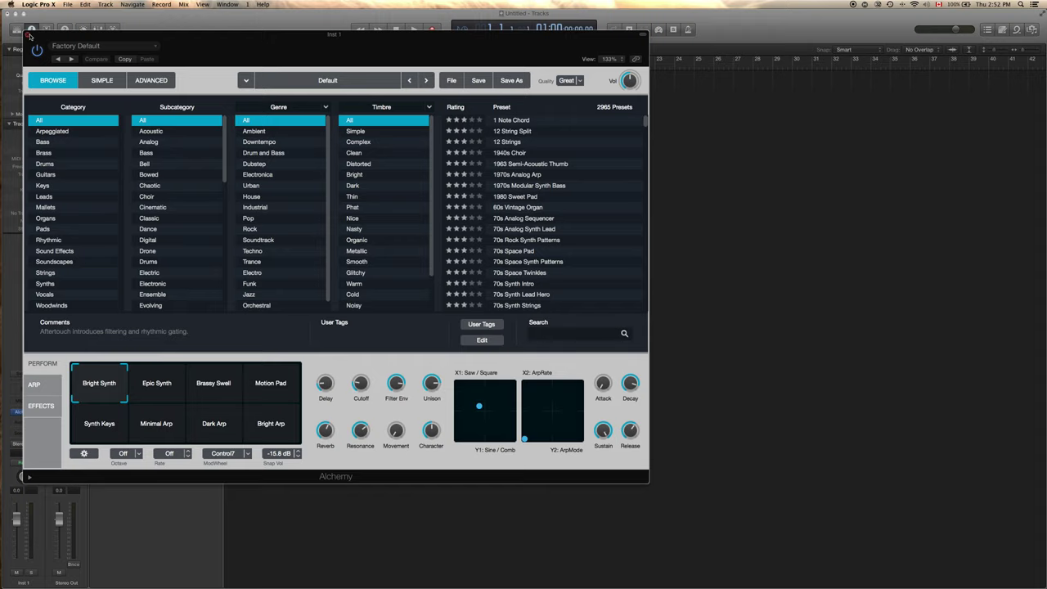
{"action": "left_click", "coordinate": [29, 35]}
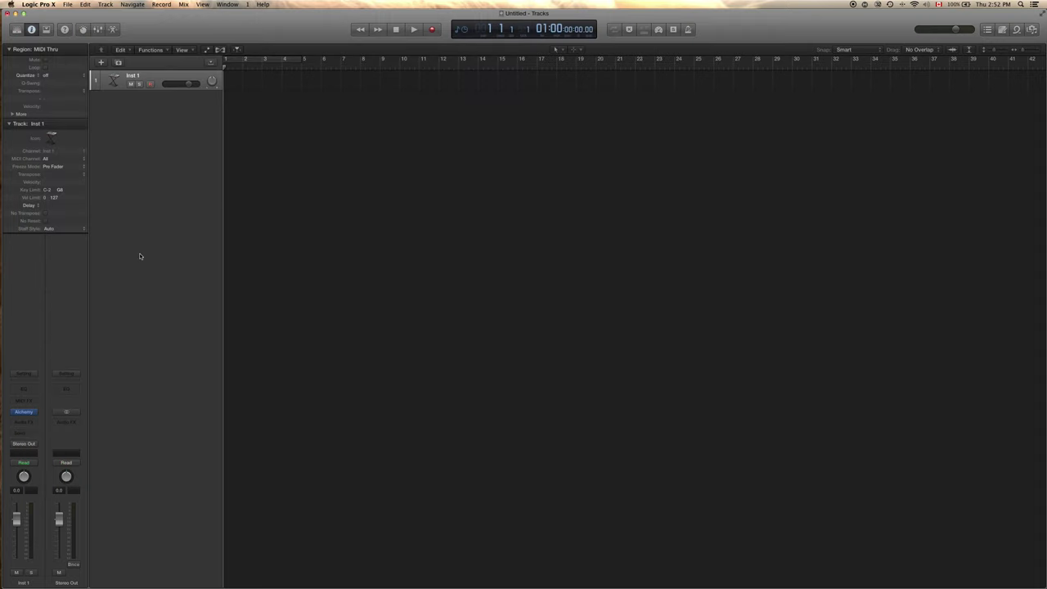
{"action": "left_click", "coordinate": [31, 411]}
{"action": "mouse_move", "coordinate": [53, 443]}
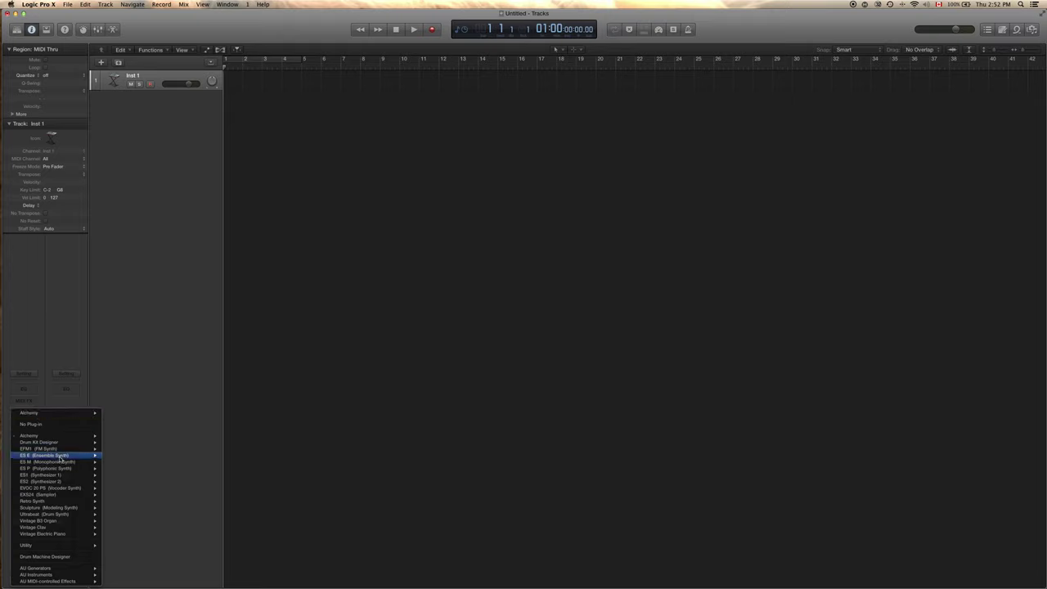
{"action": "mouse_move", "coordinate": [59, 482]}
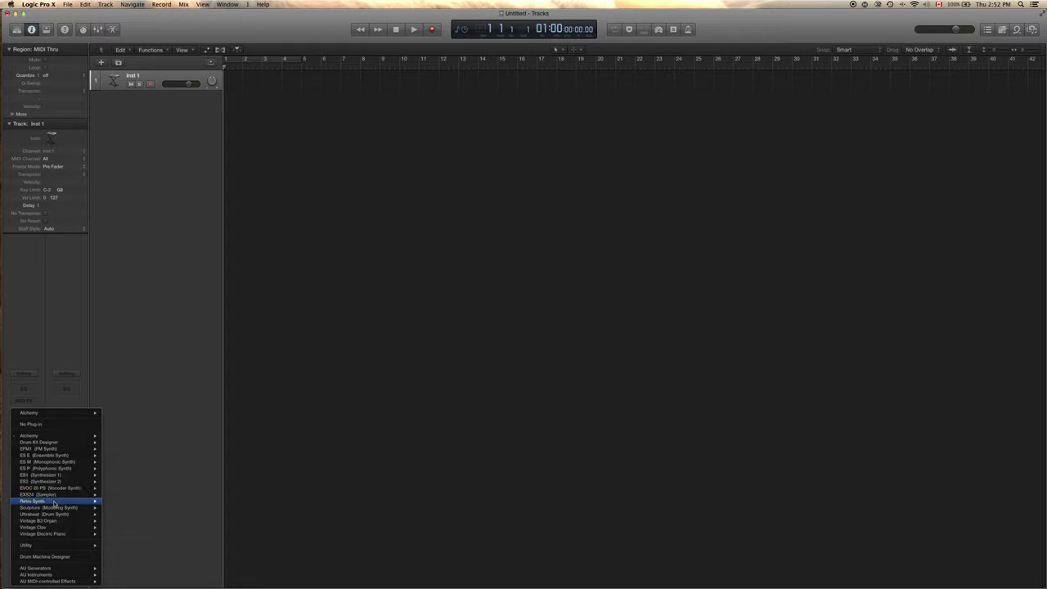
{"action": "left_click", "coordinate": [159, 387]}
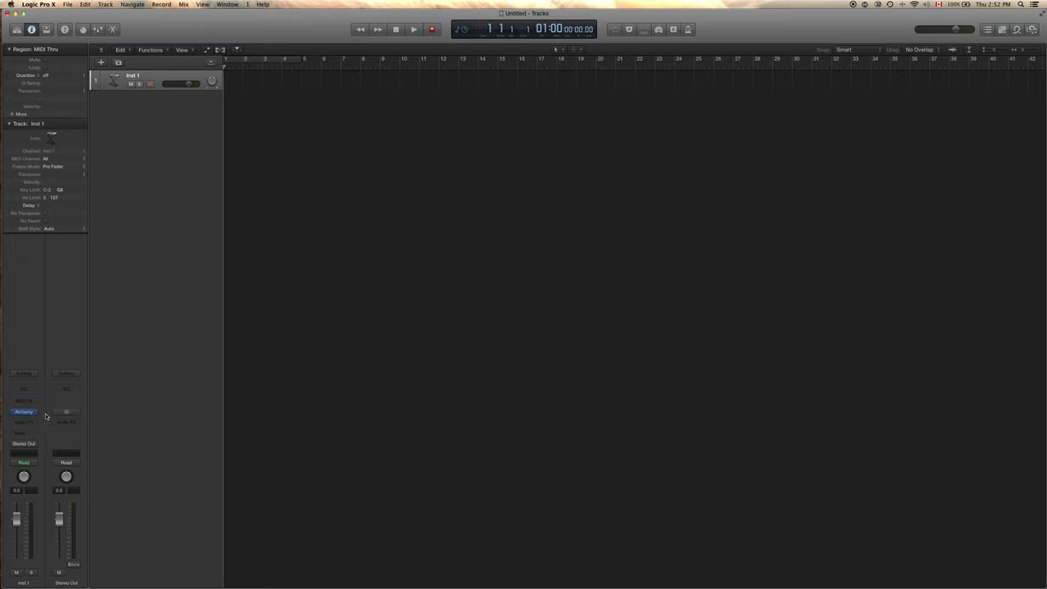
Set the Inst 1 instrument to stereo ES2 (Synthesizer 2) and move its plug-in window over the middle of the track area.
{"action": "mouse_move", "coordinate": [36, 413]}
{"action": "left_click", "coordinate": [35, 414]}
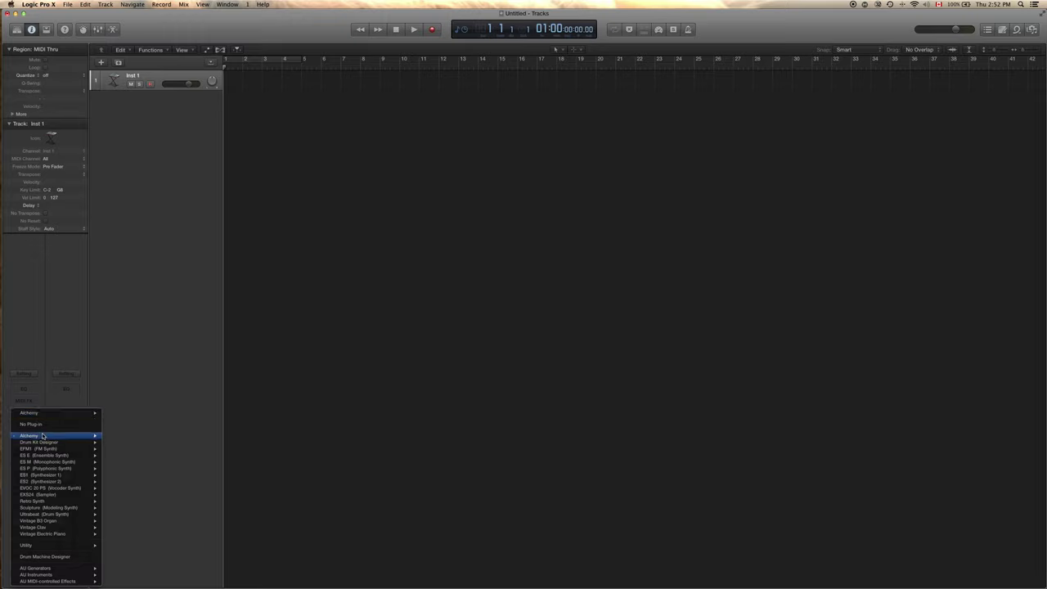
{"action": "mouse_move", "coordinate": [43, 478]}
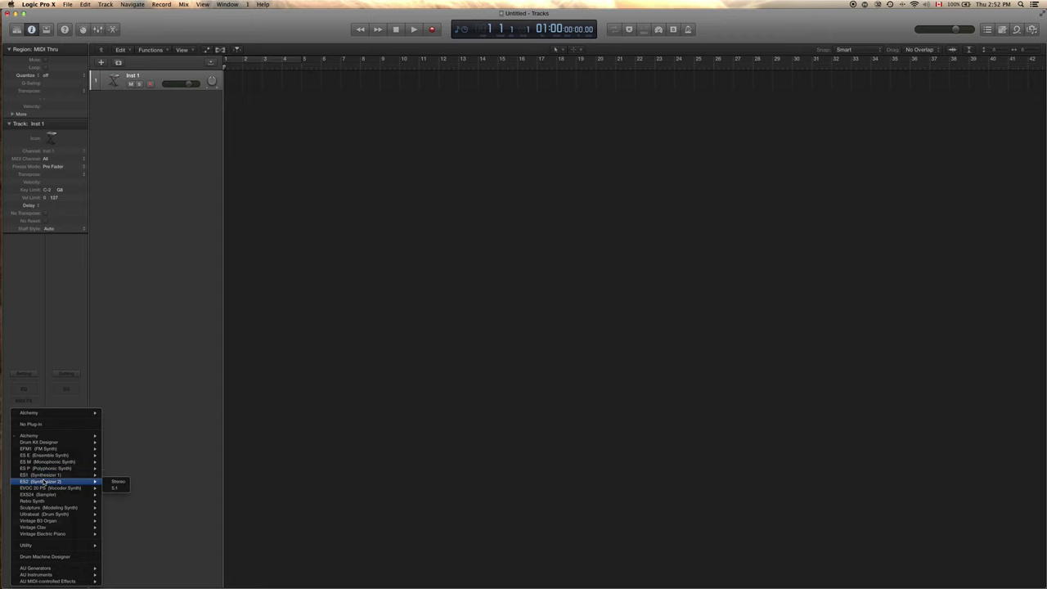
{"action": "left_click", "coordinate": [120, 482]}
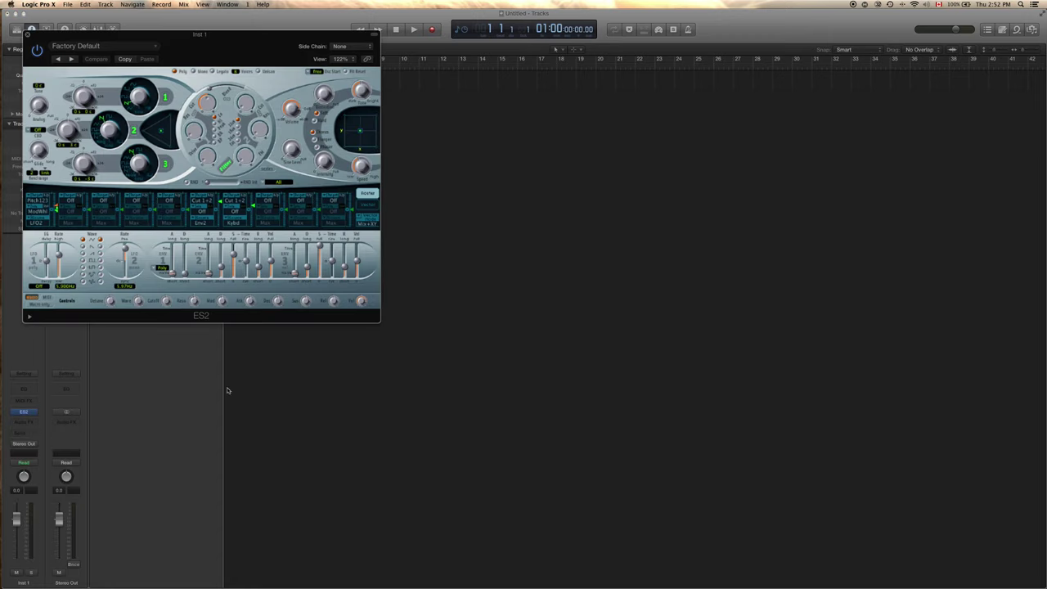
{"action": "left_click_drag", "start_coordinate": [223, 46], "coordinate": [502, 135]}
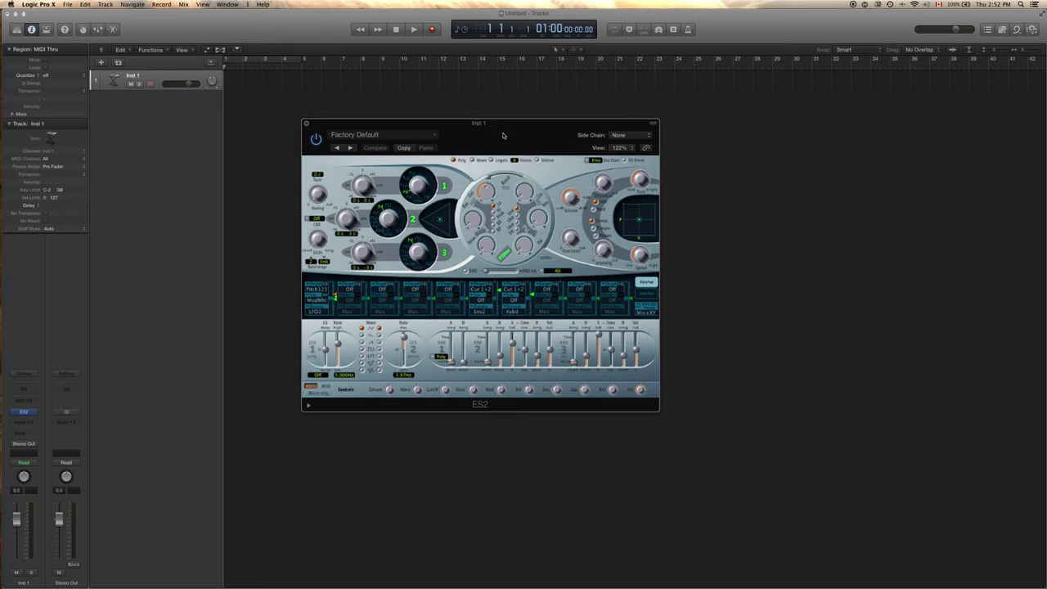
Browse the ES2 preset categories, including Synth Leads, Gated Synth and Synth Strings, without loading a preset, and close the plug-in window.
{"action": "left_click", "coordinate": [413, 137]}
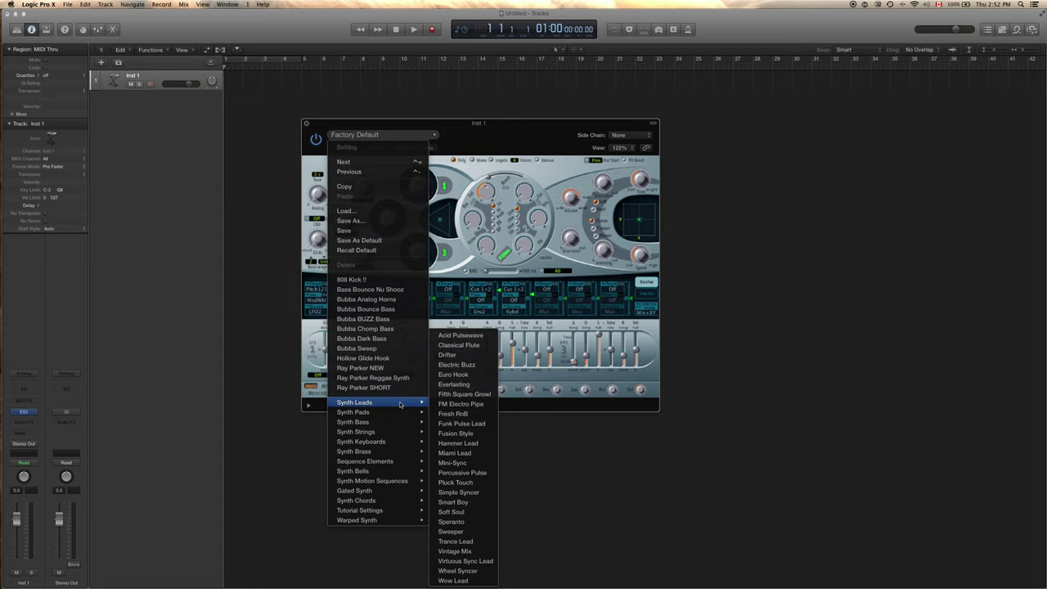
{"action": "mouse_move", "coordinate": [377, 491]}
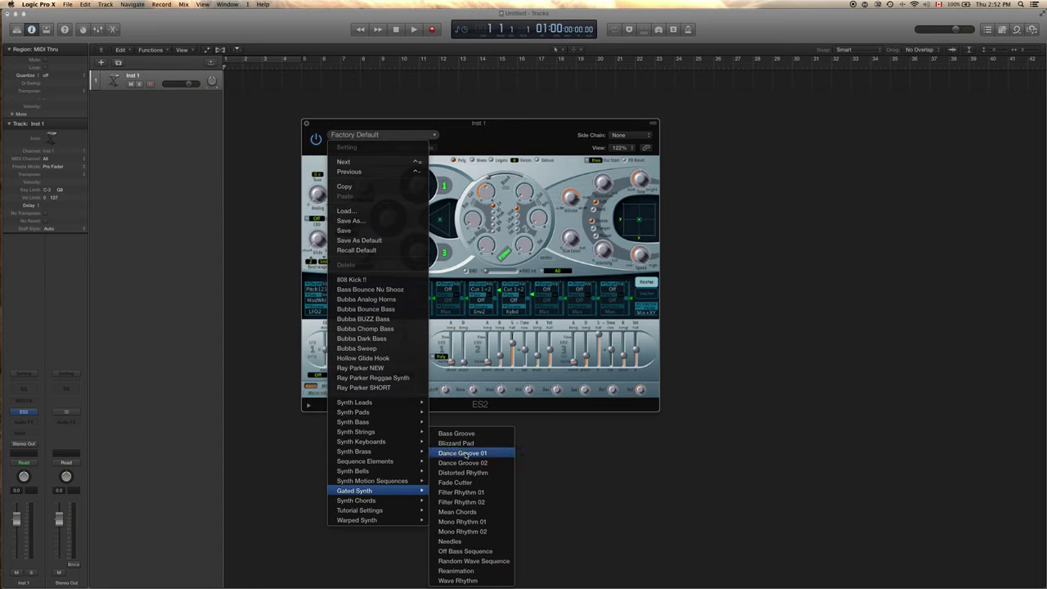
{"action": "mouse_move", "coordinate": [405, 432]}
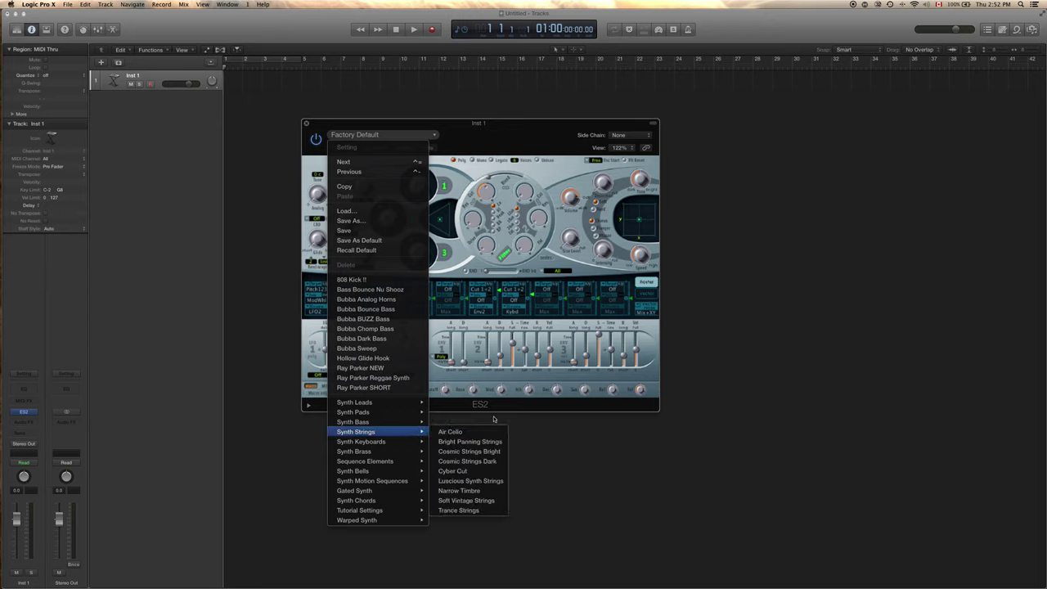
{"action": "left_click", "coordinate": [529, 430]}
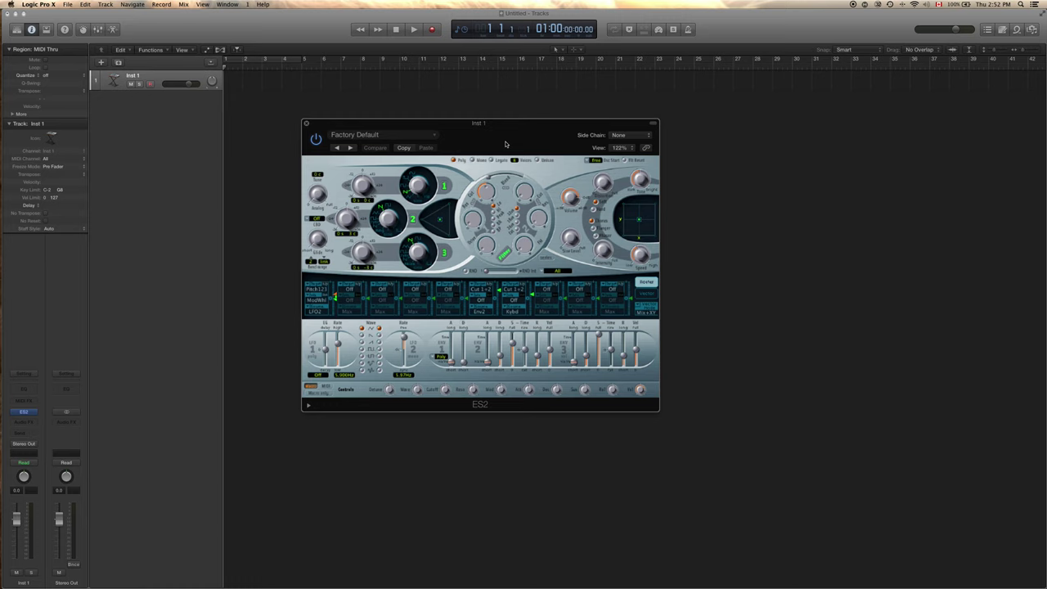
{"action": "left_click_drag", "start_coordinate": [506, 143], "coordinate": [533, 150]}
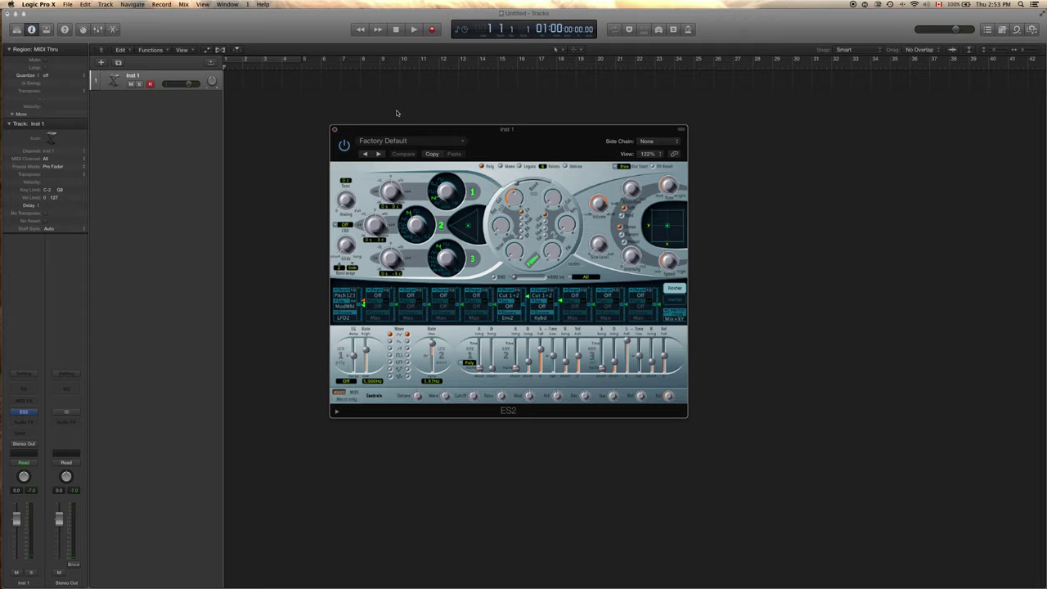
{"action": "left_click", "coordinate": [334, 129]}
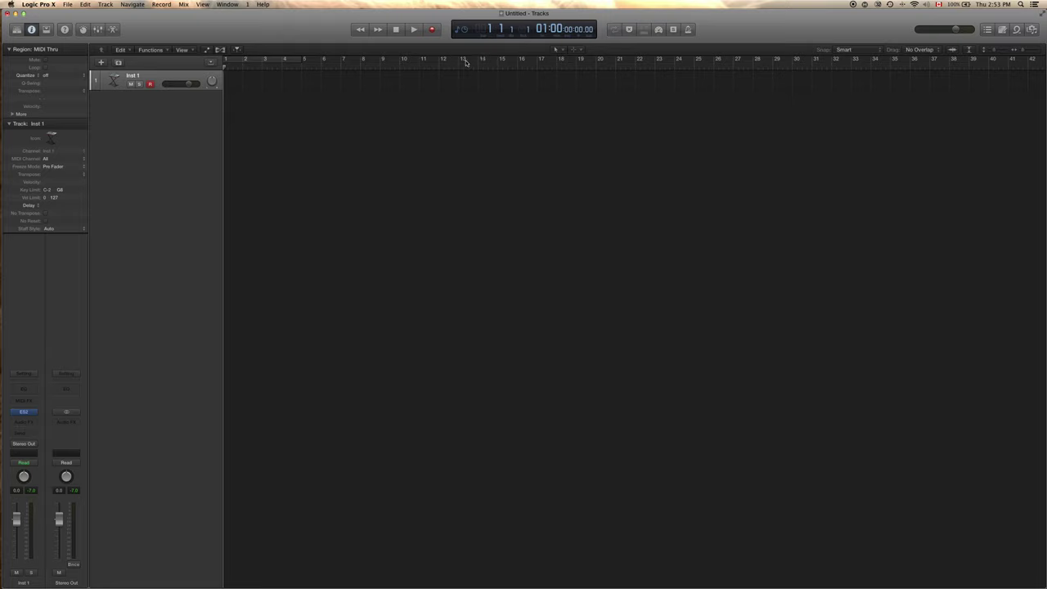
Change the control bar display to Custom and set the project end to bar 150.
{"action": "left_click", "coordinate": [465, 30]}
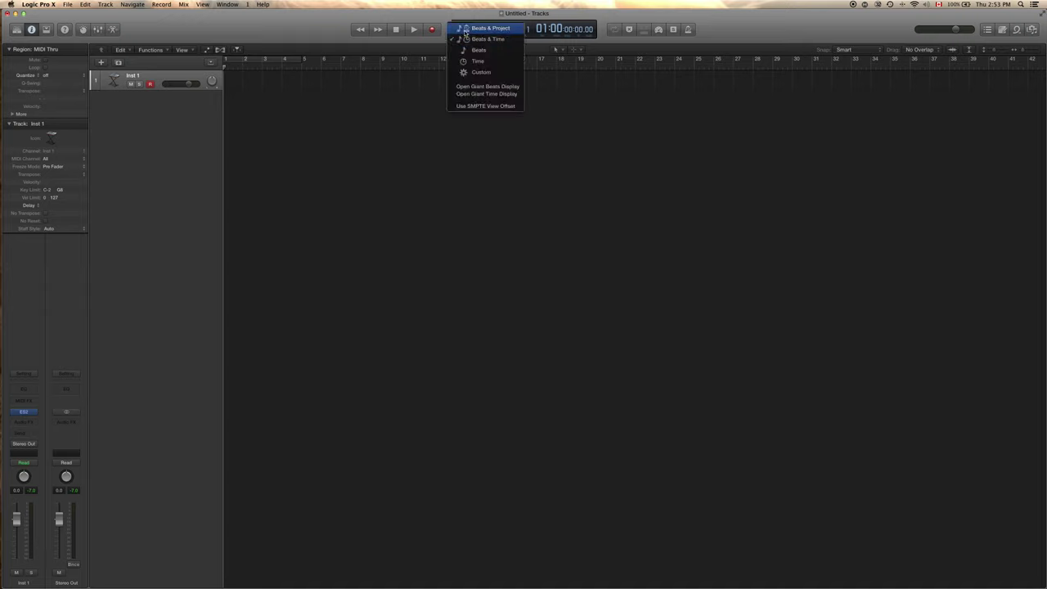
{"action": "left_click", "coordinate": [484, 73]}
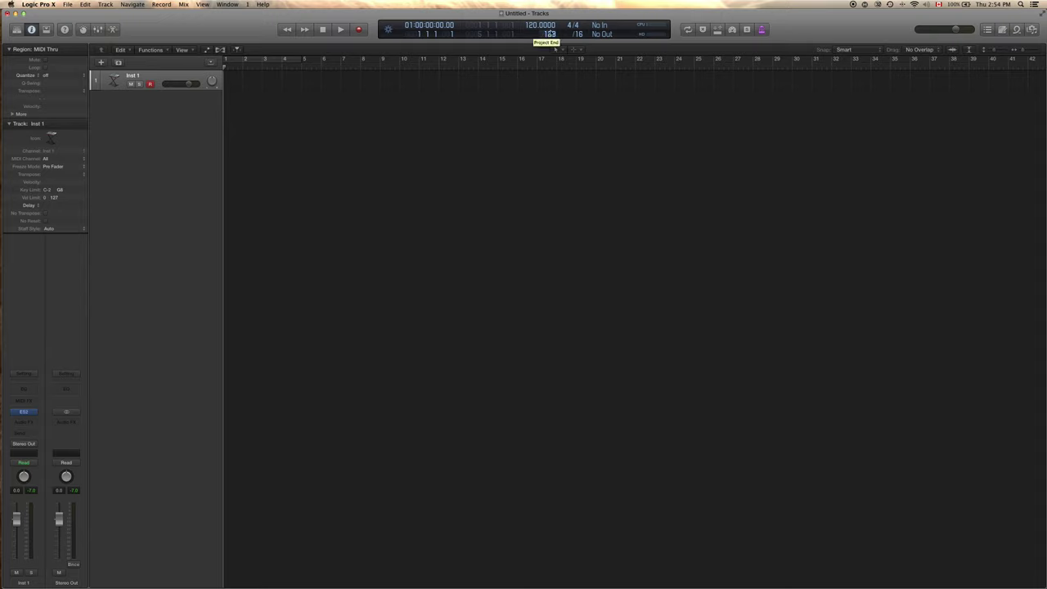
{"action": "scroll", "coordinate": [554, 38], "scroll_direction": "down", "scroll_amount": 1}
{"action": "left_click_drag", "start_coordinate": [553, 36], "coordinate": [549, 5]}
Open the Key Commands window, look through the Open and Show/Hide window commands, and close it.
{"action": "key", "text": "alt+k"}
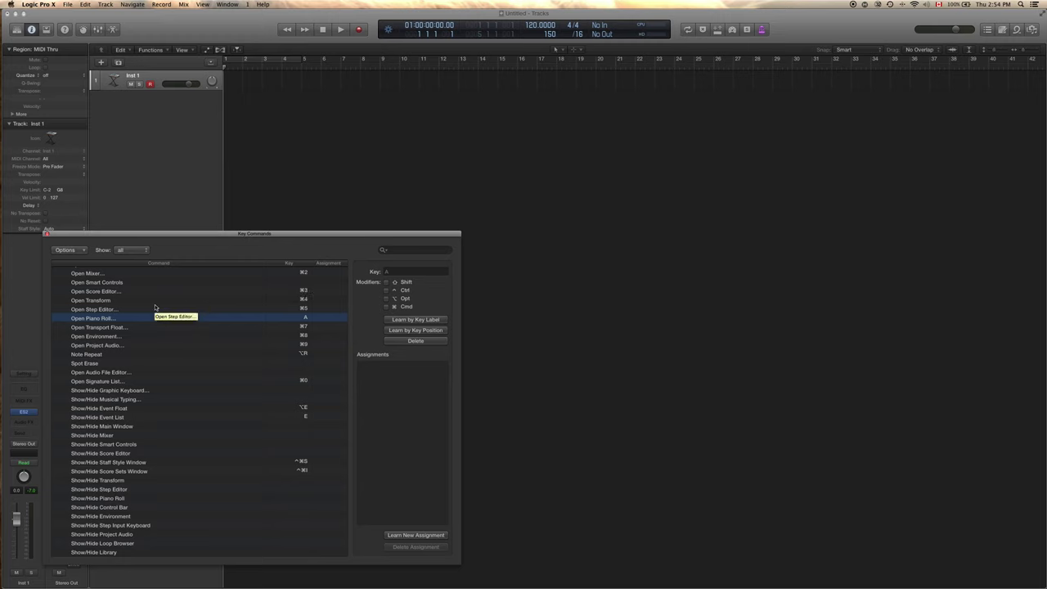
{"action": "scroll", "coordinate": [139, 321], "scroll_direction": "down", "scroll_amount": 3}
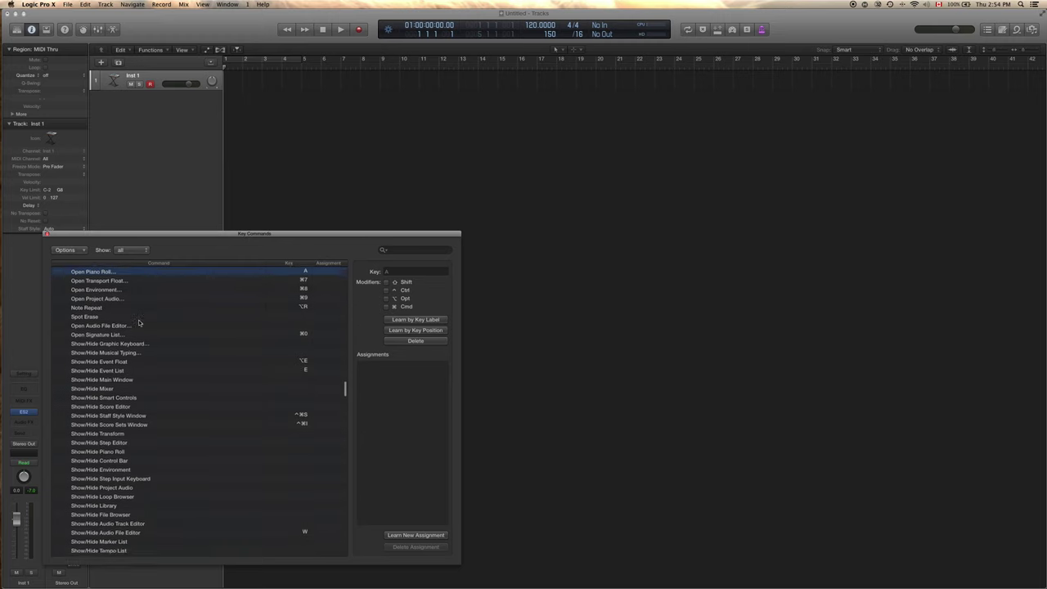
{"action": "scroll", "coordinate": [139, 322], "scroll_direction": "down", "scroll_amount": 2}
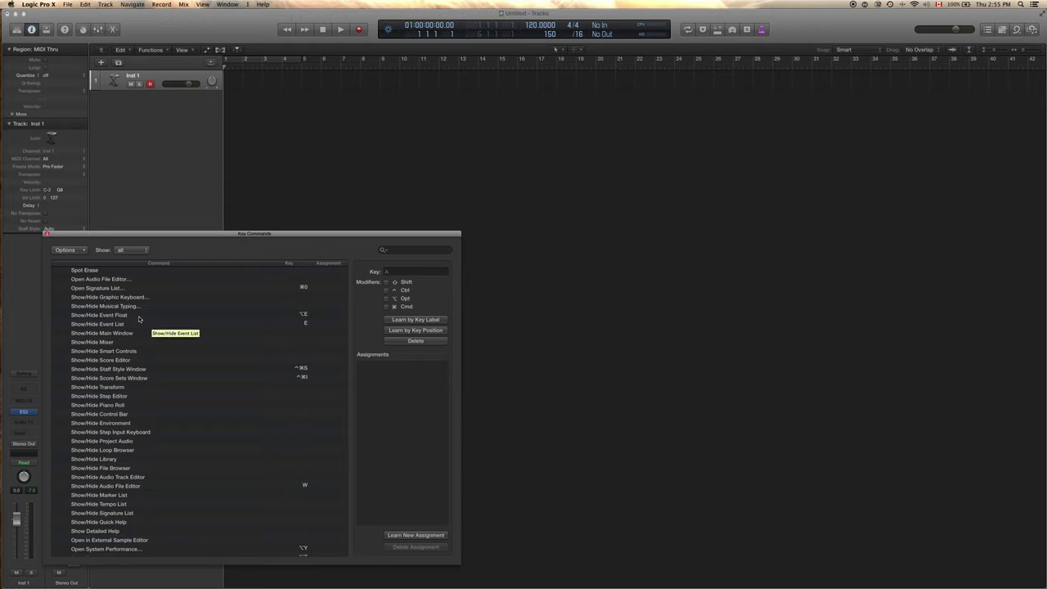
{"action": "left_click", "coordinate": [47, 235]}
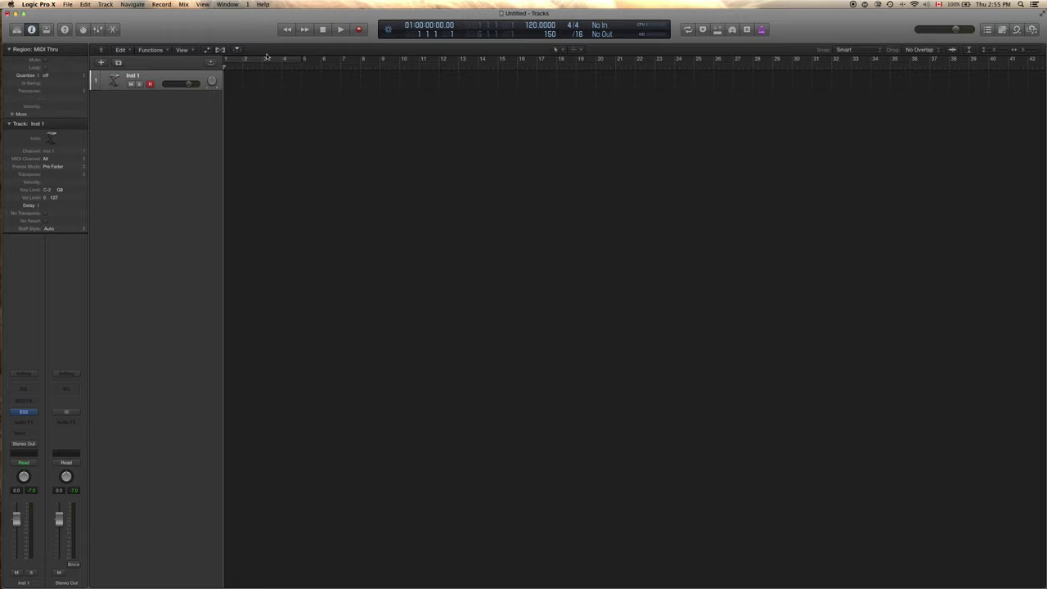
Open the Metronome settings and test Click while playing by switching it on and off again during playback.
{"action": "left_click", "coordinate": [161, 4]}
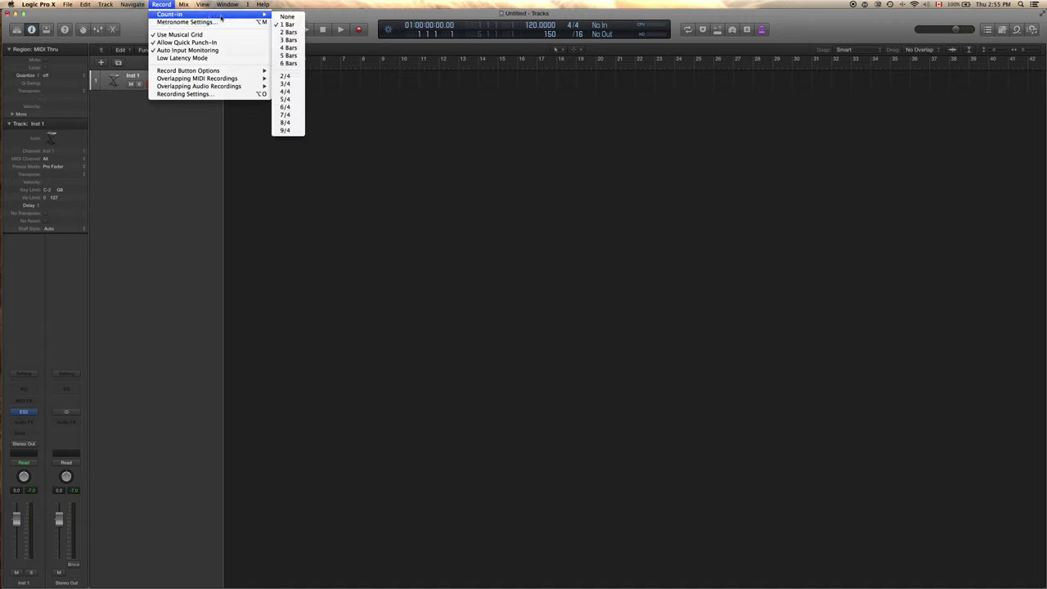
{"action": "left_click", "coordinate": [186, 22]}
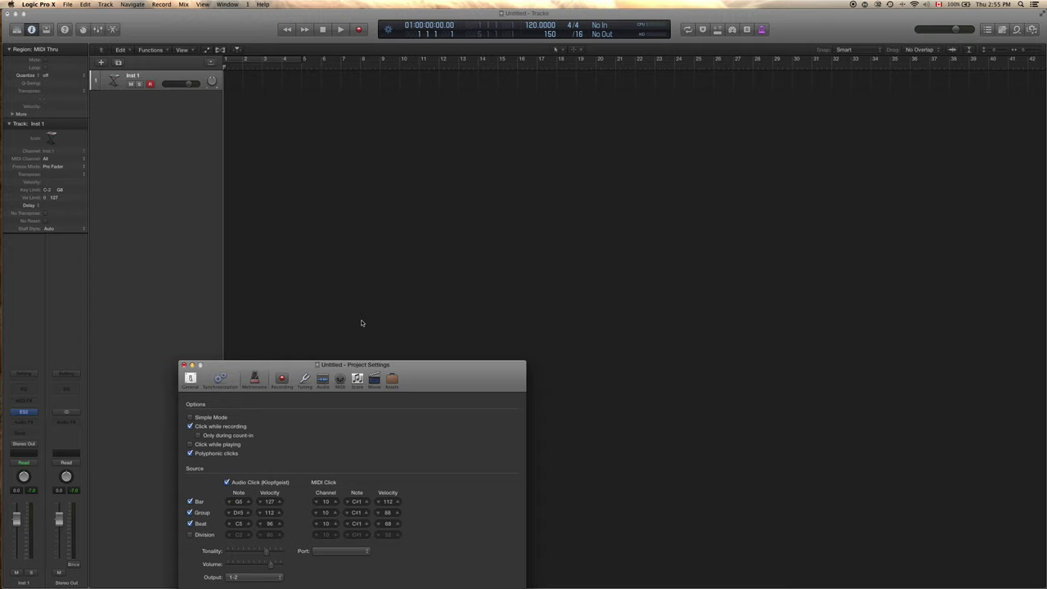
{"action": "left_click", "coordinate": [190, 444]}
{"action": "left_click", "coordinate": [339, 30]}
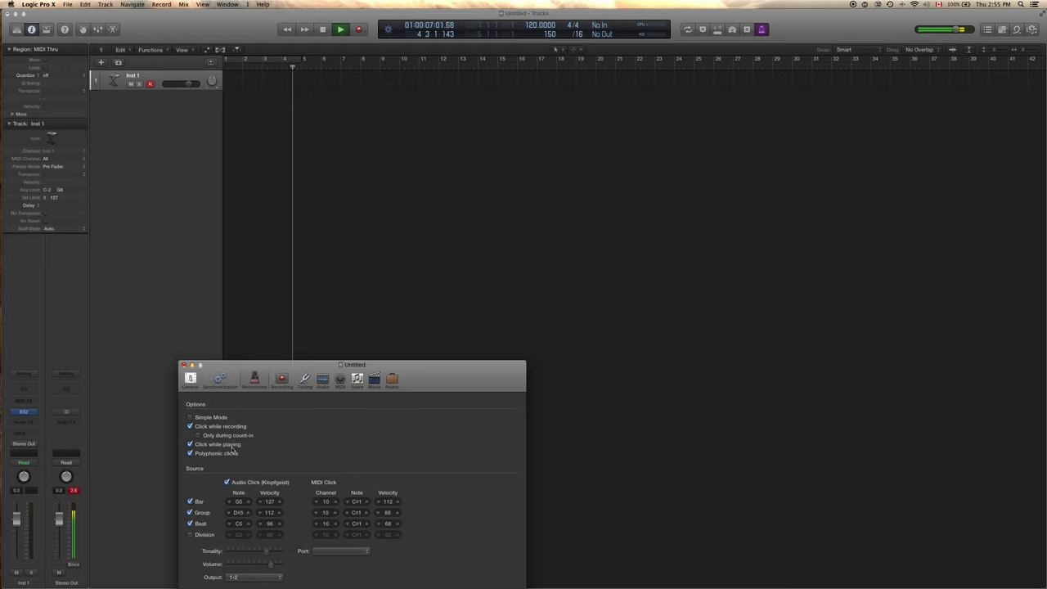
{"action": "left_click", "coordinate": [189, 444]}
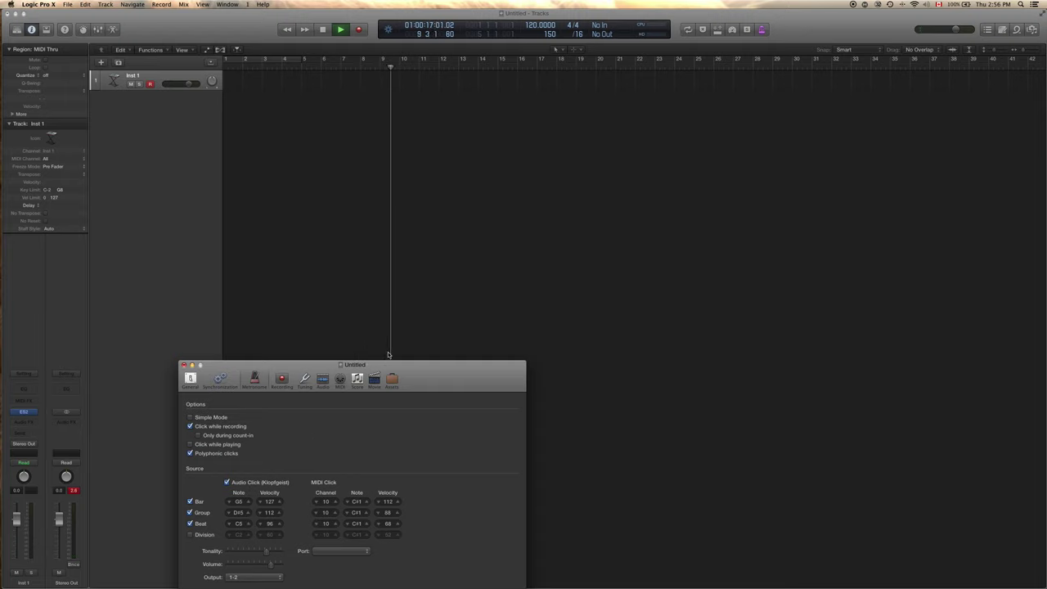
{"action": "key", "text": "space"}
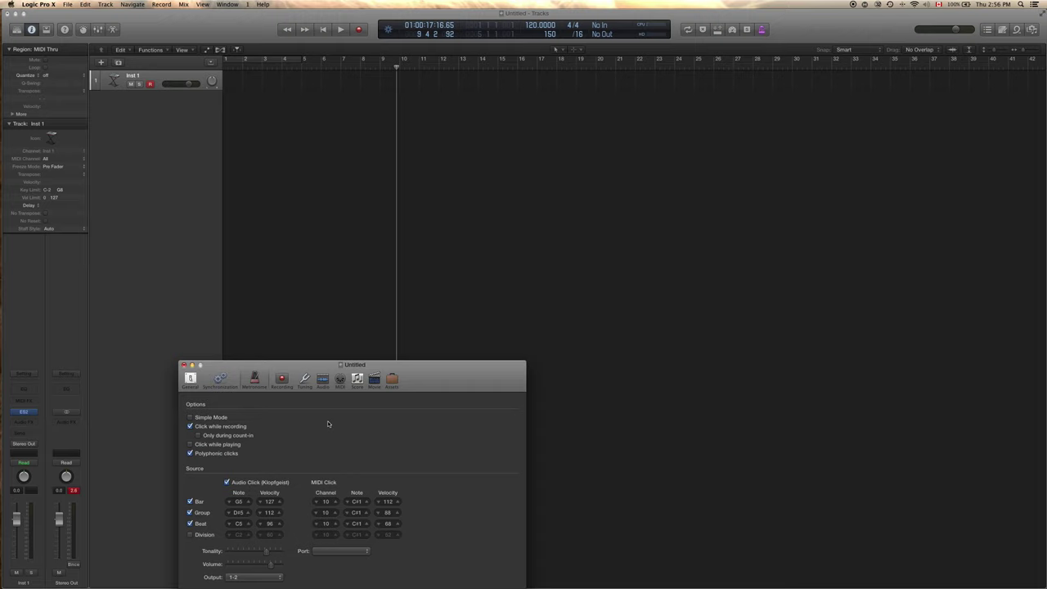
Record a four-bar MIDI part on Inst 1 from bar 9, move the region to bar 1, and close the project settings.
{"action": "key", "text": "r"}
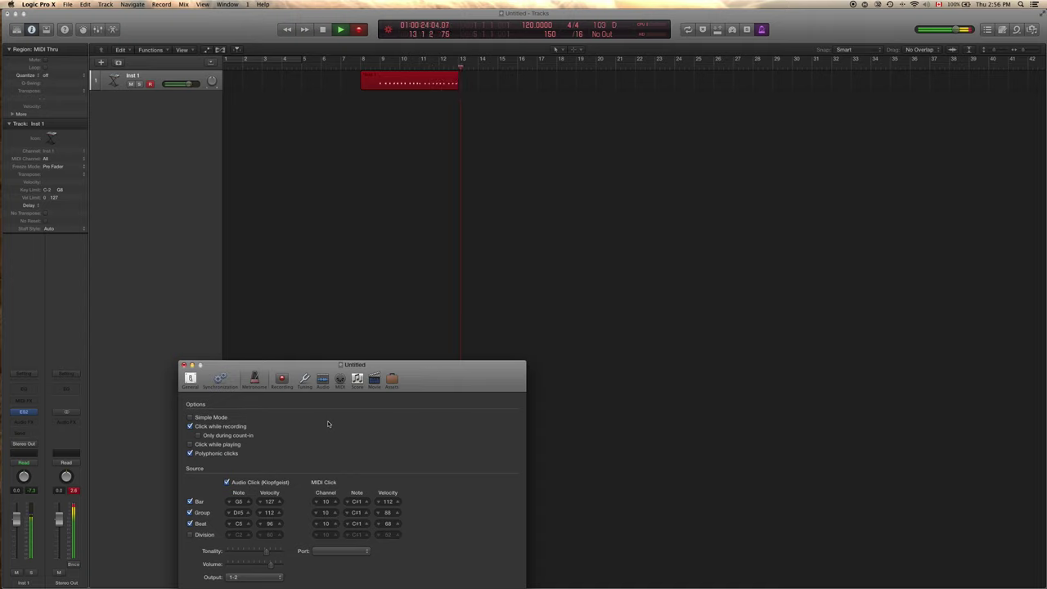
{"action": "key", "text": "space"}
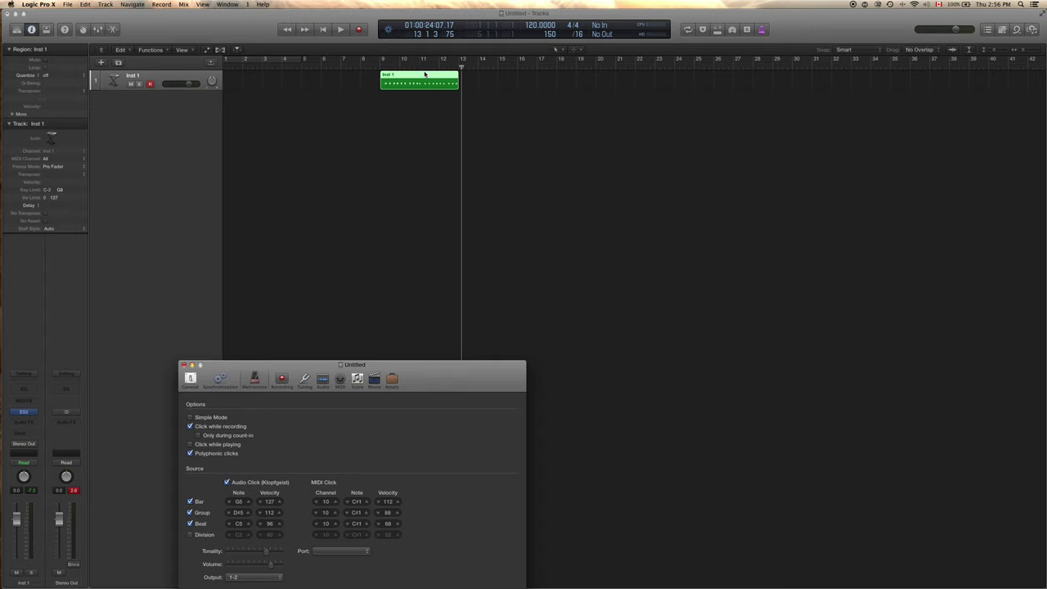
{"action": "left_click_drag", "start_coordinate": [418, 74], "coordinate": [258, 81]}
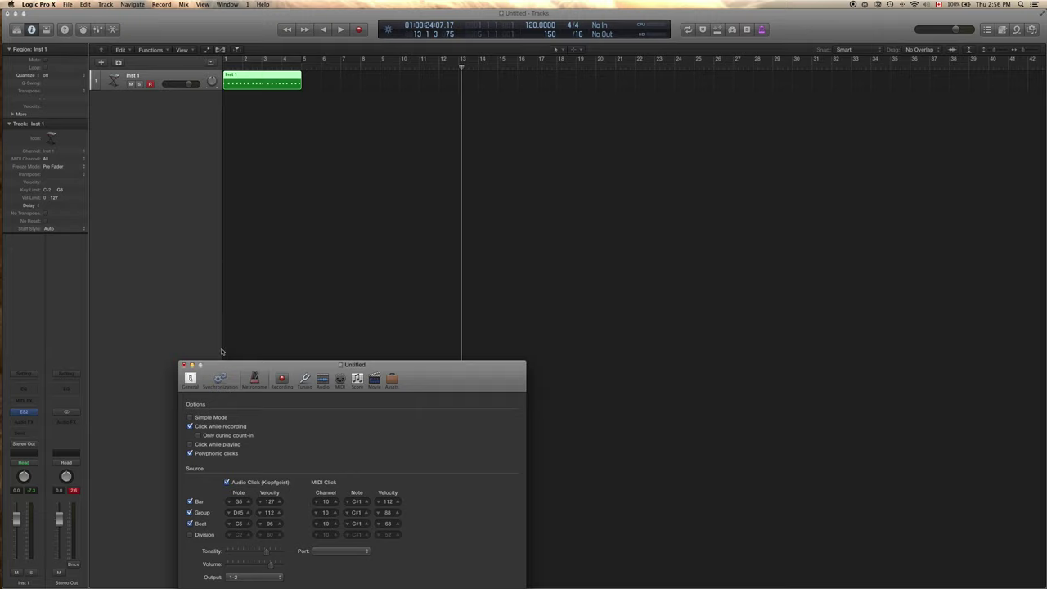
{"action": "left_click", "coordinate": [183, 365]}
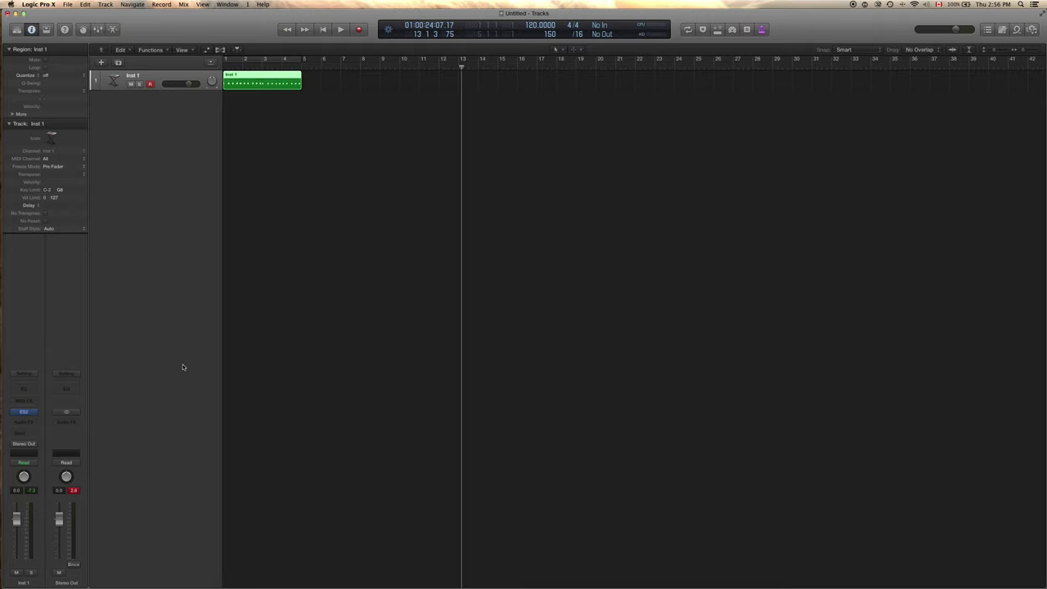
Turn on the cycle area from bar 1 to bar 5 and play the Inst 1 region within it.
{"action": "key", "text": "space"}
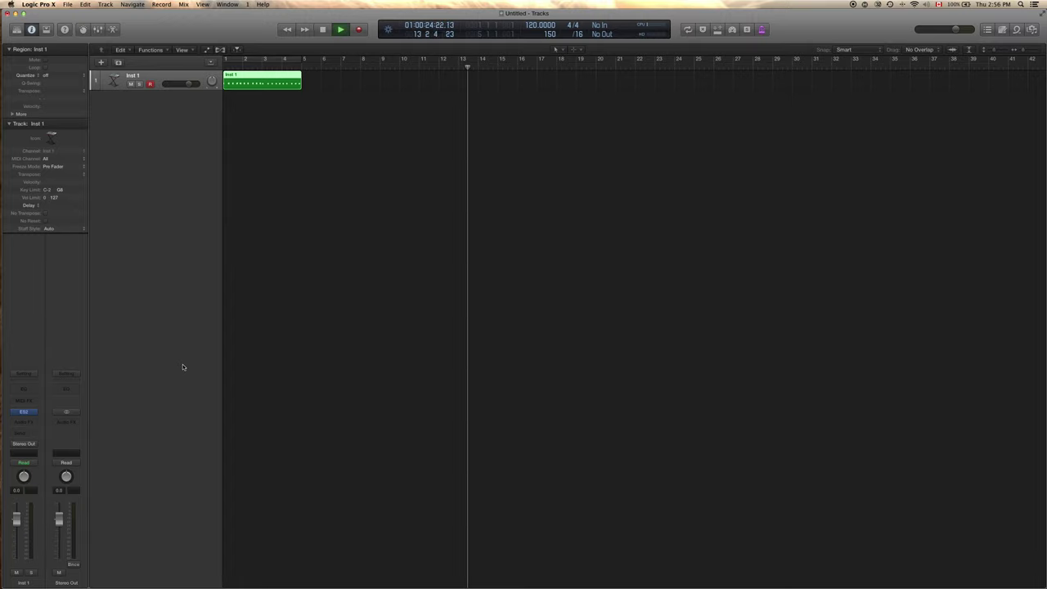
{"action": "key", "text": "space"}
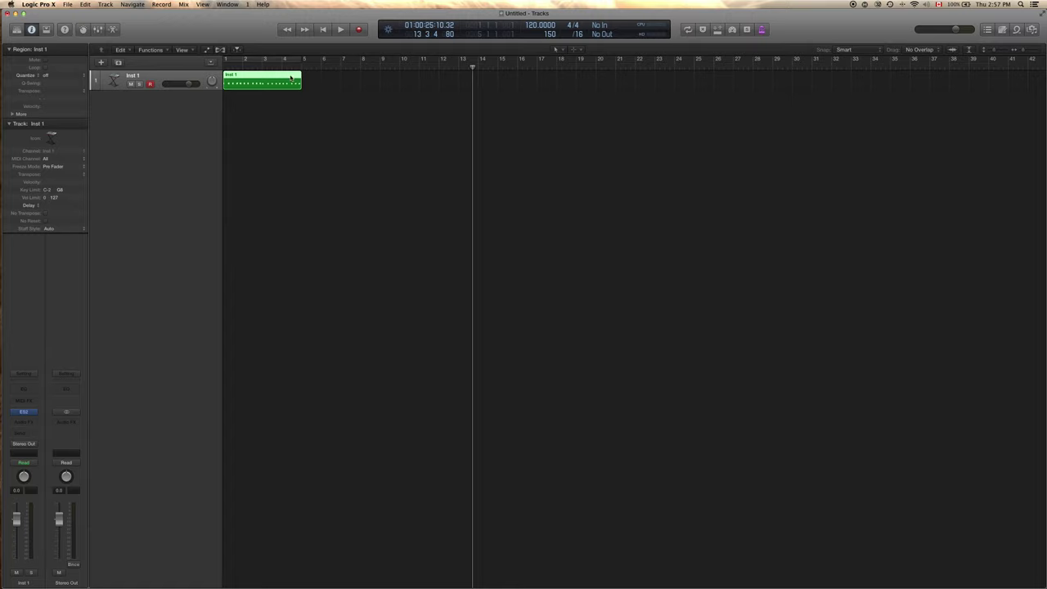
{"action": "left_click", "coordinate": [259, 61]}
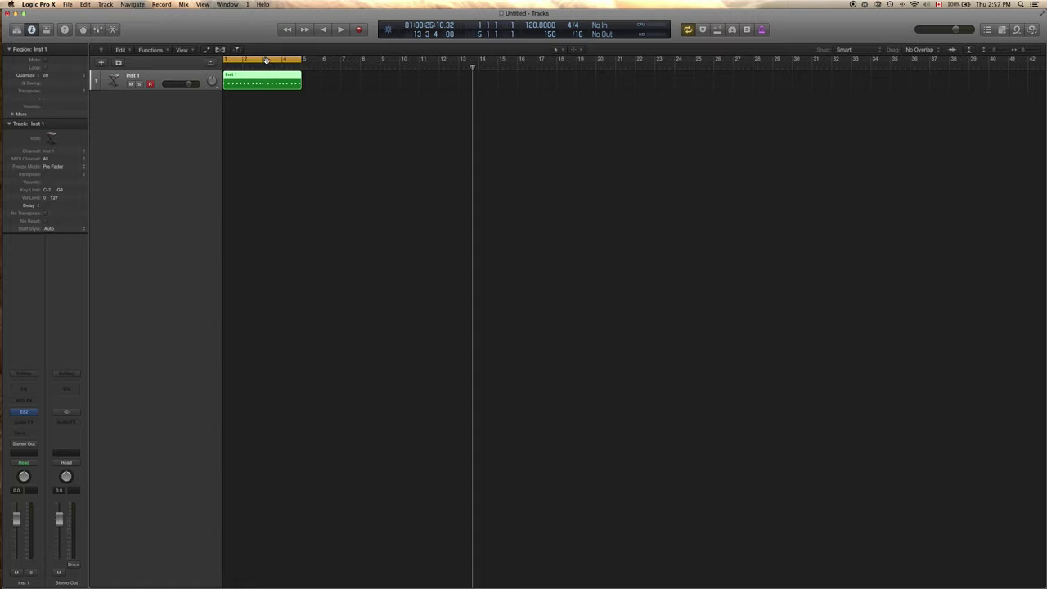
{"action": "key", "text": "space"}
{"action": "key", "text": "space"}
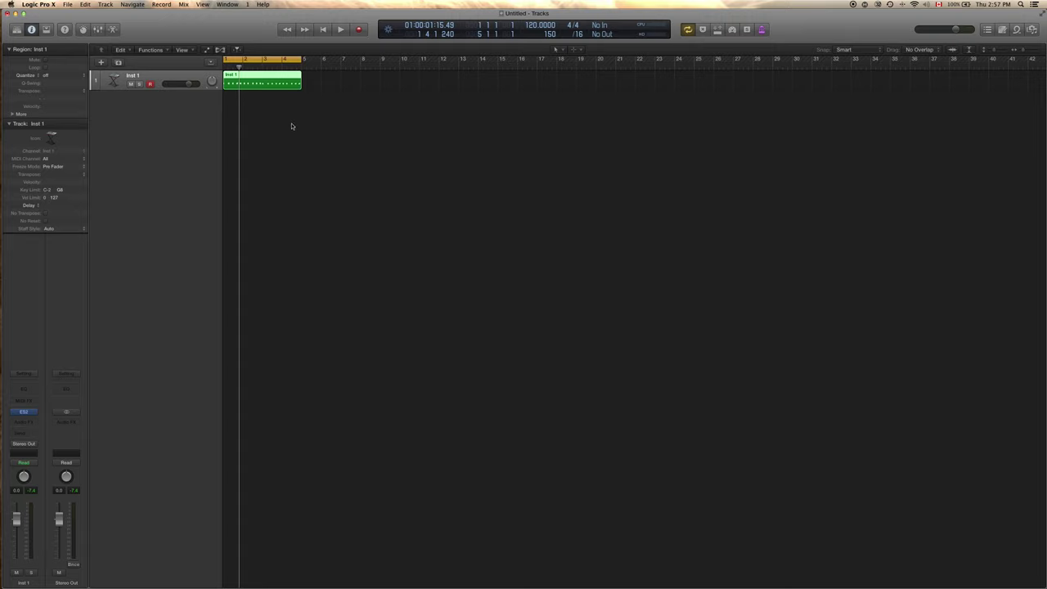
{"action": "key", "text": "space"}
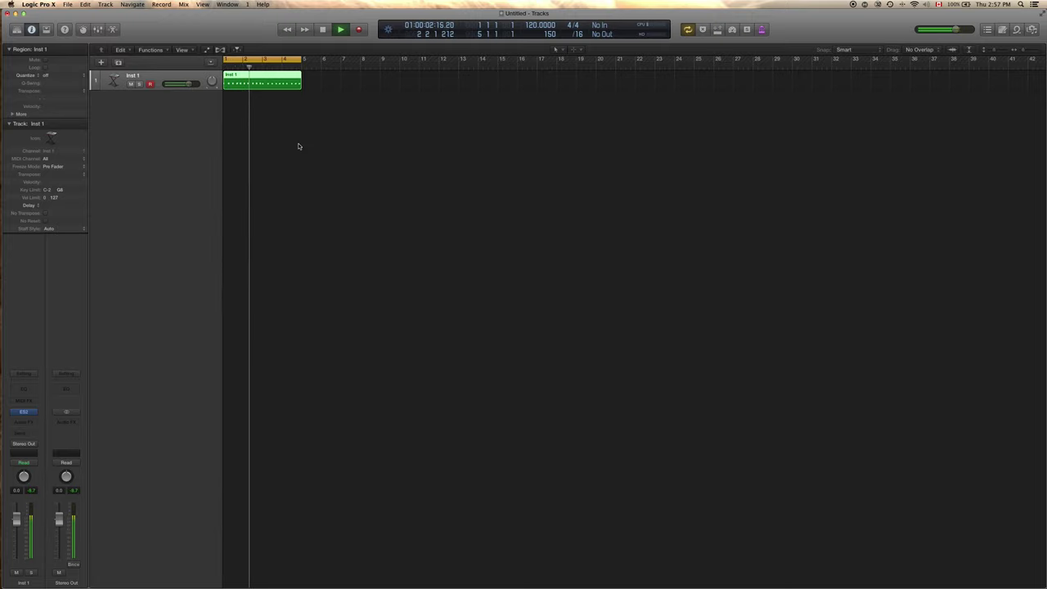
{"action": "key", "text": "space"}
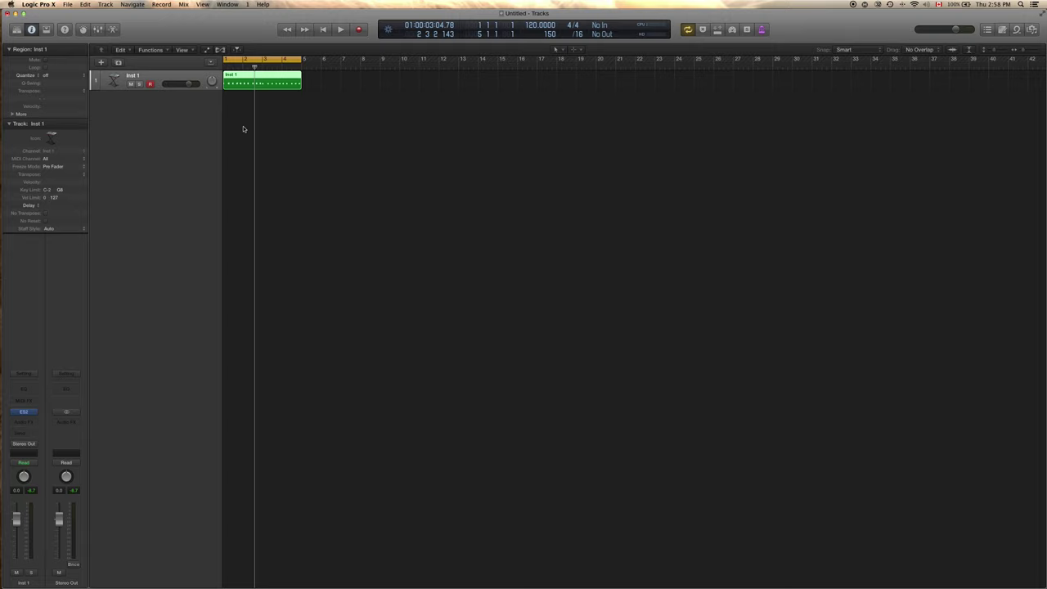
Set the Inst 1 region's quantize to 1/16 Swing B and play it back.
{"action": "left_click", "coordinate": [72, 75]}
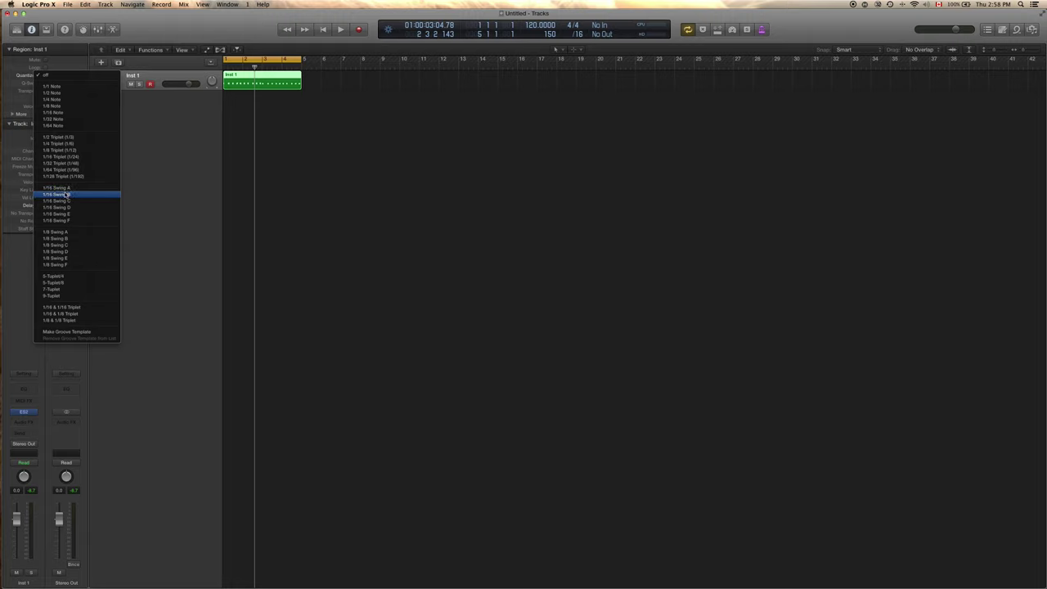
{"action": "left_click", "coordinate": [243, 189]}
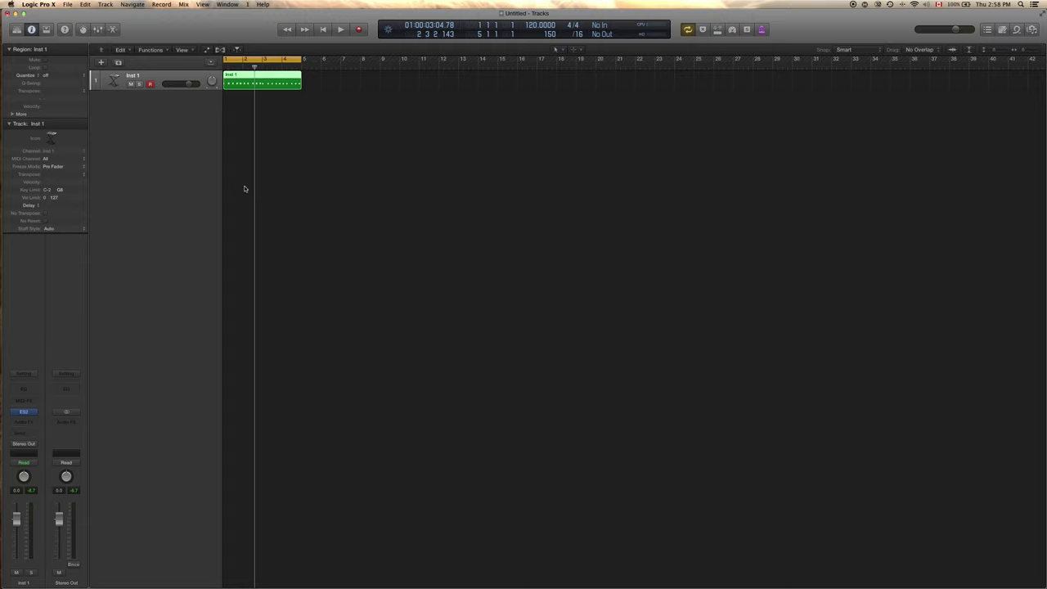
{"action": "left_click", "coordinate": [82, 78]}
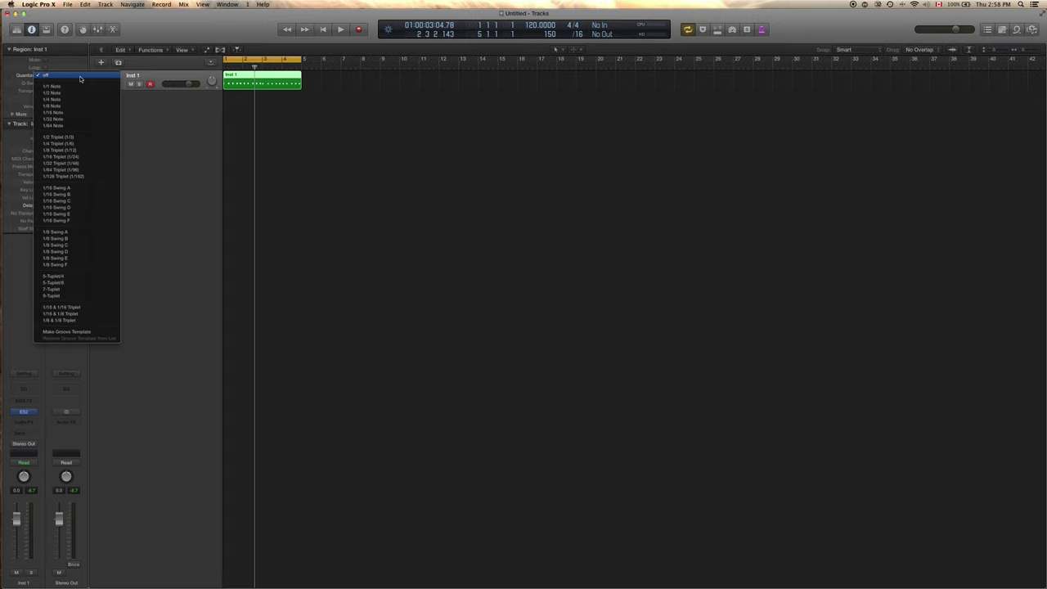
{"action": "left_click", "coordinate": [75, 196]}
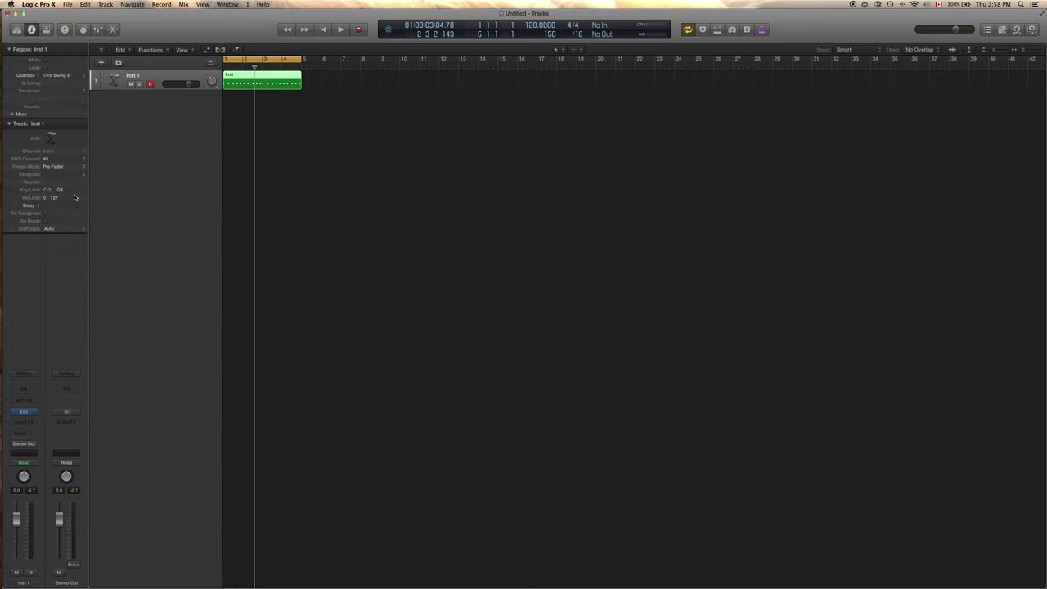
{"action": "key", "text": "space"}
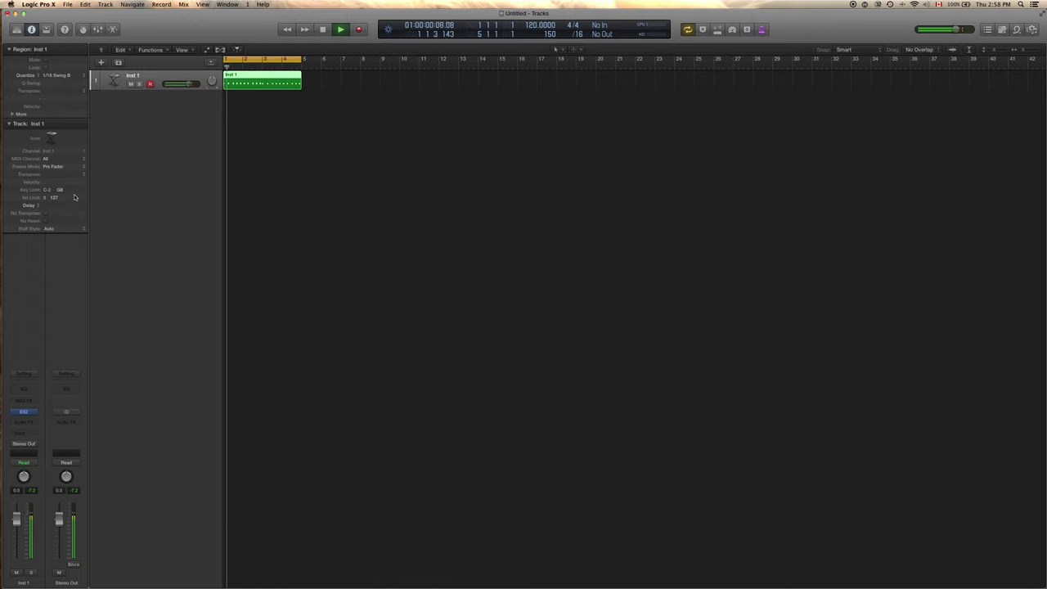
{"action": "key", "text": "space"}
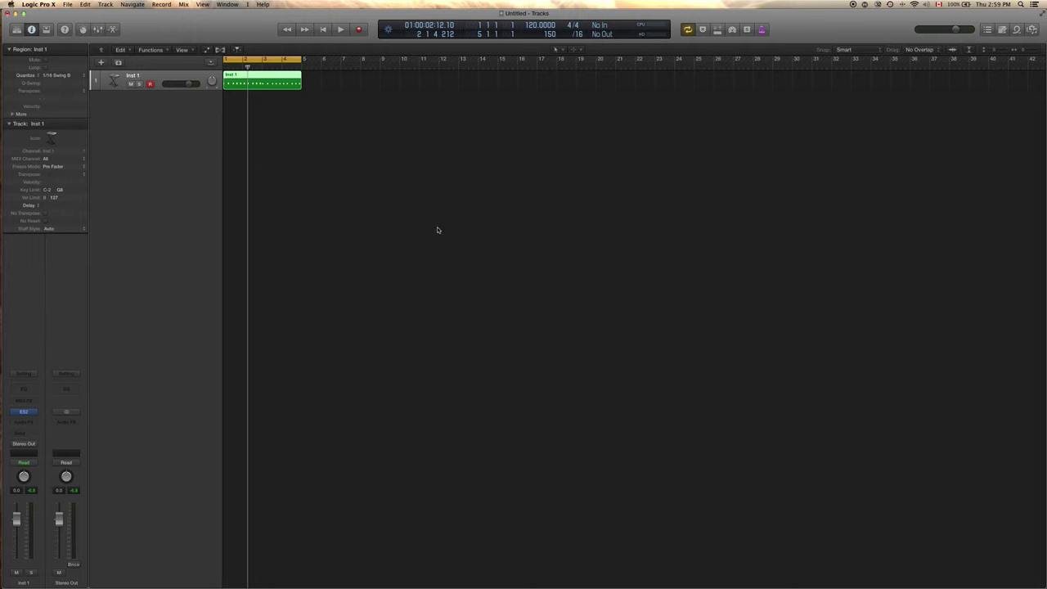
Show the tool choices for the Tracks area and choose the Pointer Tool.
{"action": "key", "text": "t"}
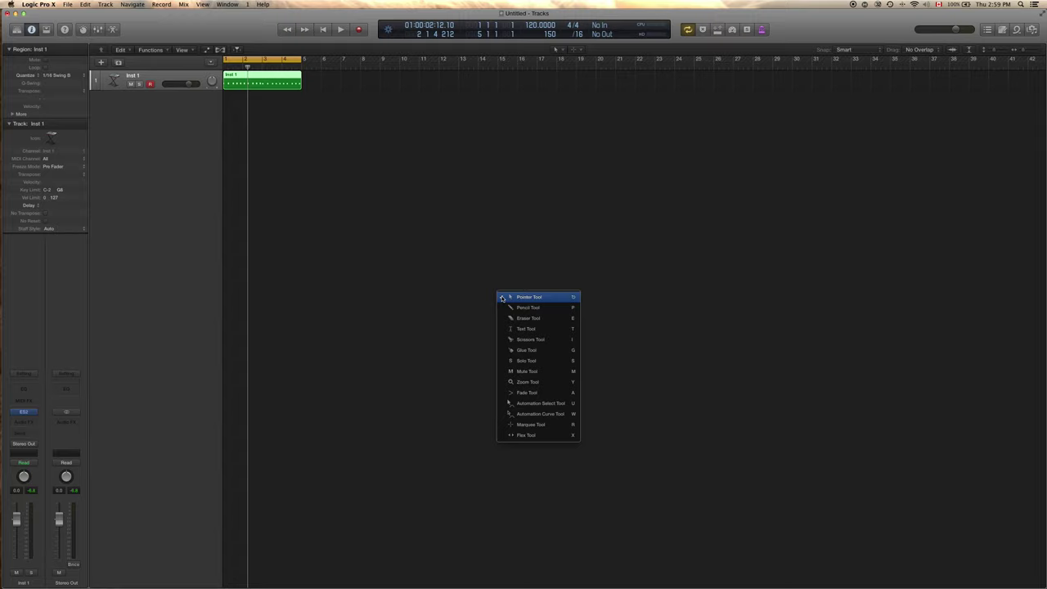
{"action": "left_click", "coordinate": [502, 298]}
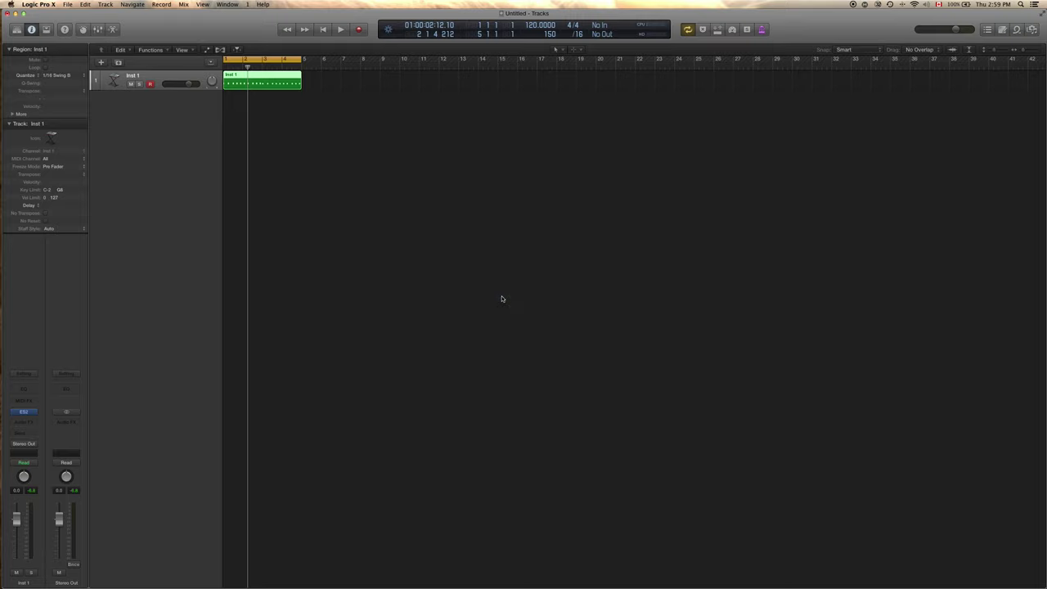
Rename the MIDI region on track Inst 1 as Chords using the Text Tool.
{"action": "key", "text": "t"}
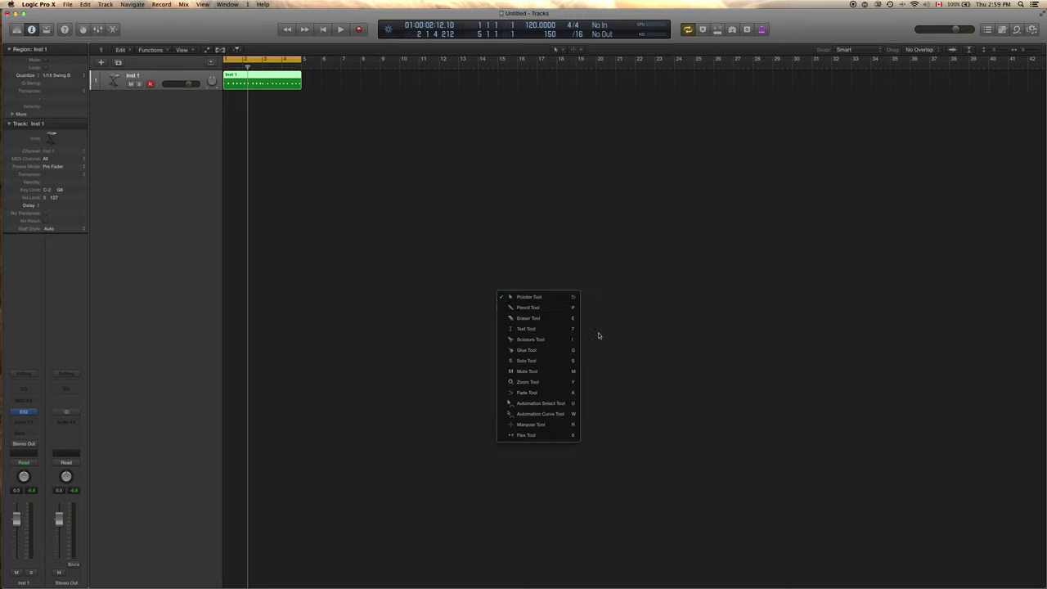
{"action": "left_click", "coordinate": [573, 240]}
{"action": "key", "text": "t"}
{"action": "left_click", "coordinate": [575, 243]}
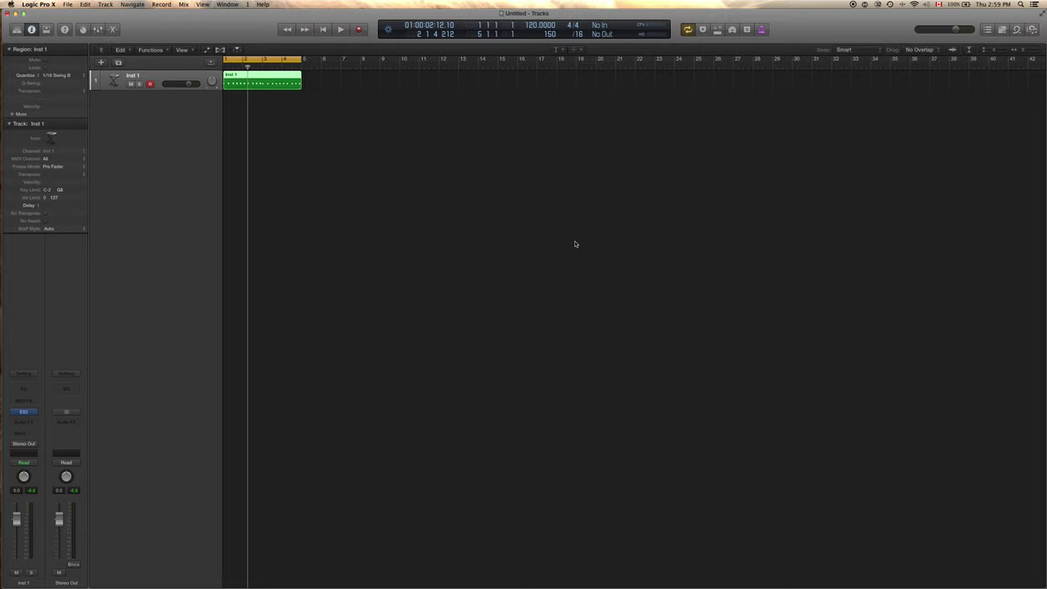
{"action": "left_click", "coordinate": [252, 75]}
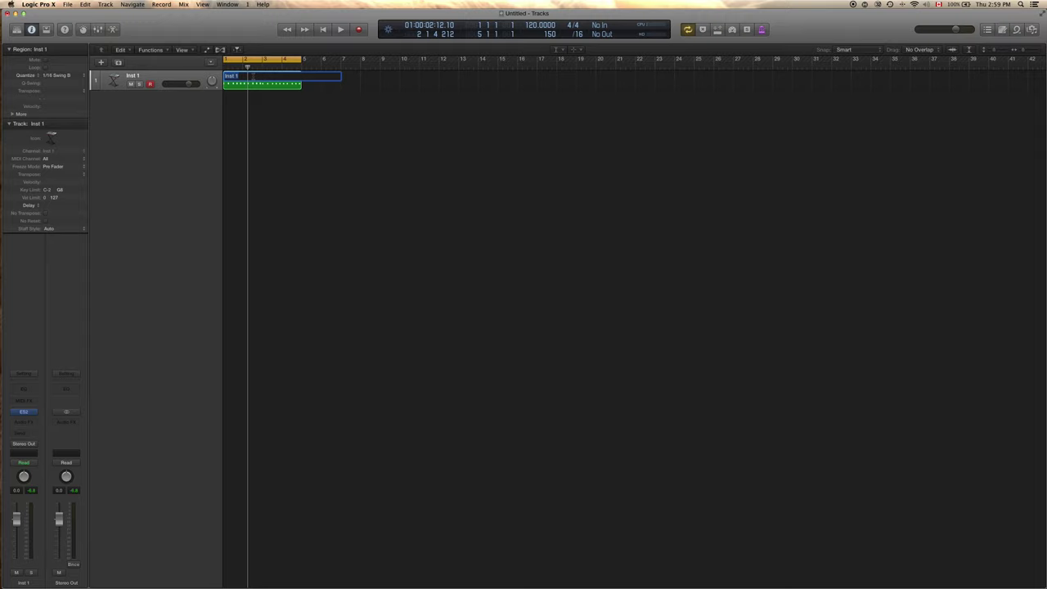
{"action": "type", "text": "Chords"}
{"action": "key", "text": "Return"}
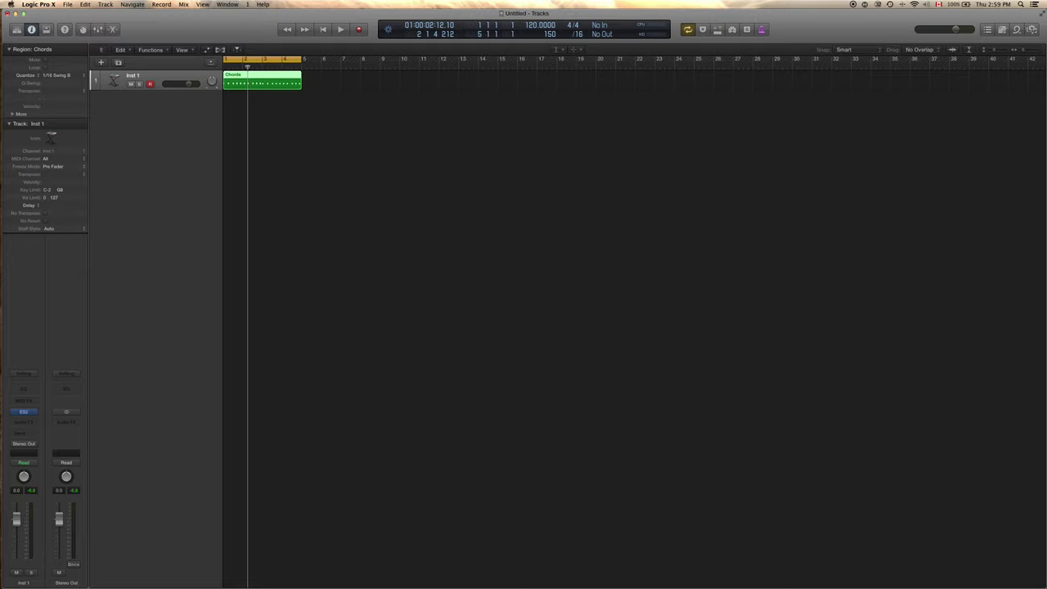
Play a short part of the Chords region and switch back to the Pointer Tool.
{"action": "key", "text": "space"}
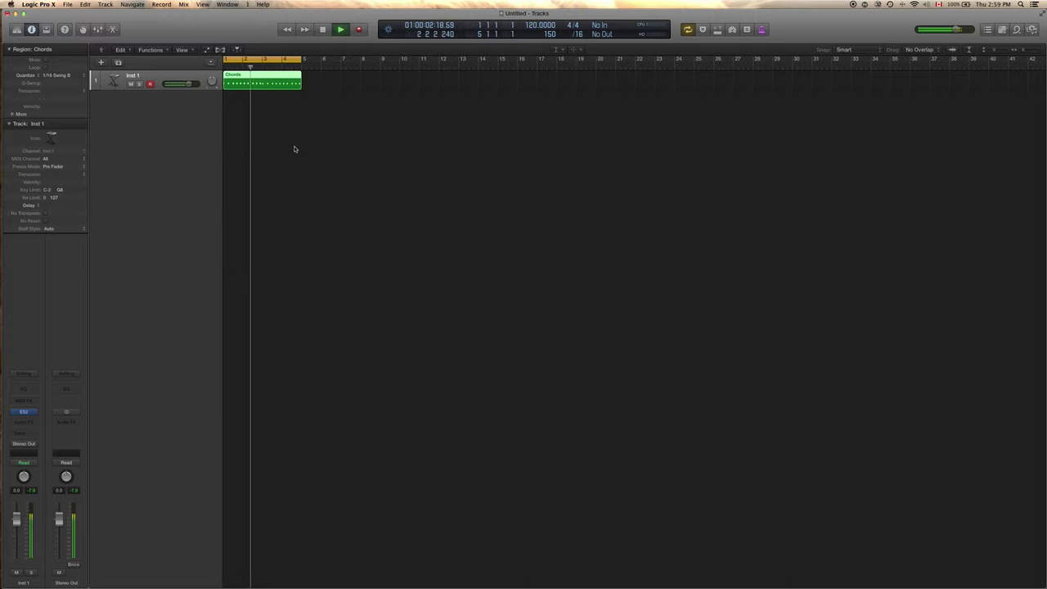
{"action": "key", "text": "space"}
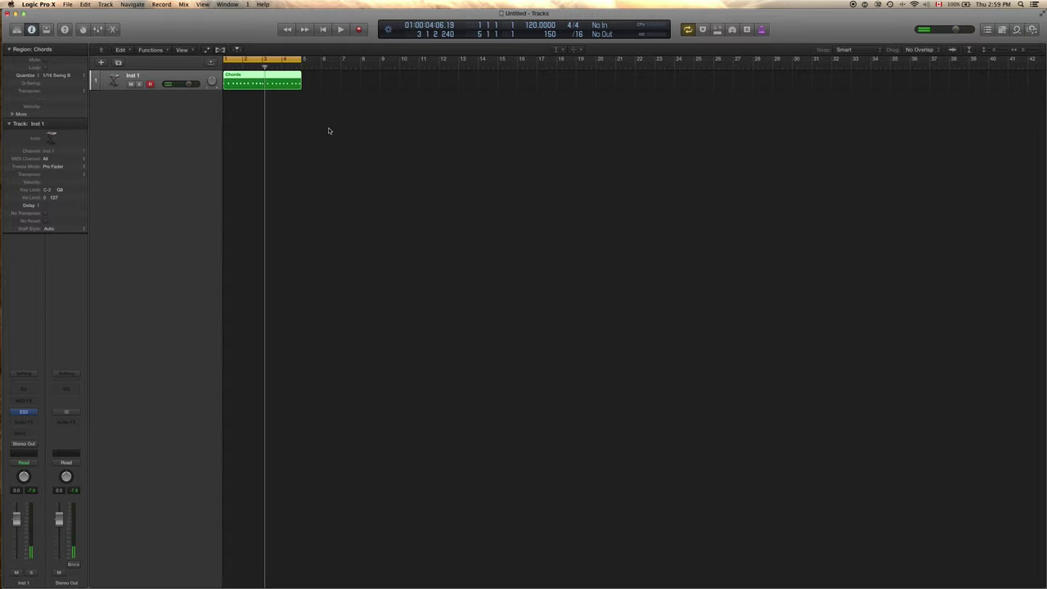
{"action": "right_click", "coordinate": [329, 131]}
{"action": "left_click", "coordinate": [300, 103]}
Show the Chords region in the Piano Roll pane, close the pane, and open a separate Piano Roll window.
{"action": "double_click", "coordinate": [264, 82]}
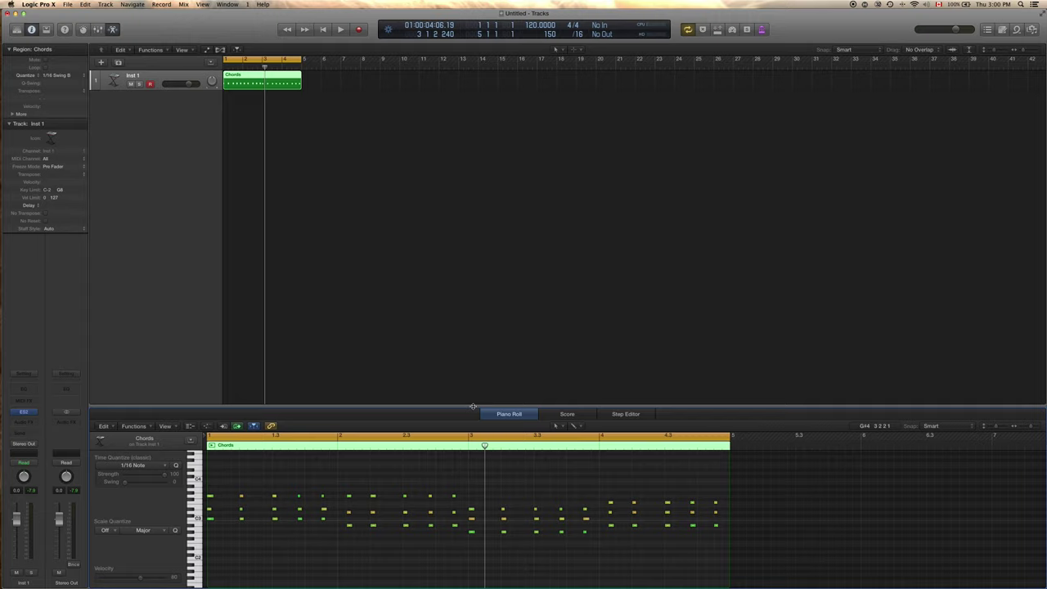
{"action": "left_click_drag", "start_coordinate": [472, 406], "coordinate": [466, 586]}
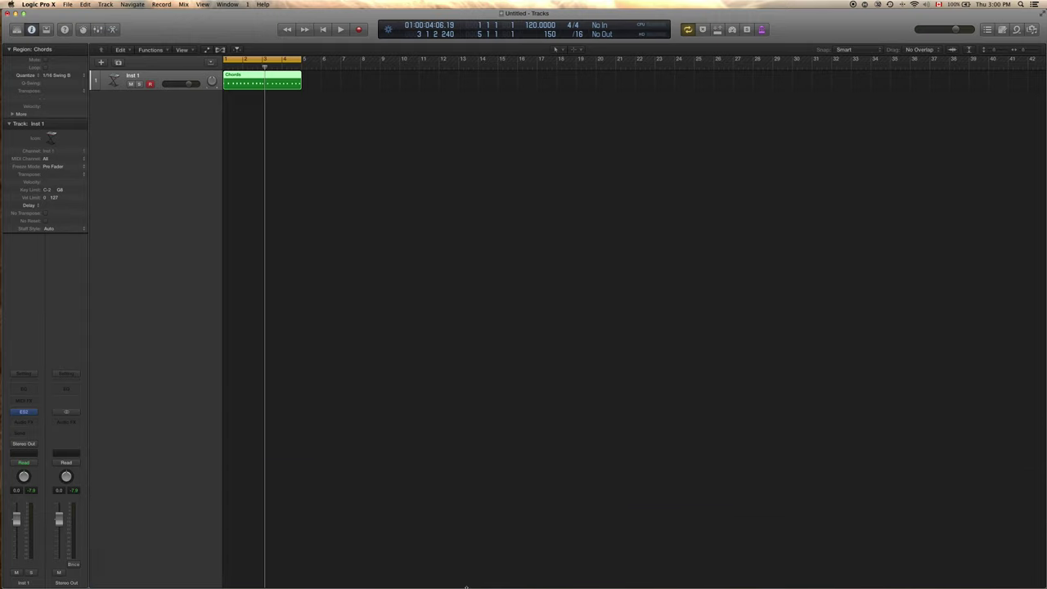
{"action": "key", "text": "super+4"}
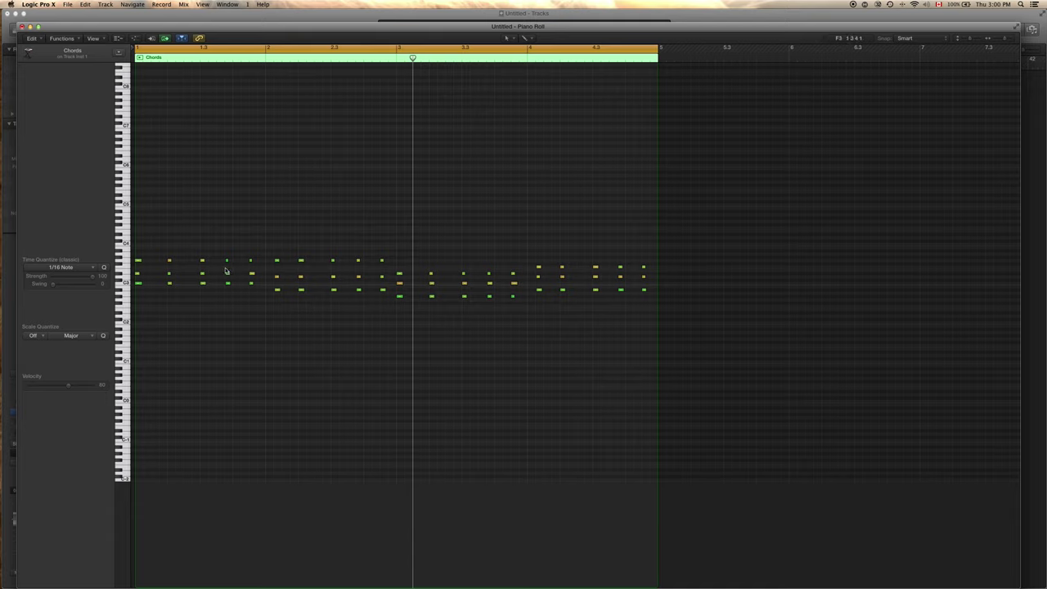
Play the Chords region from the start in the Piano Roll, examine its individual notes, and close the window.
{"action": "key", "text": "Return"}
{"action": "key", "text": "space"}
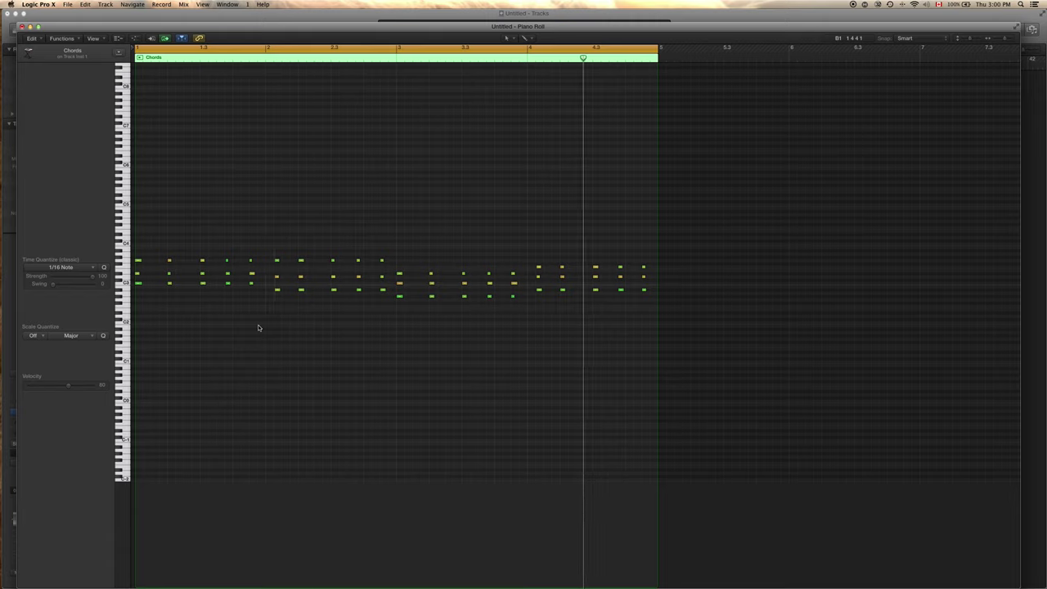
{"action": "key", "text": "space"}
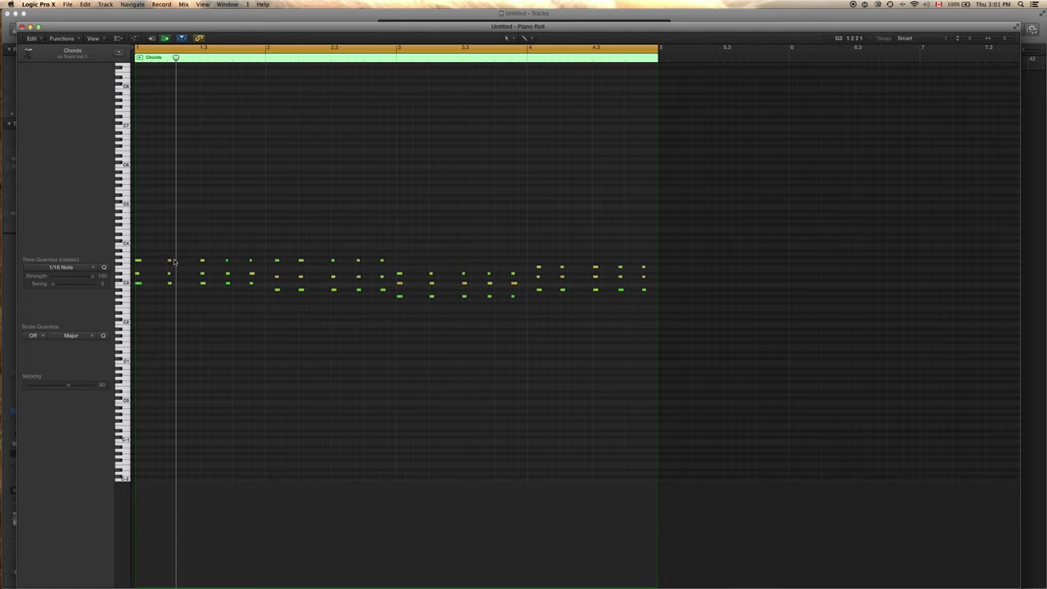
{"action": "mouse_move", "coordinate": [170, 261]}
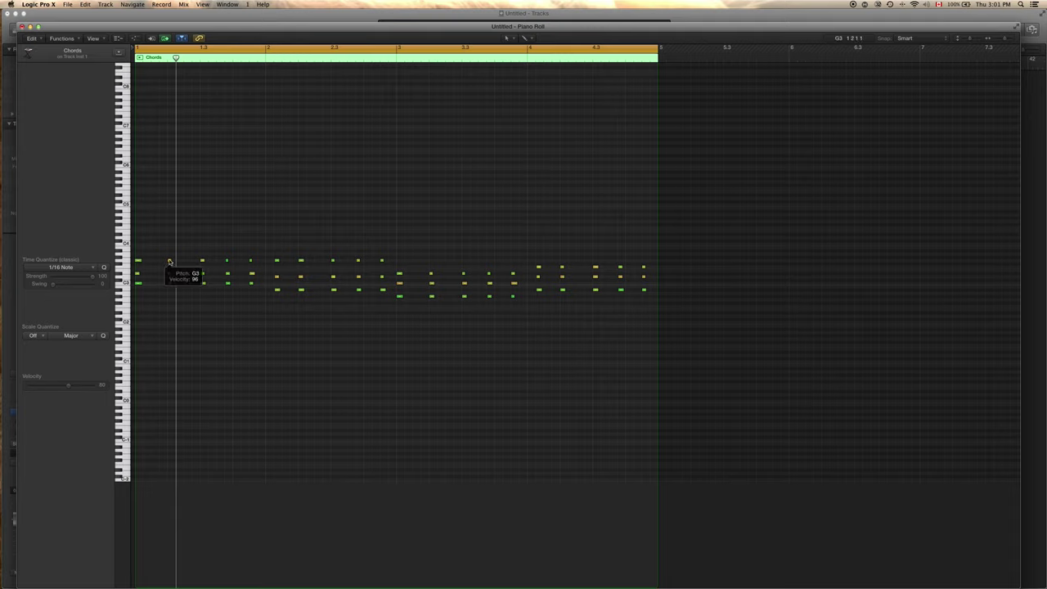
{"action": "mouse_move", "coordinate": [227, 274]}
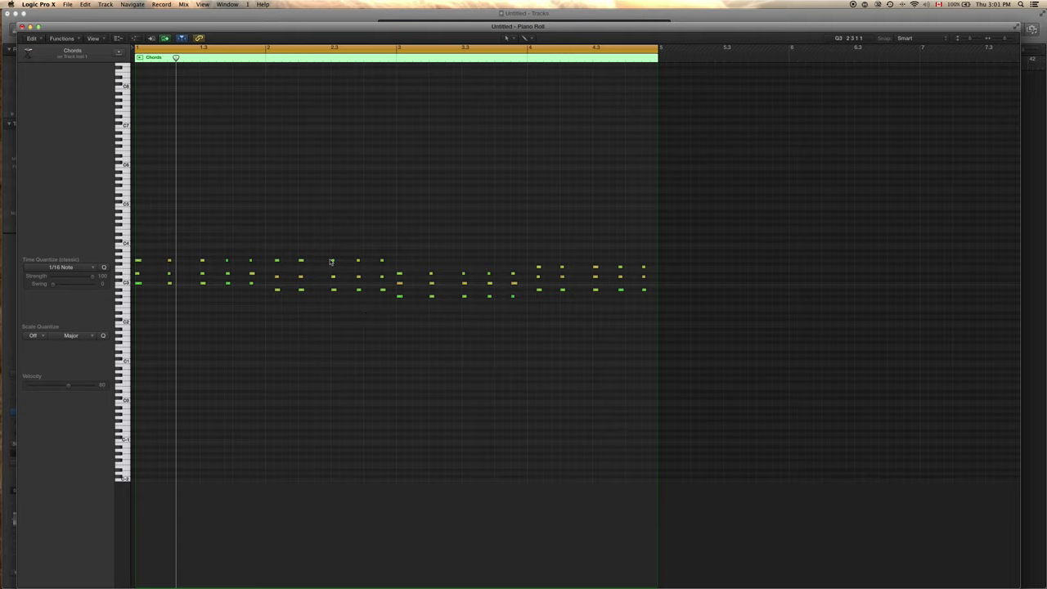
{"action": "left_click", "coordinate": [23, 27]}
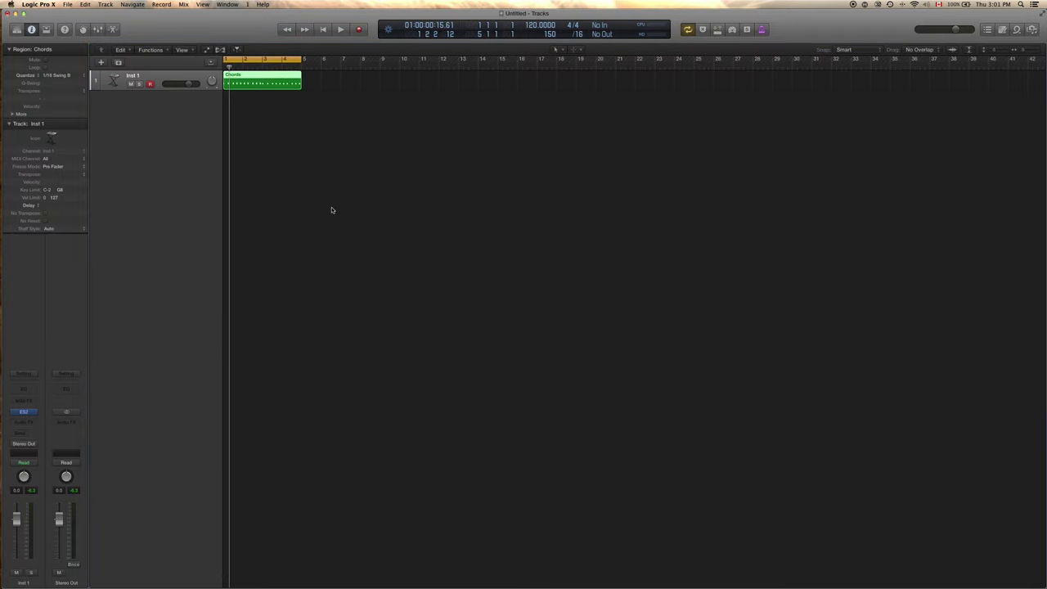
Rename the Inst 1 track as Synth.
{"action": "double_click", "coordinate": [134, 78]}
{"action": "type", "text": "Synth"}
{"action": "key", "text": "Return"}
Show the automation modes of the Synth channel strip, turn off its Read automation, and deselect the Chords region.
{"action": "left_click", "coordinate": [34, 464]}
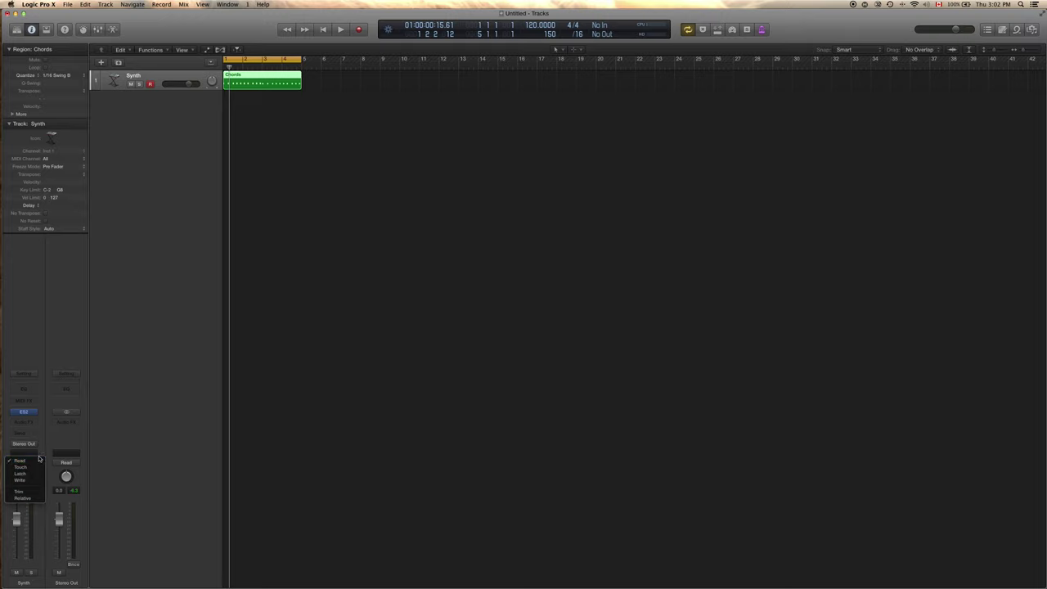
{"action": "left_click", "coordinate": [125, 433]}
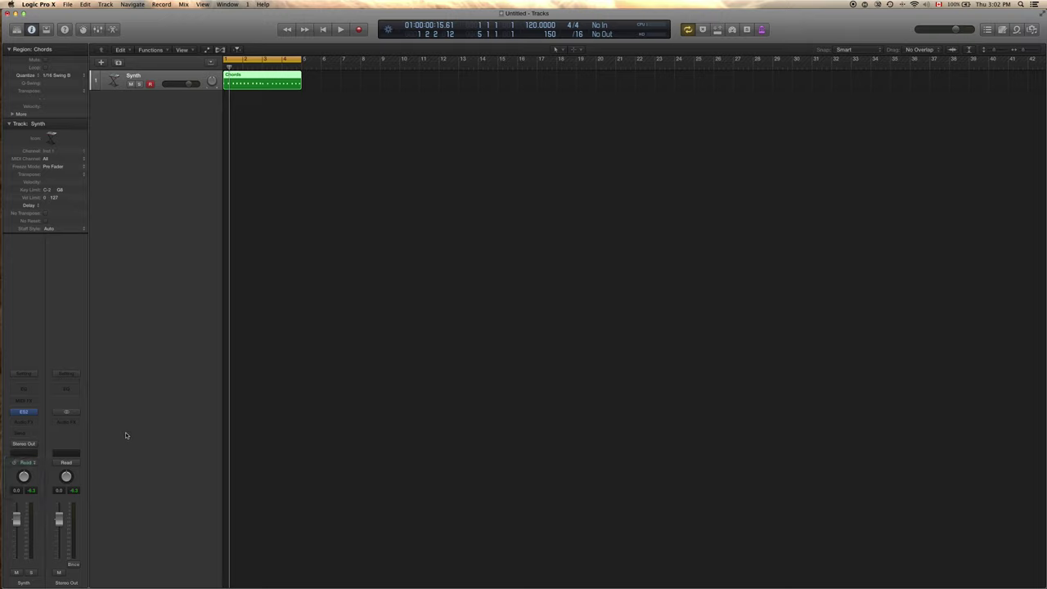
{"action": "left_click", "coordinate": [23, 466]}
{"action": "mouse_move", "coordinate": [34, 466]}
{"action": "left_click", "coordinate": [441, 245]}
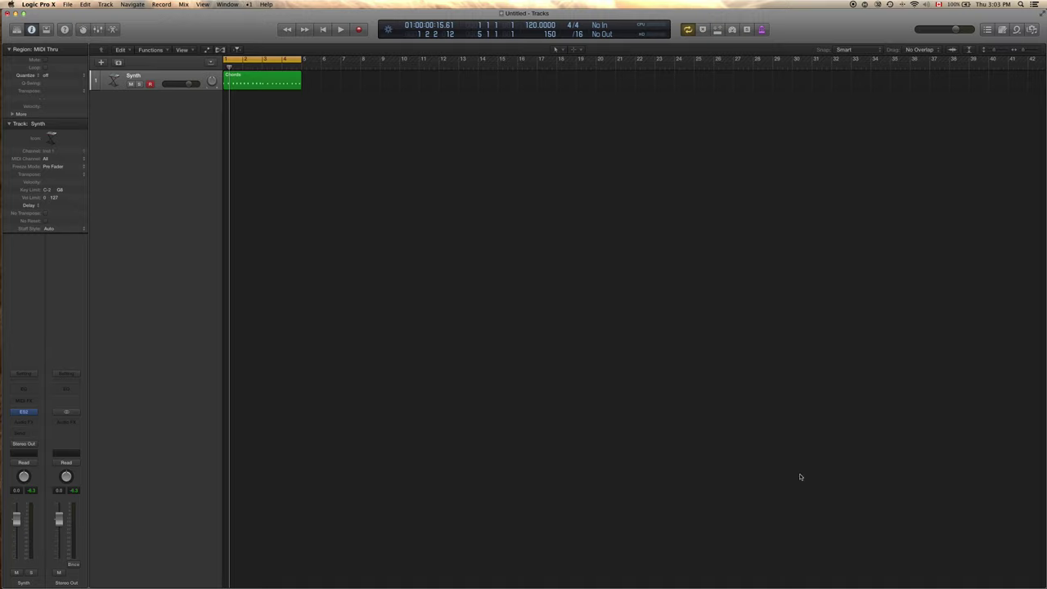
Shrink the Tracks window to part of the screen and open the Chords region in a separate Piano Roll window.
{"action": "left_click_drag", "start_coordinate": [1032, 586], "coordinate": [721, 281]}
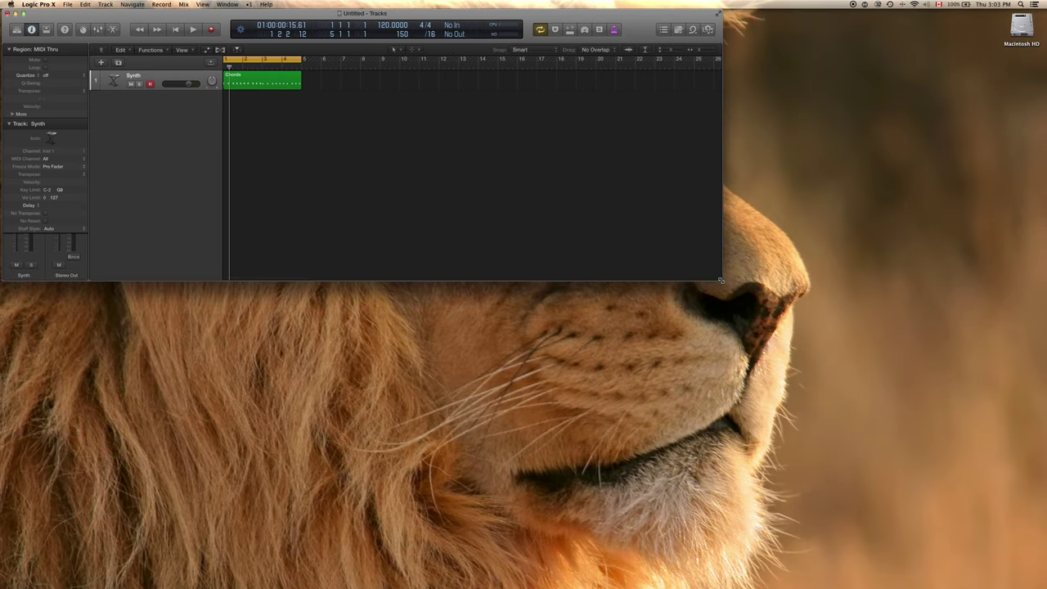
{"action": "left_click", "coordinate": [272, 83]}
{"action": "double_click", "coordinate": [271, 84]}
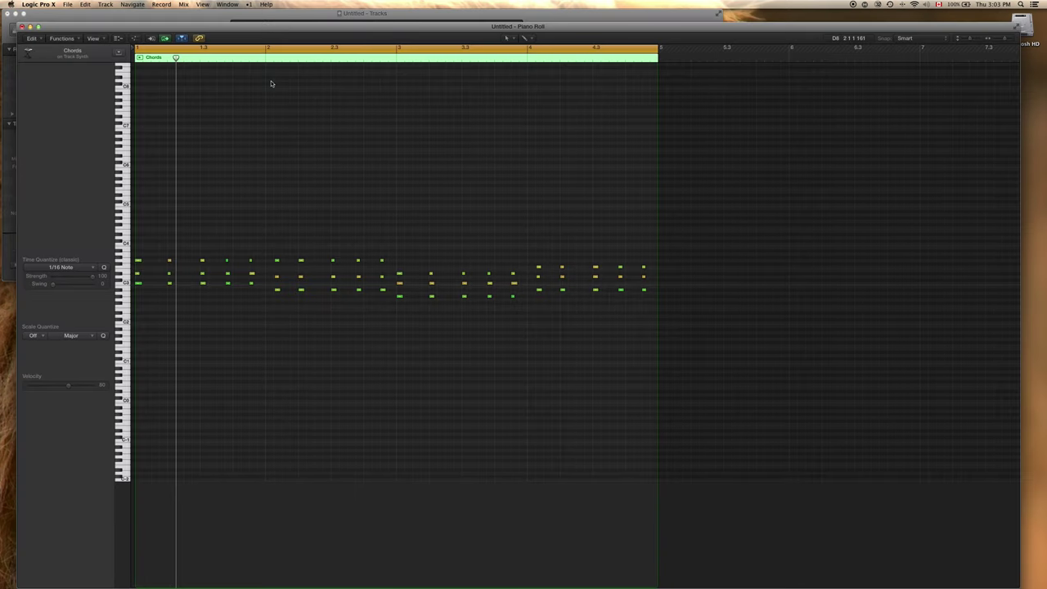
{"action": "key", "text": "F11"}
{"action": "key", "text": "F11"}
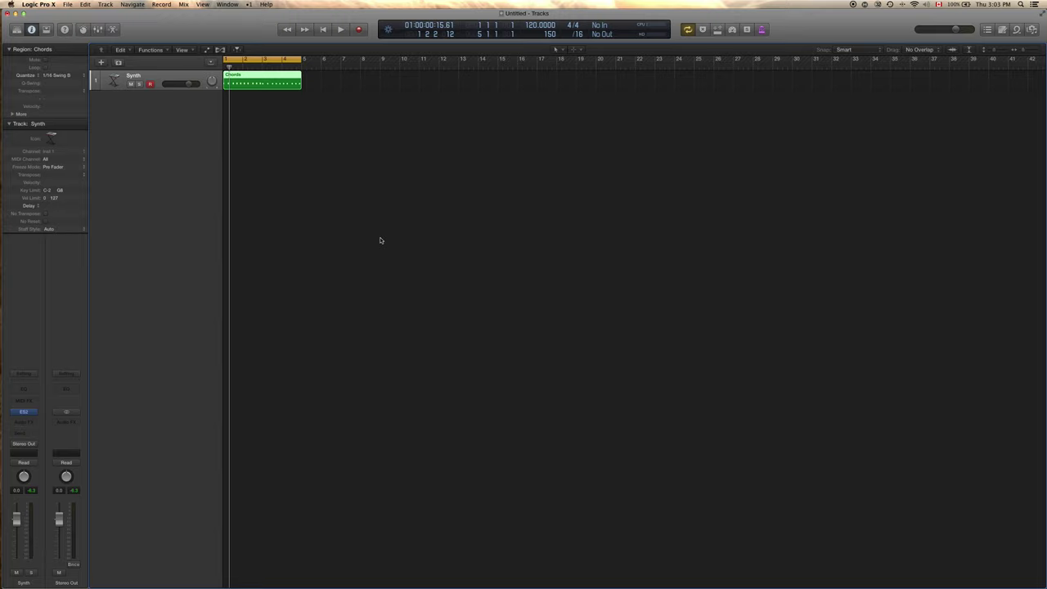
Switch between screensets 1 and 2, and open the Mixer window in screenset 2.
{"action": "key", "text": "ctrl+super+f"}
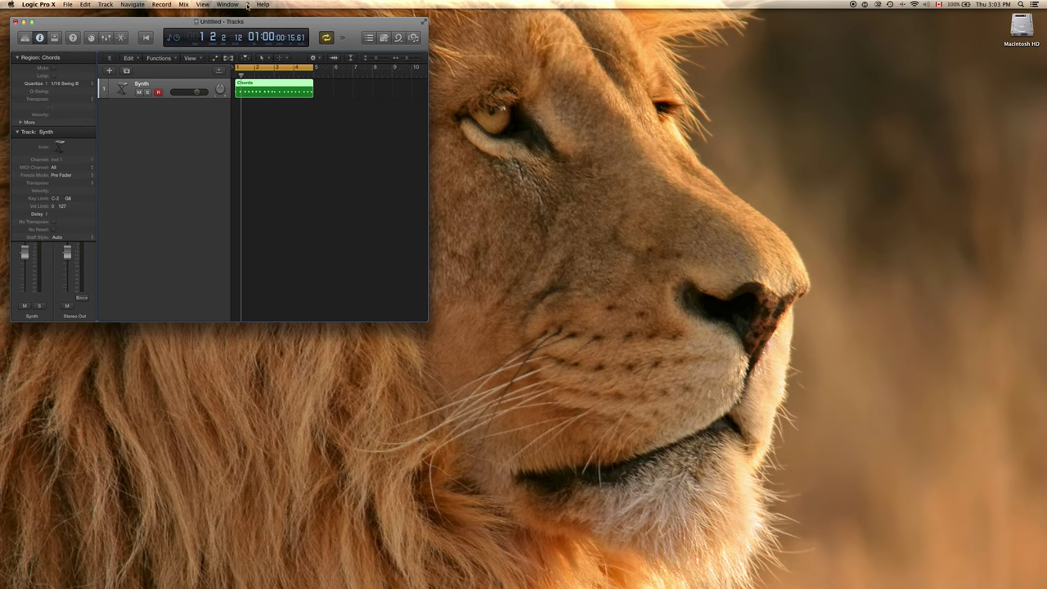
{"action": "key", "text": "ctrl+super+f"}
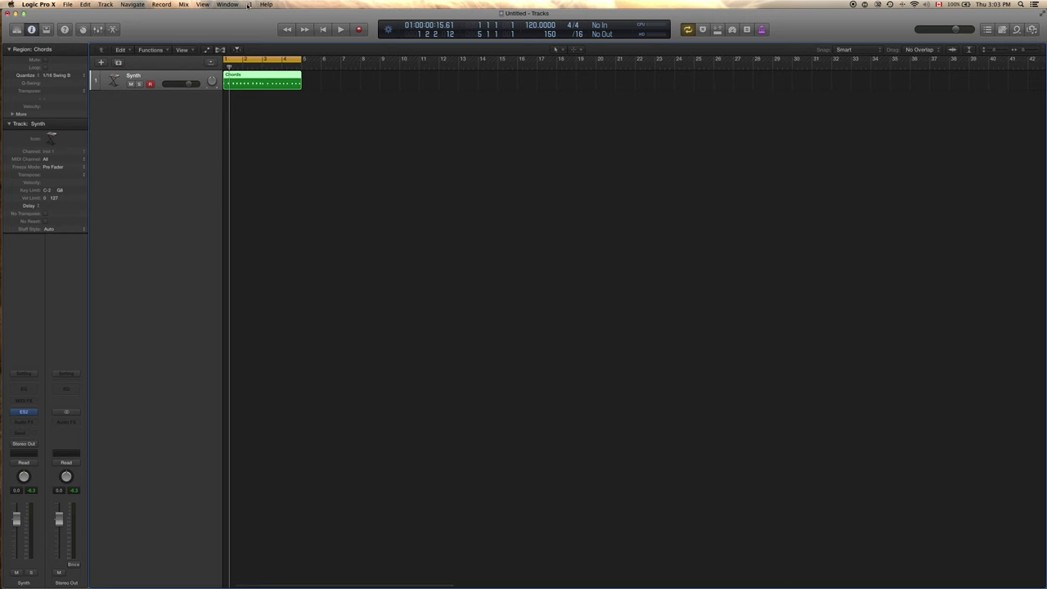
{"action": "key", "text": "ctrl+super+f"}
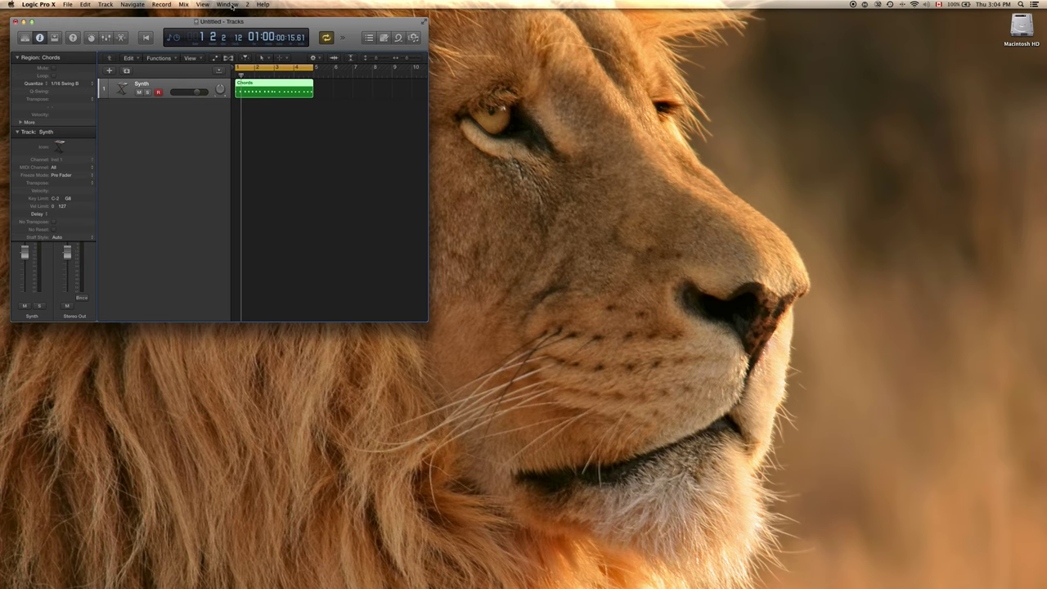
{"action": "left_click", "coordinate": [231, 5]}
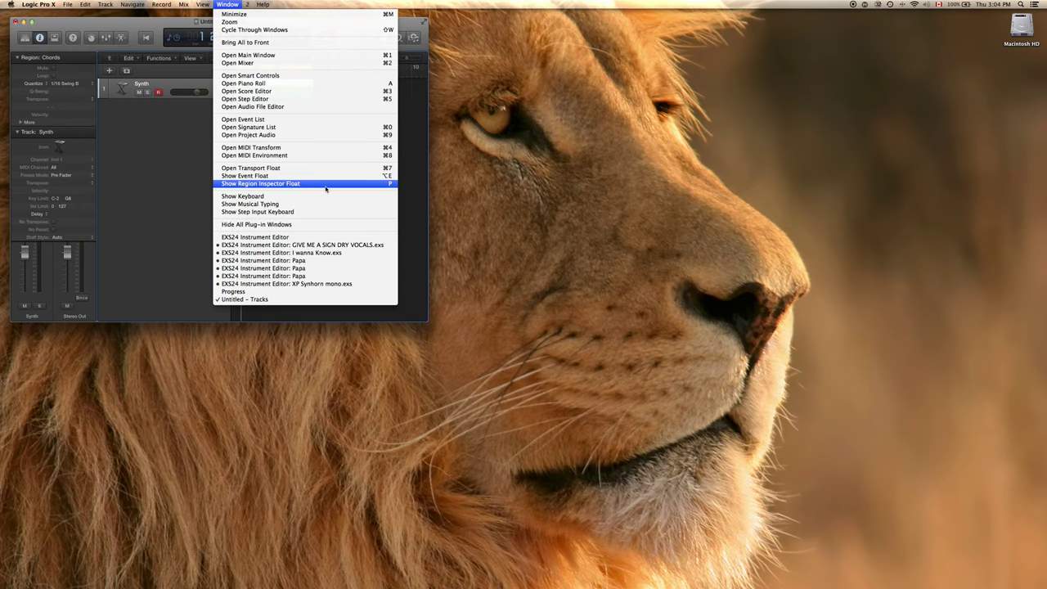
{"action": "left_click", "coordinate": [251, 64]}
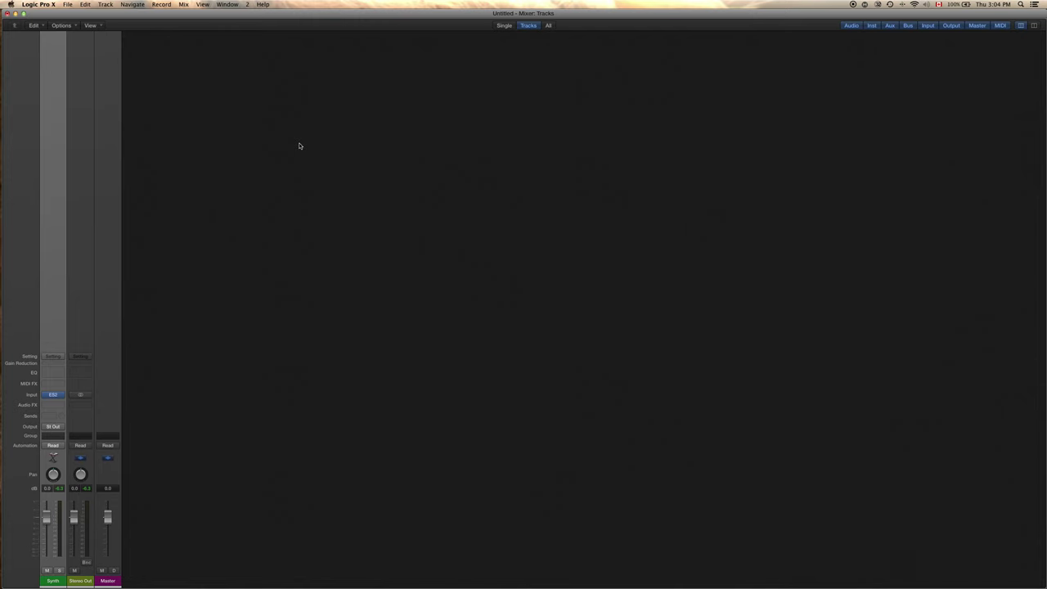
Switch between the Tracks window in screenset 1 and the Mixer in screenset 2, ending on screenset 1.
{"action": "key", "text": "ctrl+Left"}
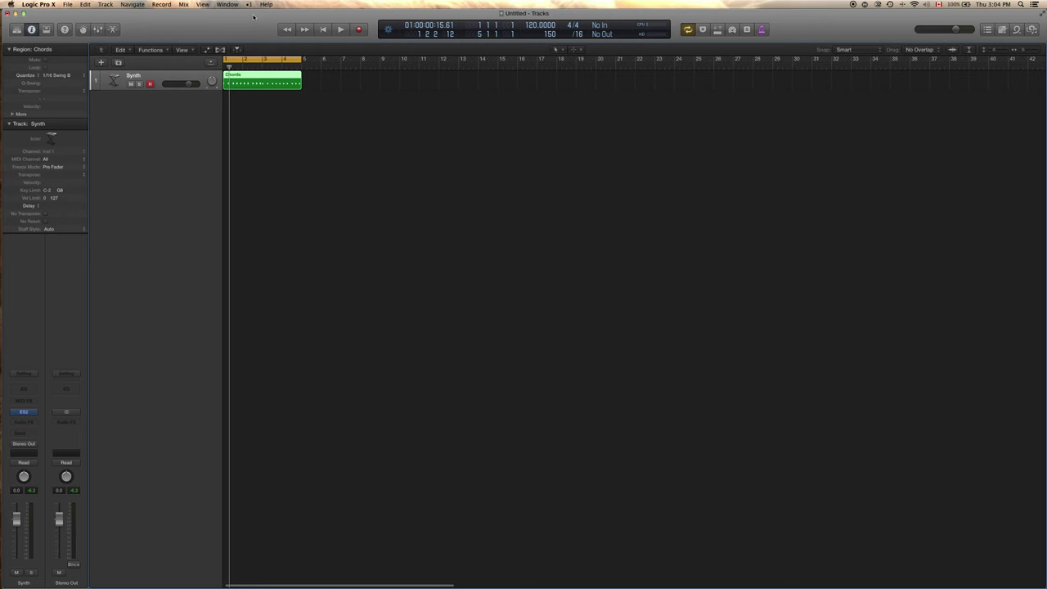
{"action": "key", "text": "ctrl+Right"}
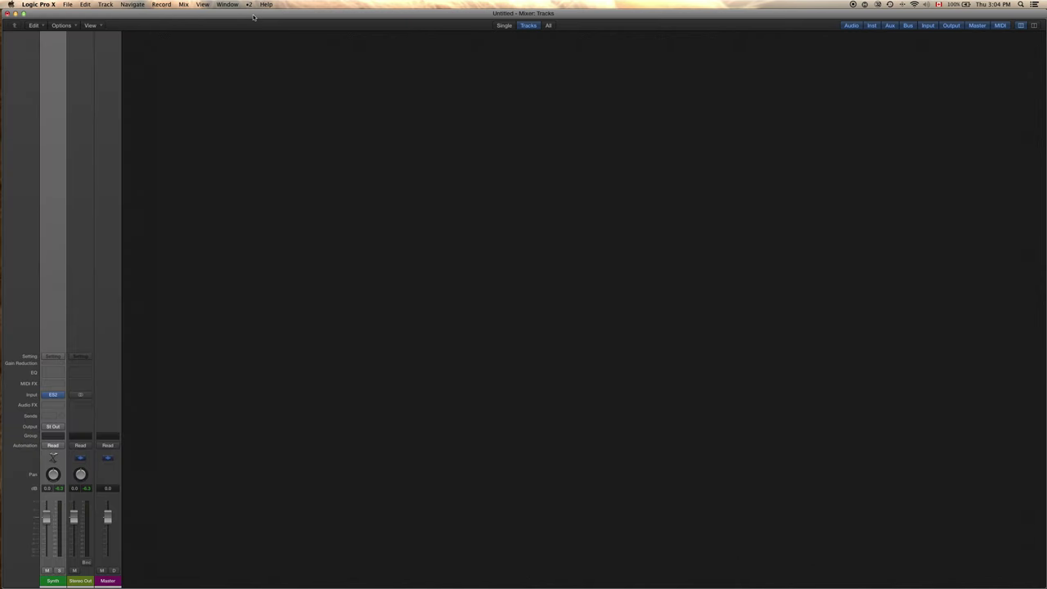
{"action": "key", "text": "ctrl+Left"}
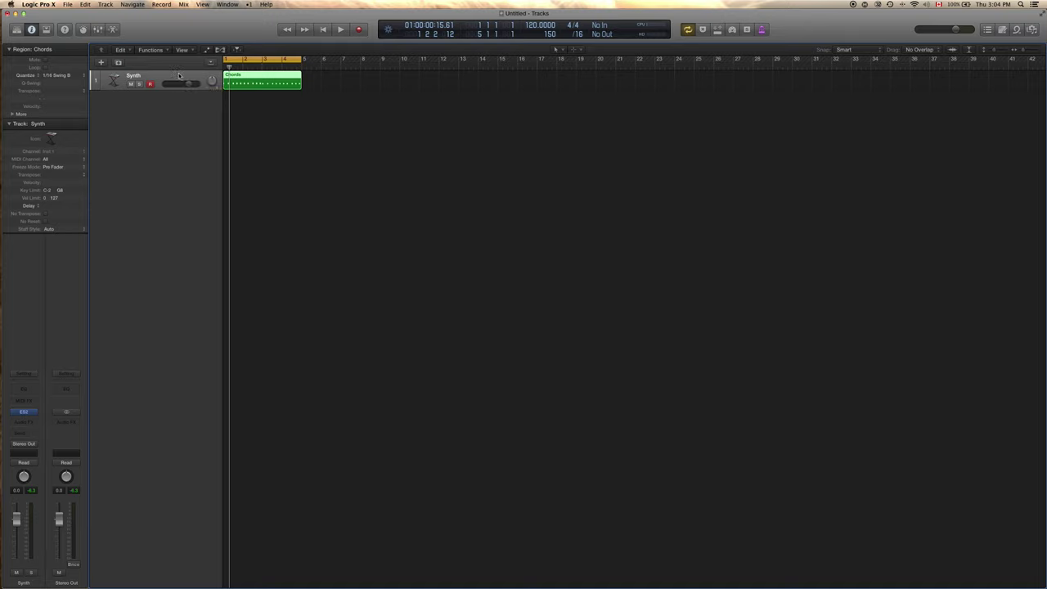
Add a new software instrument track below Synth and delete it again.
{"action": "left_click", "coordinate": [107, 5]}
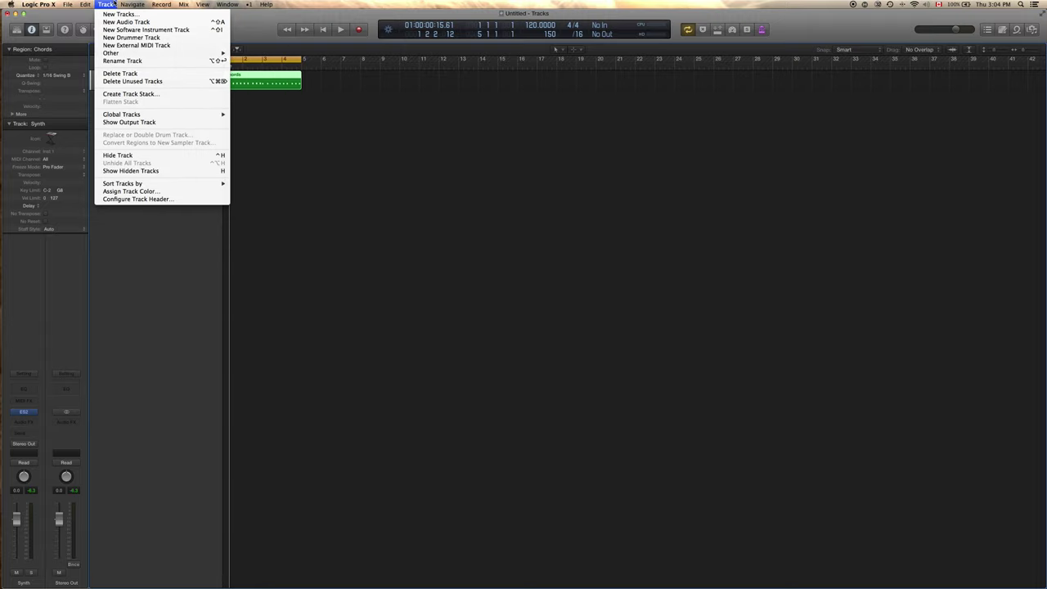
{"action": "left_click", "coordinate": [119, 30]}
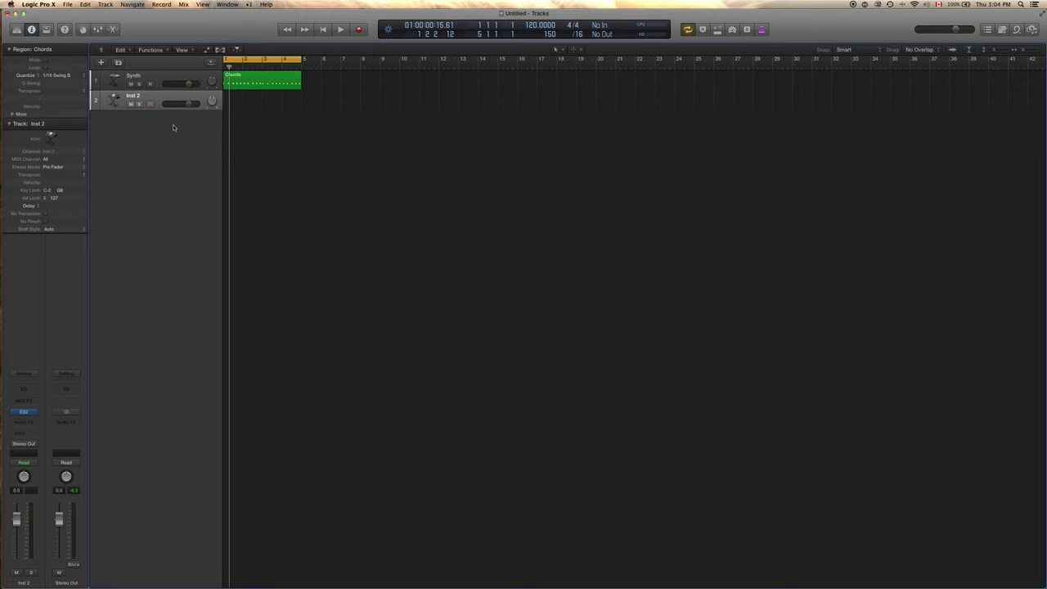
{"action": "key", "text": "super+BackSpace"}
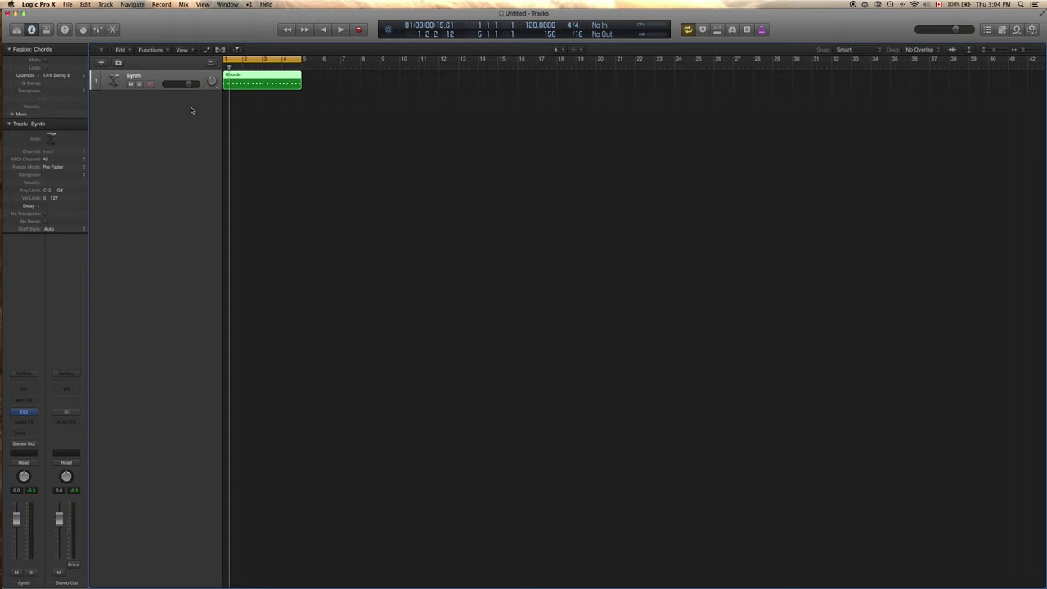
Create one ES2 software instrument track with output 1 + 2 and the Library open, and select the new track.
{"action": "left_click", "coordinate": [106, 5]}
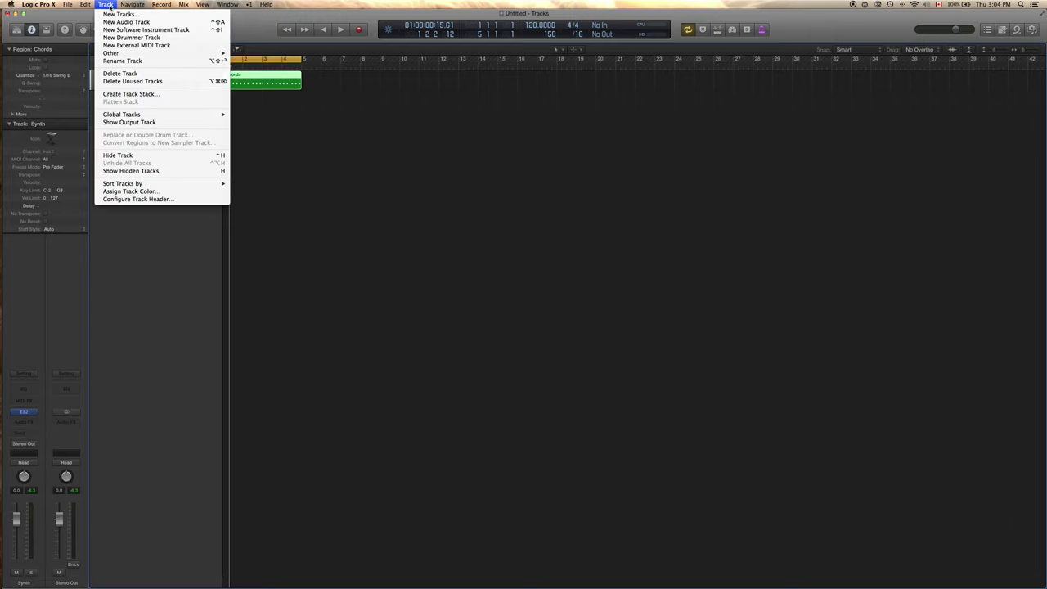
{"action": "left_click", "coordinate": [112, 15]}
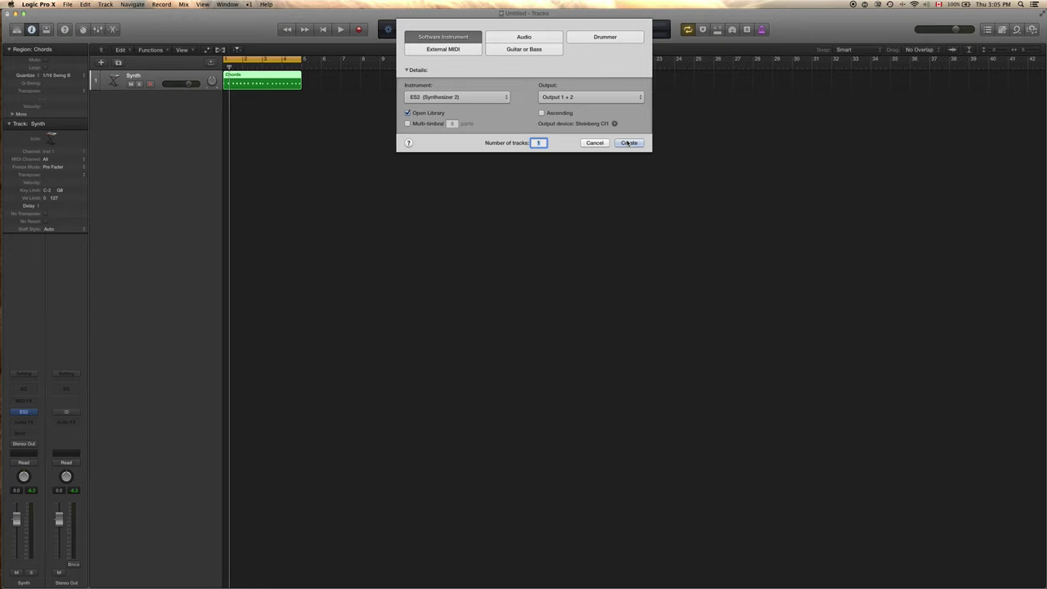
{"action": "left_click", "coordinate": [628, 143]}
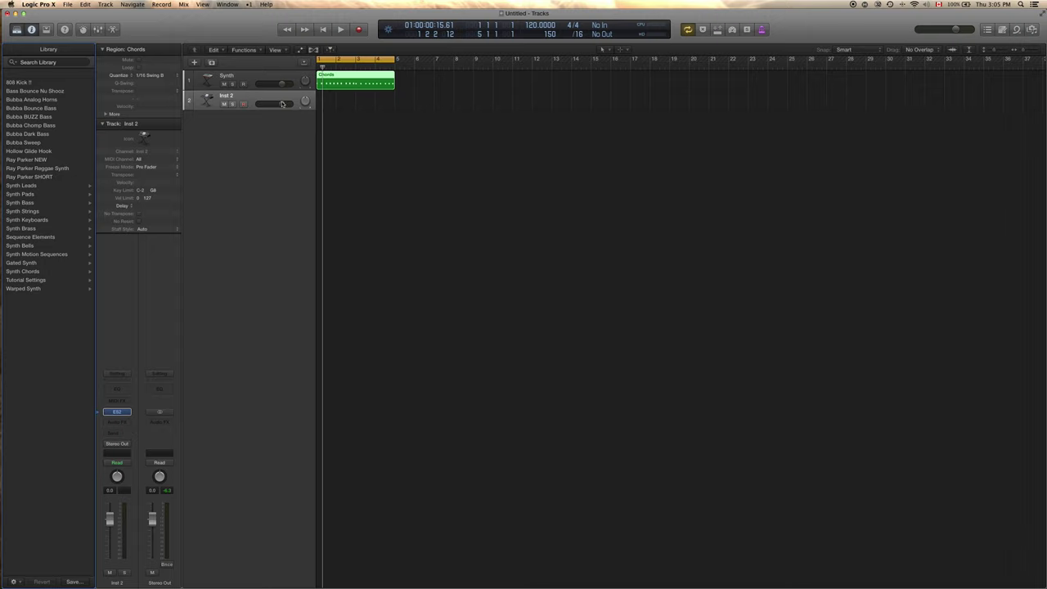
{"action": "left_click", "coordinate": [256, 104]}
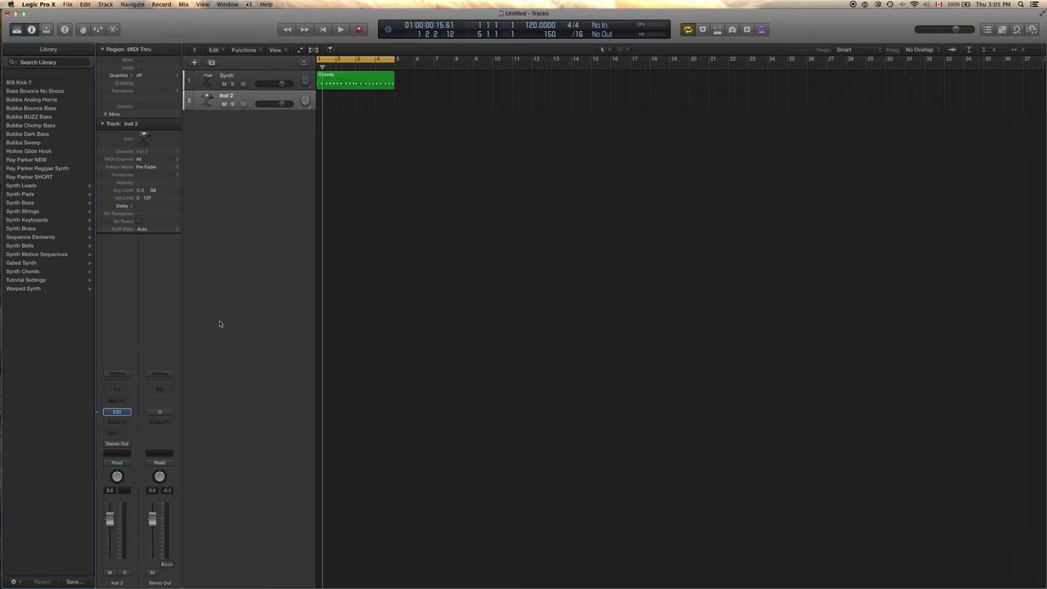
Replace the ES2 on the Inst 2 track with a stereo EXS24 sampler.
{"action": "left_click", "coordinate": [243, 105]}
{"action": "left_click", "coordinate": [248, 82]}
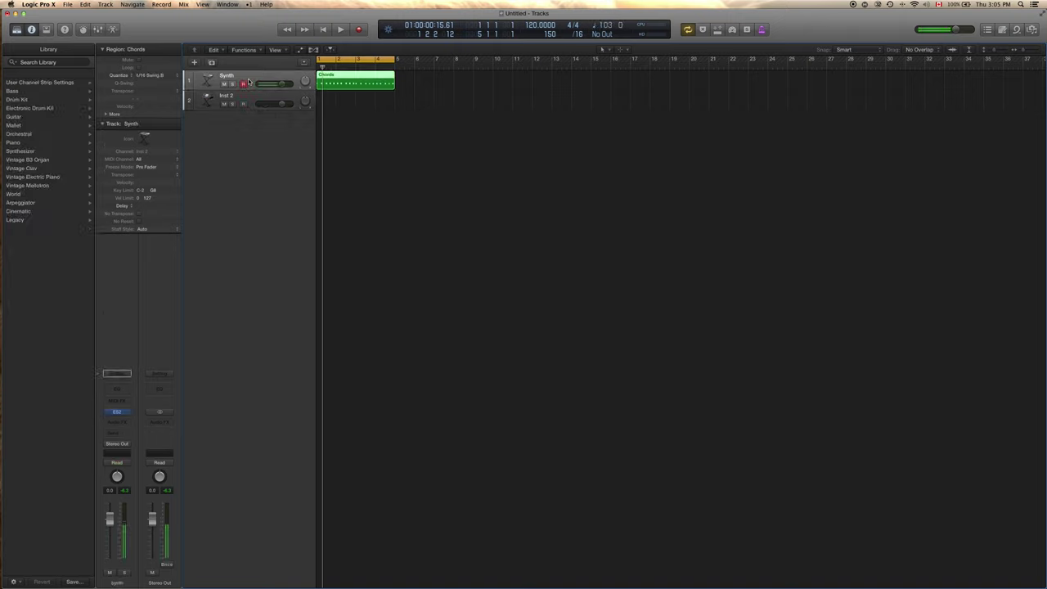
{"action": "left_click", "coordinate": [254, 96]}
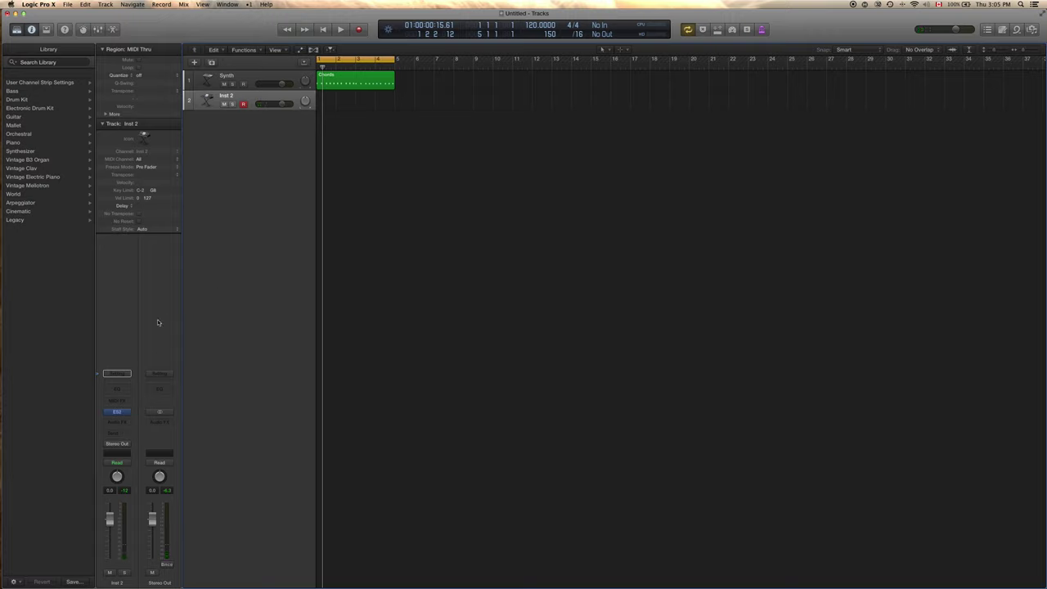
{"action": "left_click", "coordinate": [127, 414]}
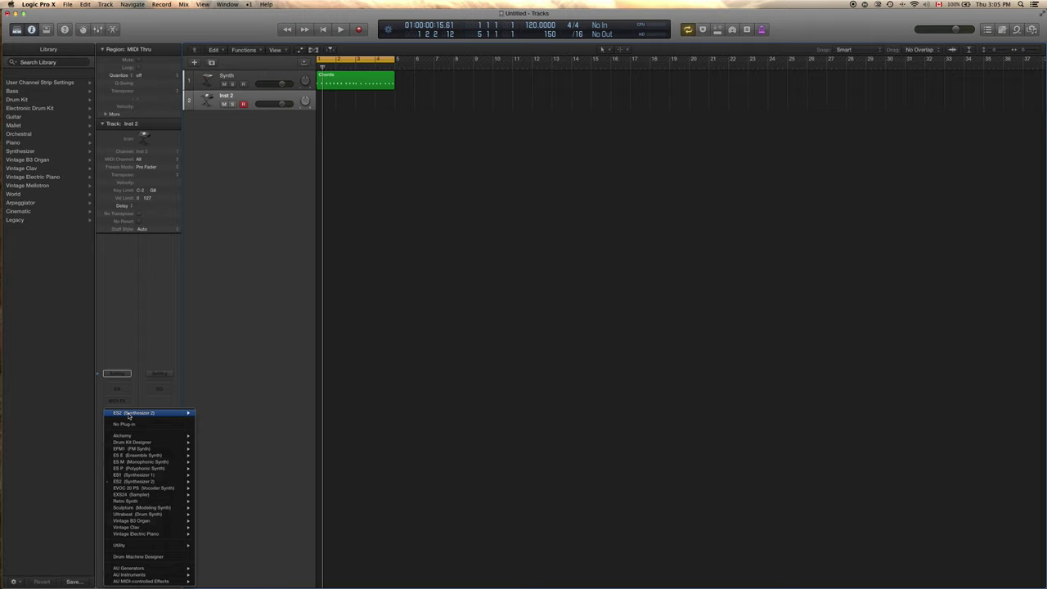
{"action": "mouse_move", "coordinate": [174, 496]}
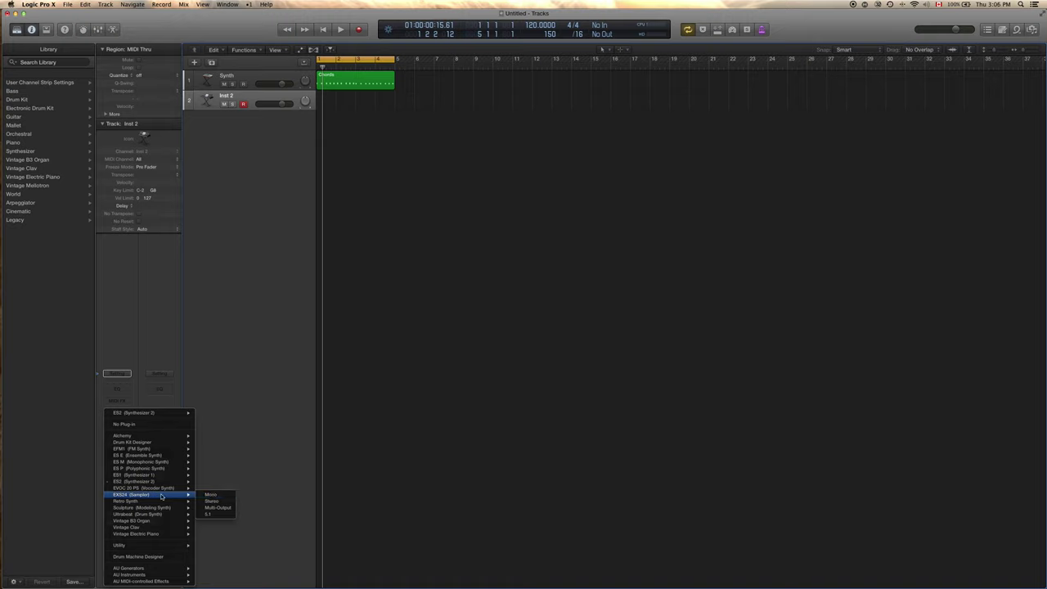
{"action": "left_click", "coordinate": [219, 502]}
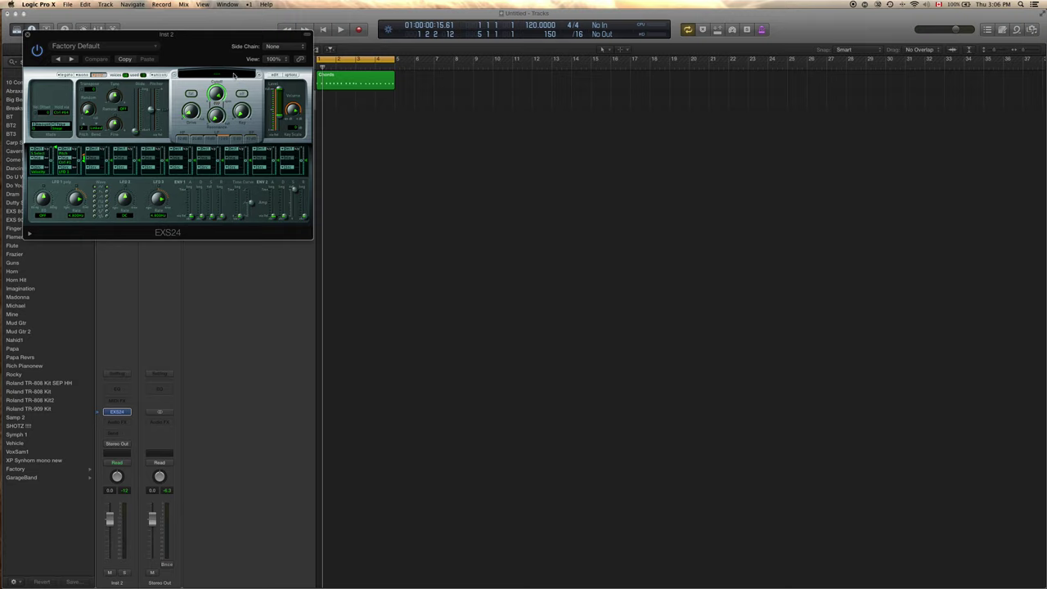
Load the factory Roland TR-909 Kit from the electronic drum kits into EXS24 and move the plug-in window clear of the tracks.
{"action": "left_click", "coordinate": [224, 75]}
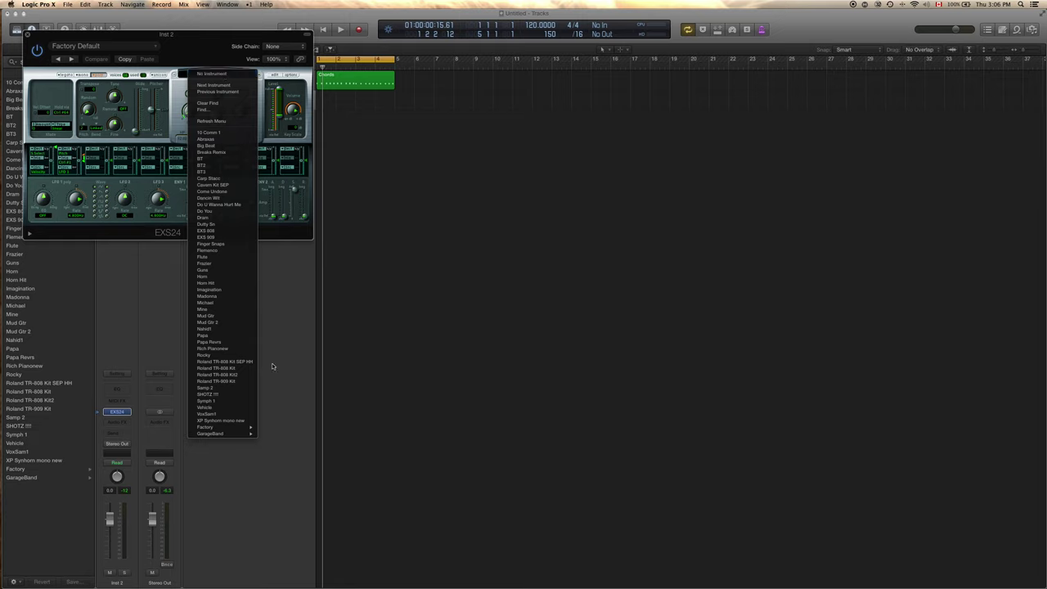
{"action": "mouse_move", "coordinate": [252, 428]}
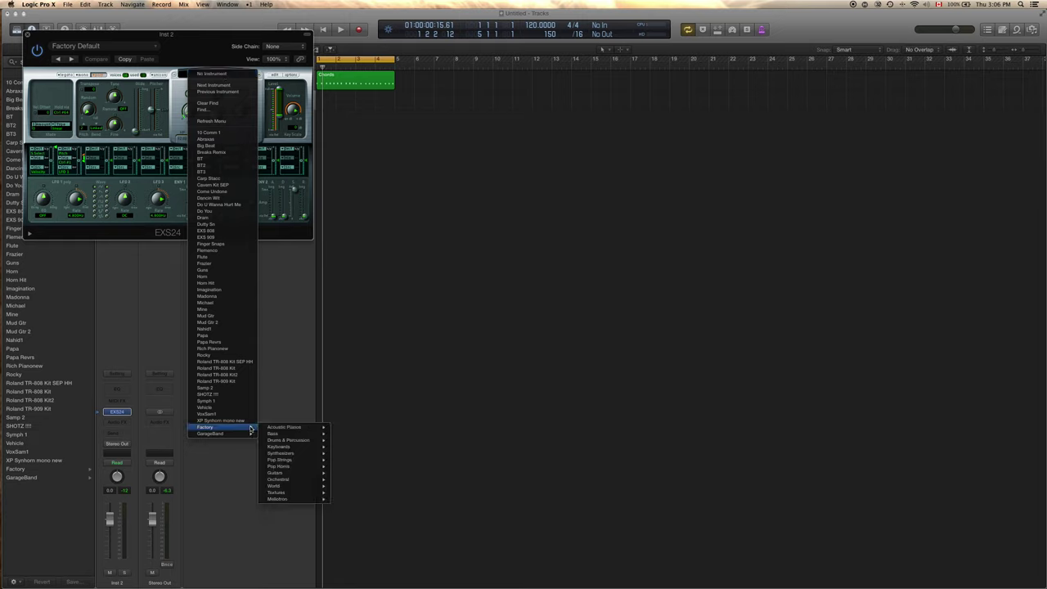
{"action": "mouse_move", "coordinate": [286, 441]}
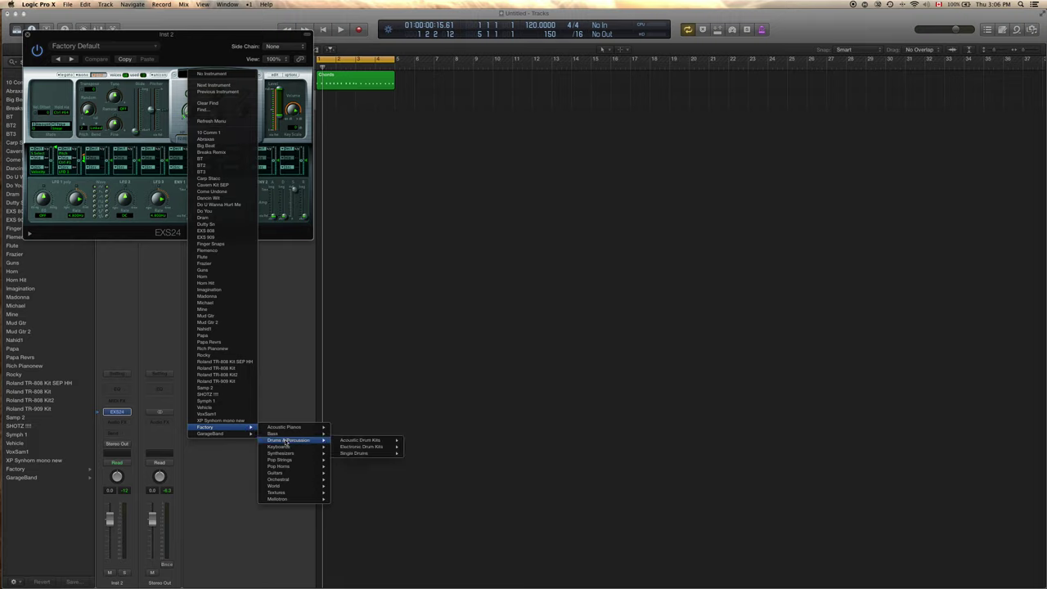
{"action": "mouse_move", "coordinate": [367, 449]}
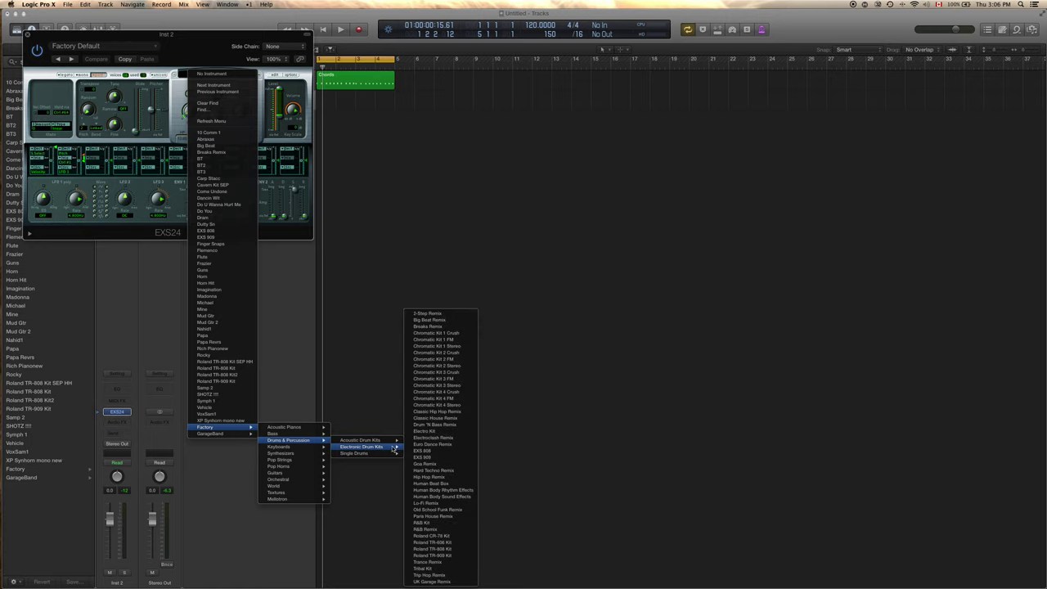
{"action": "left_click", "coordinate": [446, 557]}
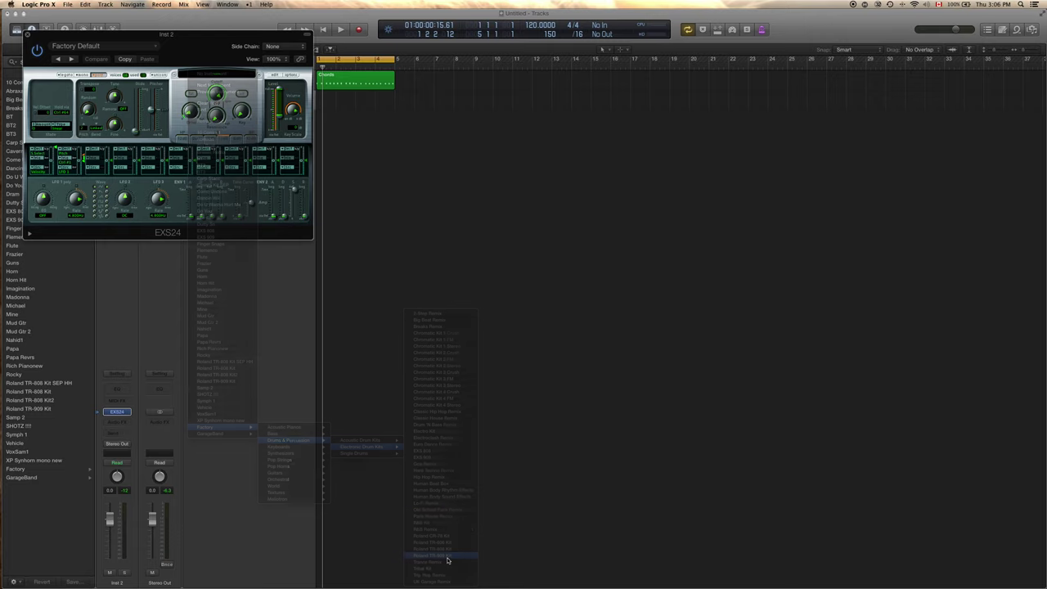
{"action": "left_click_drag", "start_coordinate": [200, 43], "coordinate": [766, 200]}
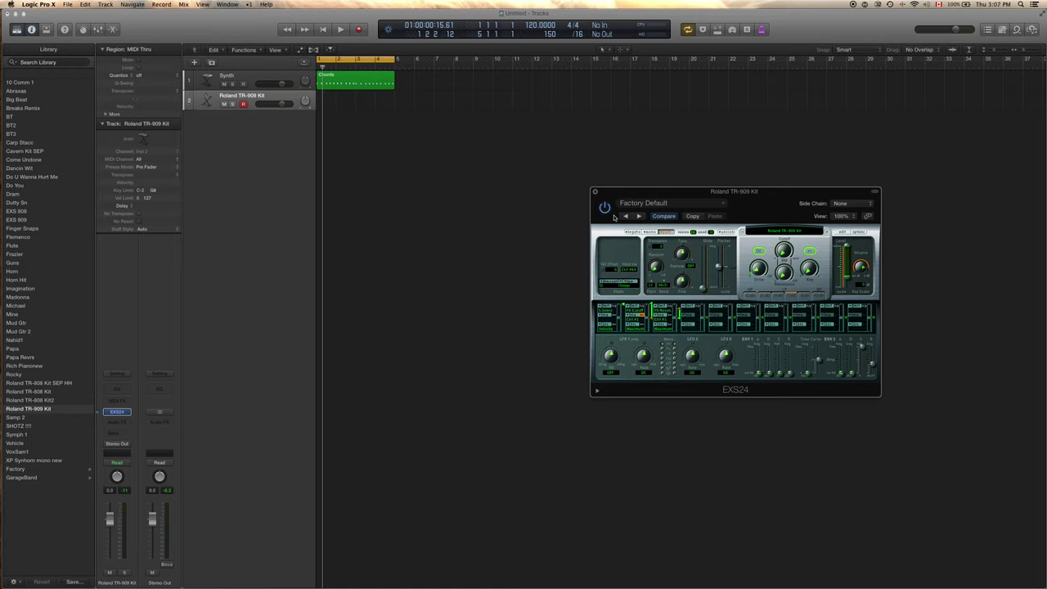
Record a drum part over bars 1 to 4 on the Roland TR-909 Kit track and quantize it to 1/16 Swing B with the Library hidden.
{"action": "key", "text": "r"}
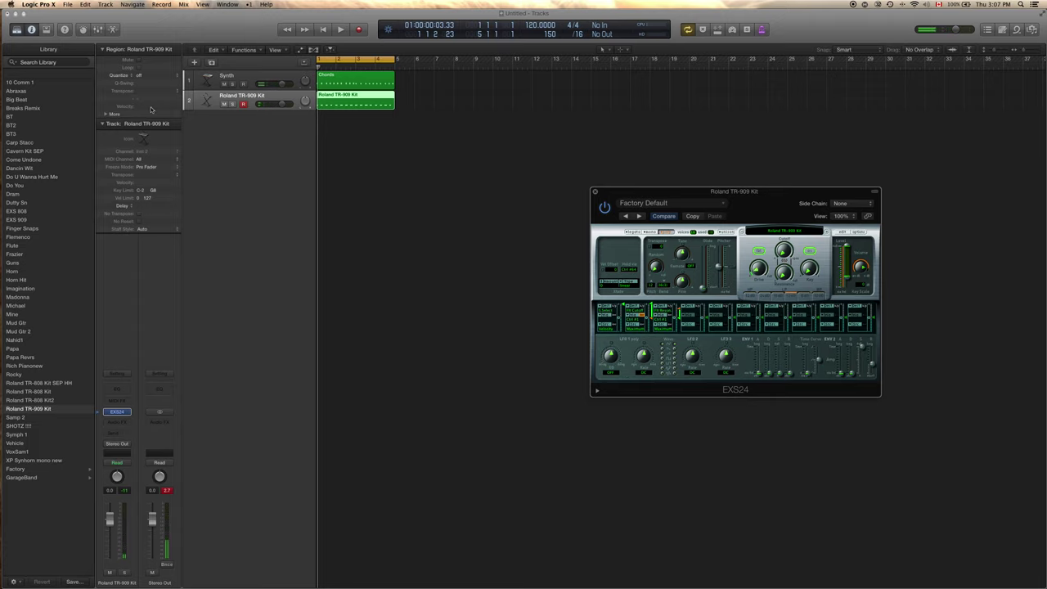
{"action": "left_click", "coordinate": [17, 30]}
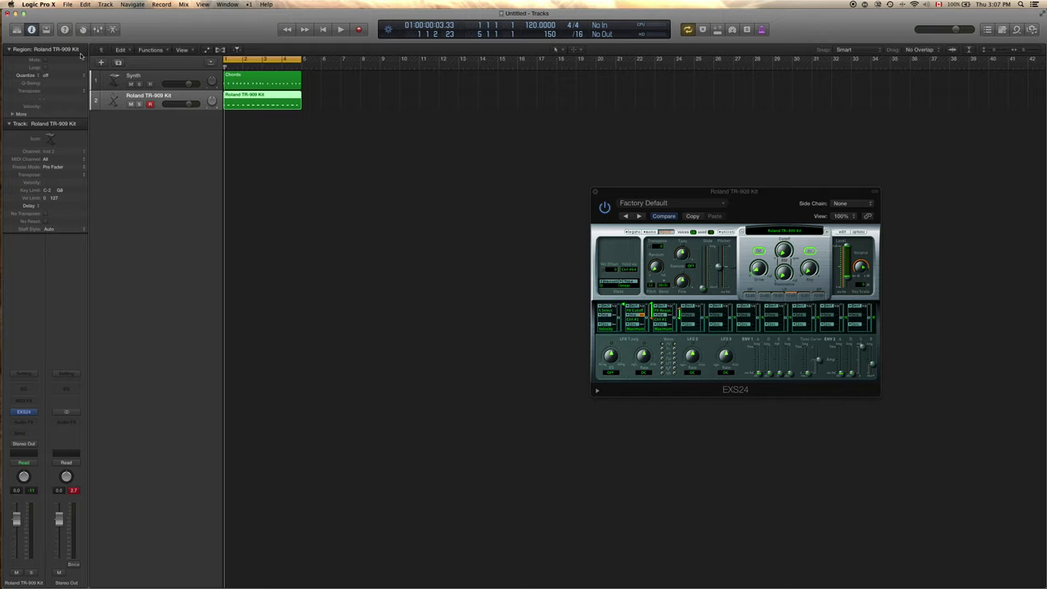
{"action": "left_click", "coordinate": [60, 77]}
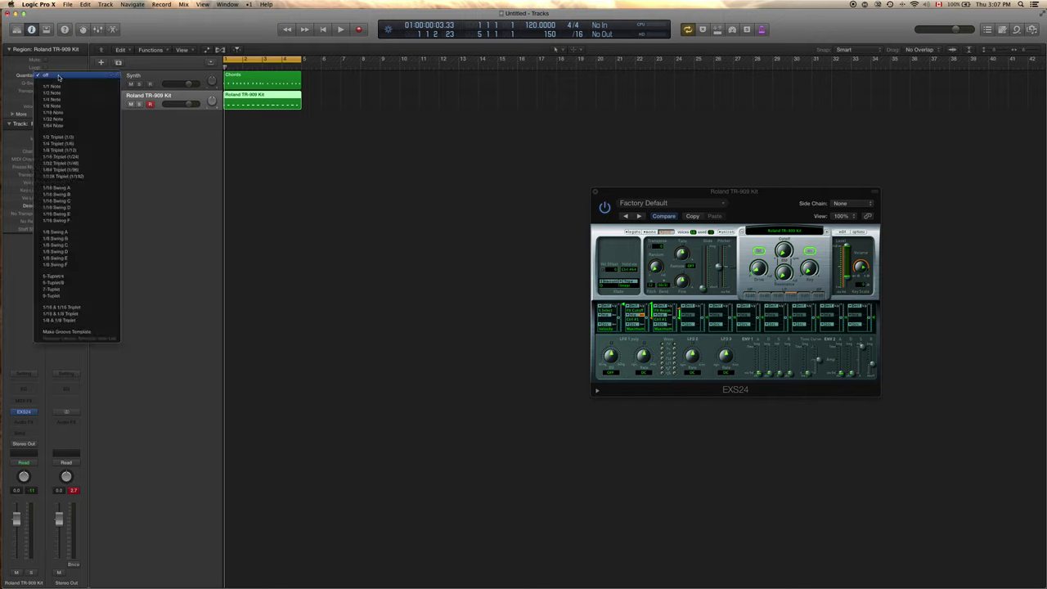
{"action": "left_click", "coordinate": [79, 199]}
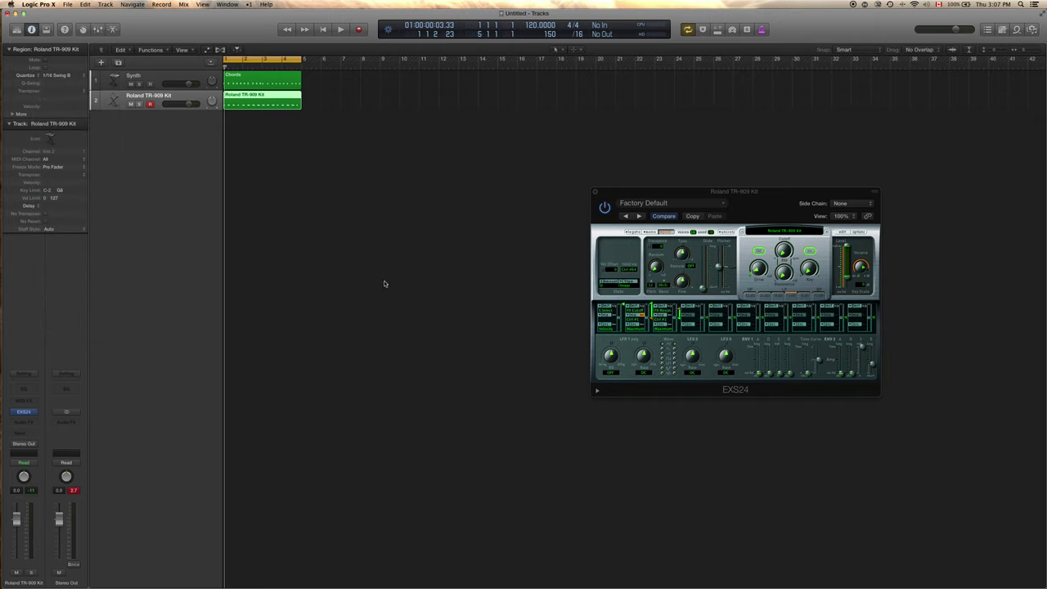
Play back the quantized drum part together with the chords, and close the EXS24 window.
{"action": "key", "text": "space"}
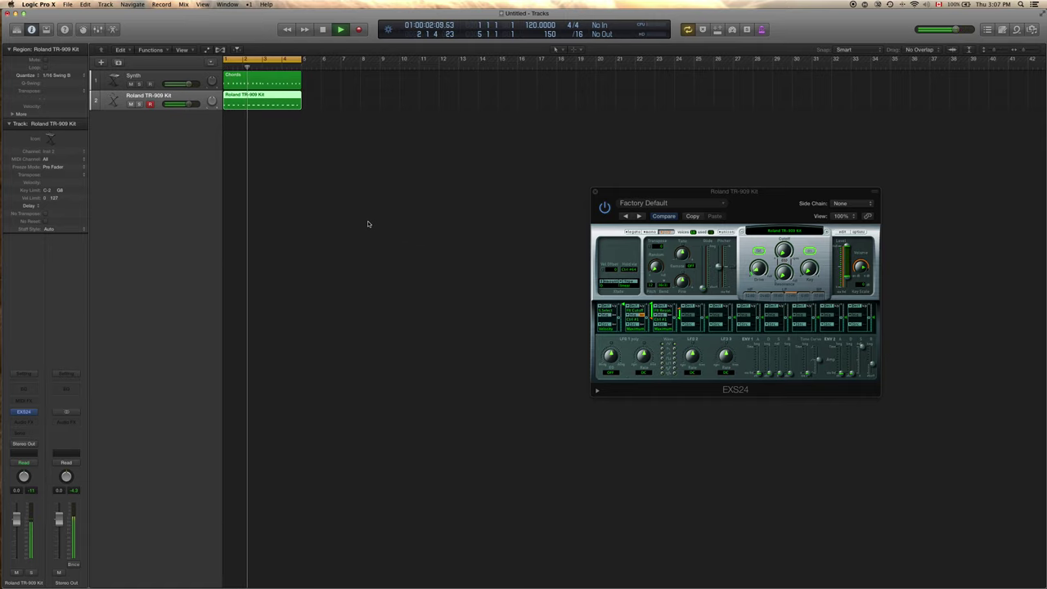
{"action": "key", "text": "space"}
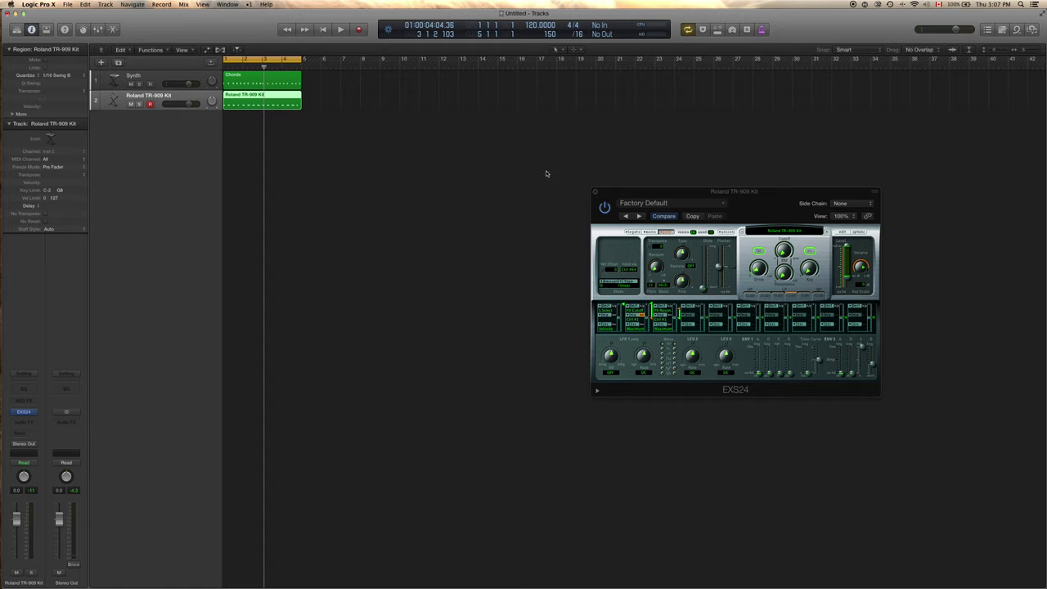
{"action": "left_click", "coordinate": [595, 194]}
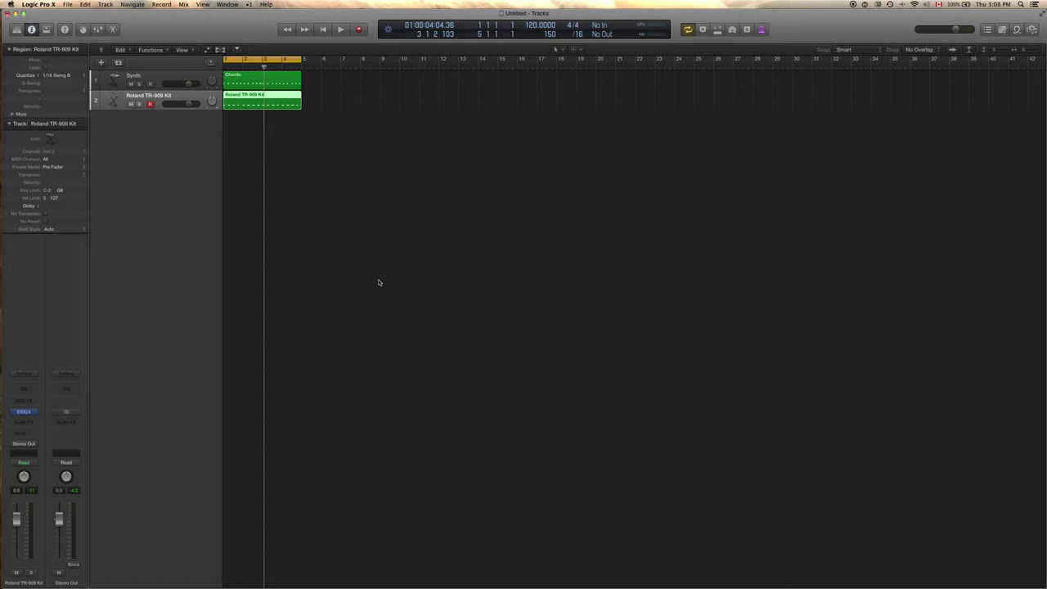
Save the project as Tutorial, organized as a package.
{"action": "key", "text": "super+s"}
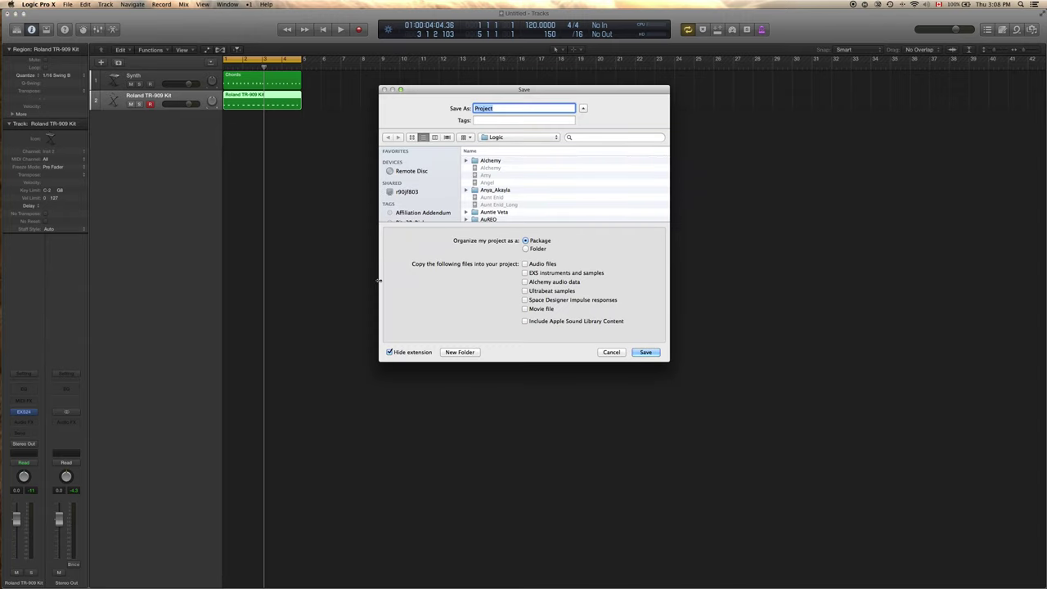
{"action": "type", "text": "Tutorial"}
{"action": "key", "text": "Return"}
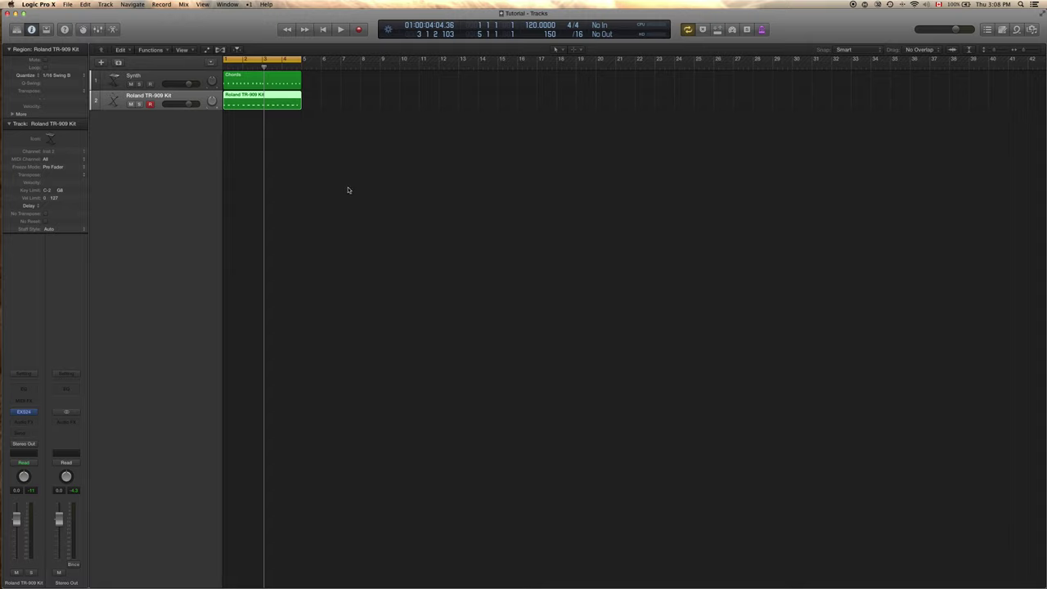
Rename the recorded Roland TR-909 Kit region to Kik using the Text tool.
{"action": "key", "text": "t"}
{"action": "left_click", "coordinate": [253, 105]}
{"action": "left_click", "coordinate": [263, 95]}
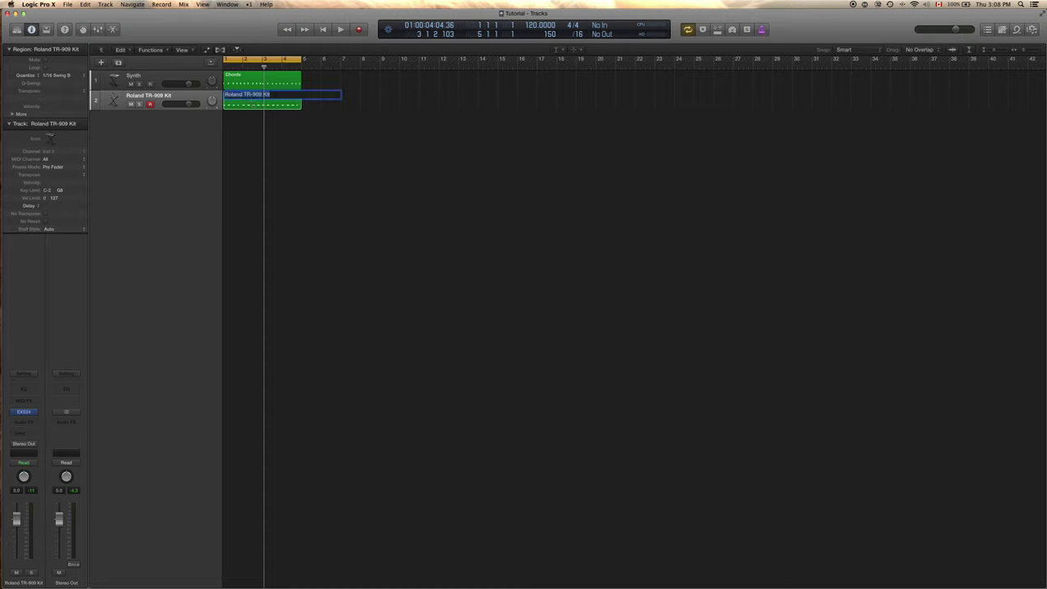
{"action": "type", "text": "Kick"}
{"action": "key", "text": "Return"}
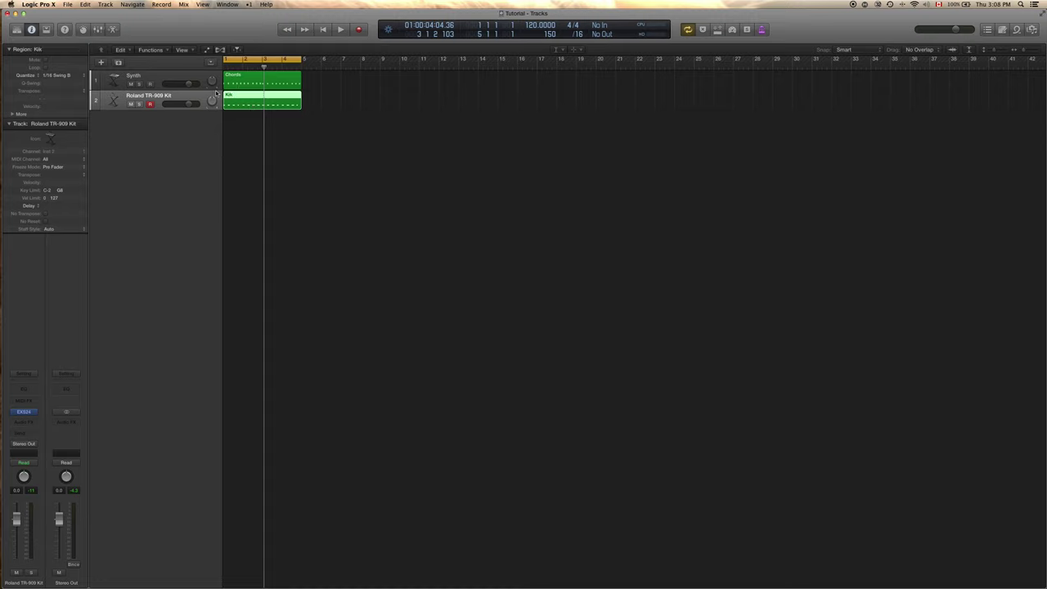
Add two more tracks below Synth that share its instrument channel, and delete one of them.
{"action": "left_click", "coordinate": [197, 76]}
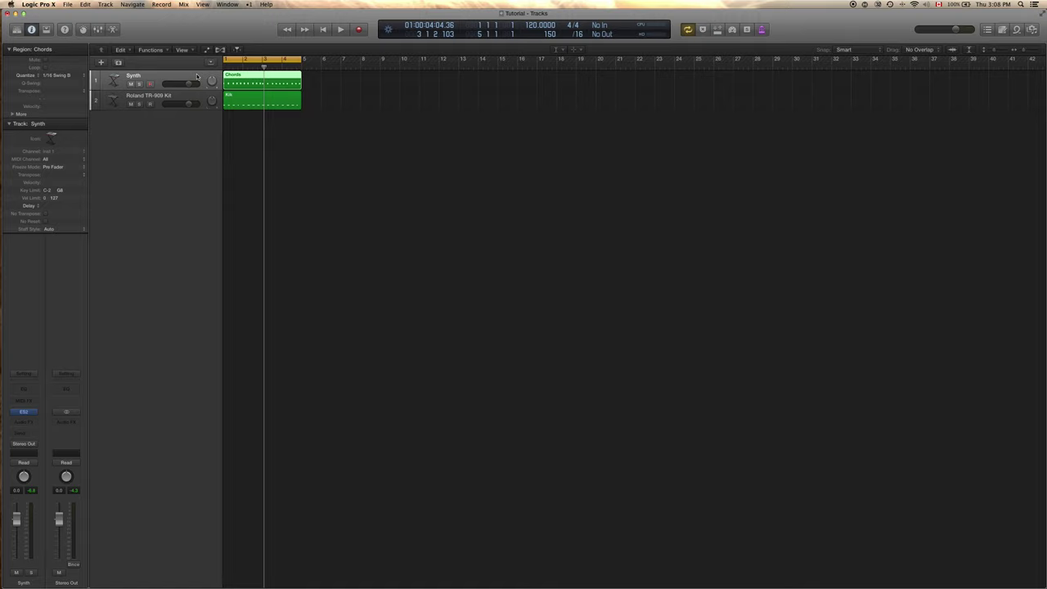
{"action": "key", "text": "super+d"}
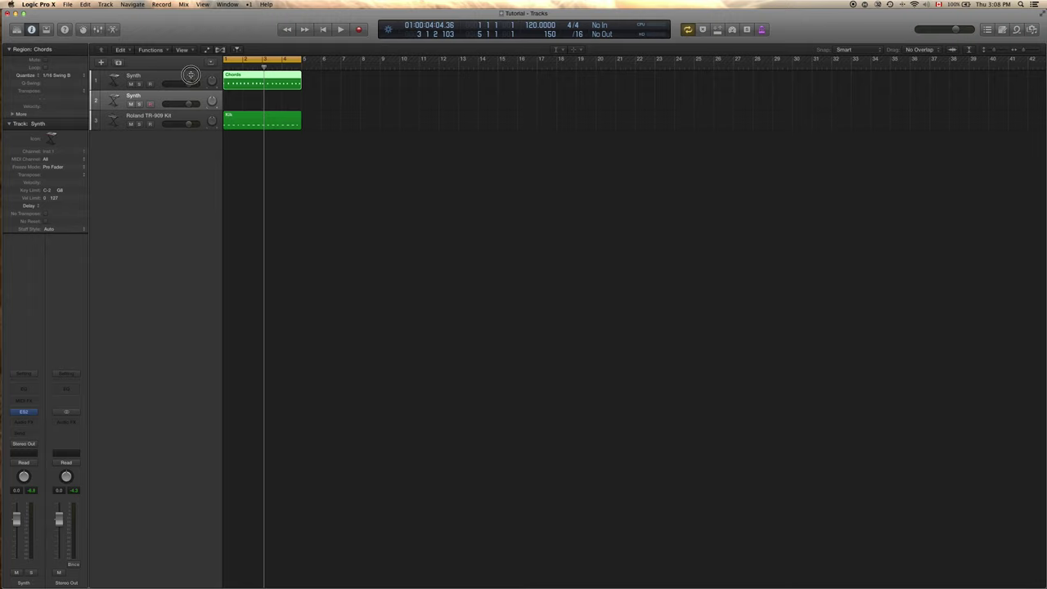
{"action": "left_click", "coordinate": [191, 77]}
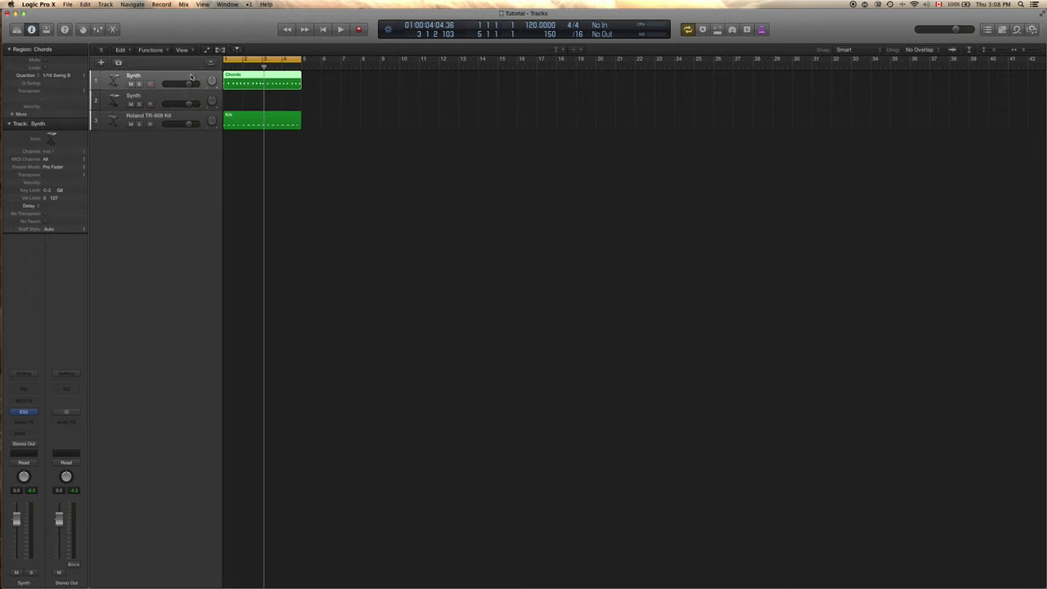
{"action": "key", "text": "super+d"}
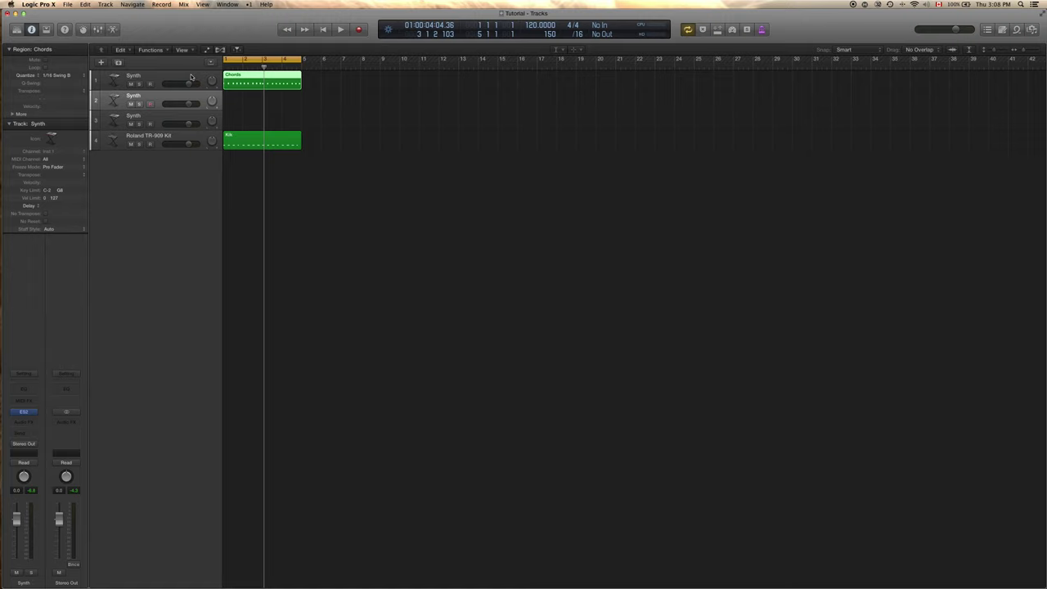
{"action": "left_click", "coordinate": [195, 96]}
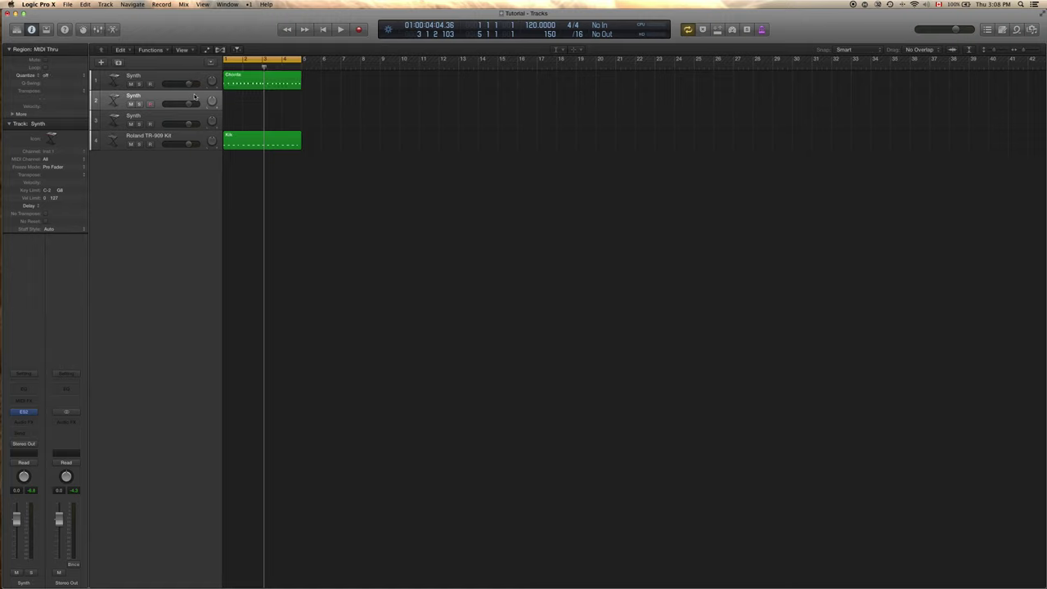
{"action": "key", "text": "super+BackSpace"}
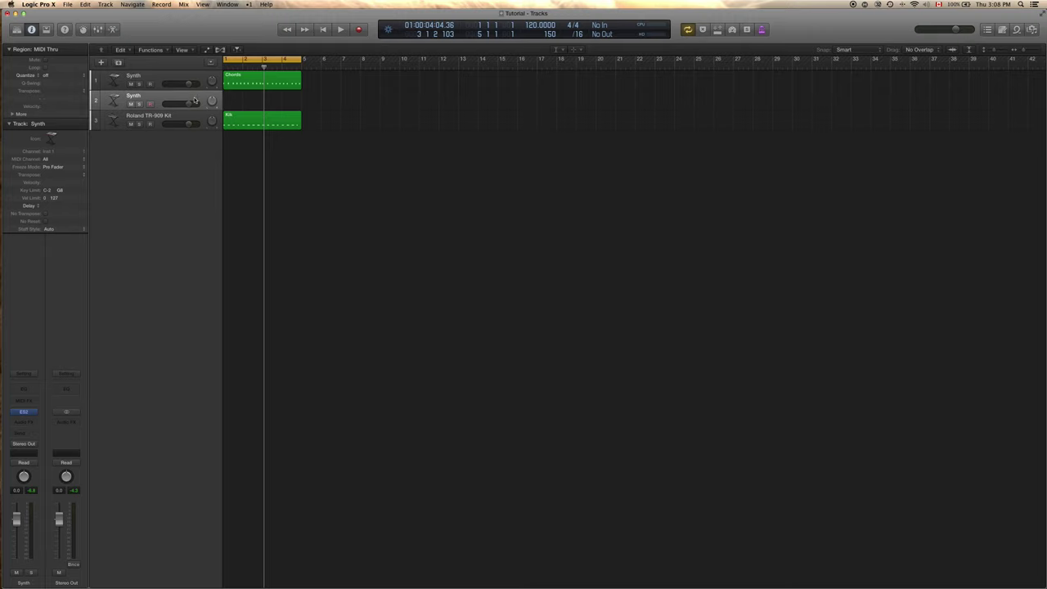
Add two more tracks below Roland TR-909 Kit that share its instrument channel.
{"action": "left_click", "coordinate": [187, 117]}
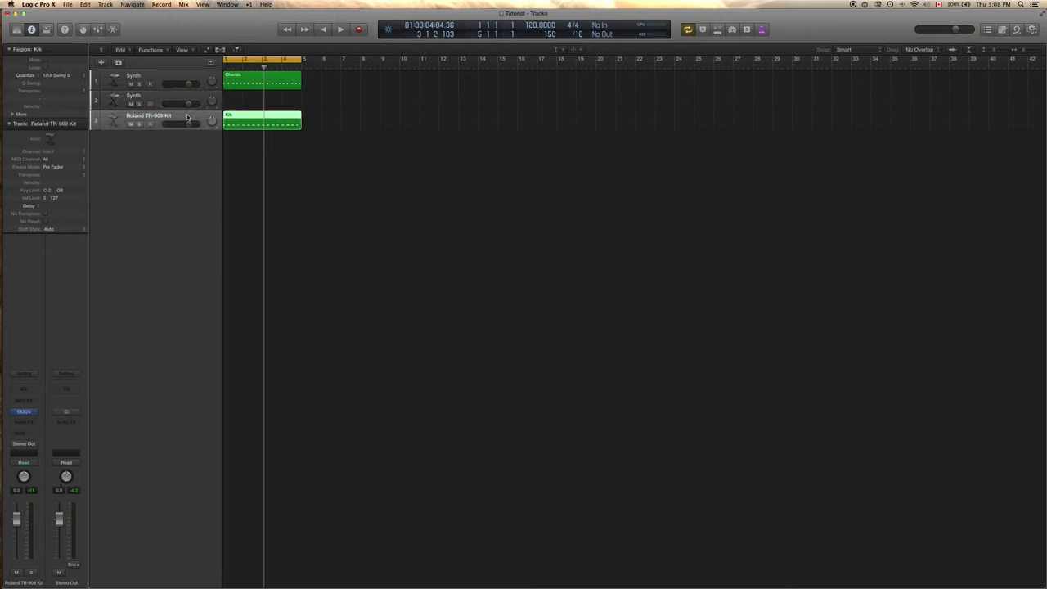
{"action": "key", "text": "super+d"}
{"action": "key", "text": "super+d"}
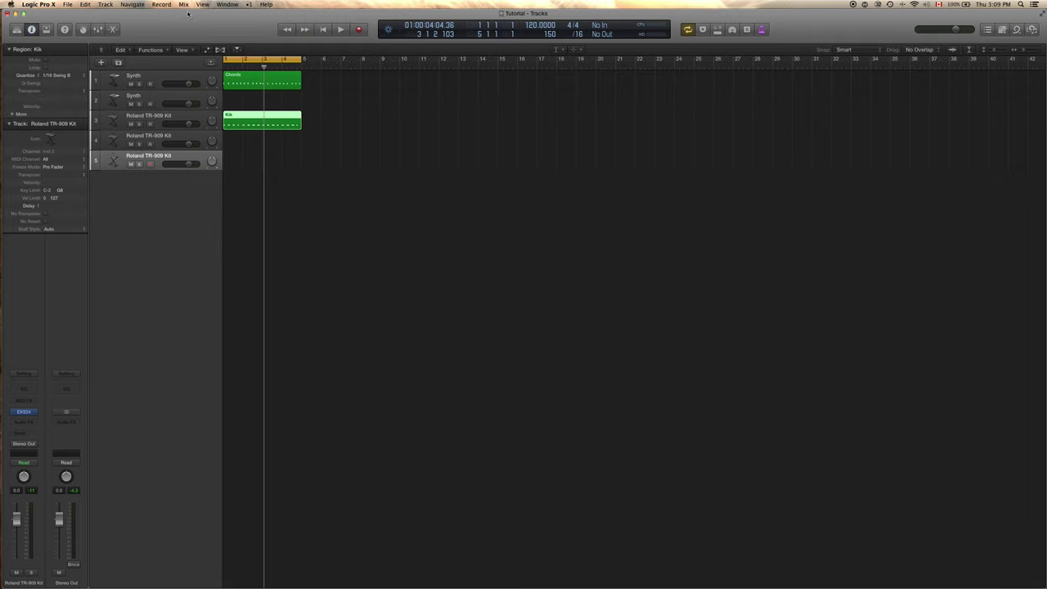
Review the project's metronome settings and close the settings window.
{"action": "left_click", "coordinate": [162, 4]}
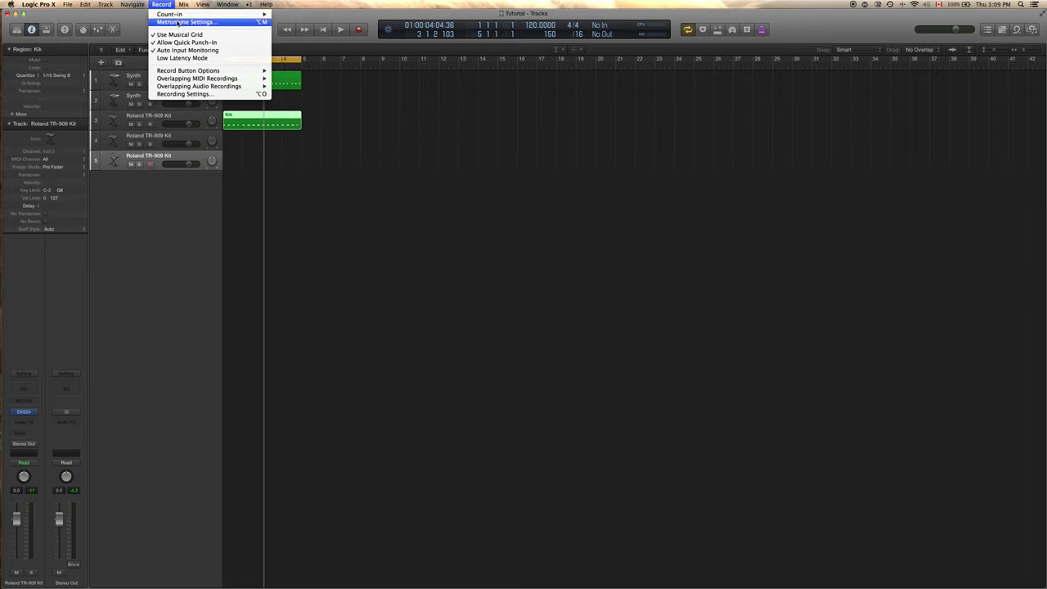
{"action": "left_click", "coordinate": [178, 22]}
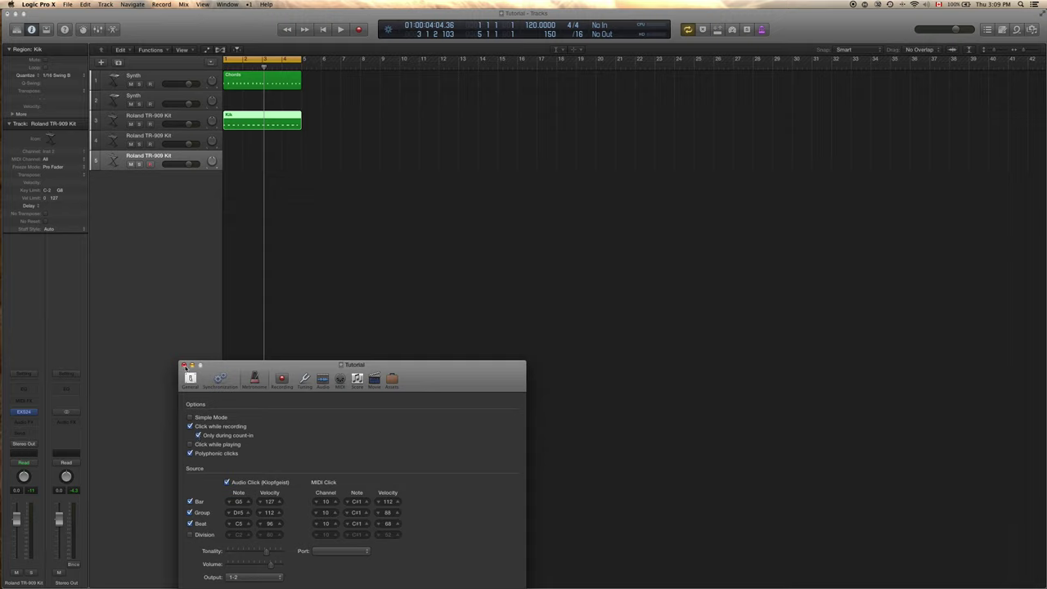
{"action": "left_click", "coordinate": [185, 365]}
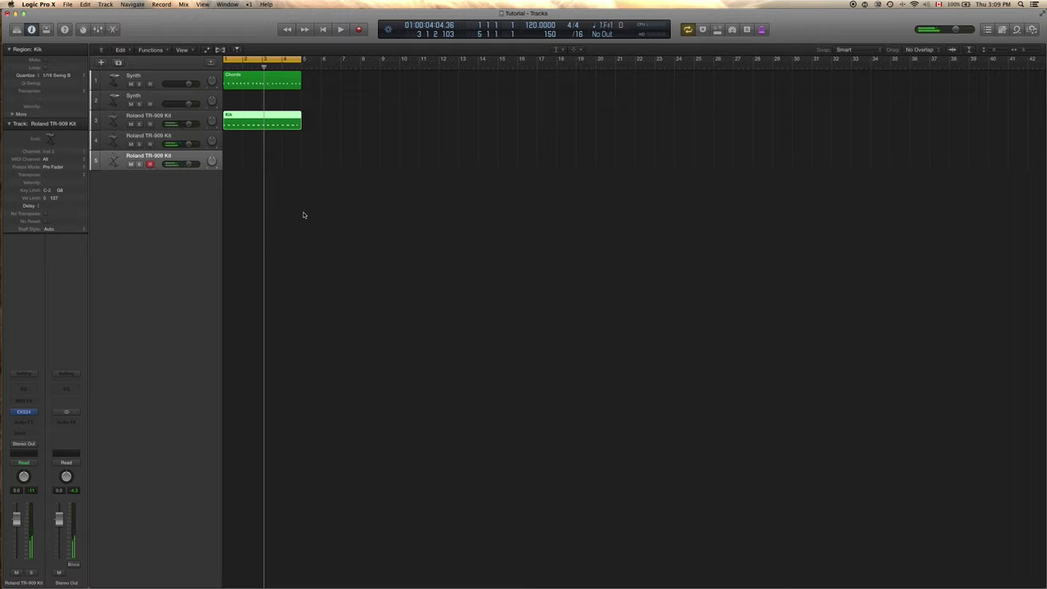
Record another drum part over bars 1 to 4 on the lowest Roland TR-909 Kit track.
{"action": "key", "text": "r"}
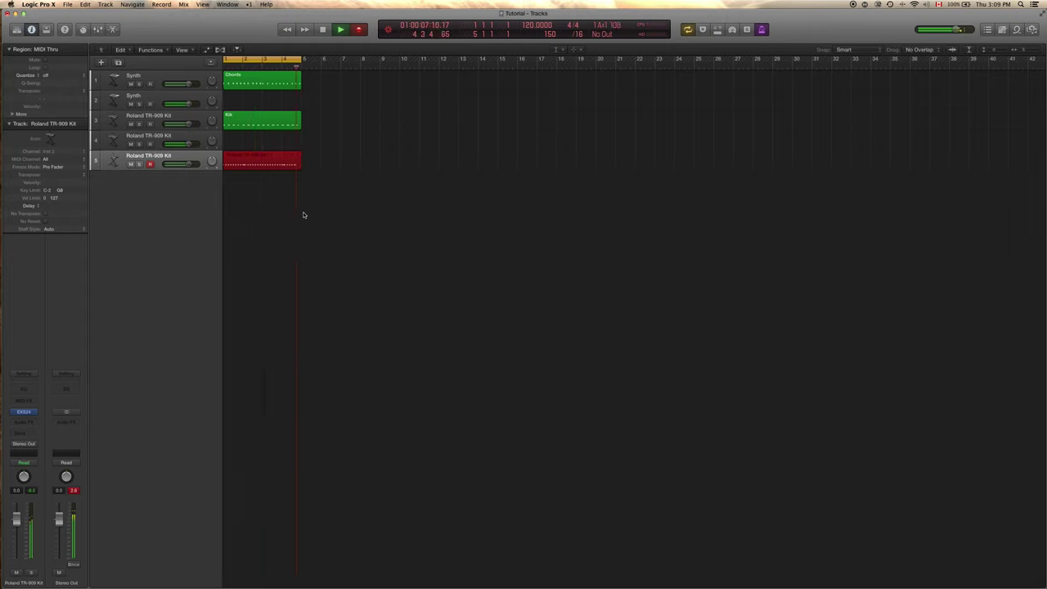
{"action": "key", "text": "space"}
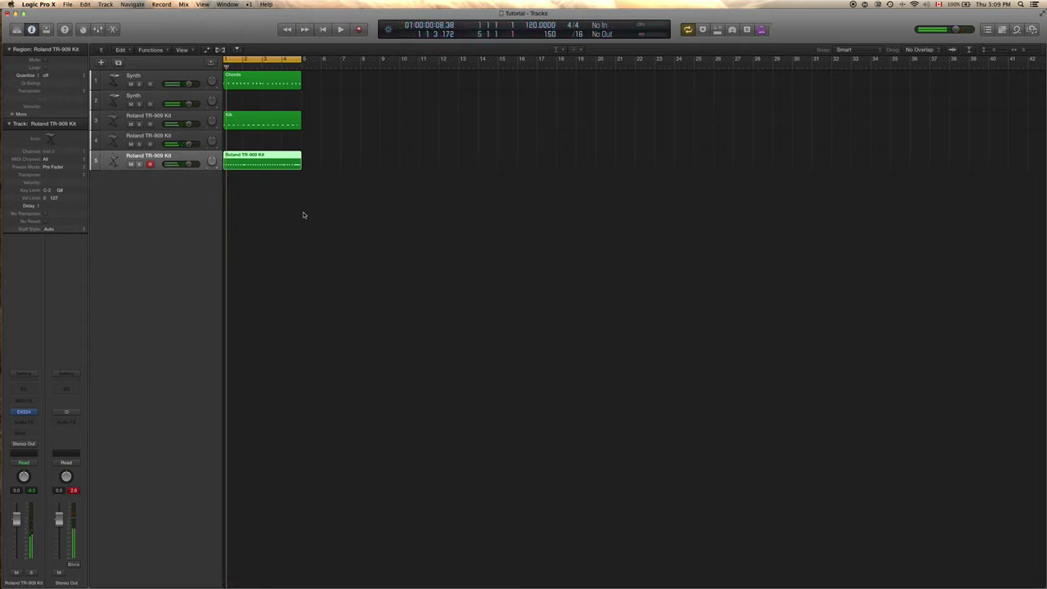
Quantize the newly recorded Roland TR-909 Kit region to 1/16 Swing B and play it back.
{"action": "left_click", "coordinate": [80, 77]}
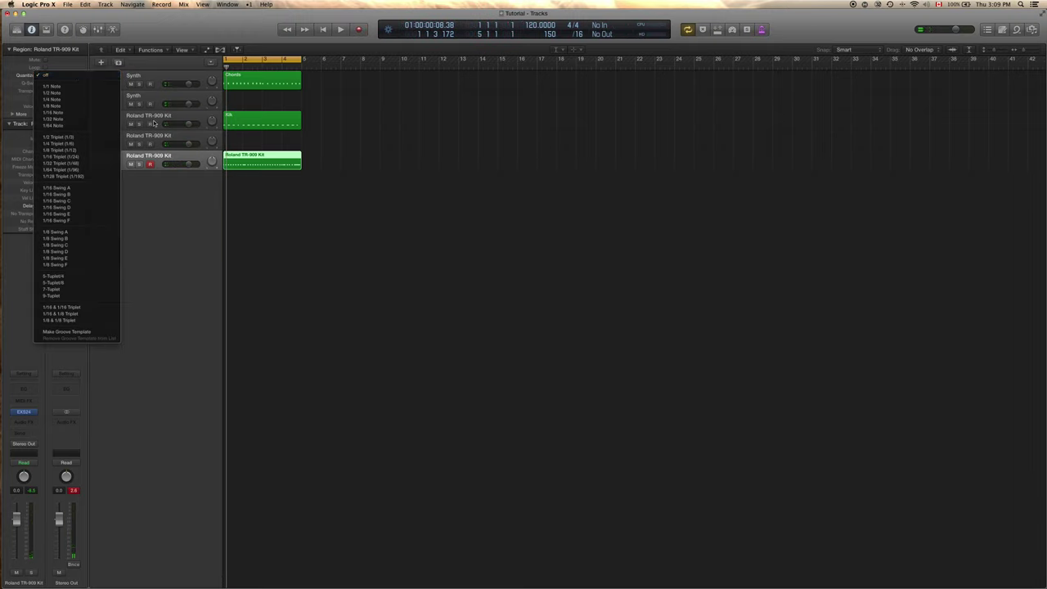
{"action": "left_click", "coordinate": [72, 195]}
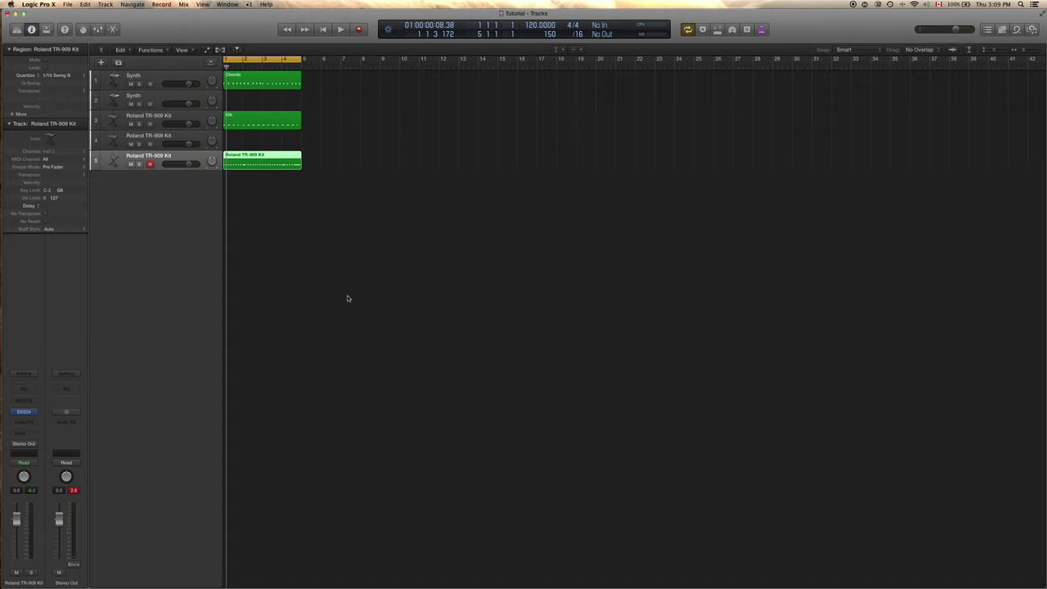
{"action": "key", "text": "space"}
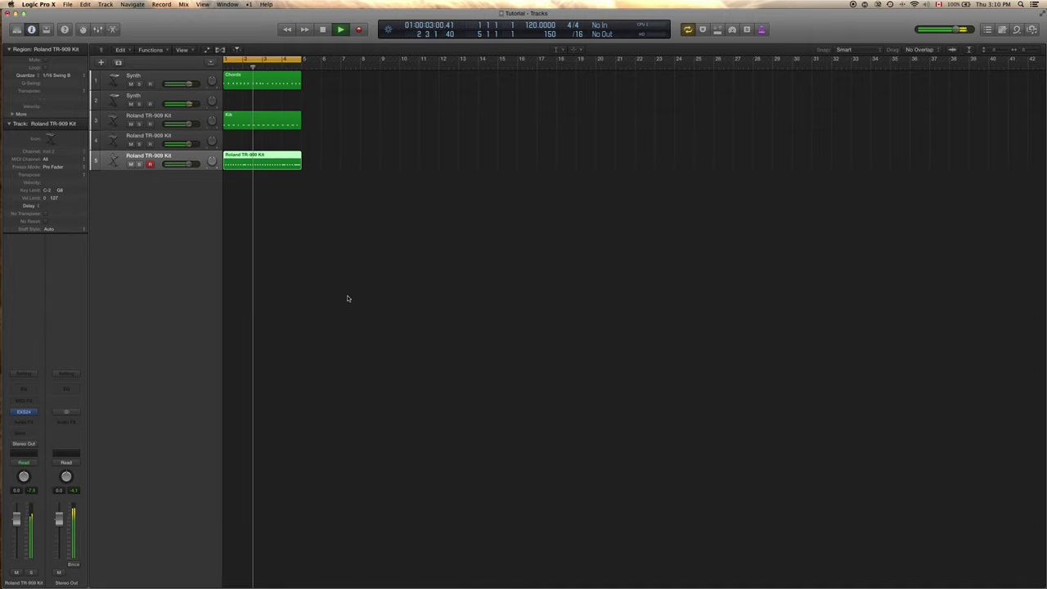
{"action": "key", "text": "space"}
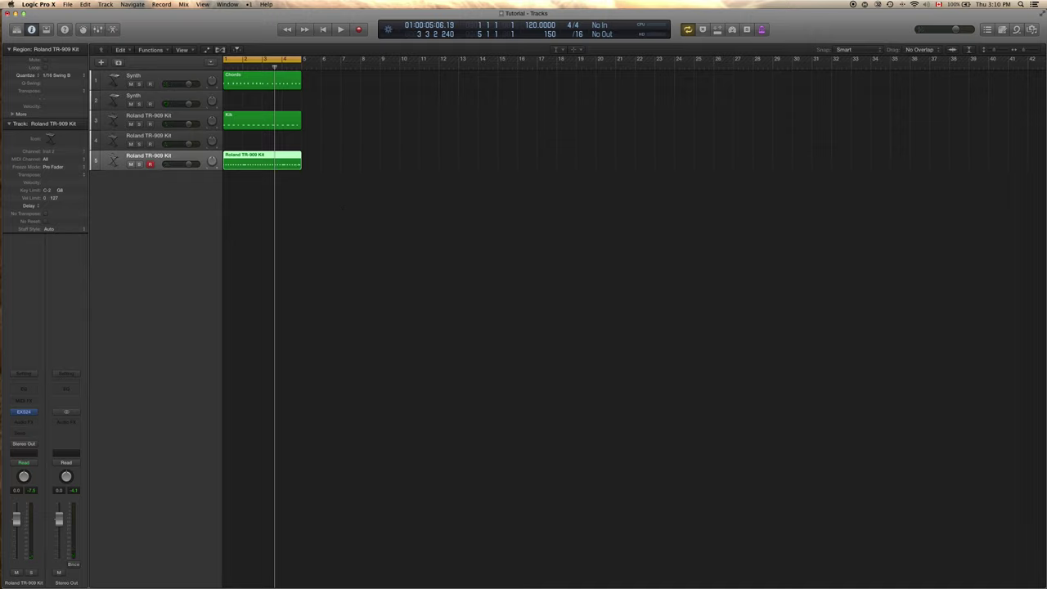
Shorten the lowest track's drum region to its first two bars and place a copy of it at bar 3.
{"action": "right_click", "coordinate": [309, 170]}
{"action": "left_click", "coordinate": [307, 168]}
{"action": "left_click_drag", "start_coordinate": [297, 166], "coordinate": [262, 167]}
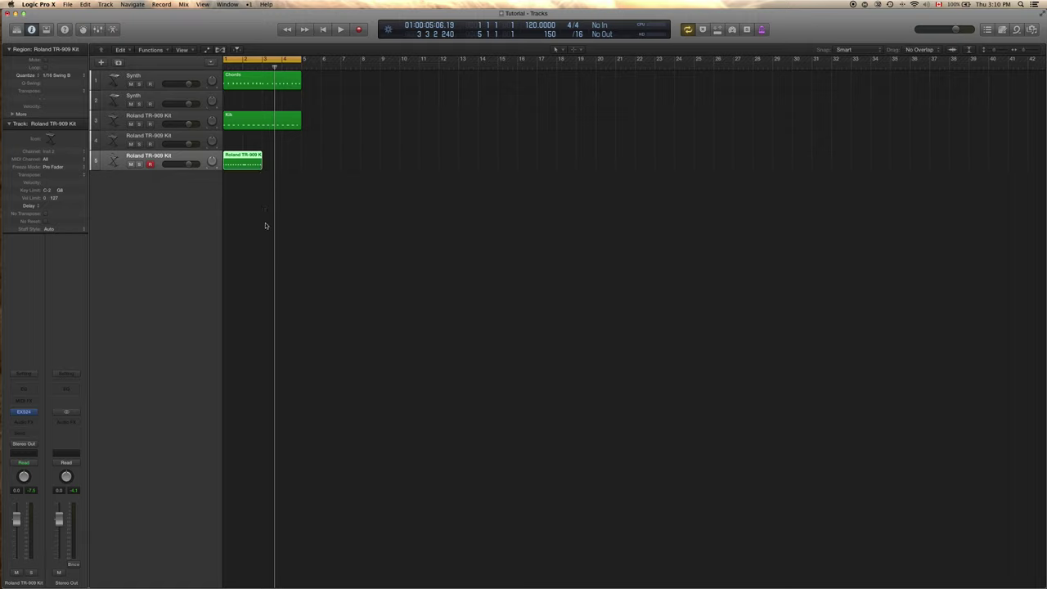
{"action": "left_click_drag", "start_coordinate": [244, 160], "coordinate": [246, 162]}
{"action": "key", "text": "alt"}
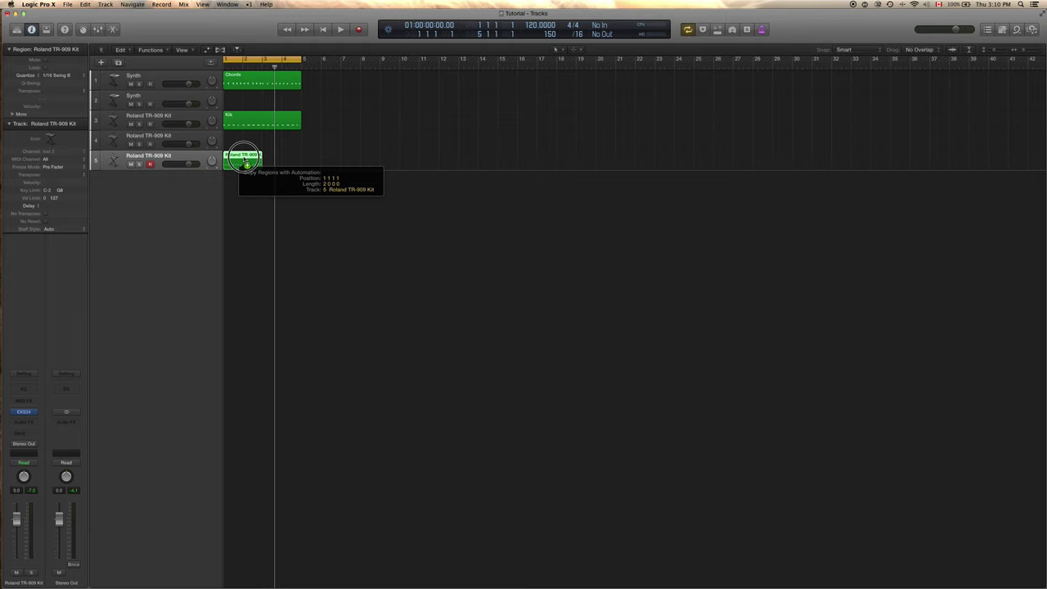
{"action": "left_click_drag", "start_coordinate": [246, 160], "coordinate": [285, 160]}
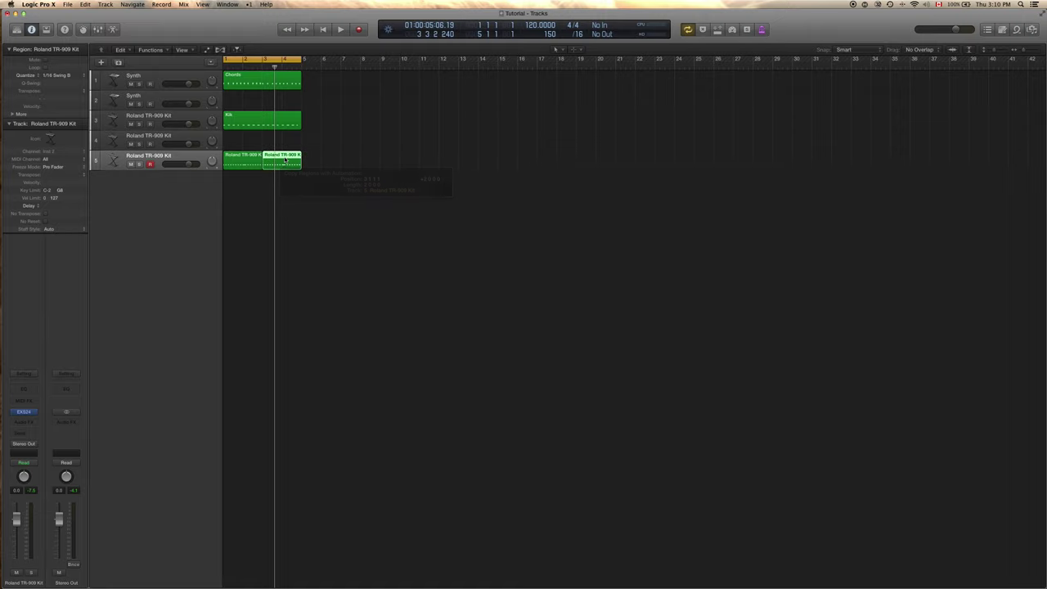
{"action": "left_click", "coordinate": [311, 187]}
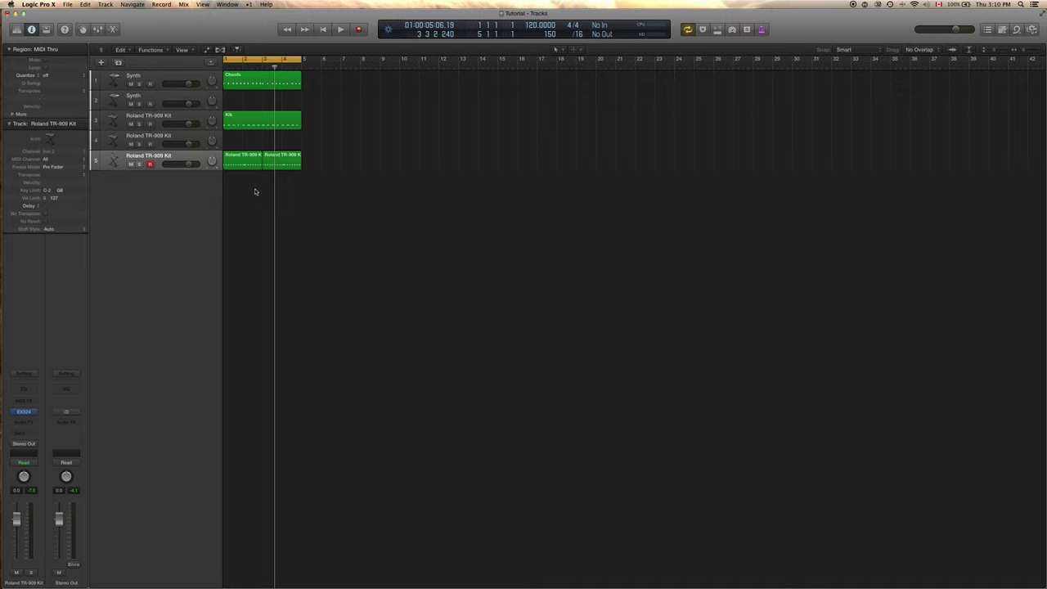
Join the two drum regions on the lowest track into one with the Glue Tool.
{"action": "left_click_drag", "start_coordinate": [243, 182], "coordinate": [272, 161]}
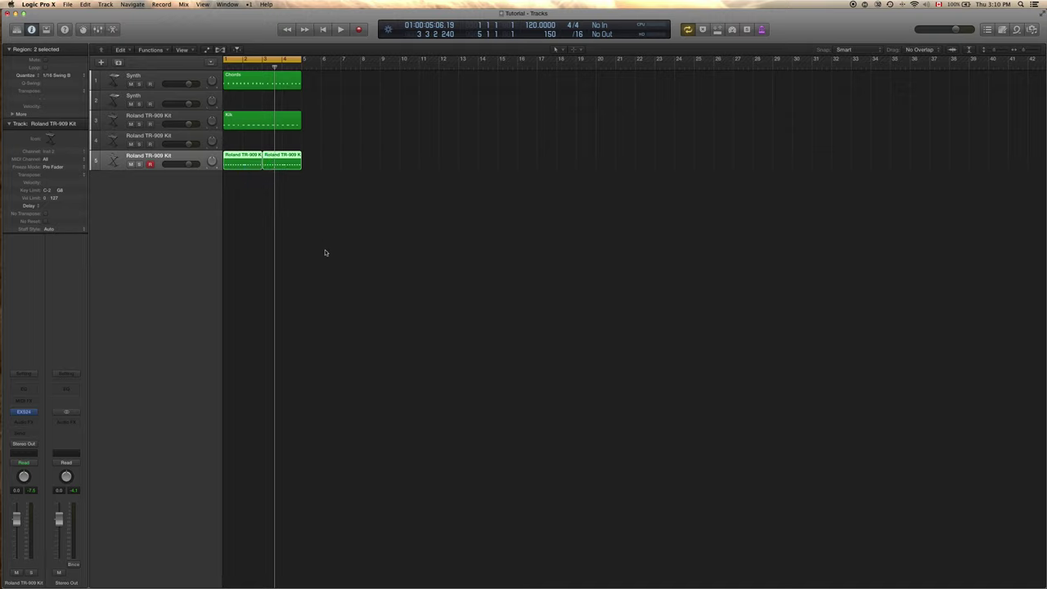
{"action": "key", "text": "t"}
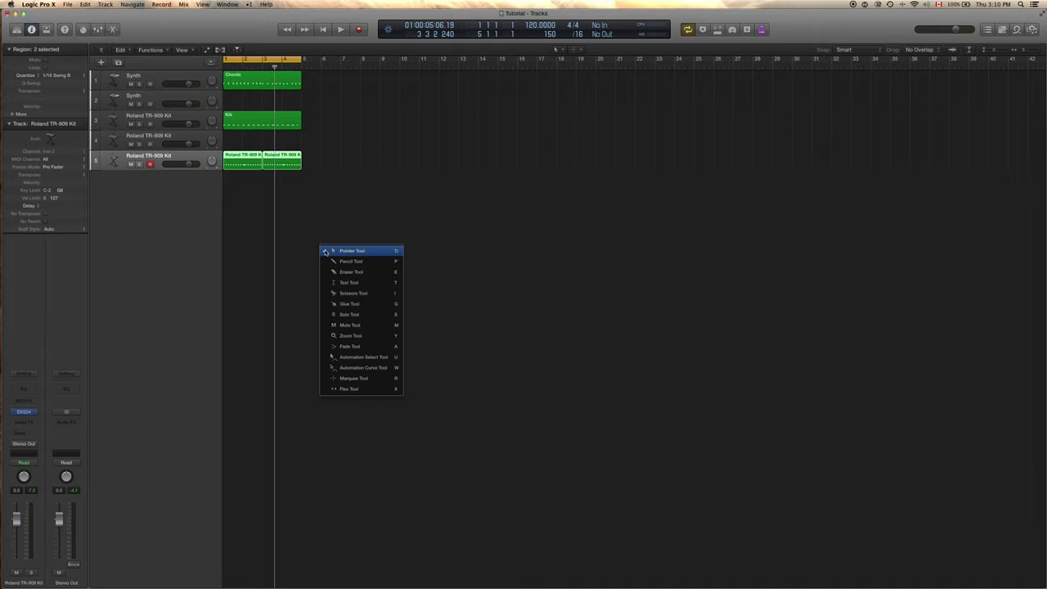
{"action": "left_click", "coordinate": [357, 305]}
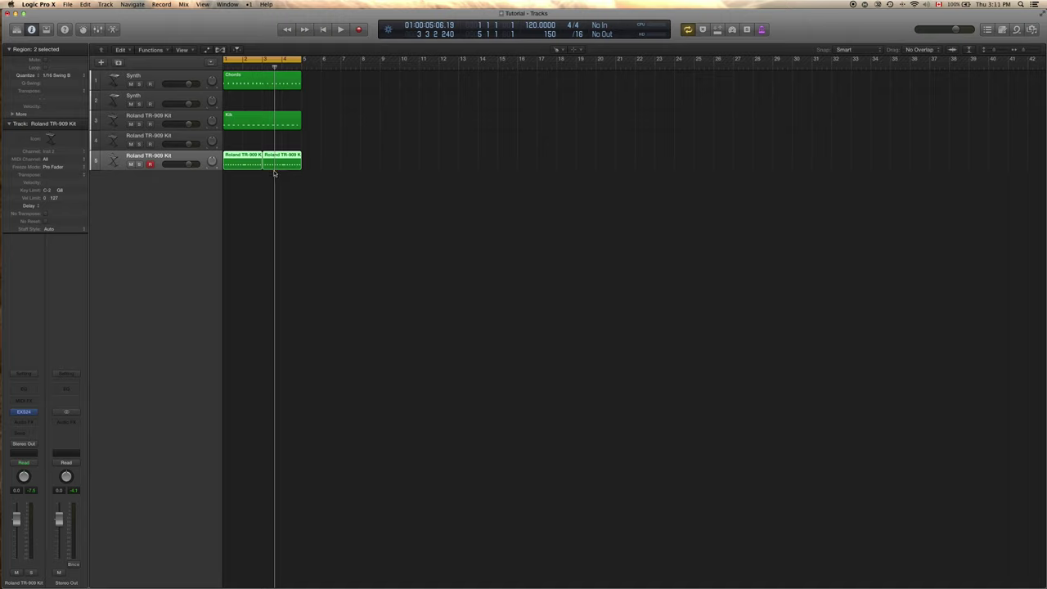
{"action": "left_click", "coordinate": [256, 163]}
Rename the joined drum region on the lowest track to HHs and play the cycled bars.
{"action": "key", "text": "t"}
{"action": "key", "text": "x"}
{"action": "left_click", "coordinate": [256, 163]}
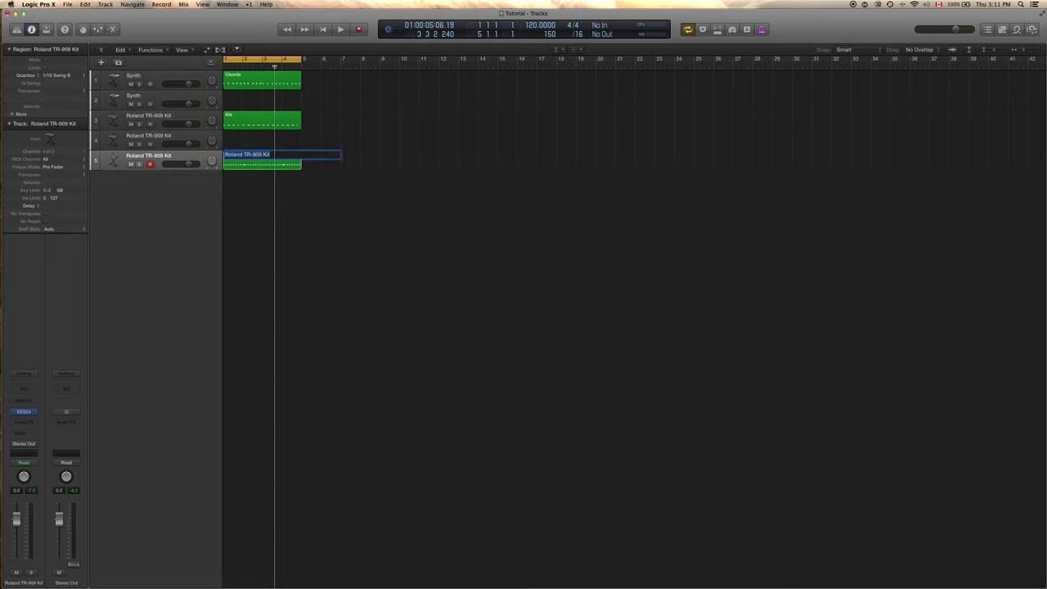
{"action": "type", "text": "HHs"}
{"action": "key", "text": "Return"}
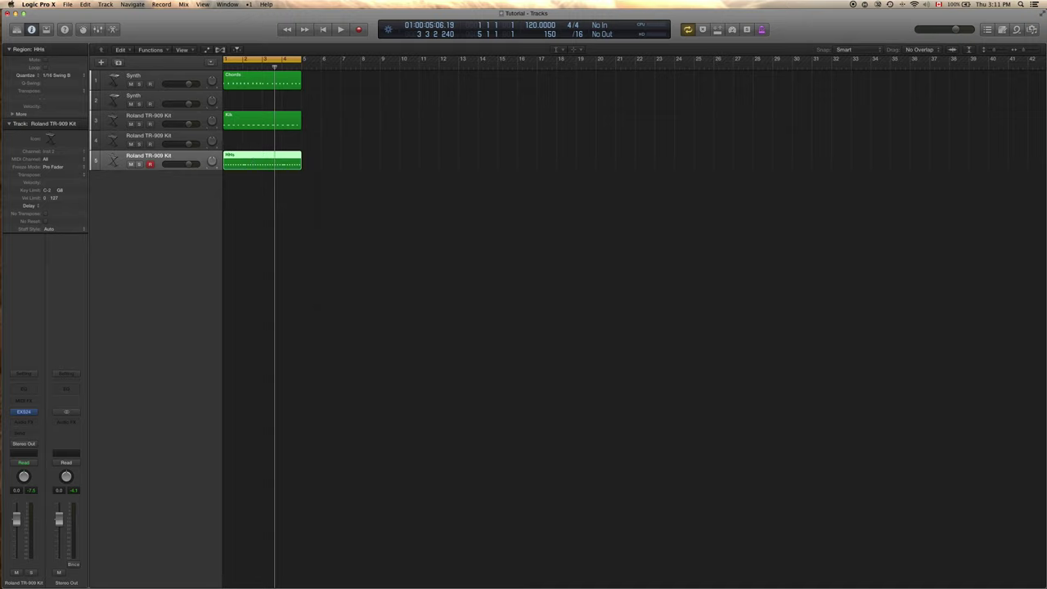
{"action": "key", "text": "space"}
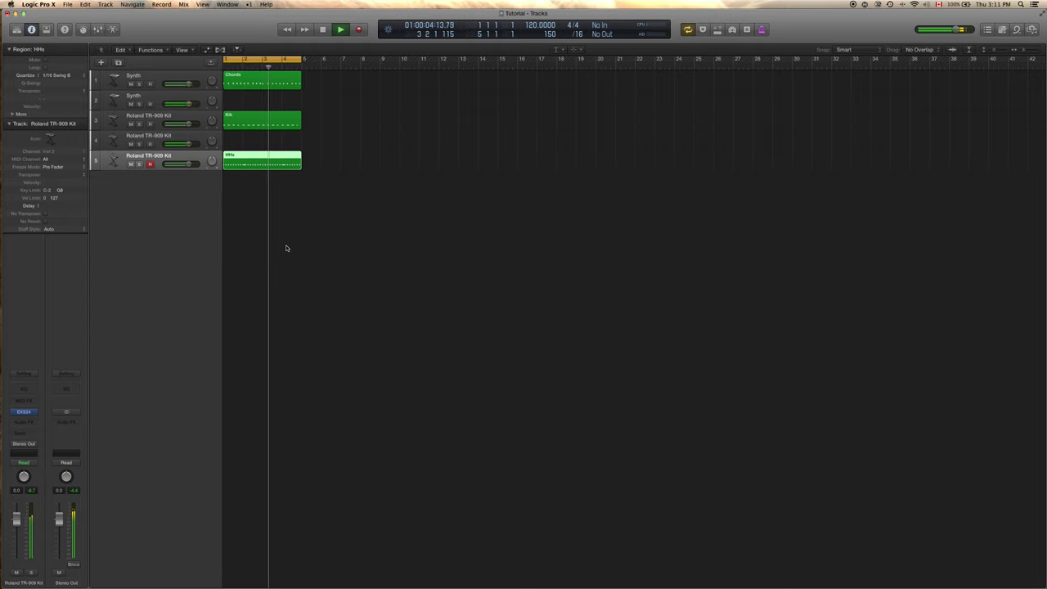
{"action": "key", "text": "space"}
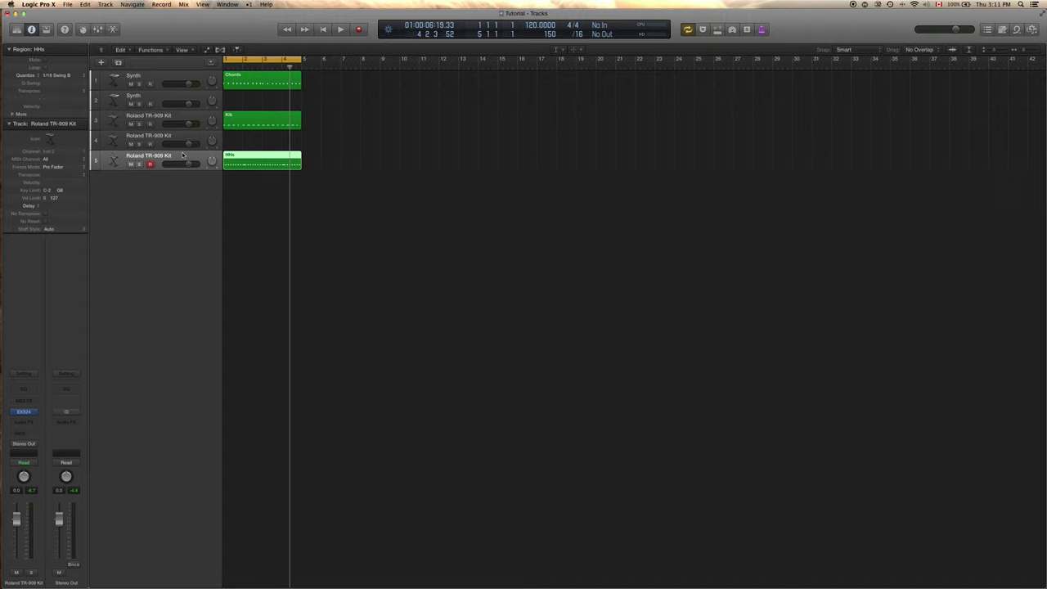
Add two tracks below the HHs track that share its instrument channel, and select the lowest one.
{"action": "key", "text": "super+d"}
{"action": "key", "text": "super+d"}
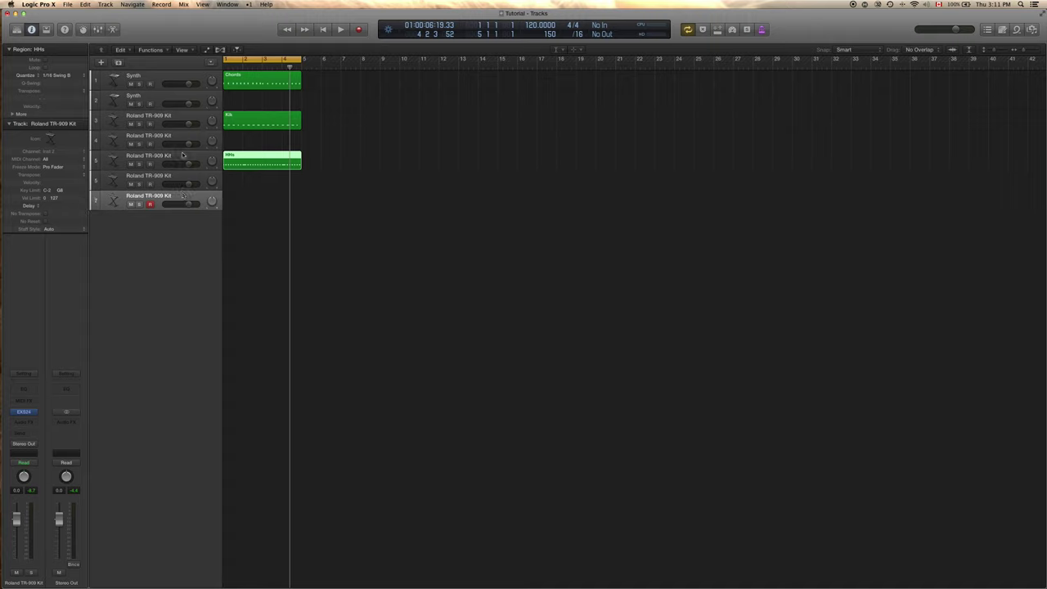
{"action": "left_click", "coordinate": [161, 200]}
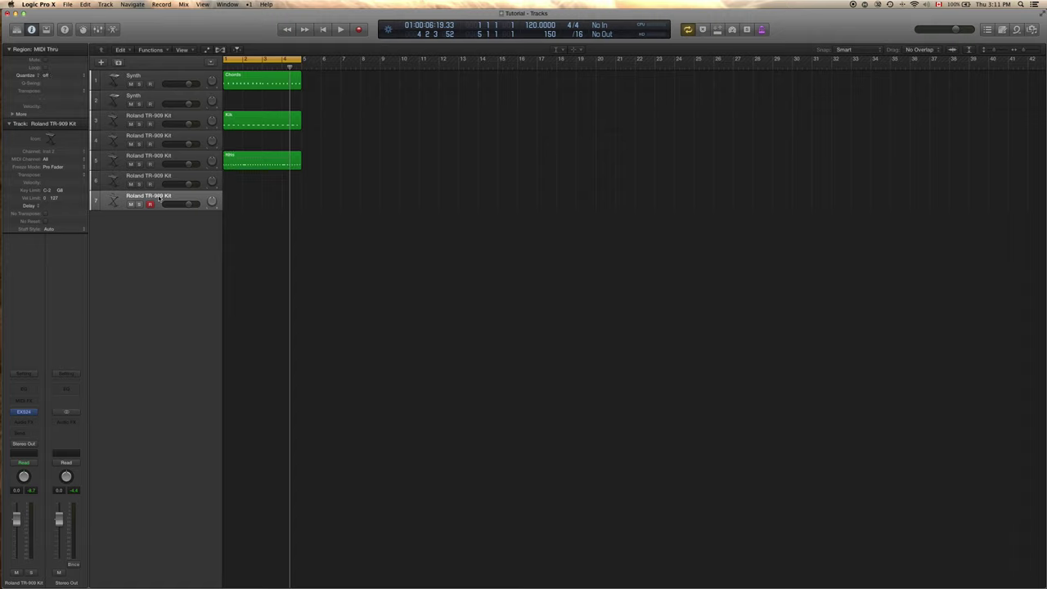
Replace the shared drum channel's instrument with a stereo ES2 and load its Classic Synth Bass preset.
{"action": "left_click", "coordinate": [35, 413]}
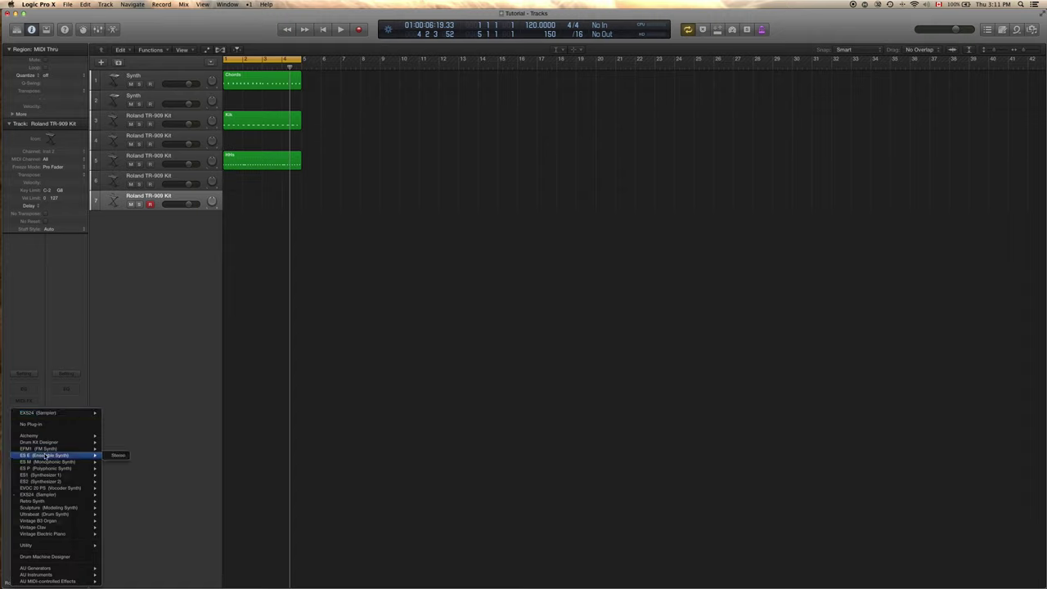
{"action": "mouse_move", "coordinate": [40, 482]}
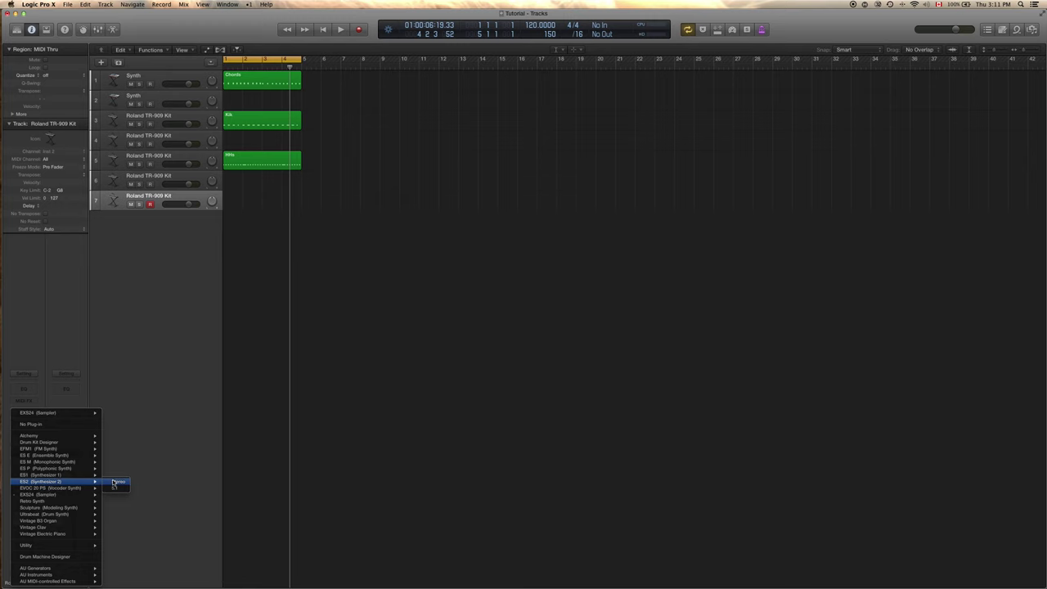
{"action": "left_click", "coordinate": [114, 482]}
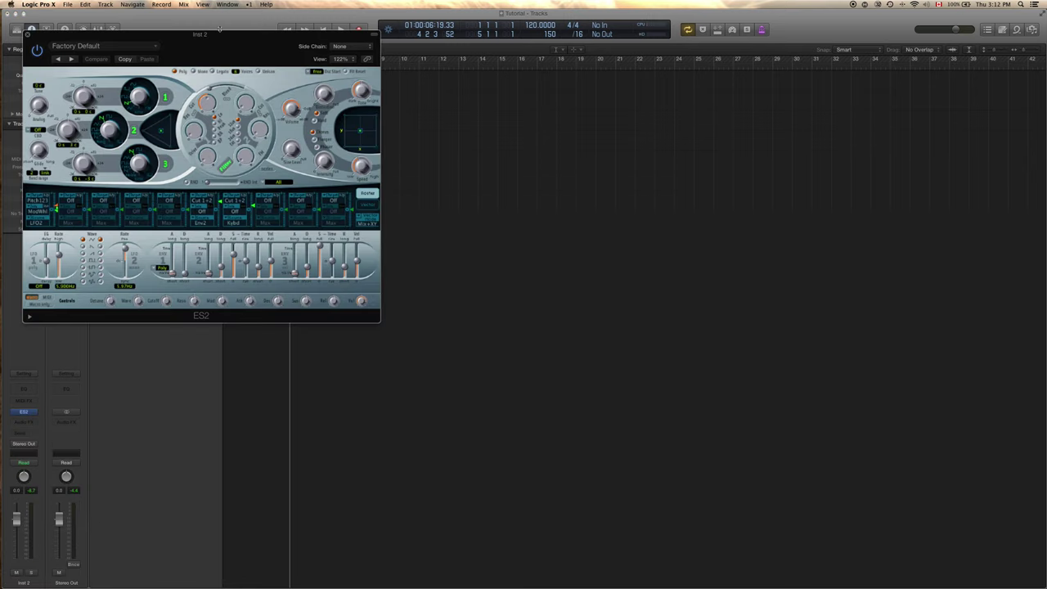
{"action": "left_click_drag", "start_coordinate": [212, 41], "coordinate": [586, 157]}
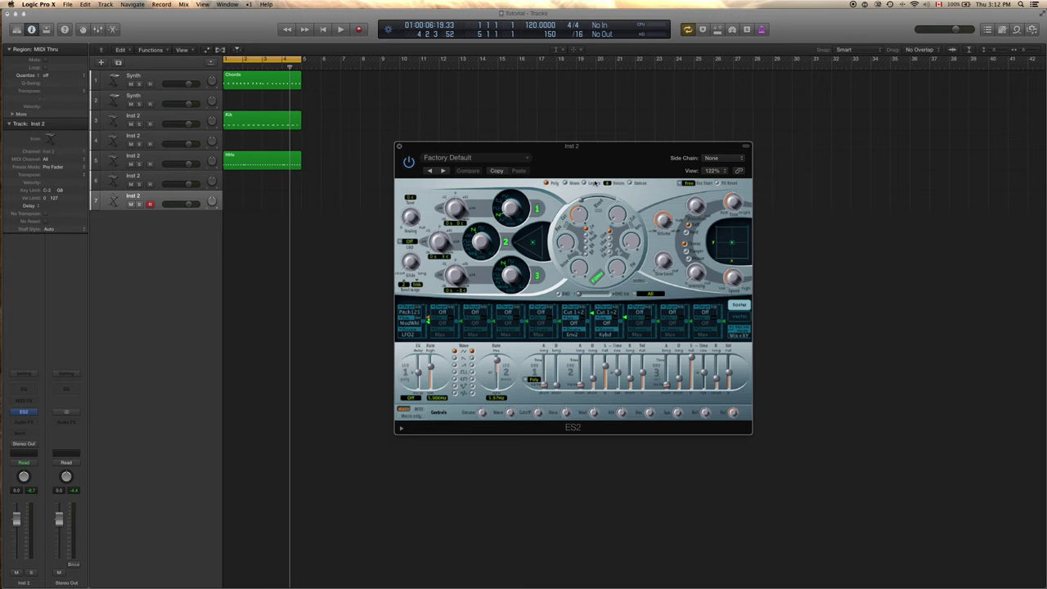
{"action": "left_click", "coordinate": [515, 160]}
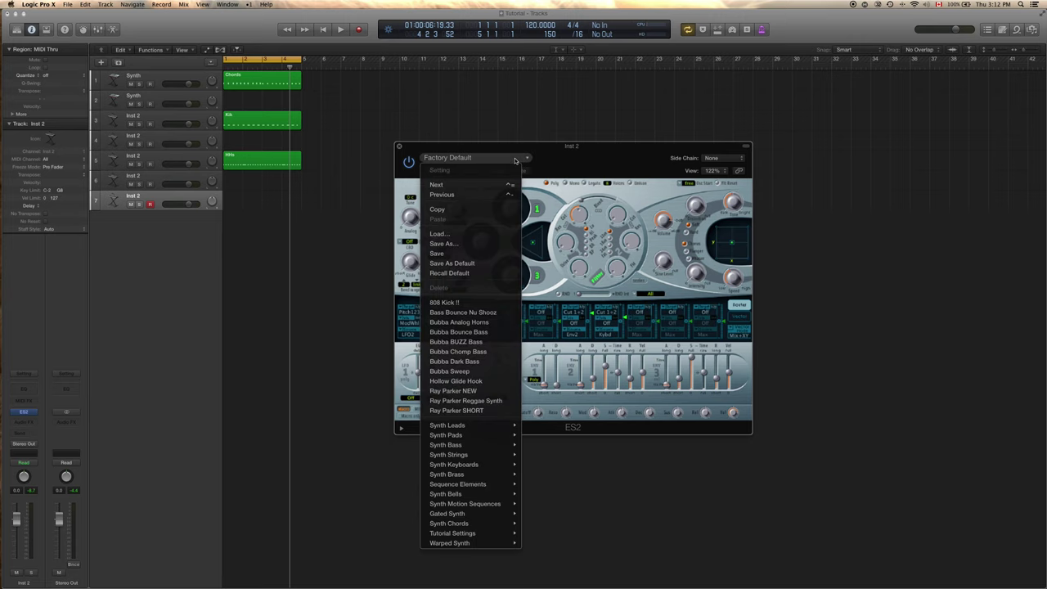
{"action": "mouse_move", "coordinate": [473, 454]}
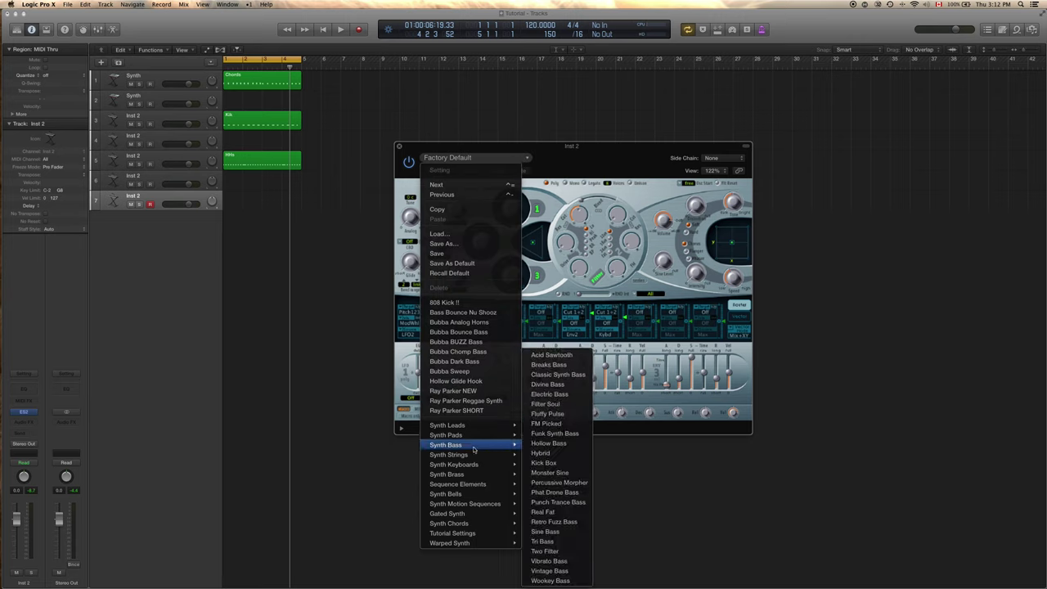
{"action": "left_click", "coordinate": [561, 376]}
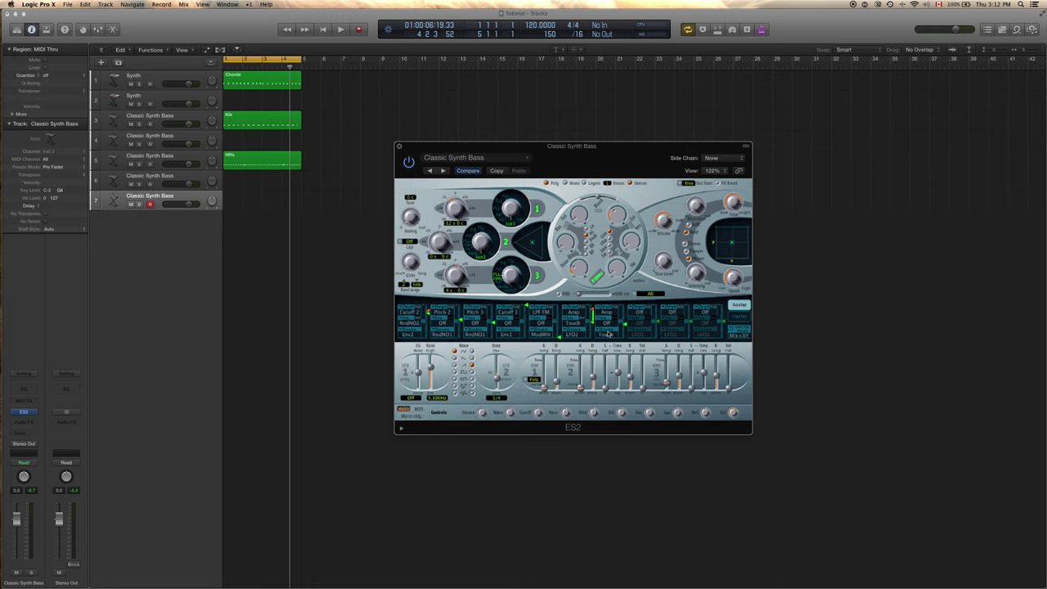
Close the ES2 window and play the cycled bars to hear the drum regions through Classic Synth Bass.
{"action": "left_click", "coordinate": [13, 463]}
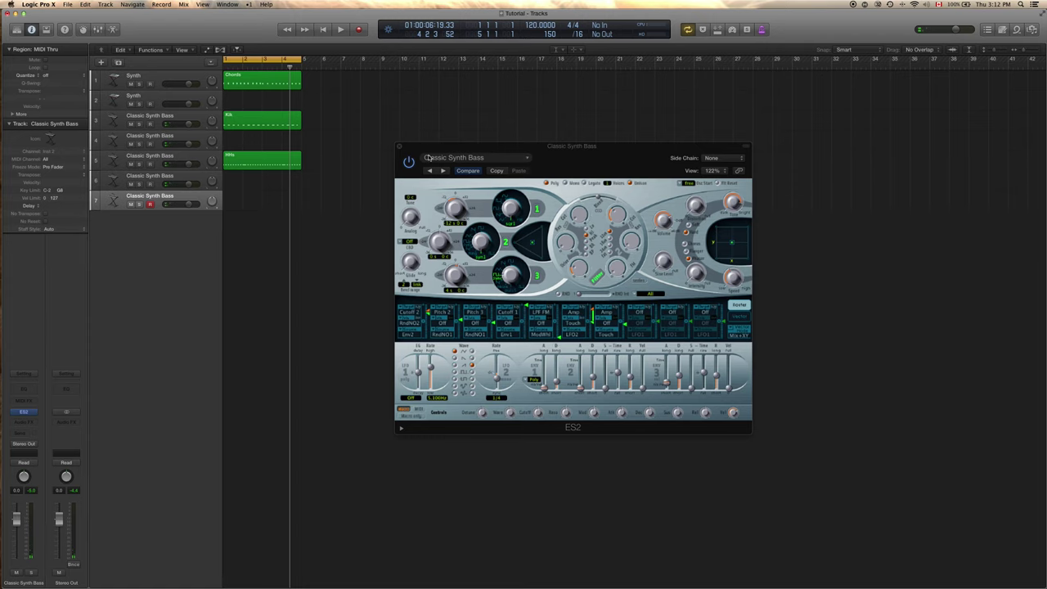
{"action": "left_click_drag", "start_coordinate": [575, 151], "coordinate": [771, 161]}
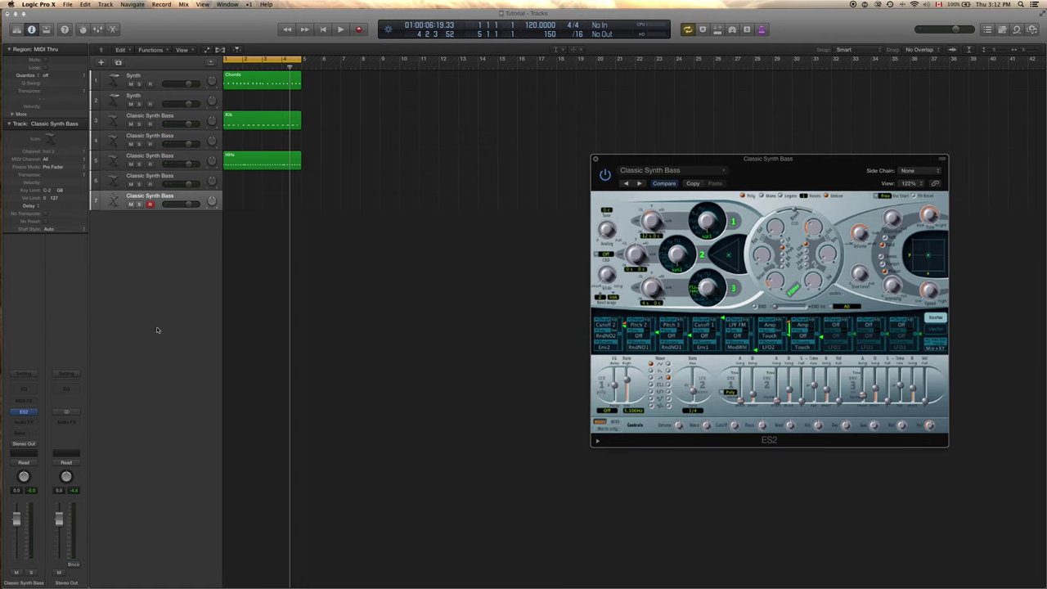
{"action": "left_click", "coordinate": [595, 159]}
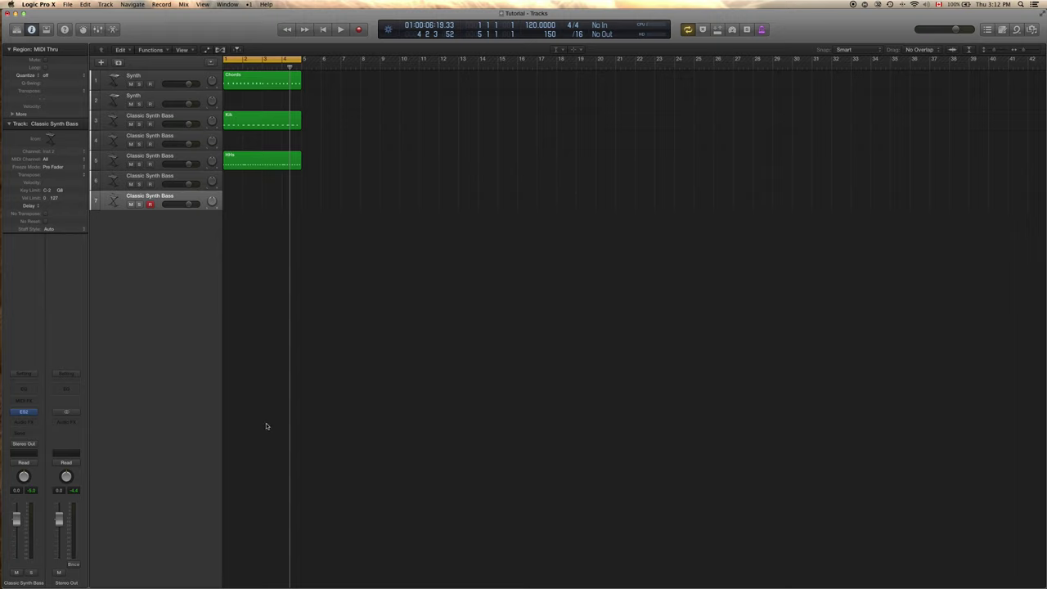
{"action": "key", "text": "space"}
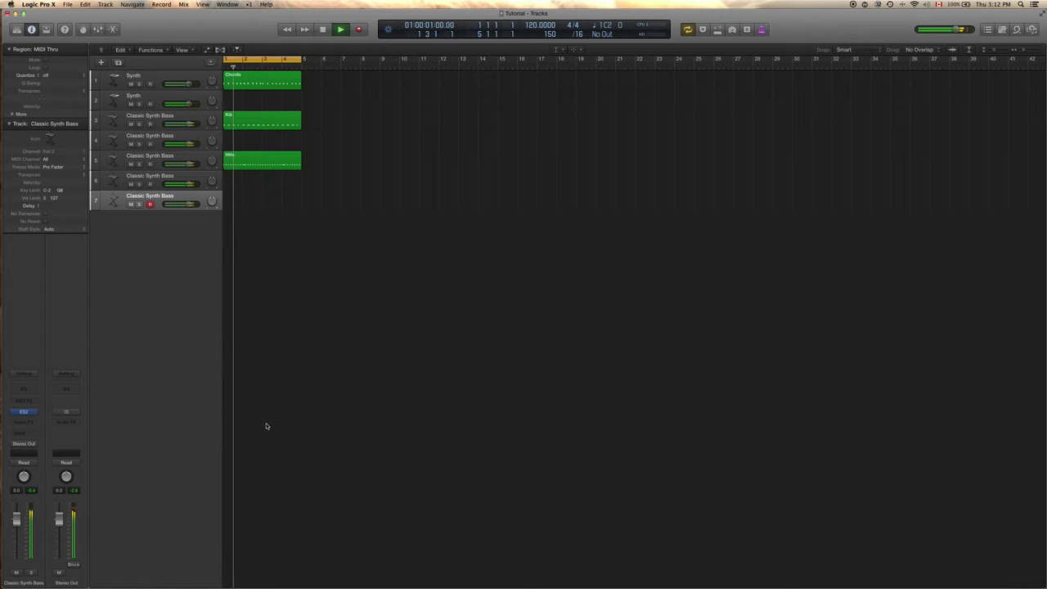
{"action": "key", "text": "space"}
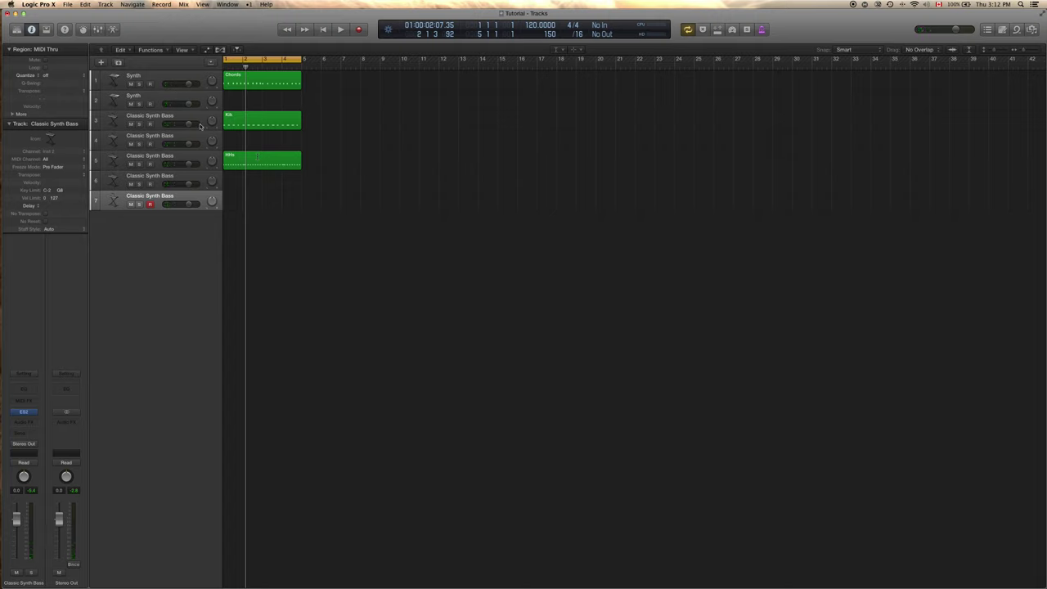
Replace the Classic Synth Bass channel's ES2 instrument with a stereo EXS24 sampler in the mixer.
{"action": "scroll", "coordinate": [198, 125], "scroll_direction": "down", "scroll_amount": 1}
{"action": "key", "text": "super+2"}
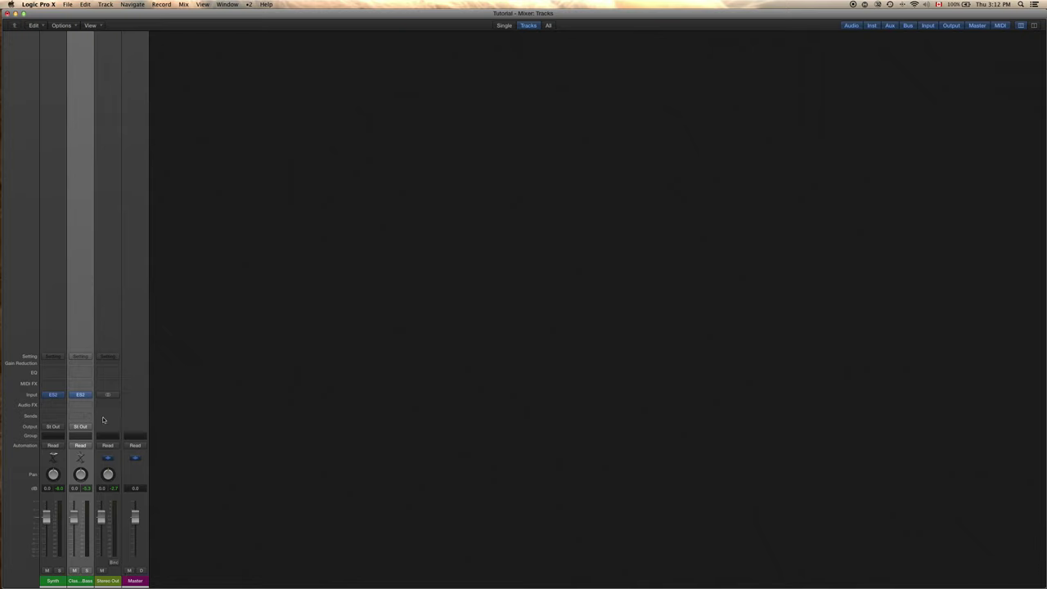
{"action": "left_click", "coordinate": [88, 397]}
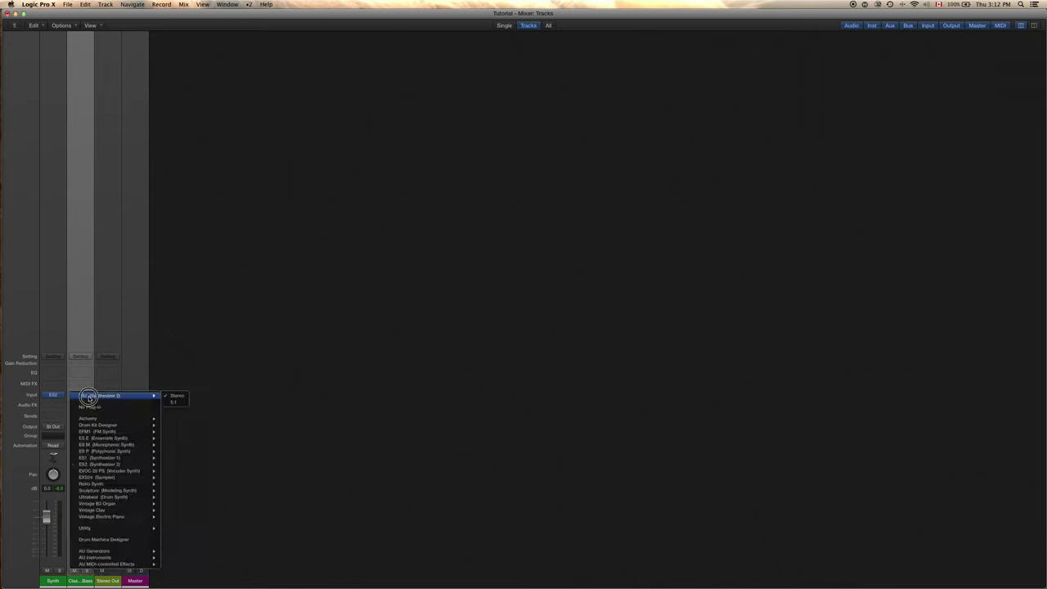
{"action": "mouse_move", "coordinate": [112, 426]}
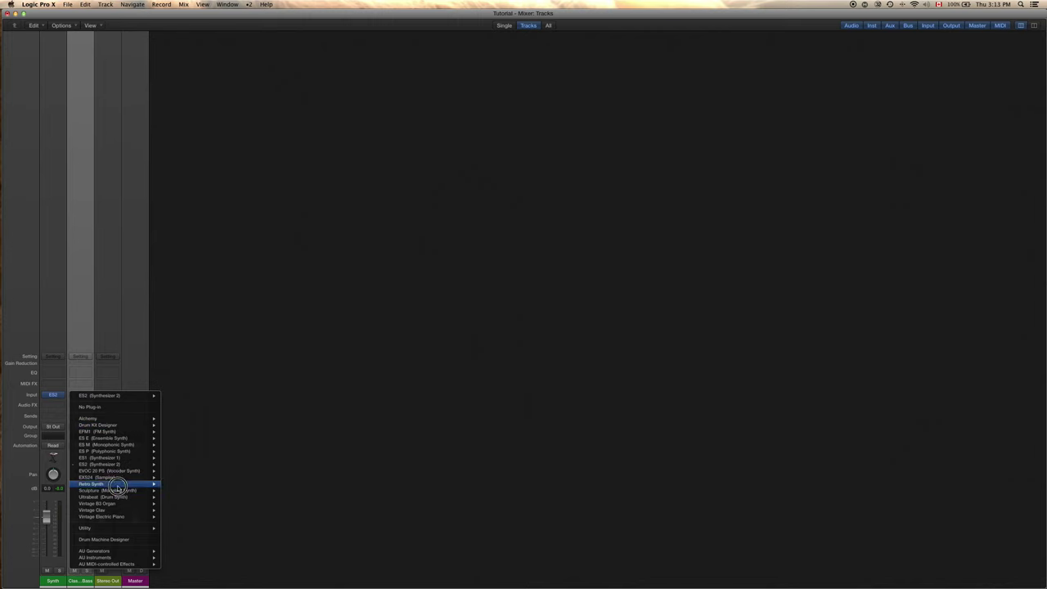
{"action": "mouse_move", "coordinate": [116, 477]}
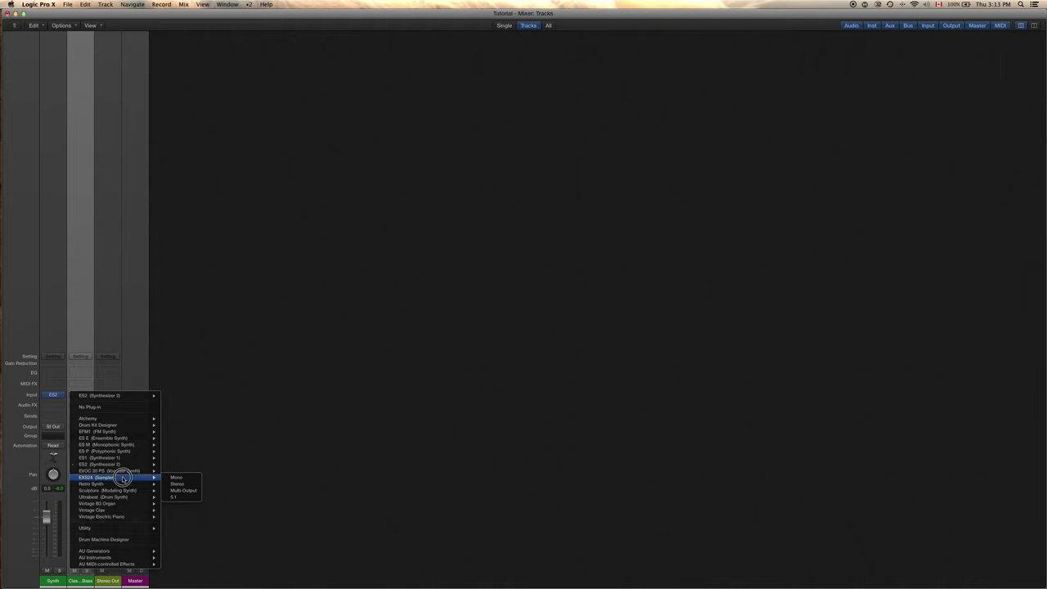
{"action": "left_click", "coordinate": [182, 484]}
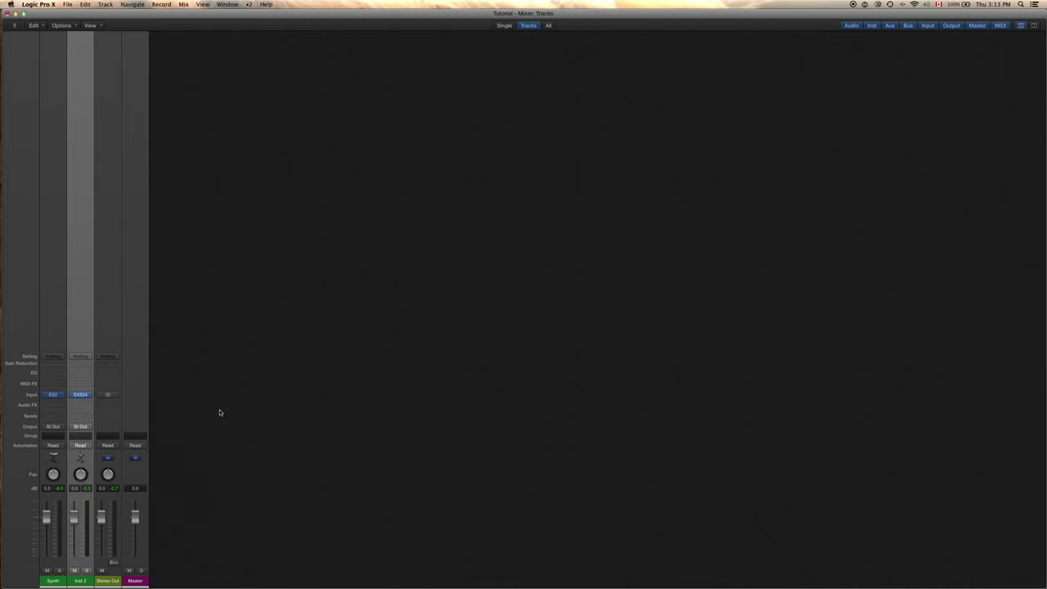
Load the factory electronic Roland TR-909 Kit into the EXS24 and play the cycled bars through it.
{"action": "left_click", "coordinate": [81, 395]}
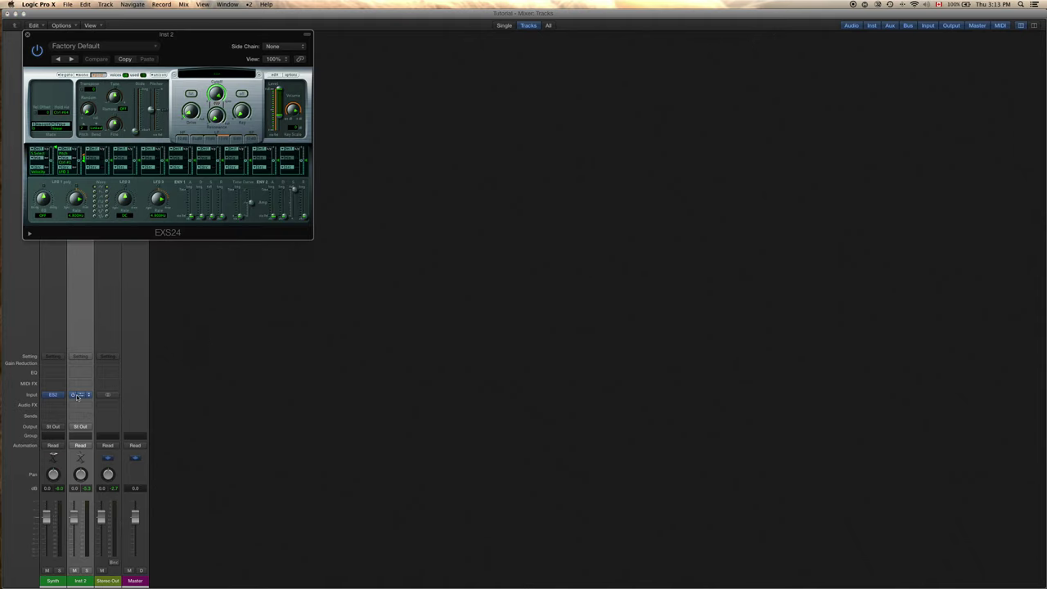
{"action": "left_click", "coordinate": [221, 73]}
{"action": "mouse_move", "coordinate": [249, 427]}
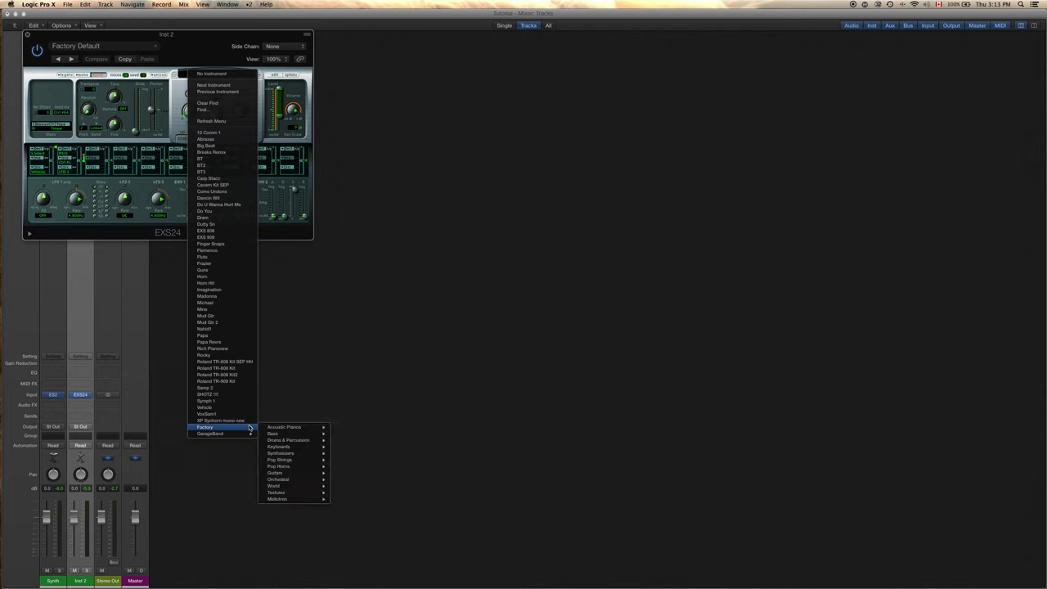
{"action": "mouse_move", "coordinate": [315, 442]}
{"action": "mouse_move", "coordinate": [377, 441]}
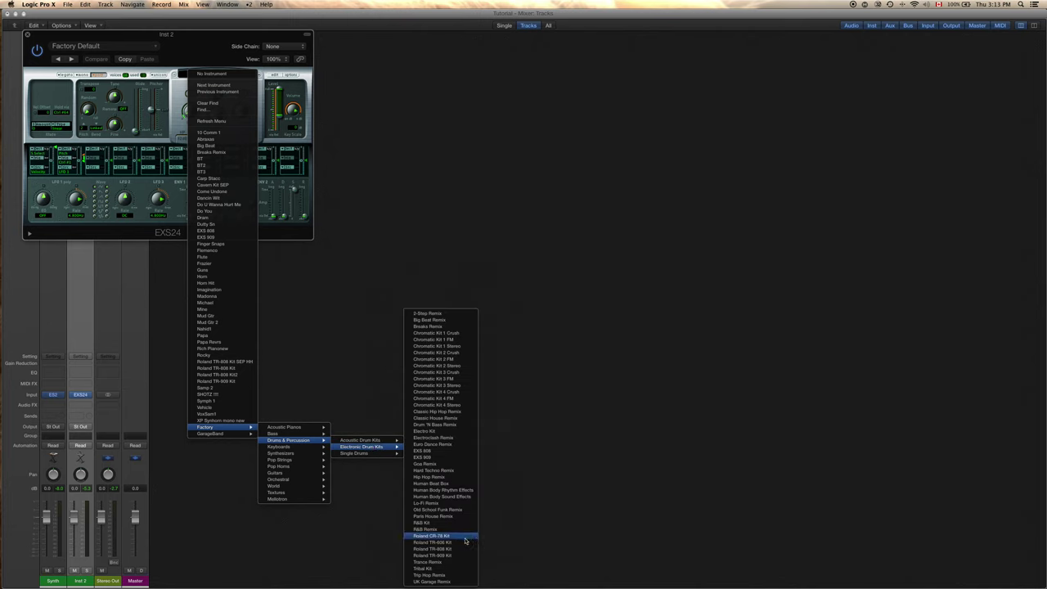
{"action": "left_click", "coordinate": [454, 555]}
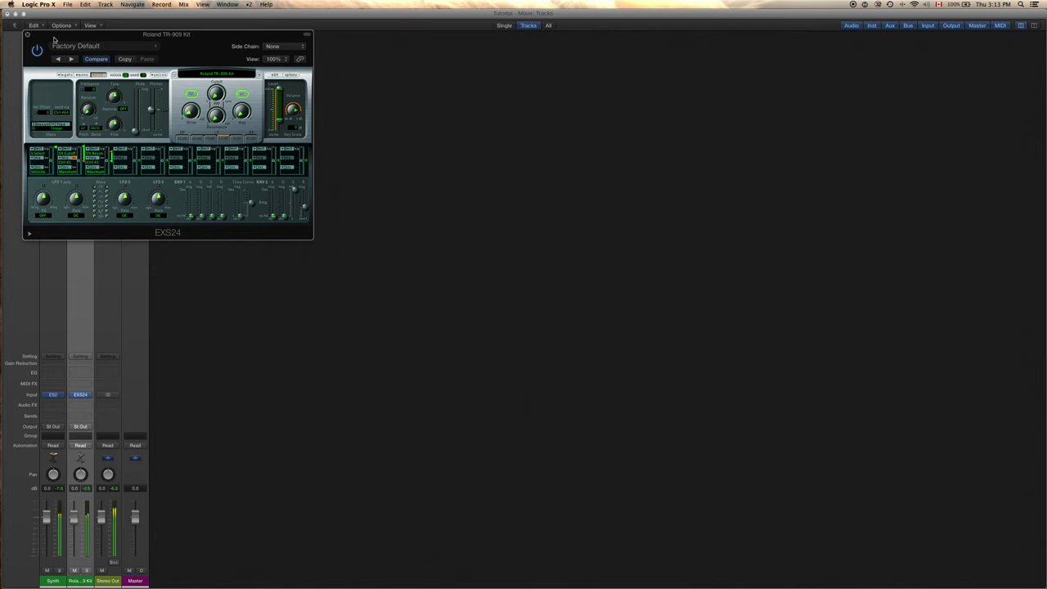
{"action": "left_click", "coordinate": [27, 35]}
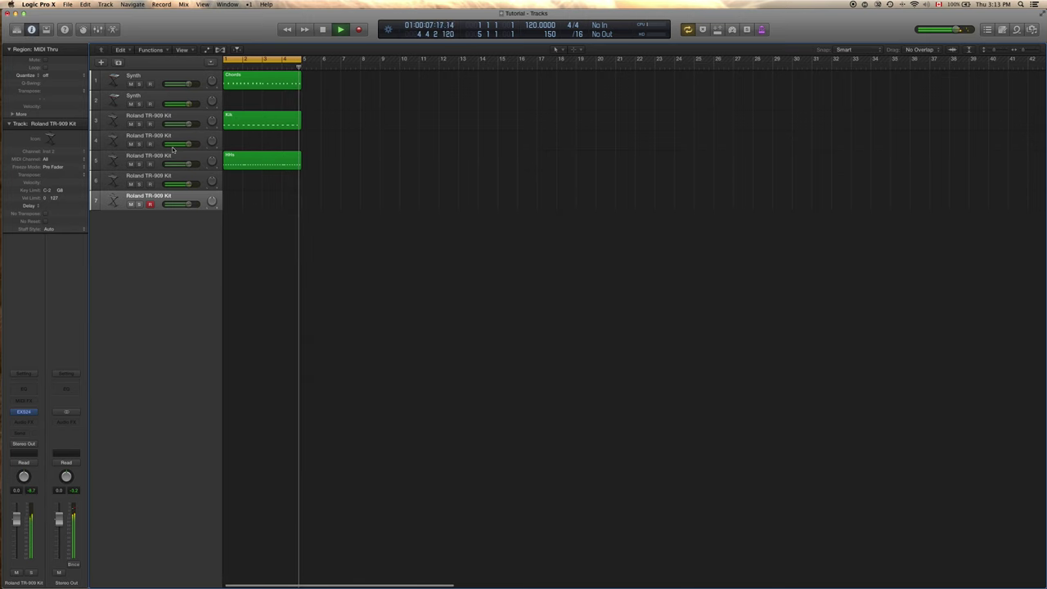
{"action": "key", "text": "space"}
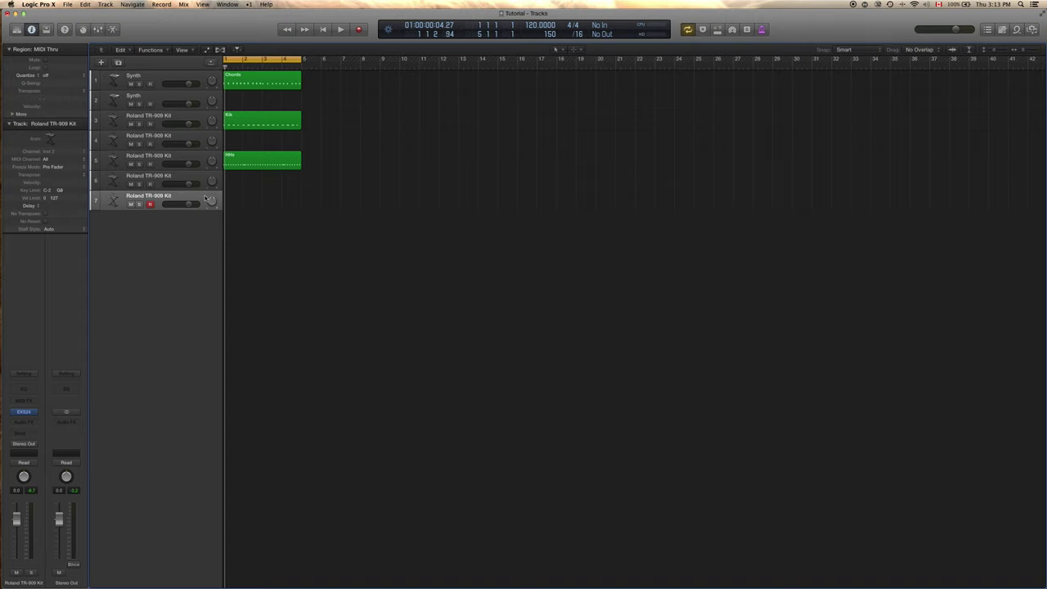
Rename the Roland TR-909 Kit channel strip in the mixer as 909.
{"action": "key", "text": "super+w"}
{"action": "key", "text": "super+2"}
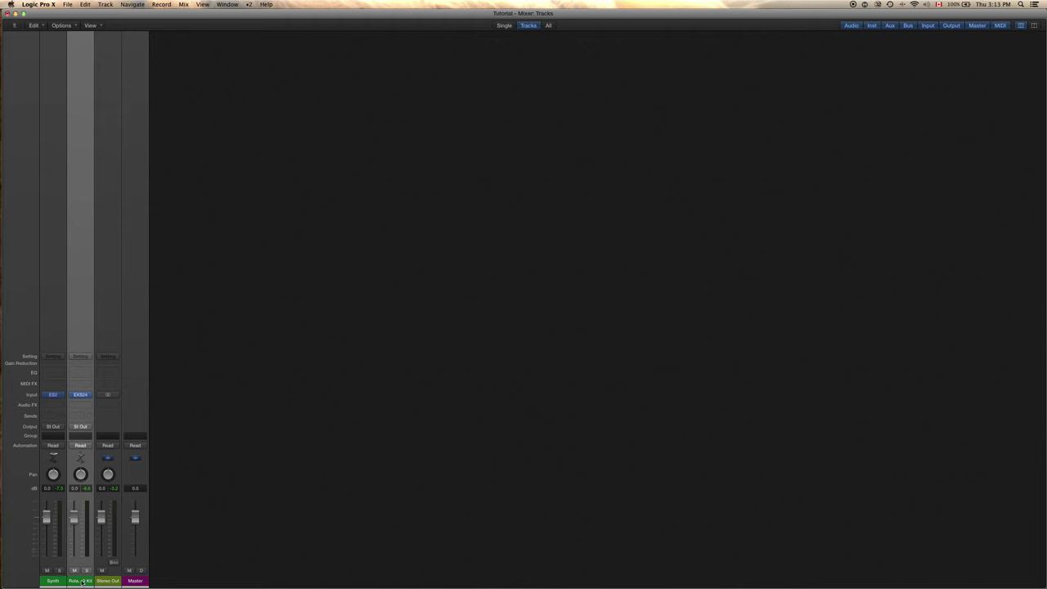
{"action": "double_click", "coordinate": [80, 581]}
{"action": "left_click", "coordinate": [55, 580]}
{"action": "left_click", "coordinate": [71, 580]}
{"action": "type", "text": "909"}
{"action": "key", "text": "Return"}
Create a new software instrument track with its own ES2 channel.
{"action": "left_click", "coordinate": [110, 4]}
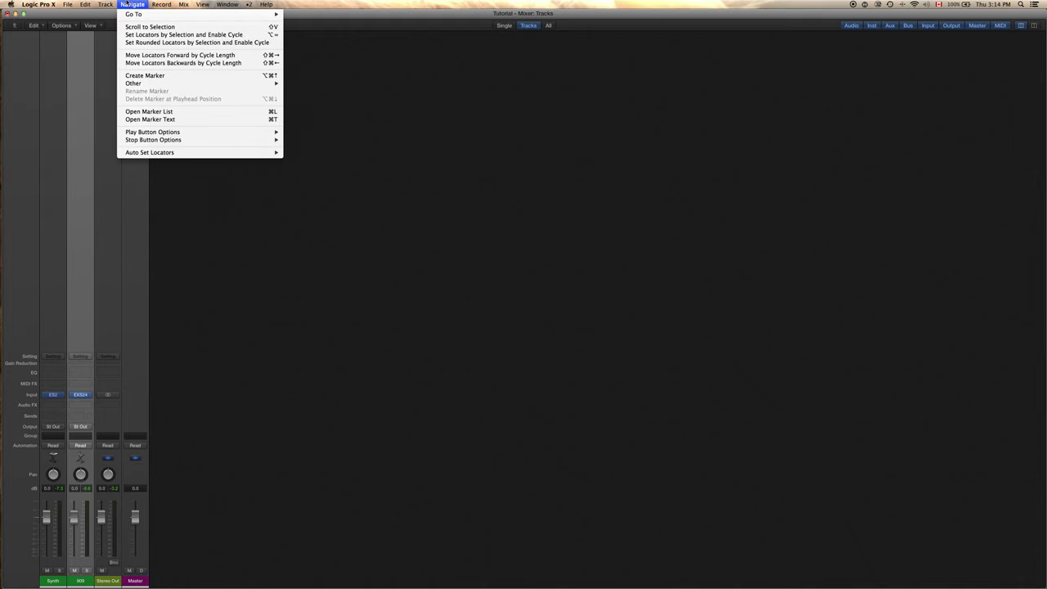
{"action": "left_click", "coordinate": [133, 4]}
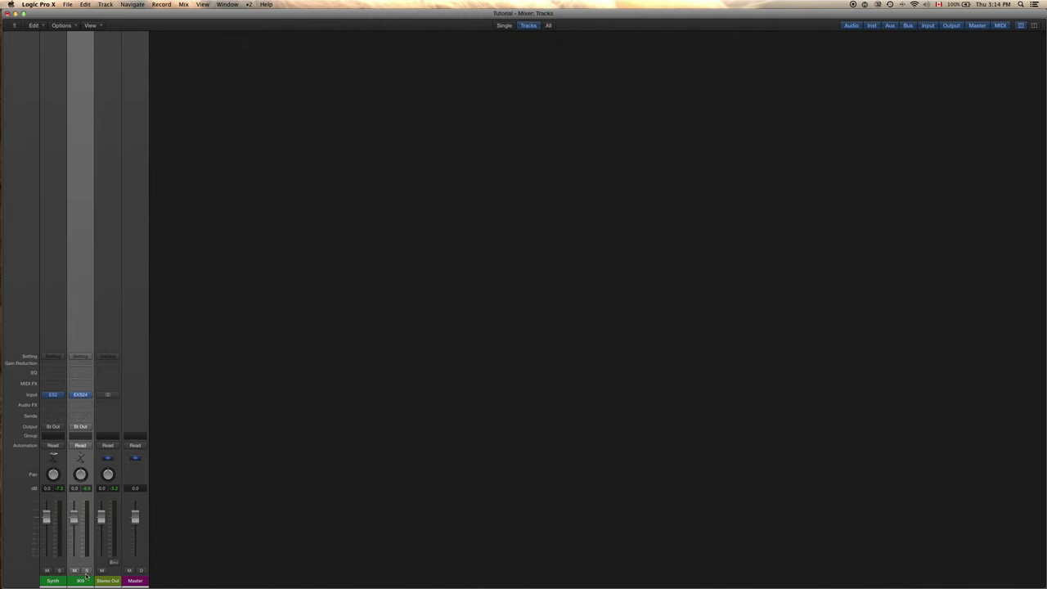
{"action": "key", "text": "alt+super+s"}
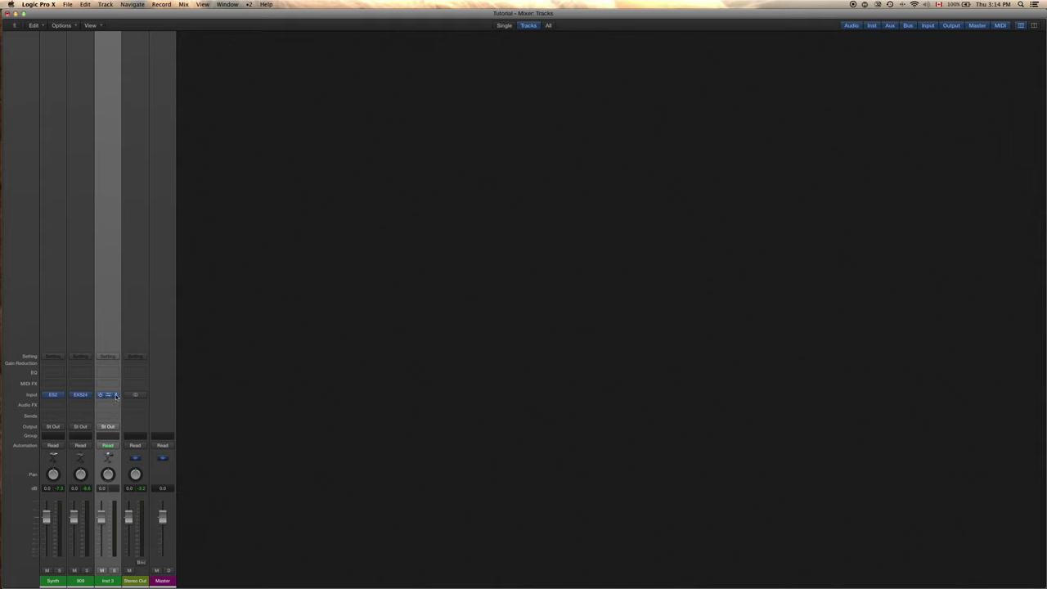
Load the Classic Synth Bass preset into the new channel's ES2 and lower that channel's volume fader.
{"action": "mouse_move", "coordinate": [105, 398]}
{"action": "left_click", "coordinate": [108, 395]}
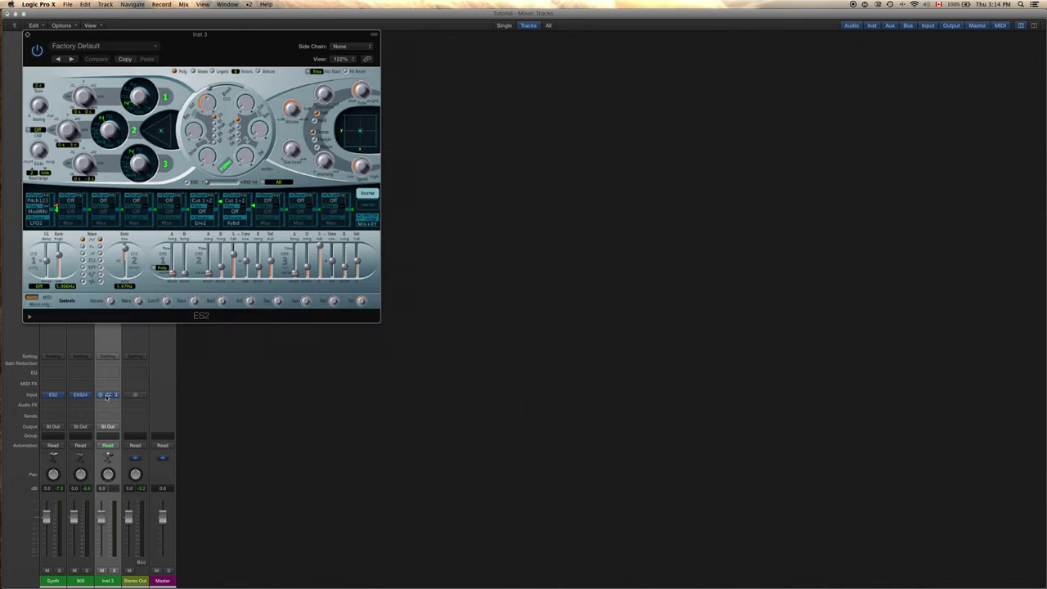
{"action": "left_click", "coordinate": [154, 47]}
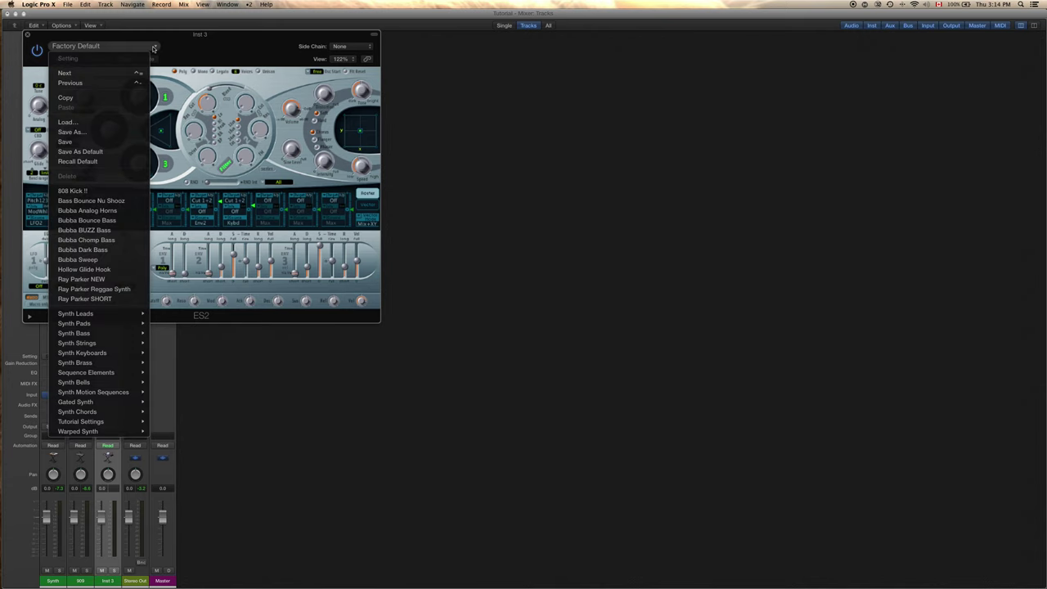
{"action": "mouse_move", "coordinate": [110, 334]}
{"action": "left_click", "coordinate": [202, 354]}
{"action": "left_click_drag", "start_coordinate": [174, 51], "coordinate": [367, 99]}
{"action": "left_click_drag", "start_coordinate": [101, 516], "coordinate": [101, 523]}
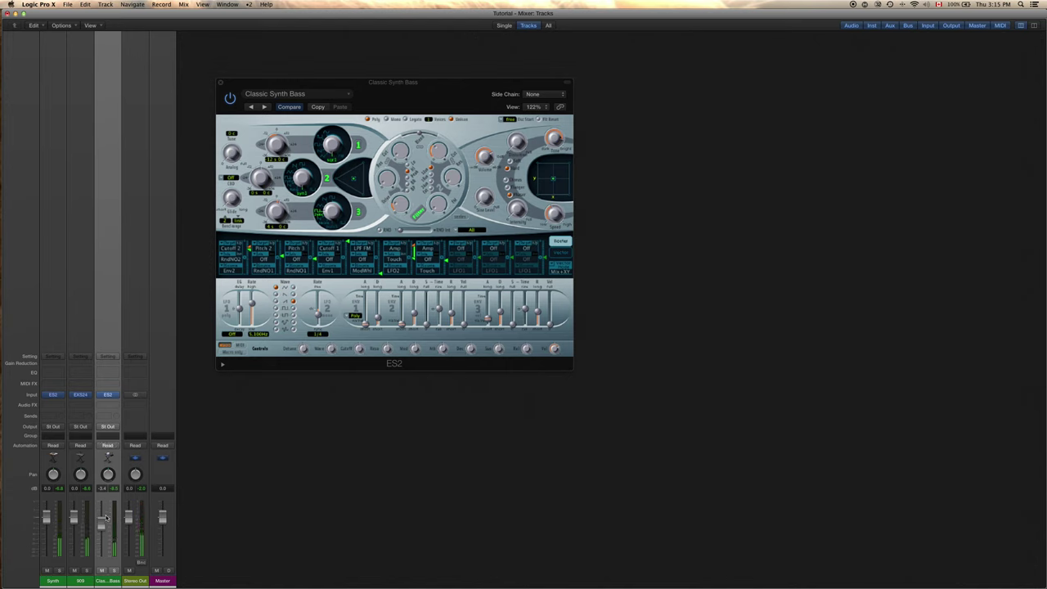
{"action": "left_click_drag", "start_coordinate": [103, 523], "coordinate": [103, 532]}
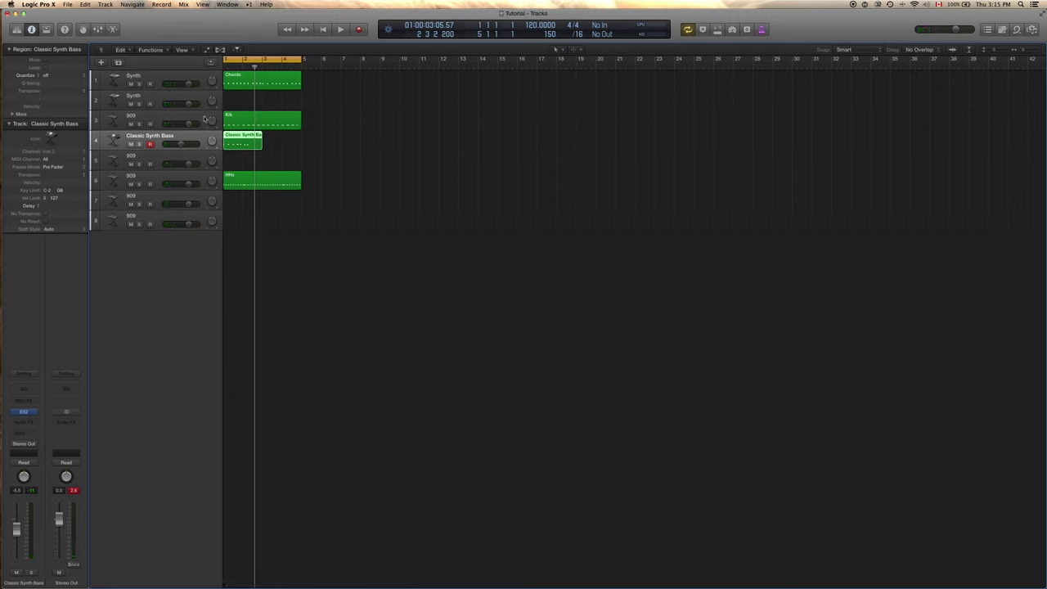
Add a track sharing the 909 channel below the Kik track, leaving just one Classic Synth Bass track.
{"action": "key", "text": "super+d"}
{"action": "left_click", "coordinate": [201, 116]}
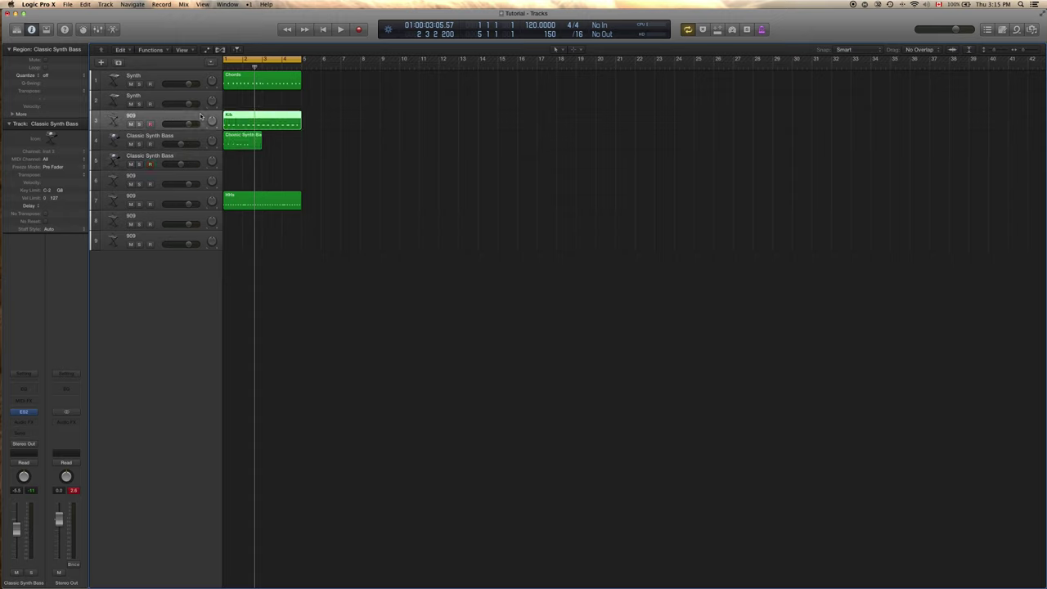
{"action": "key", "text": "super+d"}
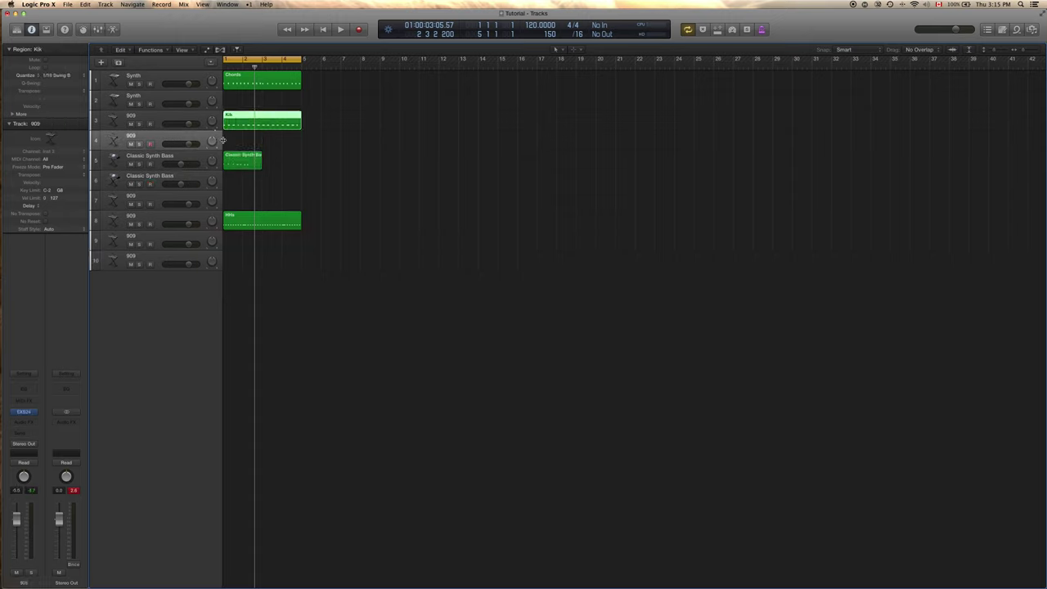
{"action": "left_click", "coordinate": [196, 178]}
{"action": "key", "text": "super+Delete"}
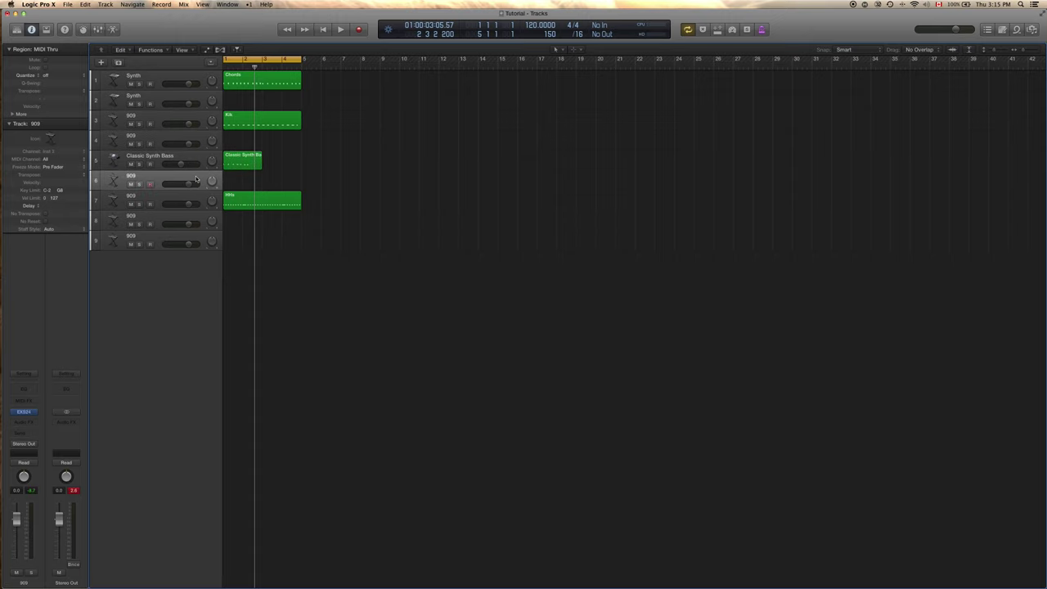
Delete the short Classic Synth Bass region and record a new bass take over the four cycled bars.
{"action": "left_click", "coordinate": [200, 156]}
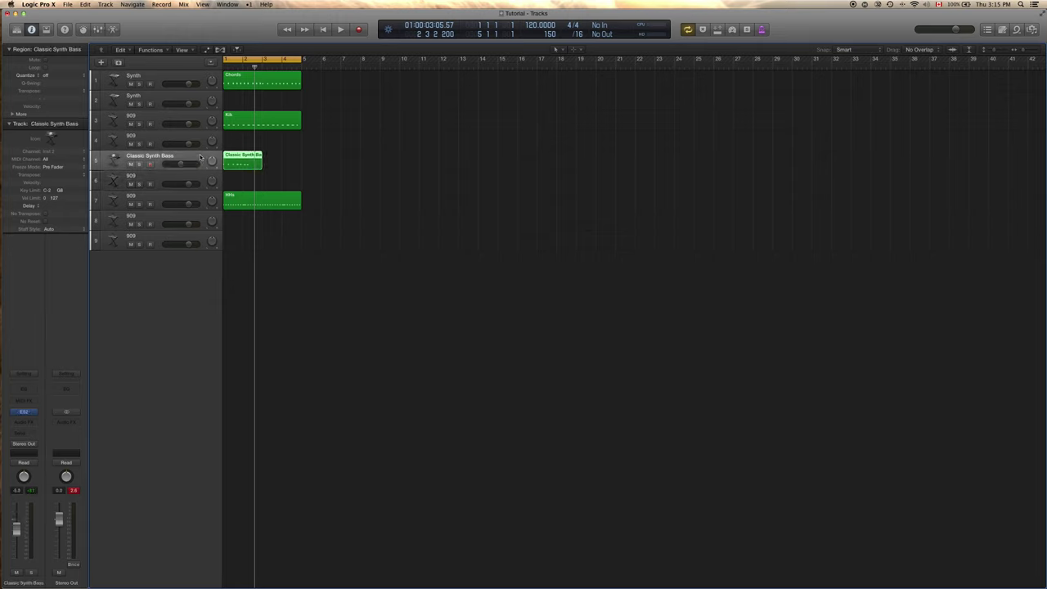
{"action": "key", "text": "Delete"}
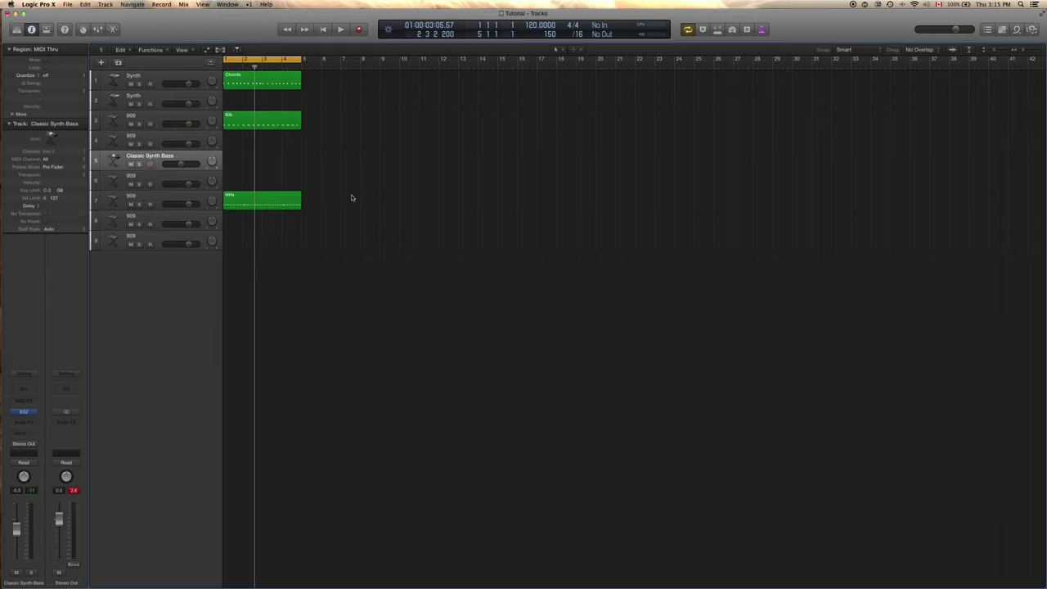
{"action": "key", "text": "r"}
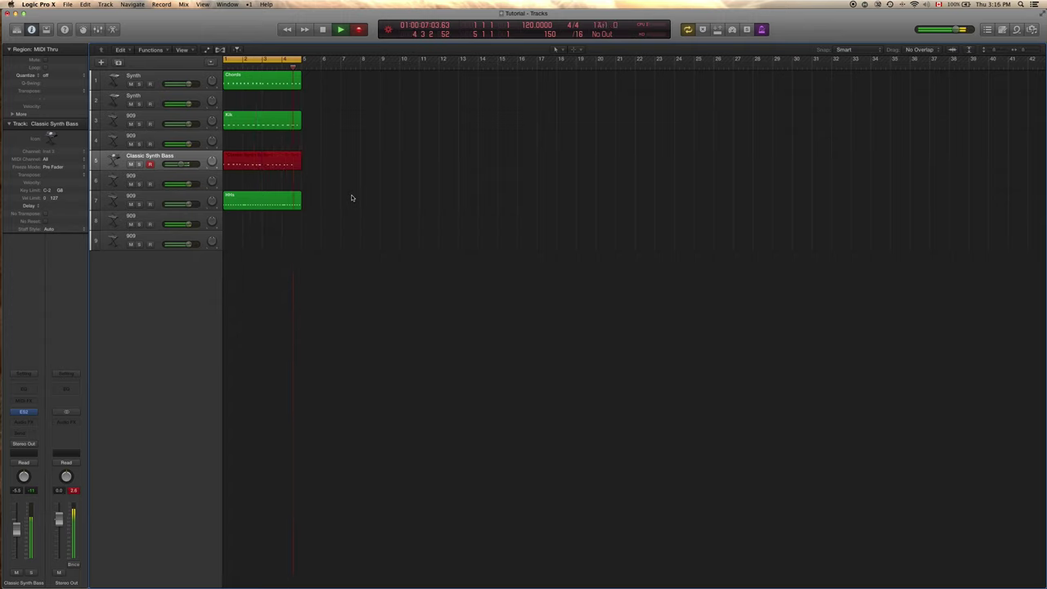
{"action": "key", "text": "space"}
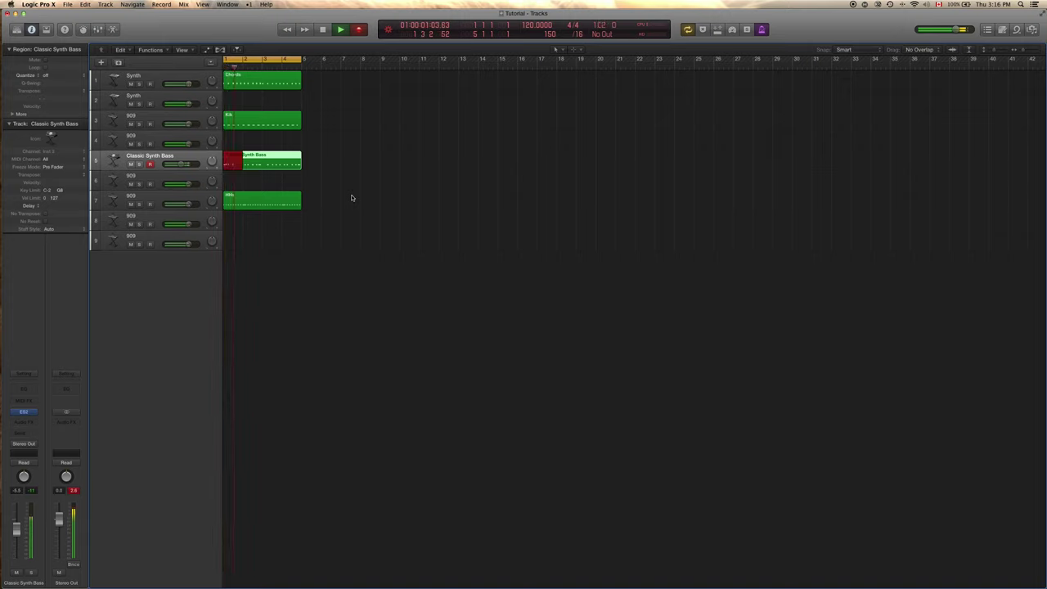
Discard the last bass take and record another one from the start of the four-bar cycle.
{"action": "key", "text": "Delete"}
{"action": "key", "text": "Return"}
{"action": "key", "text": "r"}
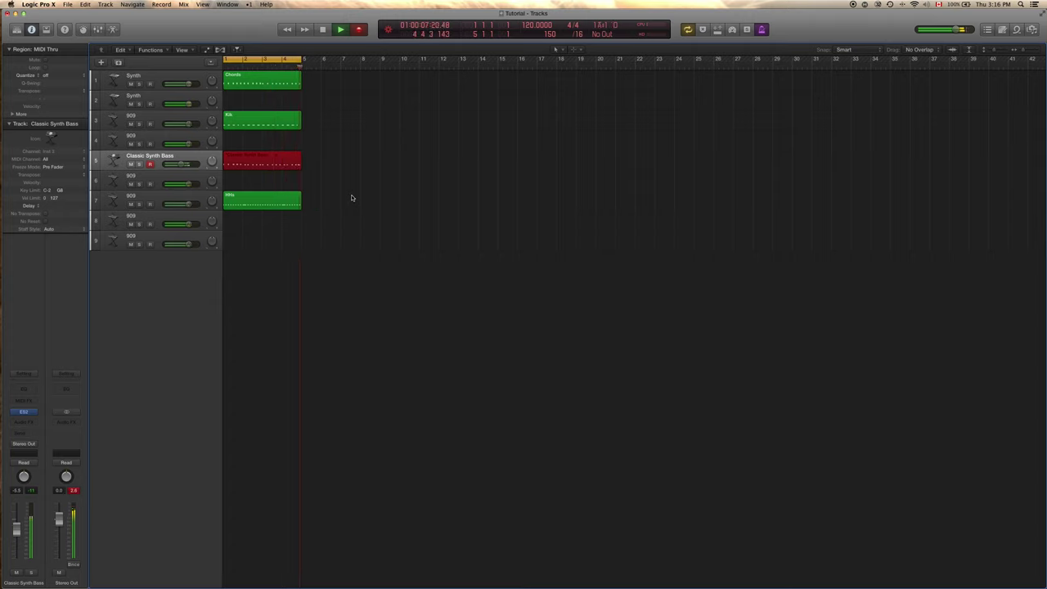
{"action": "key", "text": "space"}
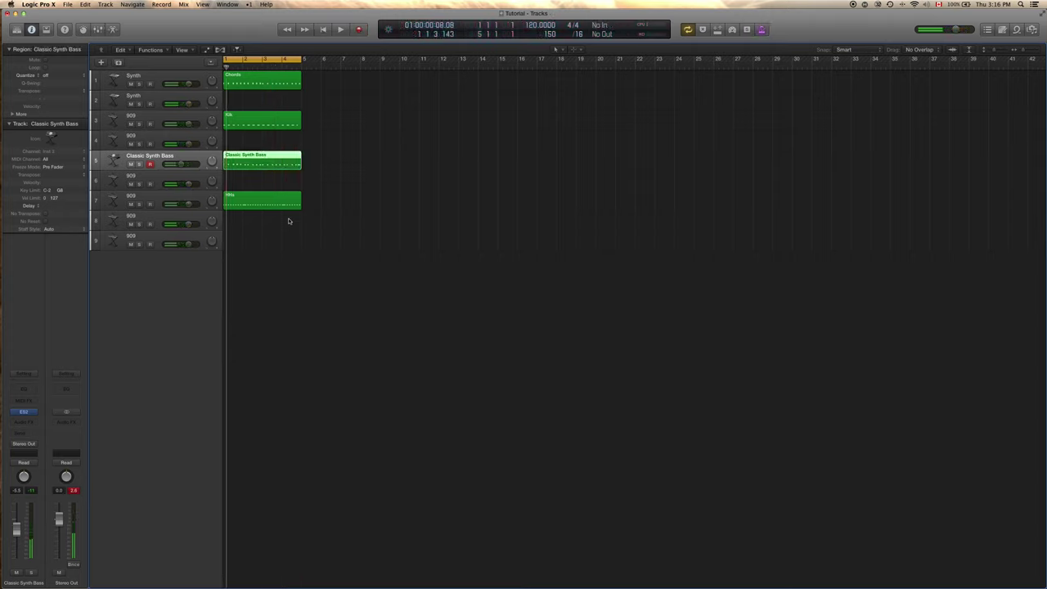
Copy all four regions to bar 5 and extend the cycle range to eight bars, ending at bar 9.
{"action": "left_click_drag", "start_coordinate": [251, 242], "coordinate": [280, 58]}
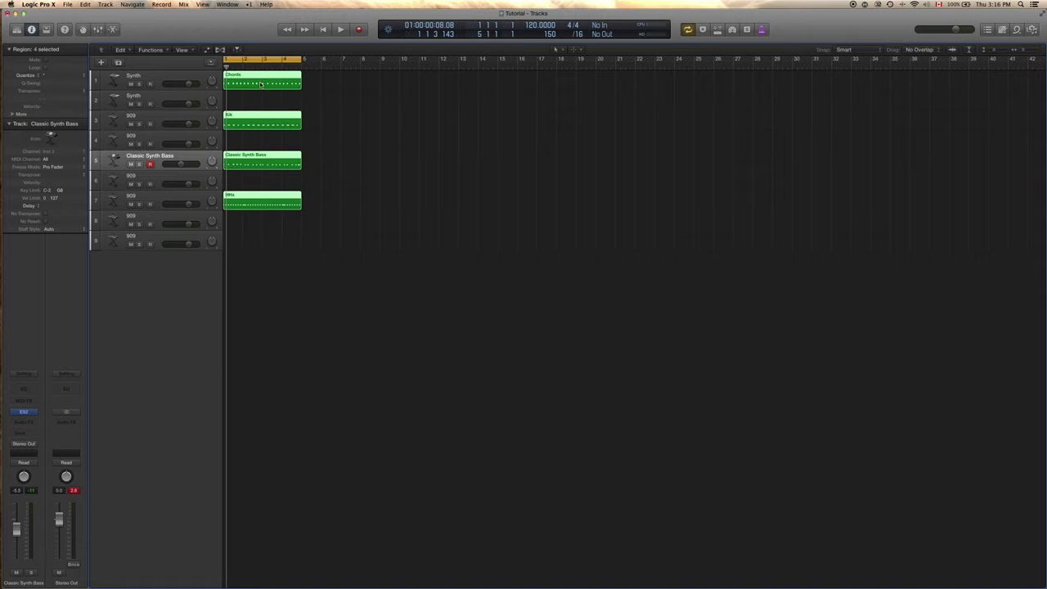
{"action": "left_click_drag", "start_coordinate": [260, 84], "coordinate": [338, 83]}
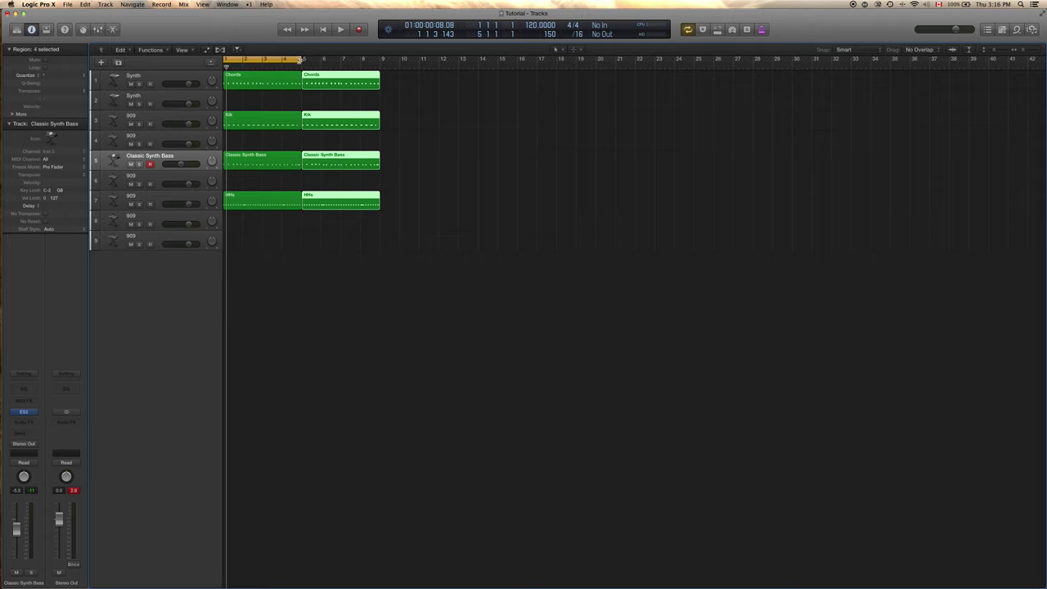
{"action": "left_click_drag", "start_coordinate": [301, 63], "coordinate": [378, 71]}
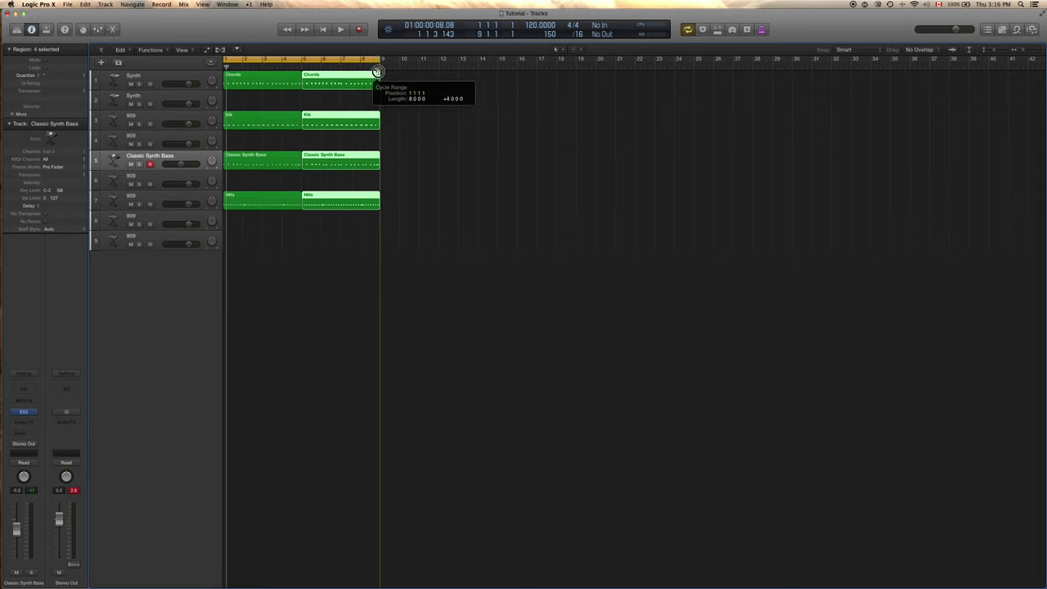
{"action": "left_click_drag", "start_coordinate": [378, 71], "coordinate": [378, 71]}
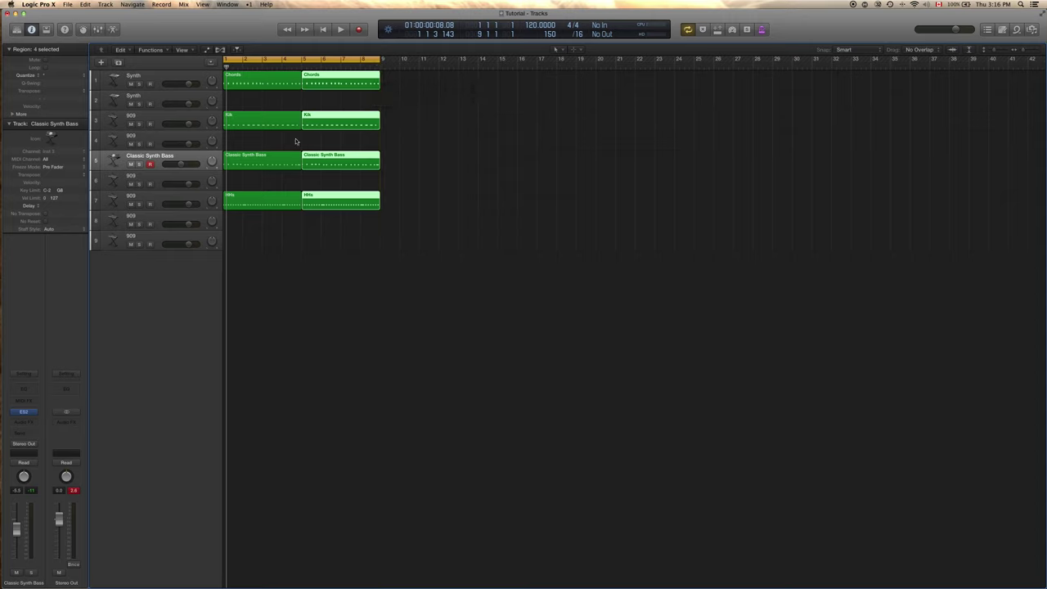
Delete both Classic Synth Bass regions and record one continuous bass part across the eight cycled bars.
{"action": "left_click_drag", "start_coordinate": [254, 175], "coordinate": [310, 159]}
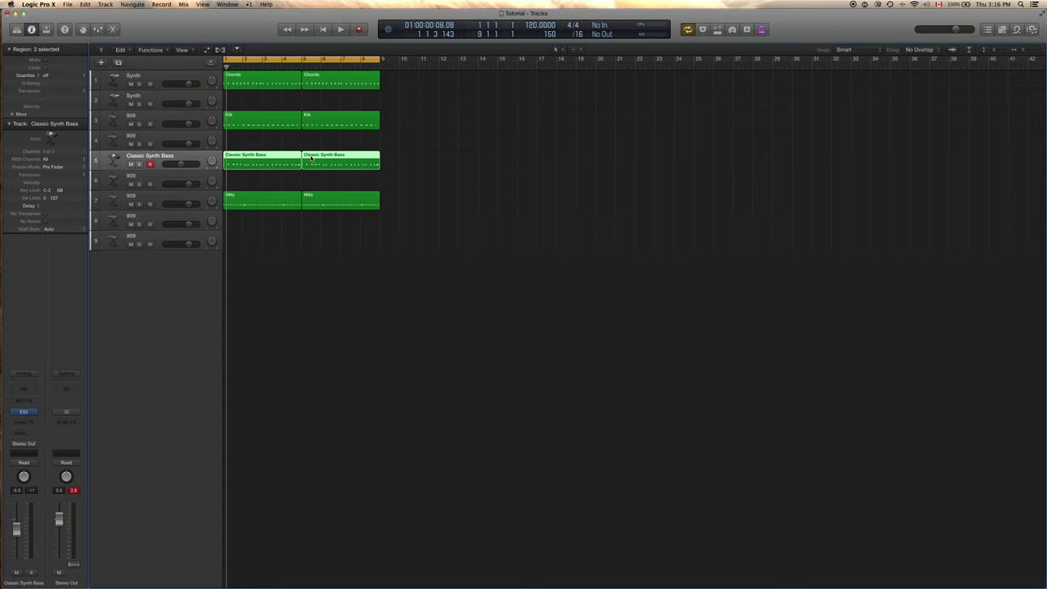
{"action": "key", "text": "Delete"}
{"action": "key", "text": "r"}
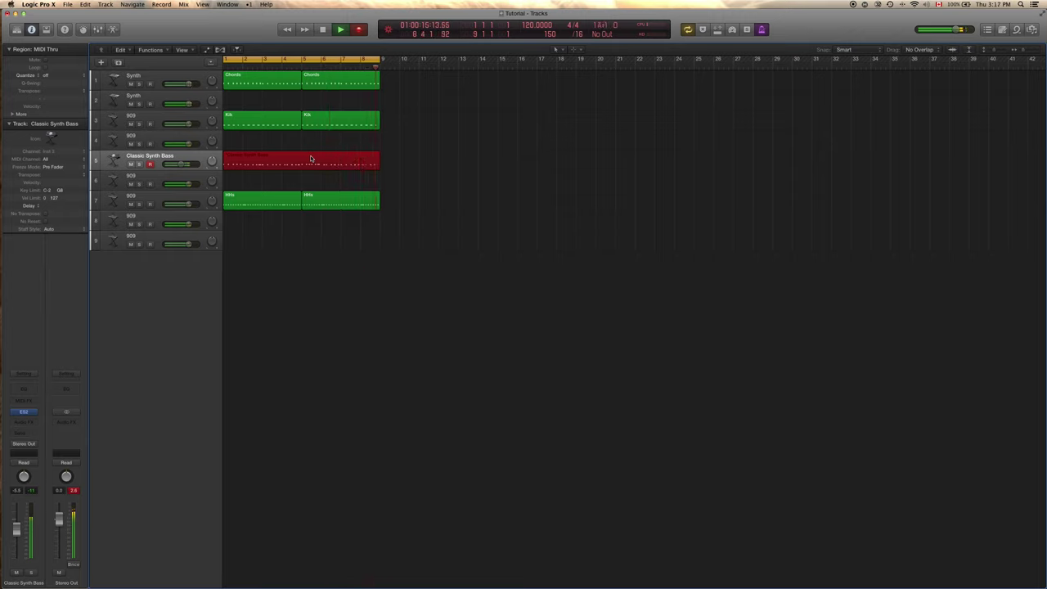
{"action": "key", "text": "space"}
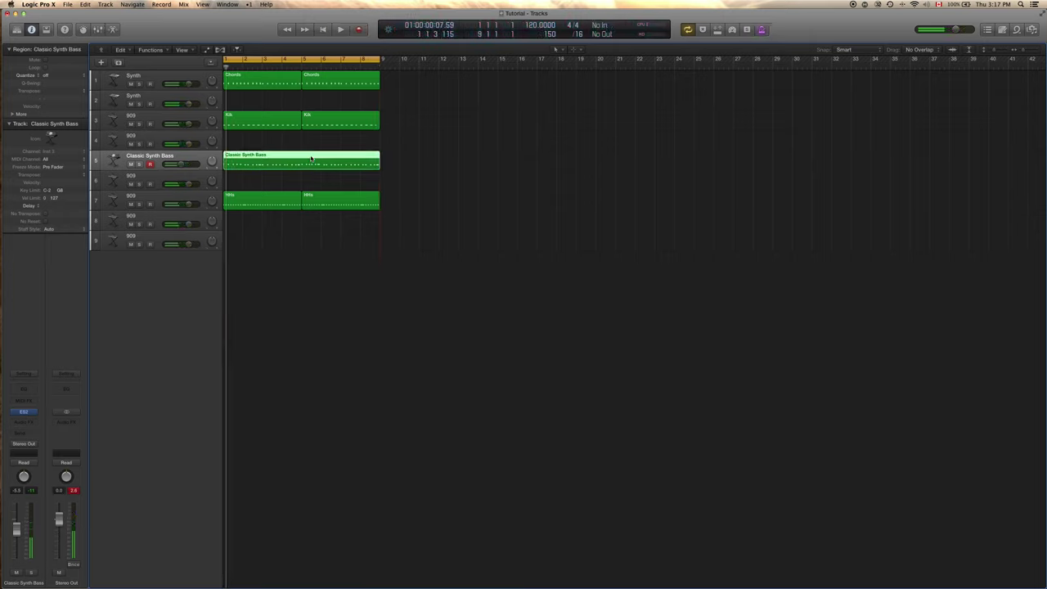
Quantize the Classic Synth Bass region to 1/16 Swing B and play back the arrangement.
{"action": "left_click", "coordinate": [72, 78]}
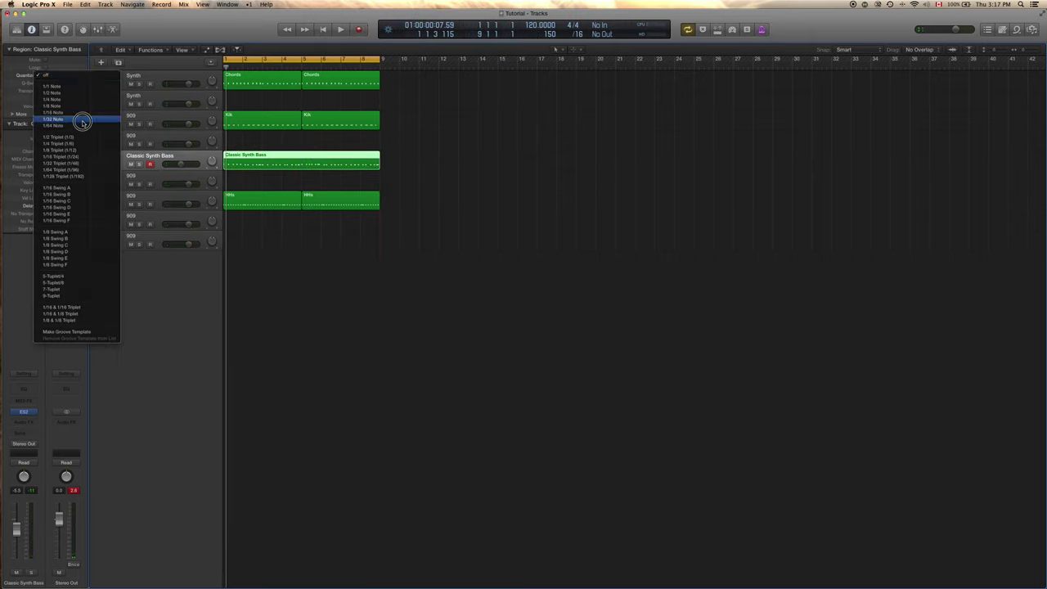
{"action": "left_click", "coordinate": [73, 197]}
{"action": "key", "text": "space"}
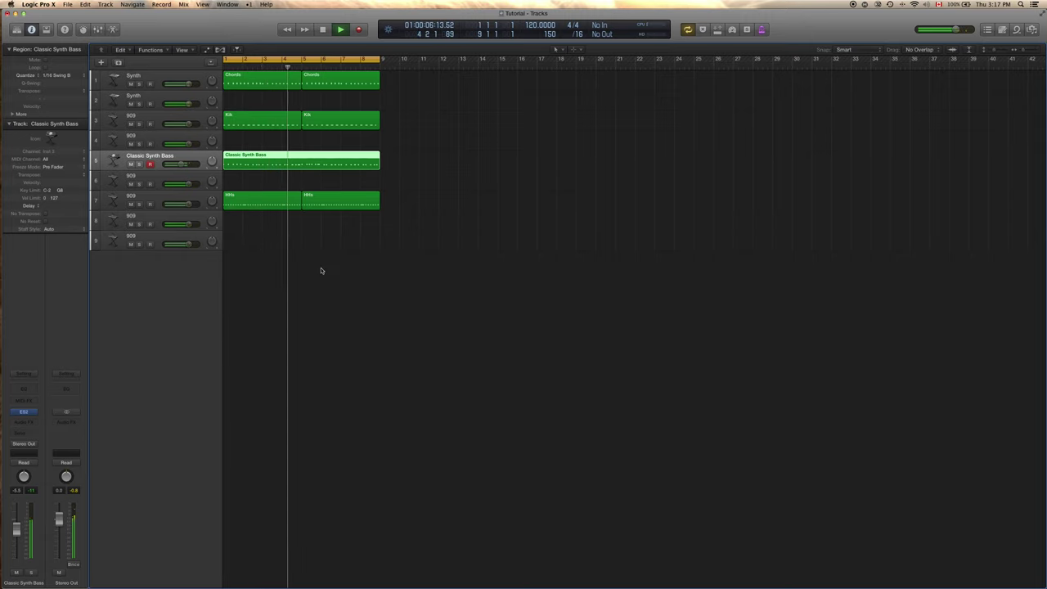
{"action": "key", "text": "space"}
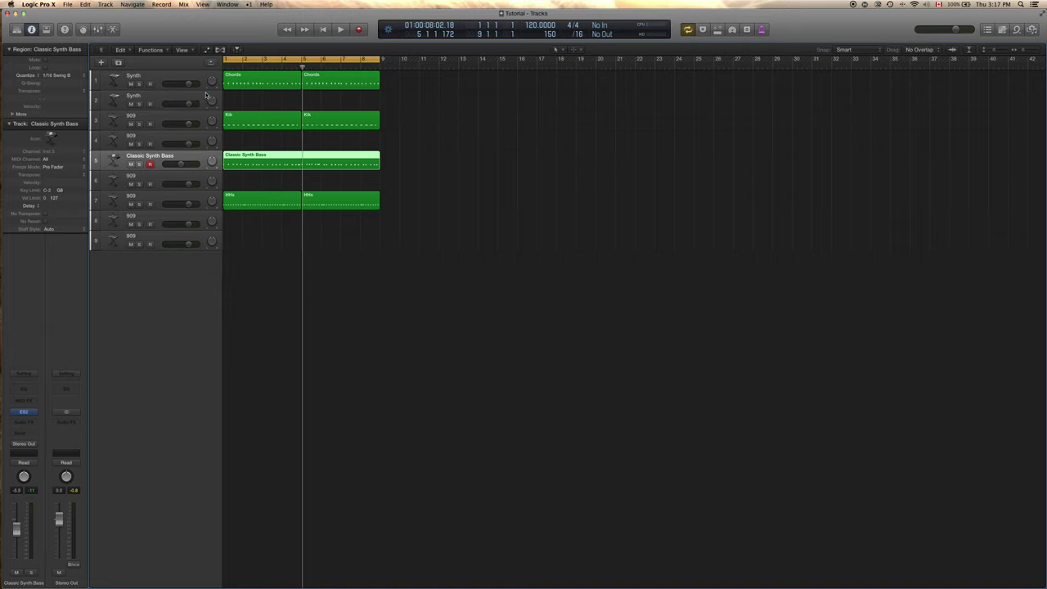
Open the Mixer for the first Synth track and insert a stereo Echo delay on its channel.
{"action": "left_click", "coordinate": [172, 77]}
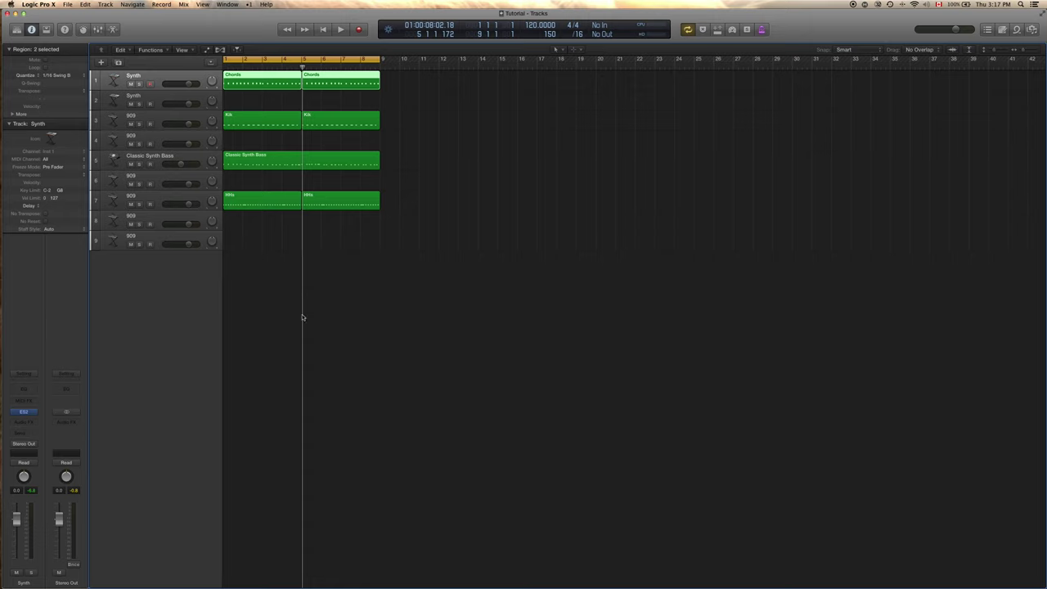
{"action": "key", "text": "super+2"}
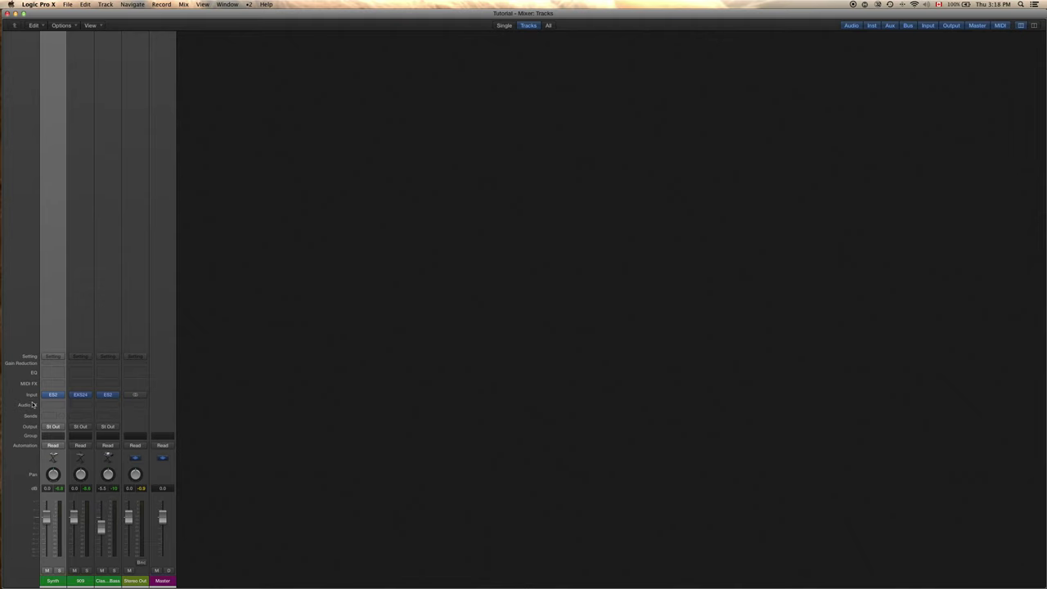
{"action": "left_click", "coordinate": [63, 405]}
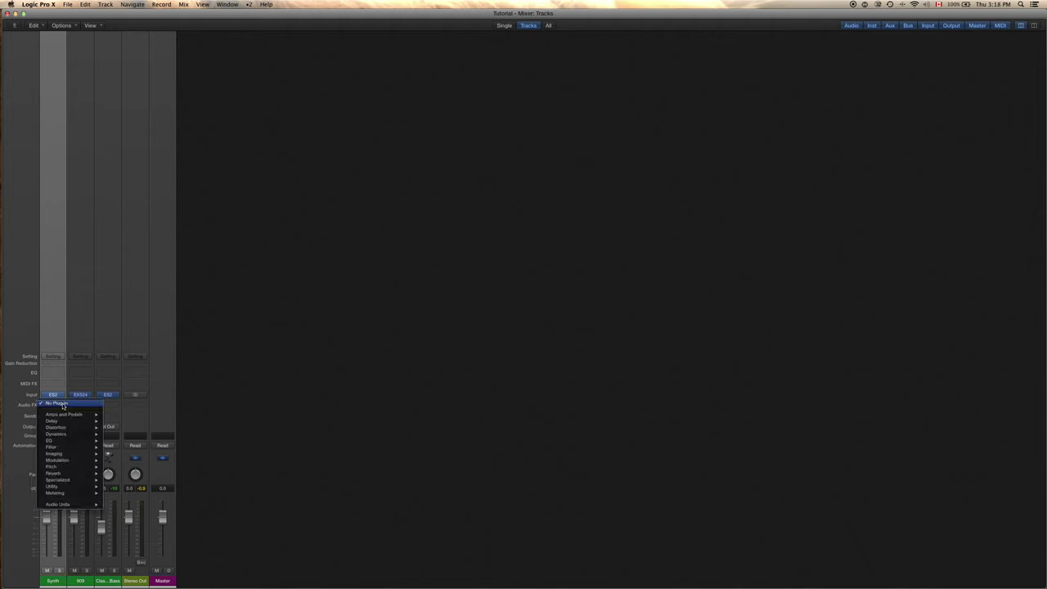
{"action": "mouse_move", "coordinate": [62, 429]}
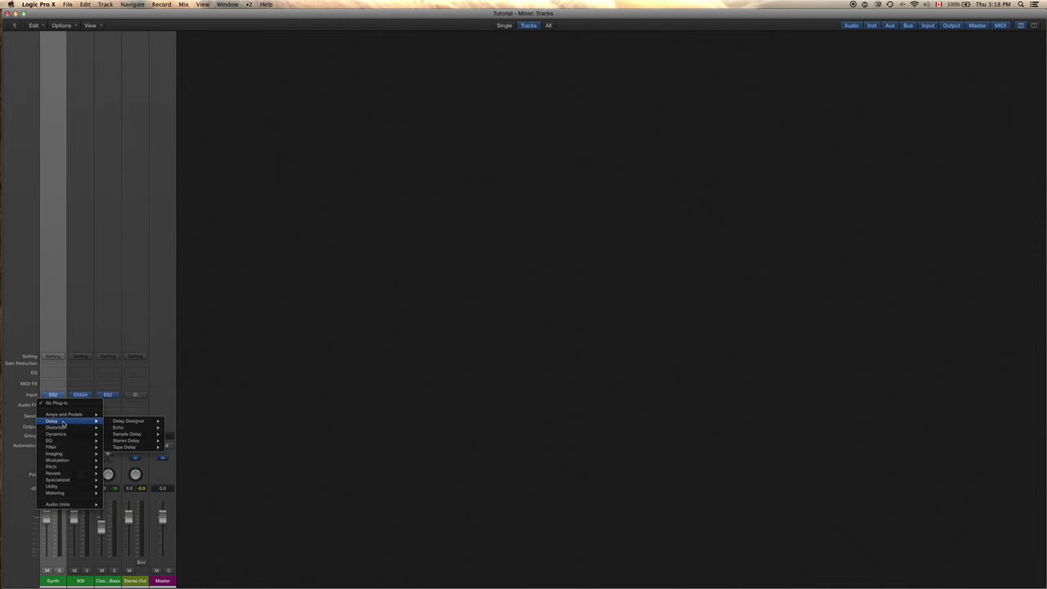
{"action": "mouse_move", "coordinate": [135, 427]}
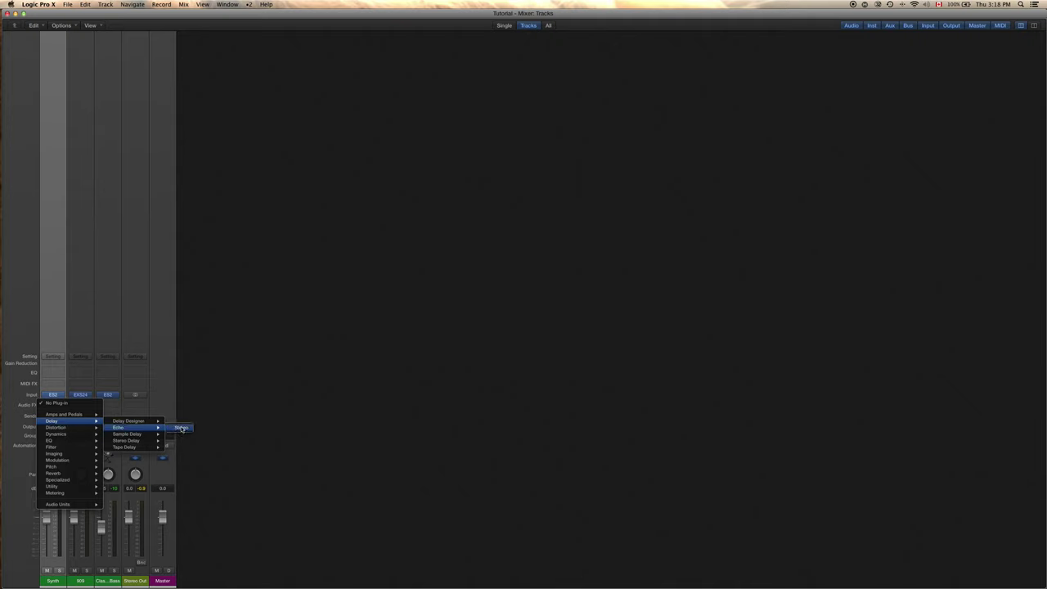
{"action": "left_click", "coordinate": [182, 427]}
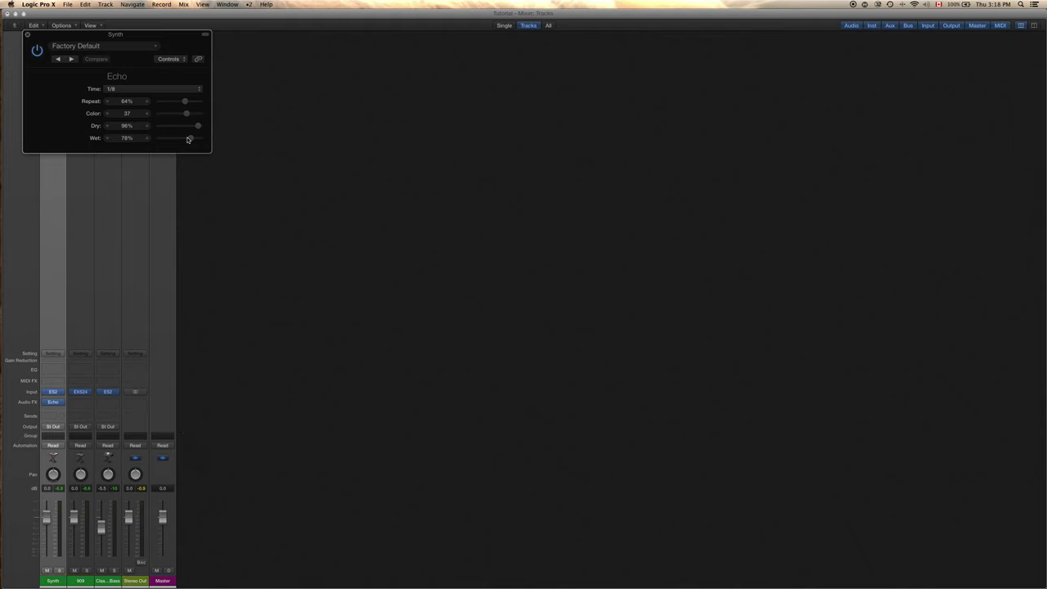
Reduce the Echo's wet level to 12% while the project plays.
{"action": "left_click_drag", "start_coordinate": [189, 139], "coordinate": [174, 137]}
{"action": "key", "text": "space"}
{"action": "left_click_drag", "start_coordinate": [175, 139], "coordinate": [163, 139]}
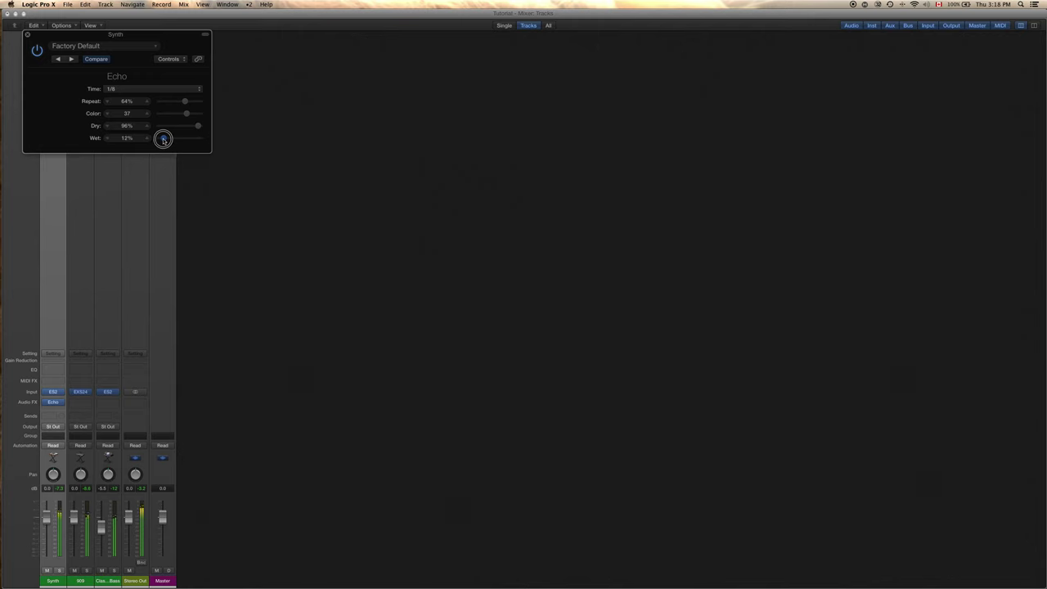
{"action": "left_click_drag", "start_coordinate": [163, 139], "coordinate": [163, 141]}
Lower the Synth channel's volume to about -5.2 dB and move the Echo window away from the channel strips.
{"action": "left_click", "coordinate": [46, 519]}
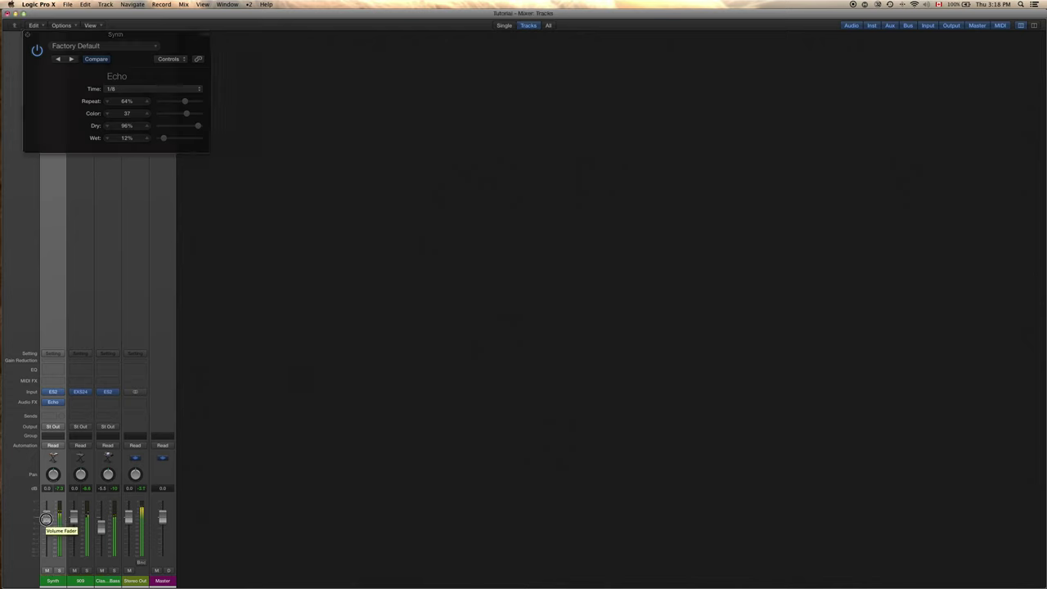
{"action": "left_click_drag", "start_coordinate": [47, 519], "coordinate": [43, 541]}
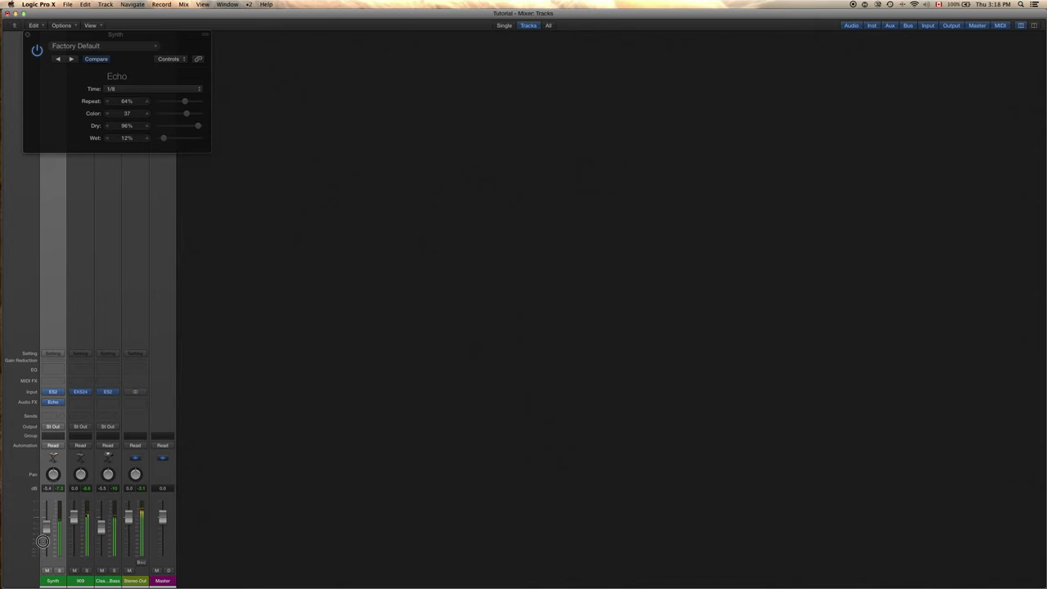
{"action": "left_click_drag", "start_coordinate": [42, 540], "coordinate": [43, 541]}
{"action": "left_click_drag", "start_coordinate": [184, 37], "coordinate": [533, 81]}
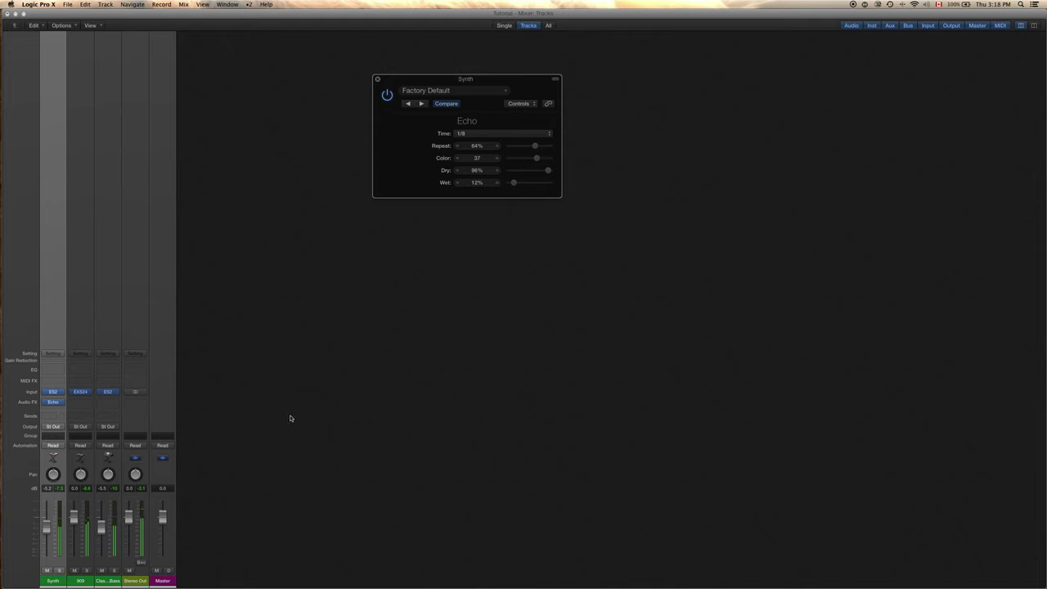
Insert a stereo PlatinumVerb reverb below the Echo on the Synth channel.
{"action": "left_click", "coordinate": [60, 408]}
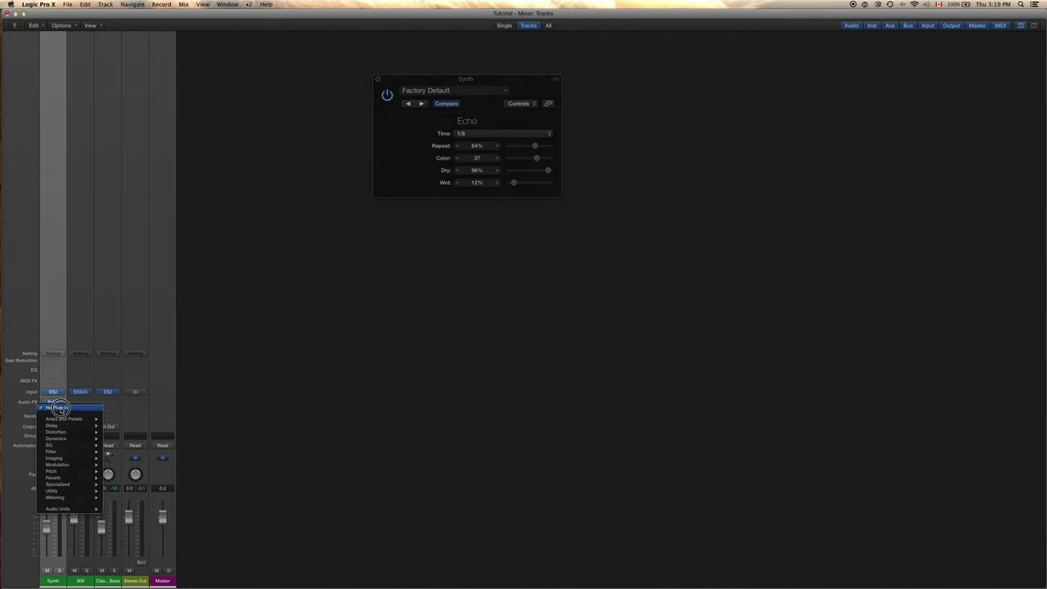
{"action": "mouse_move", "coordinate": [72, 477]}
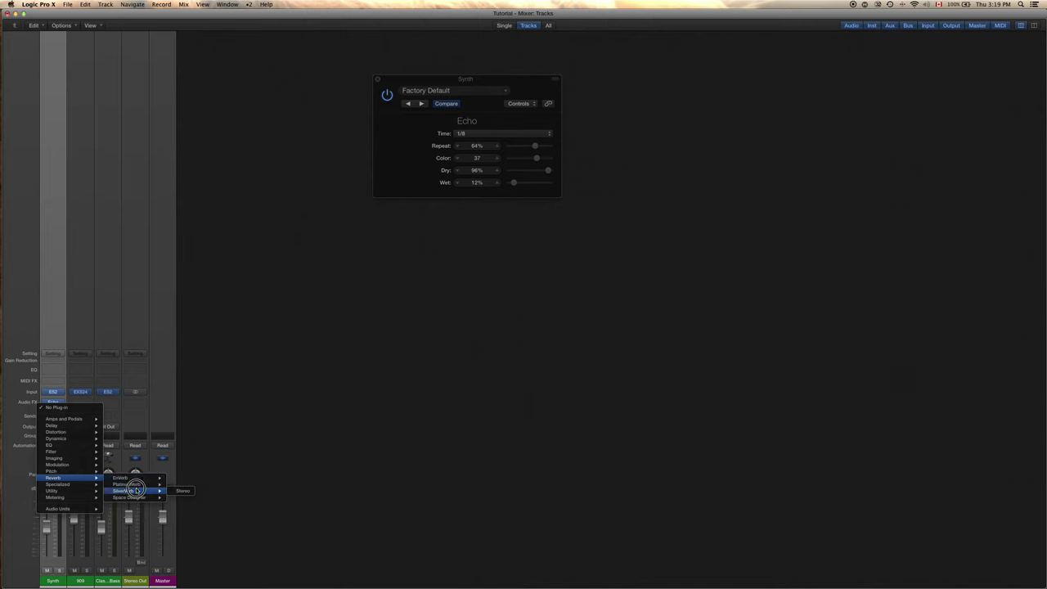
{"action": "mouse_move", "coordinate": [139, 496]}
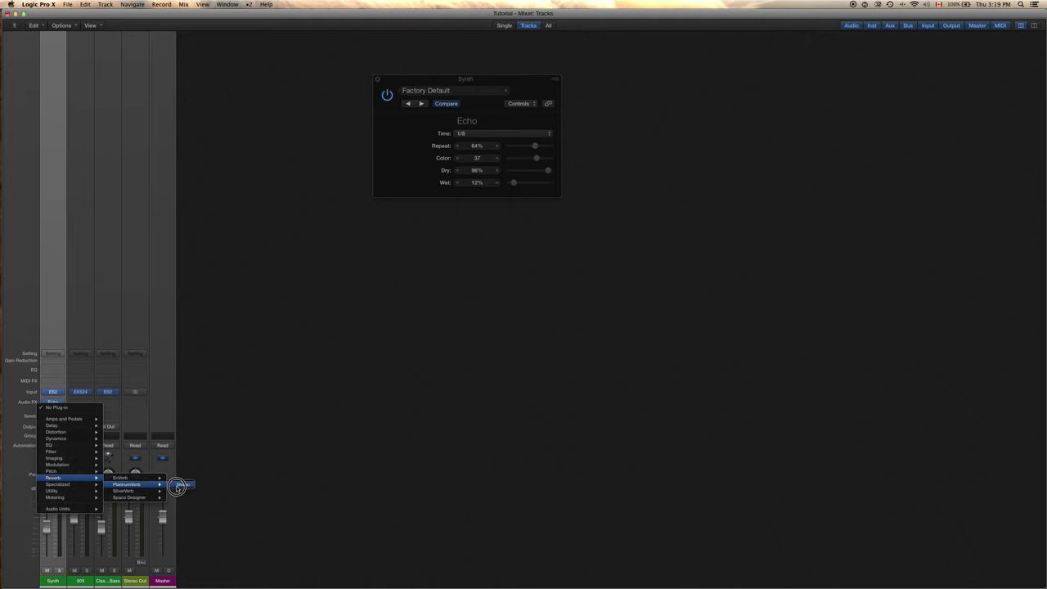
{"action": "left_click", "coordinate": [182, 486]}
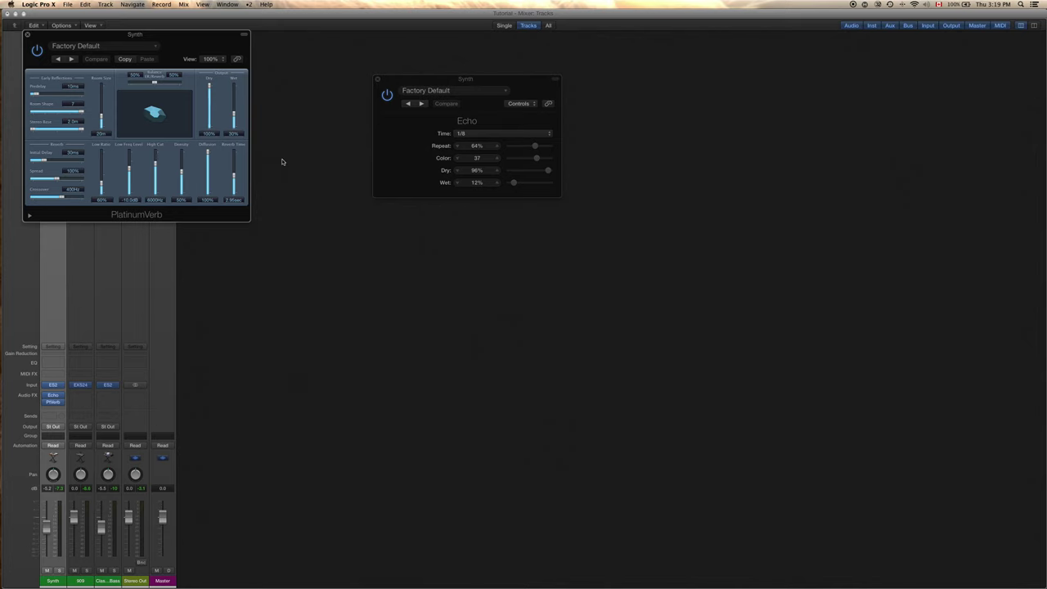
Reduce PlatinumVerb's wet level to about 16% and reverb time to 1.70 sec, and return to the arrangement.
{"action": "left_click_drag", "start_coordinate": [234, 116], "coordinate": [233, 118]}
{"action": "left_click_drag", "start_coordinate": [234, 174], "coordinate": [234, 189]}
{"action": "left_click_drag", "start_coordinate": [232, 122], "coordinate": [233, 123]}
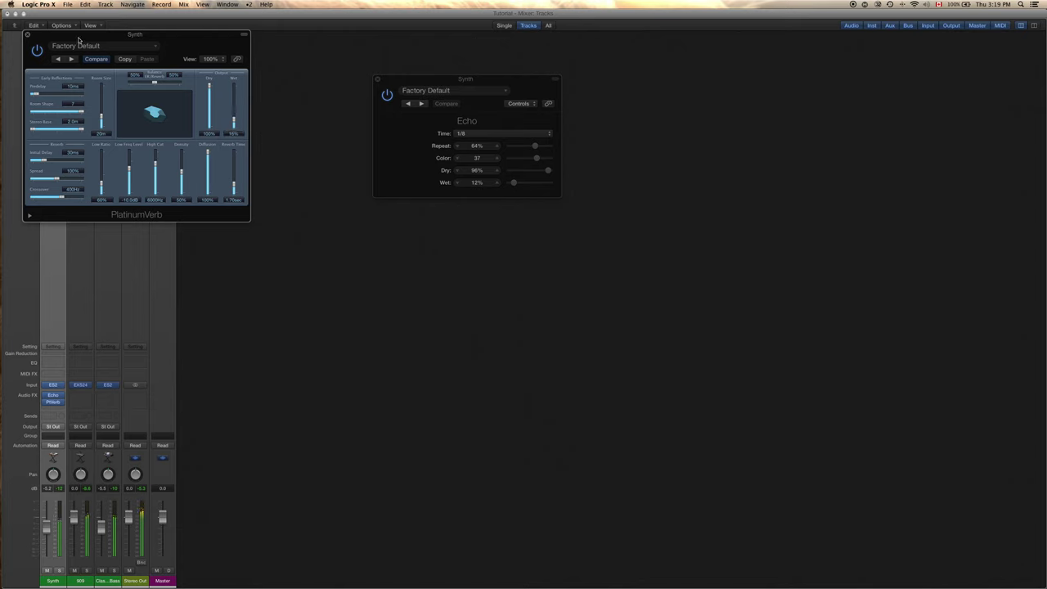
{"action": "left_click", "coordinate": [27, 34]}
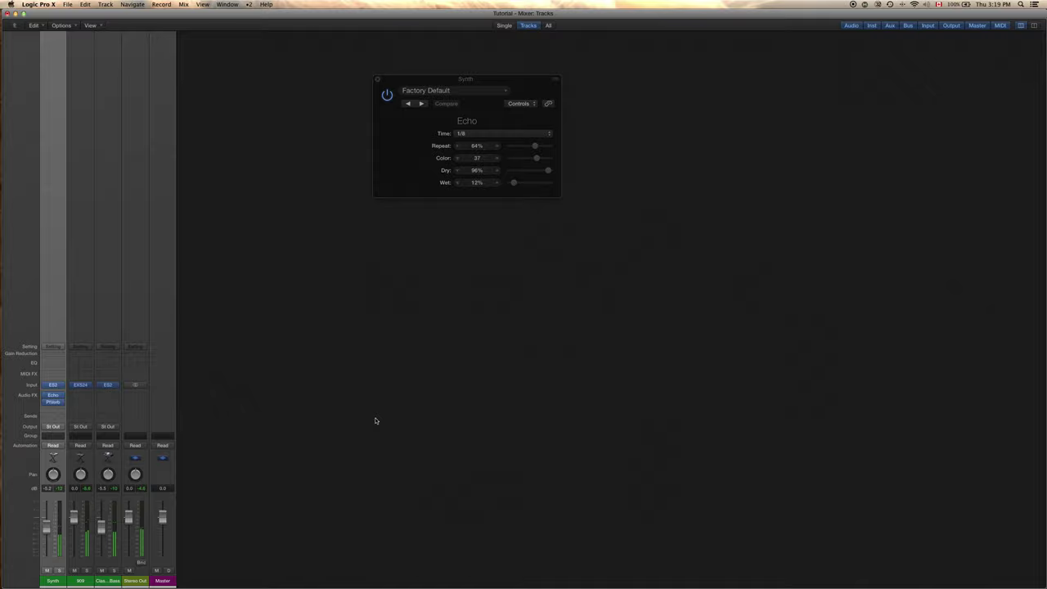
{"action": "key", "text": "super+w"}
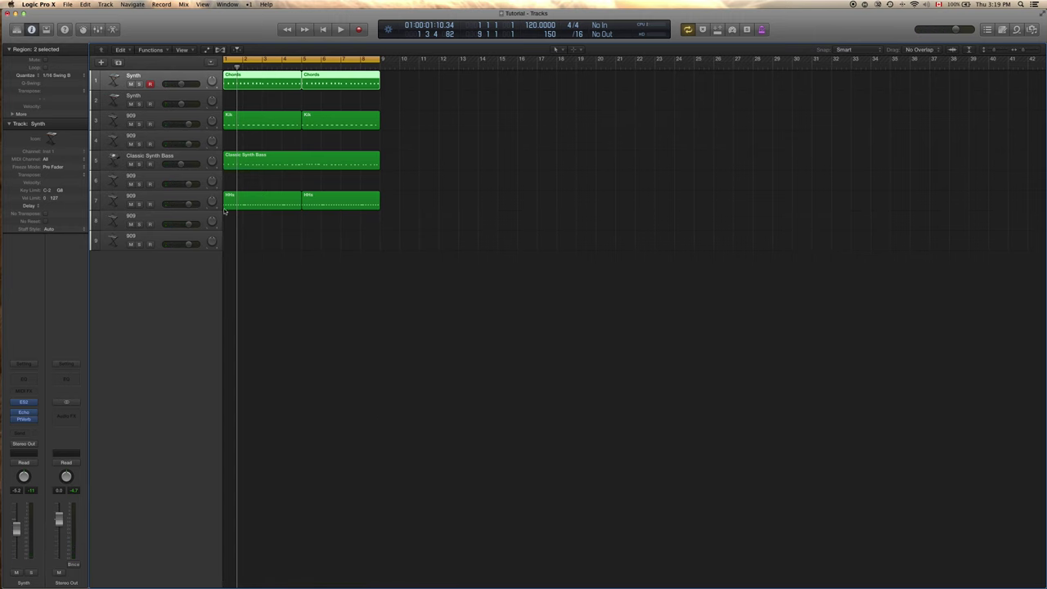
Glue the two HHs regions on track 7 into one eight-bar region.
{"action": "left_click", "coordinate": [195, 200]}
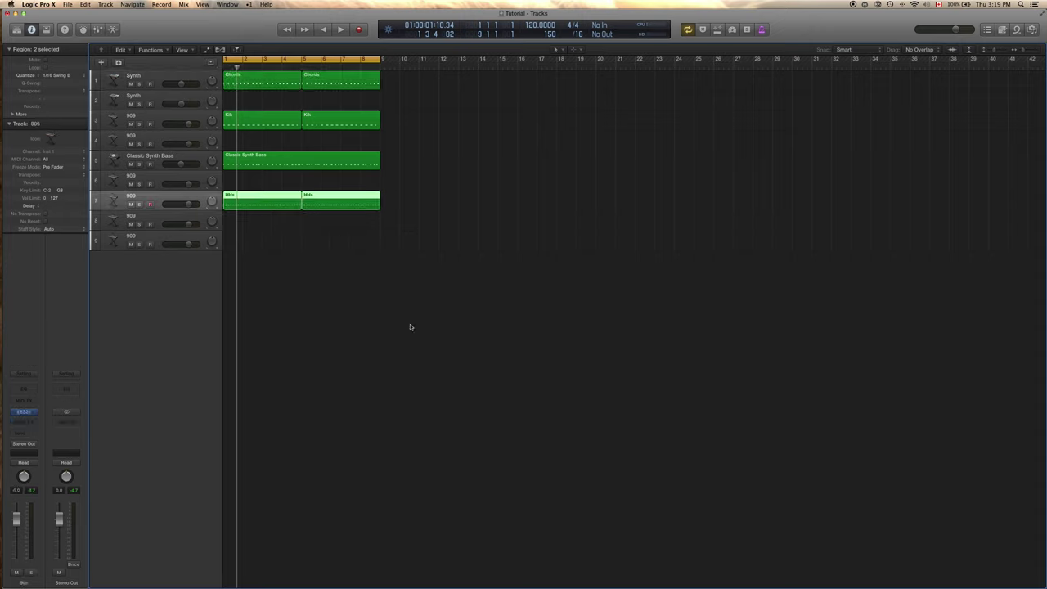
{"action": "key", "text": "t"}
{"action": "left_click", "coordinate": [428, 271]}
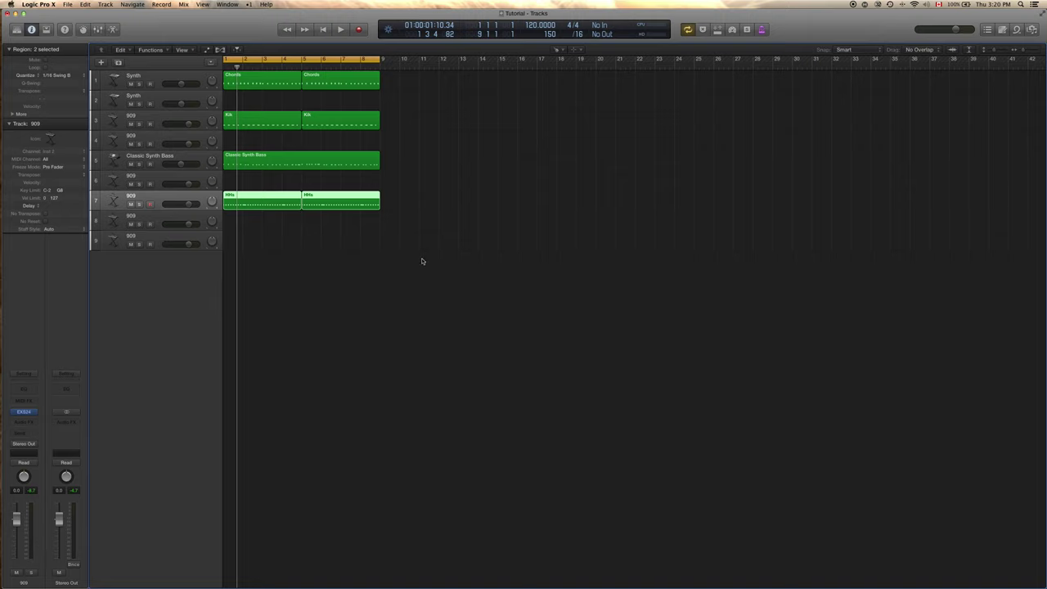
{"action": "left_click", "coordinate": [289, 205]}
Lower the velocity of all A#1 notes in the HHs region, play back the result and close the Piano Roll.
{"action": "double_click", "coordinate": [290, 205]}
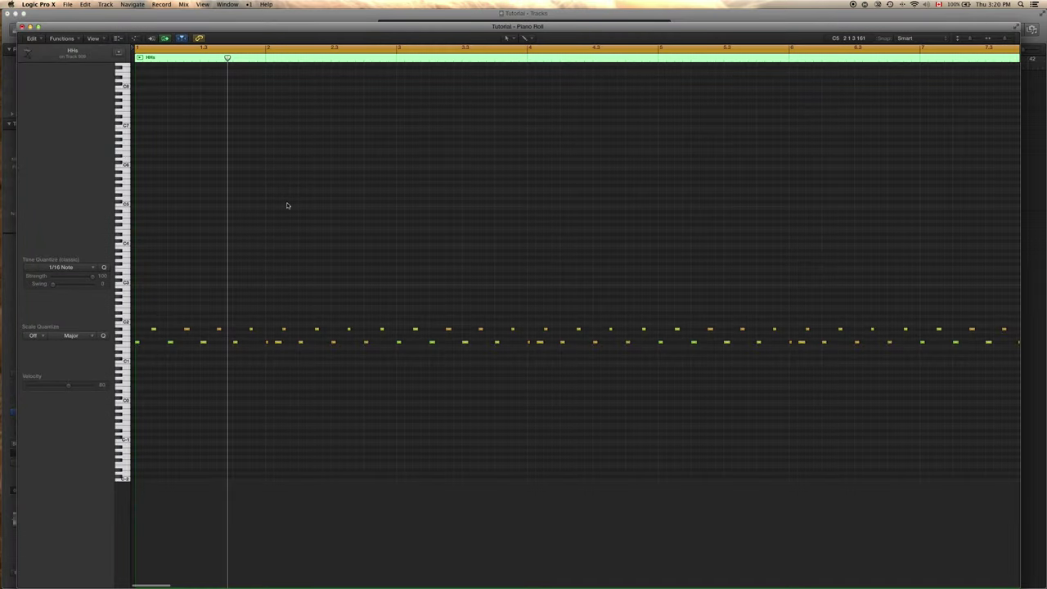
{"action": "scroll", "coordinate": [580, 432], "scroll_direction": "down", "scroll_amount": 5}
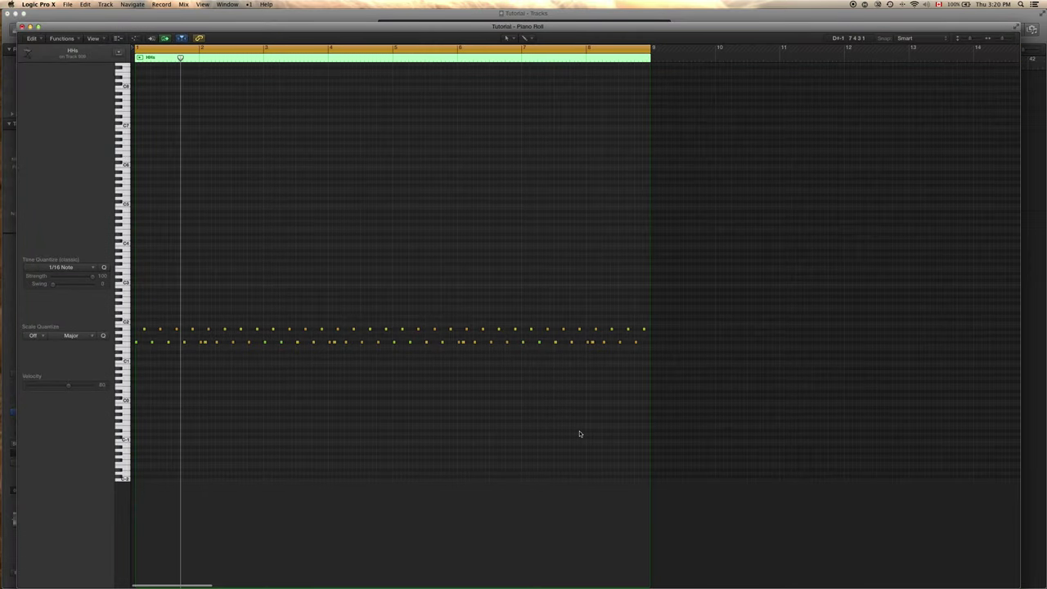
{"action": "scroll", "coordinate": [580, 432], "scroll_direction": "down", "scroll_amount": 1}
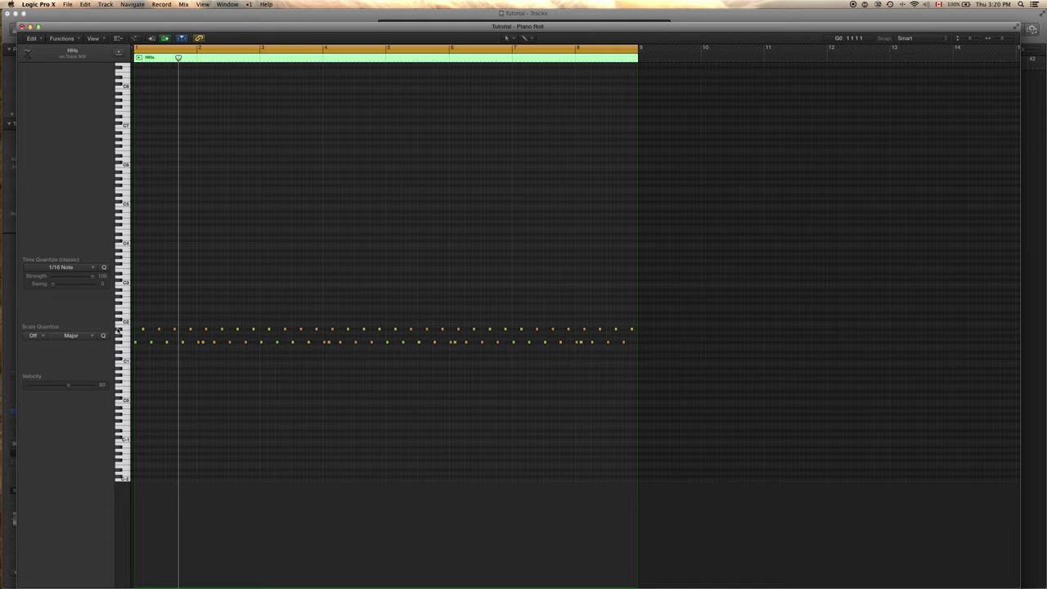
{"action": "left_click", "coordinate": [118, 329]}
{"action": "key", "text": "t"}
{"action": "left_click", "coordinate": [291, 453]}
{"action": "left_click", "coordinate": [159, 329]}
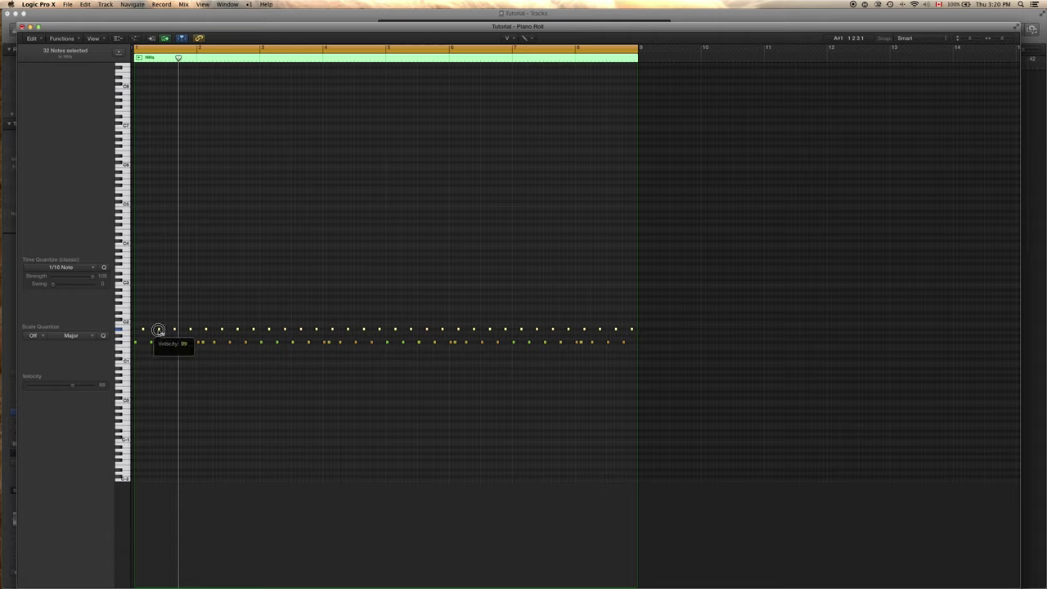
{"action": "left_click_drag", "start_coordinate": [159, 330], "coordinate": [159, 352]}
{"action": "key", "text": "space"}
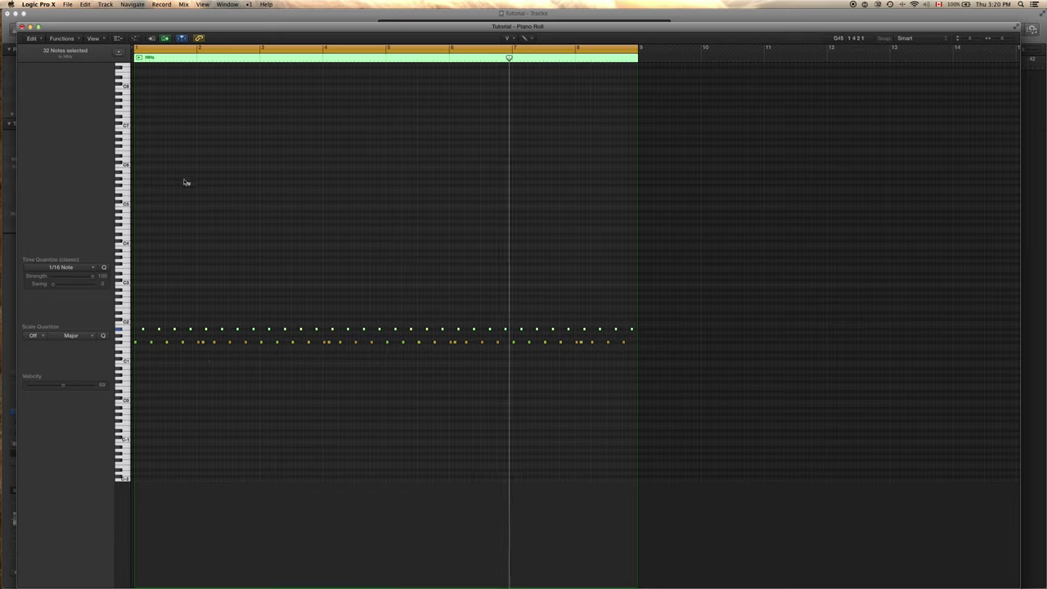
{"action": "left_click", "coordinate": [22, 27]}
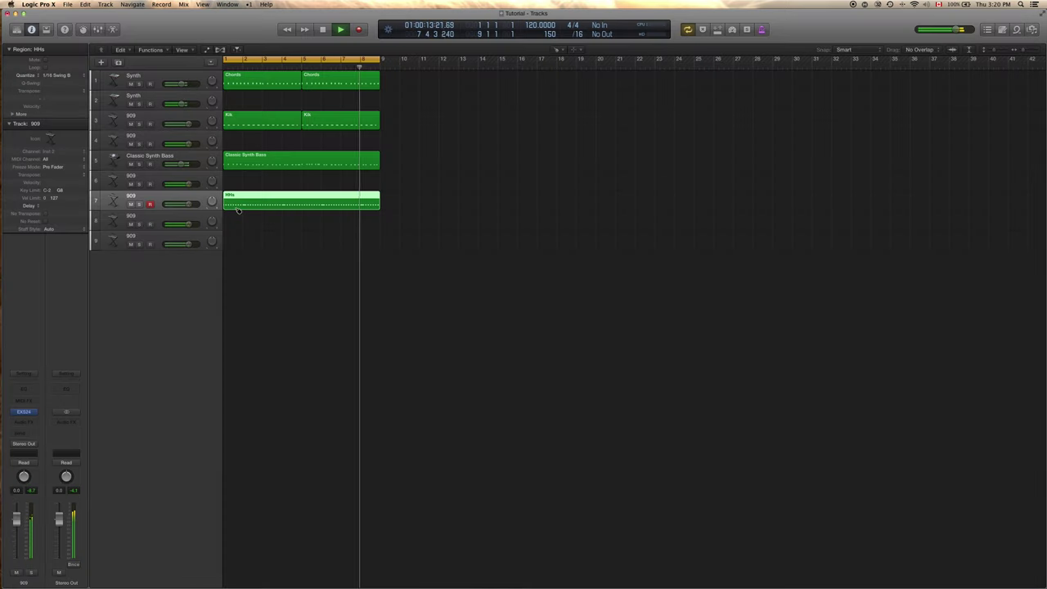
{"action": "key", "text": "space"}
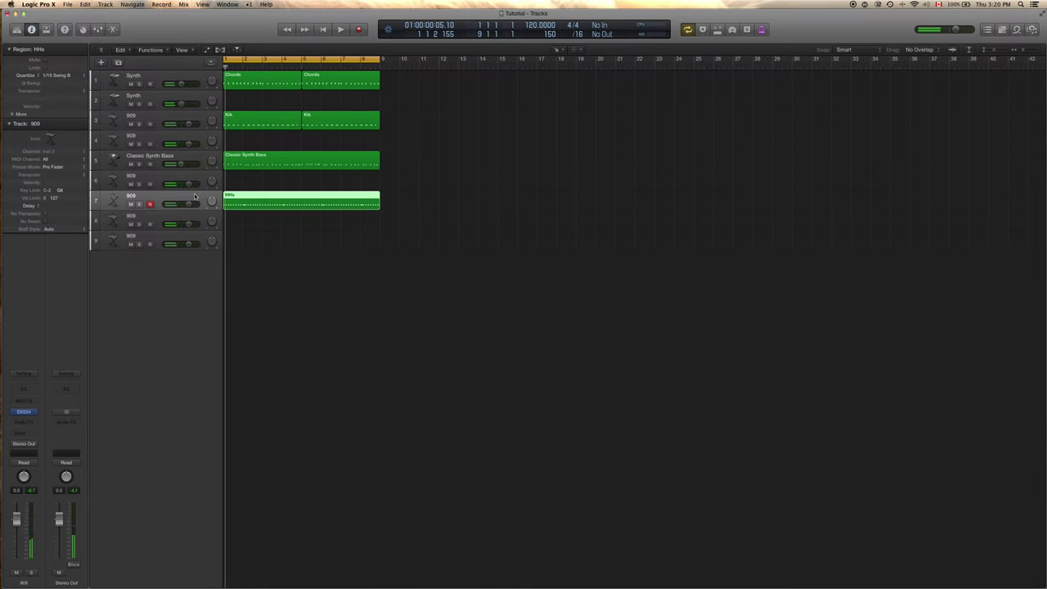
Add four more 909 tracks that share the same instrument channel.
{"action": "key", "text": "super+d"}
{"action": "key", "text": "super+d"}
{"action": "key", "text": "super+d"}
{"action": "key", "text": "super+d"}
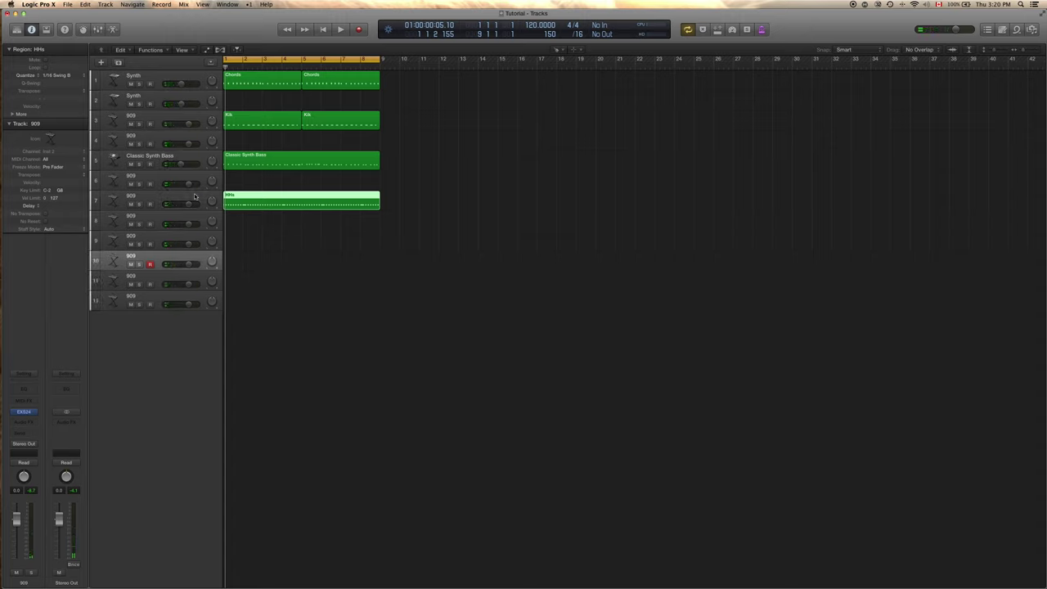
Record a new 909 drum part on track 9 across the eight cycled bars, starting from bar 1.
{"action": "left_click", "coordinate": [187, 240]}
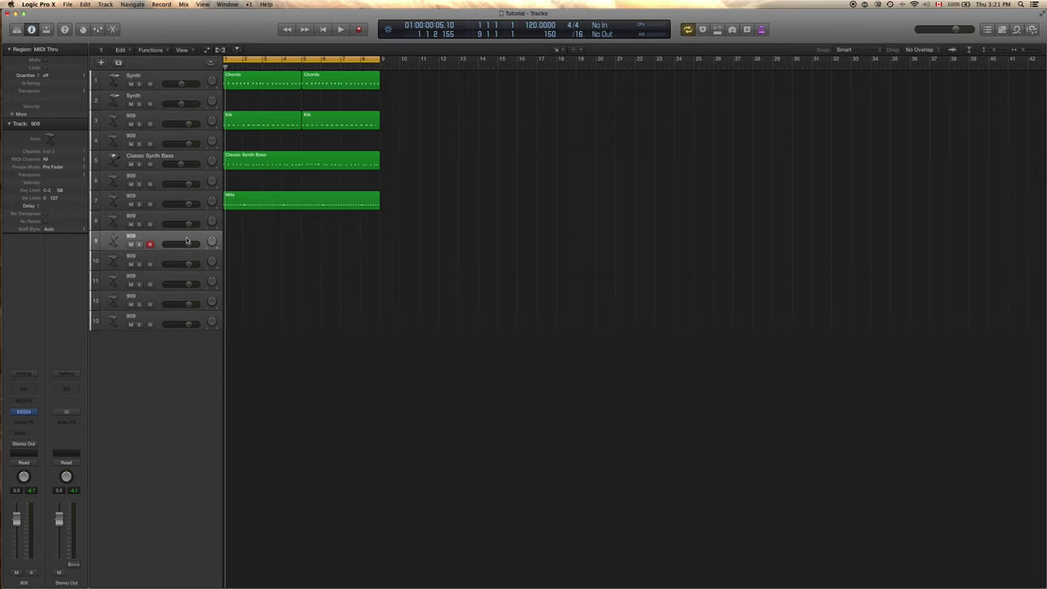
{"action": "key", "text": "space"}
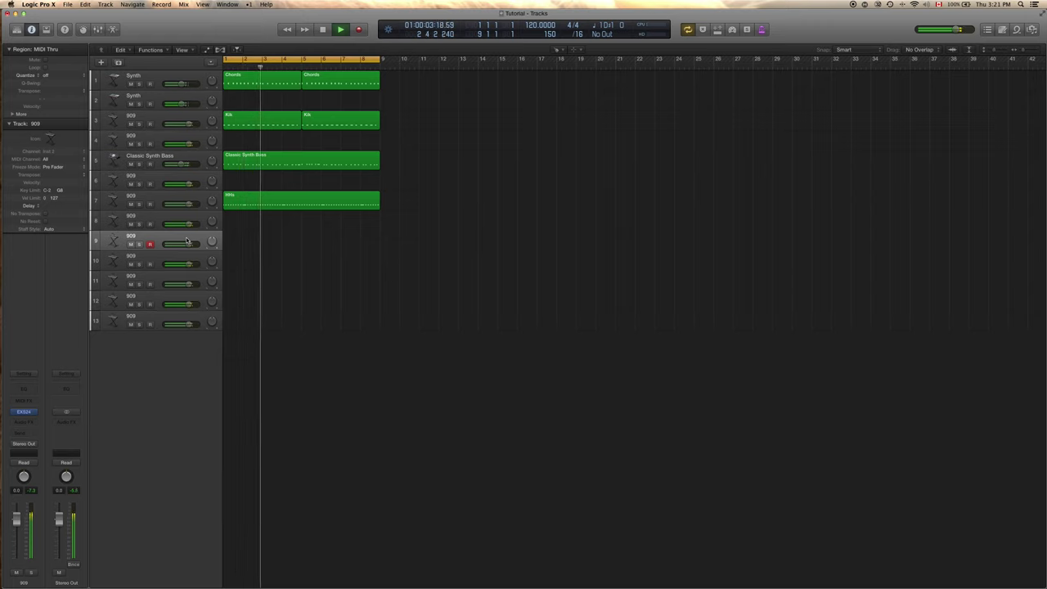
{"action": "key", "text": "Return"}
{"action": "key", "text": "r"}
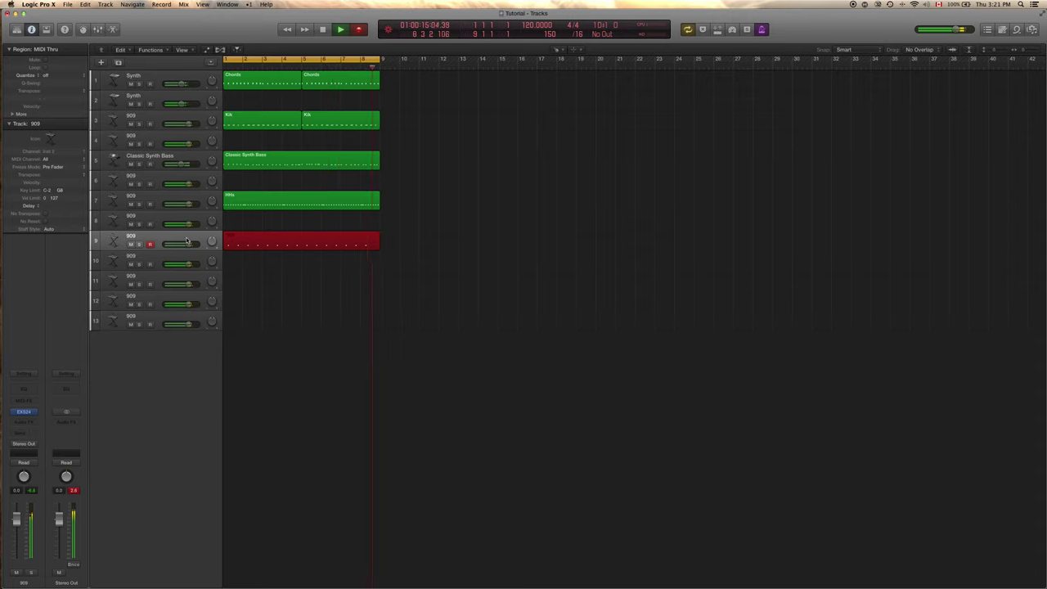
{"action": "key", "text": "space"}
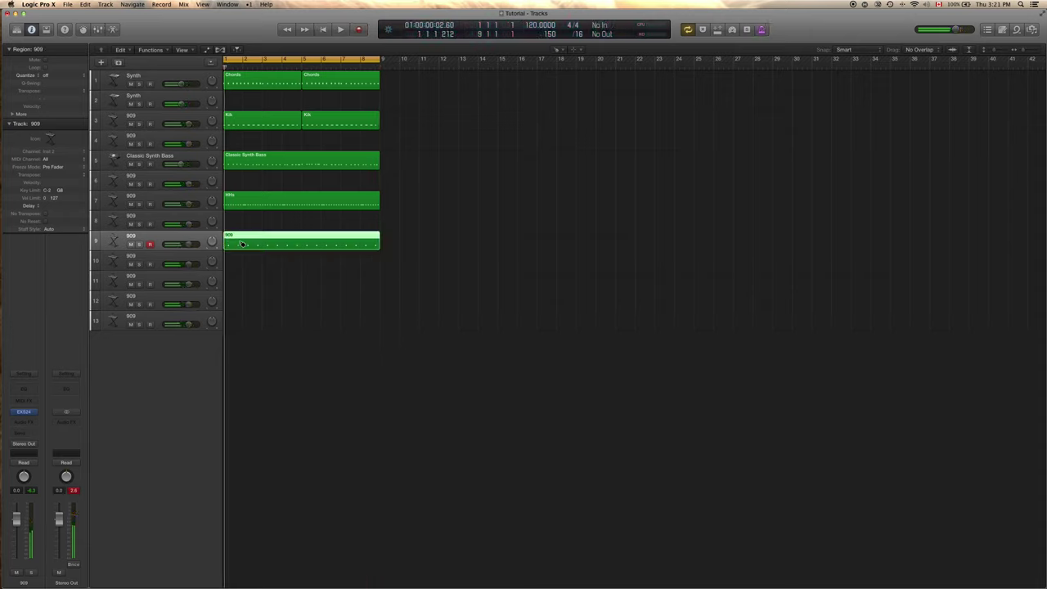
Quantize the new region on track 9 to 1/16 Swing B and name it Clap.
{"action": "left_click", "coordinate": [83, 74]}
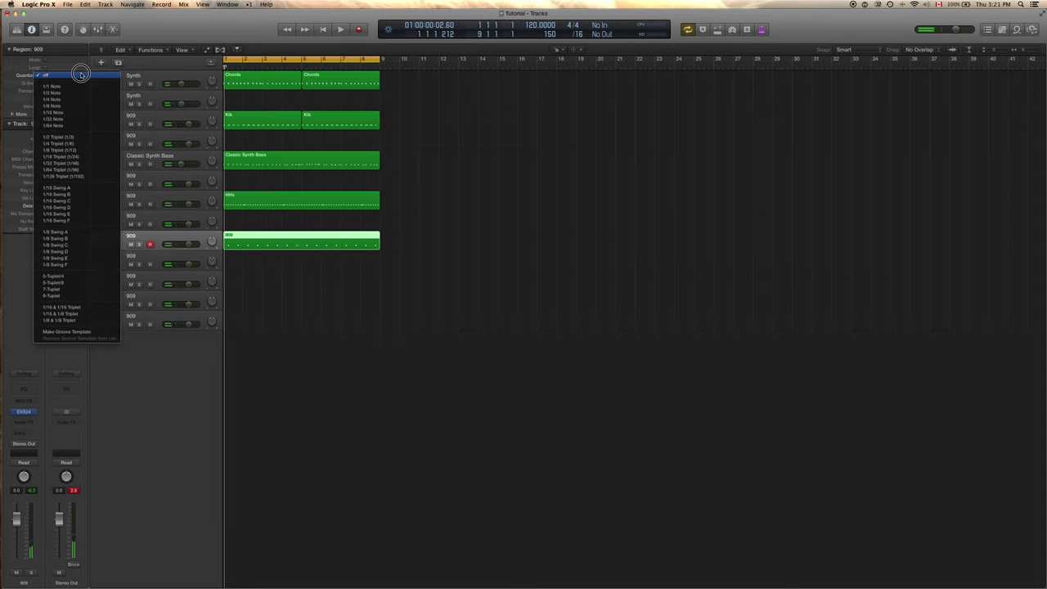
{"action": "left_click", "coordinate": [87, 197]}
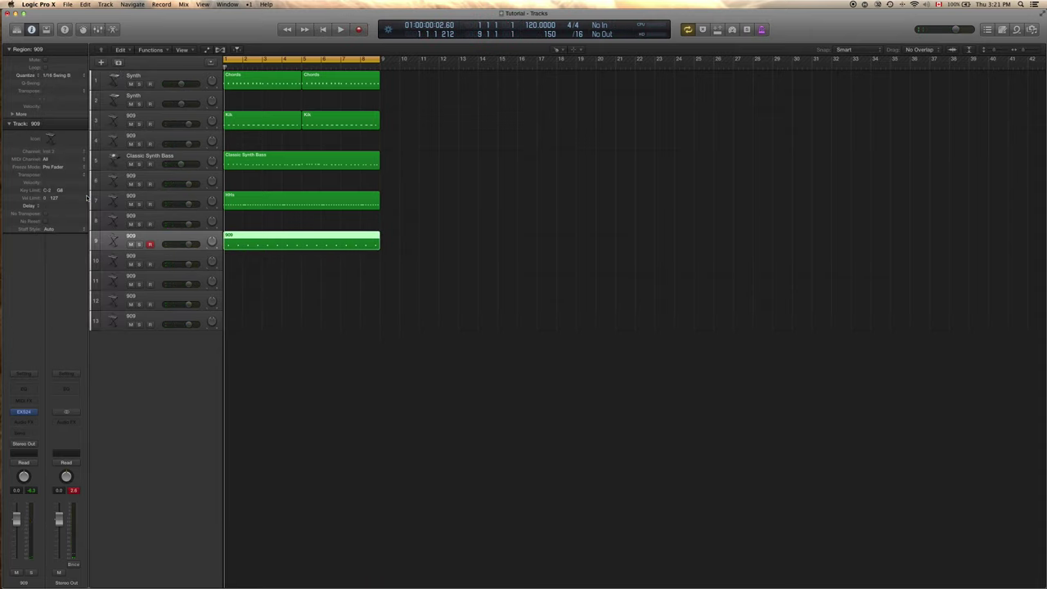
{"action": "right_click", "coordinate": [258, 316]}
{"action": "left_click", "coordinate": [269, 285]}
{"action": "key", "text": "shift+n"}
{"action": "key", "text": "Return"}
Record another 909 drum part on track 11 across the eight cycled bars while the other parts play.
{"action": "left_click", "coordinate": [201, 278]}
{"action": "key", "text": "space"}
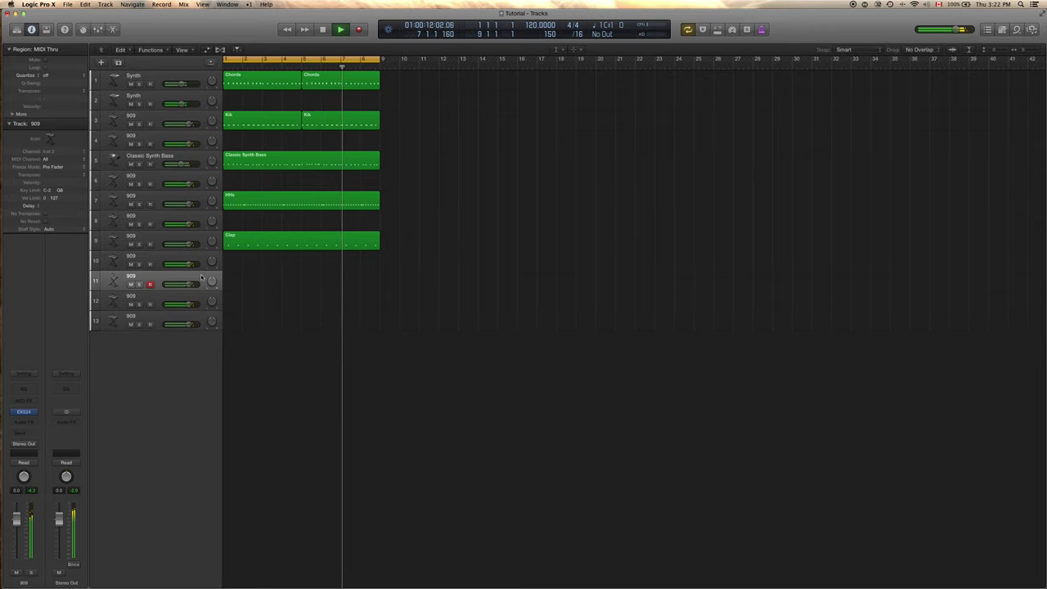
{"action": "key", "text": "space"}
{"action": "key", "text": "r"}
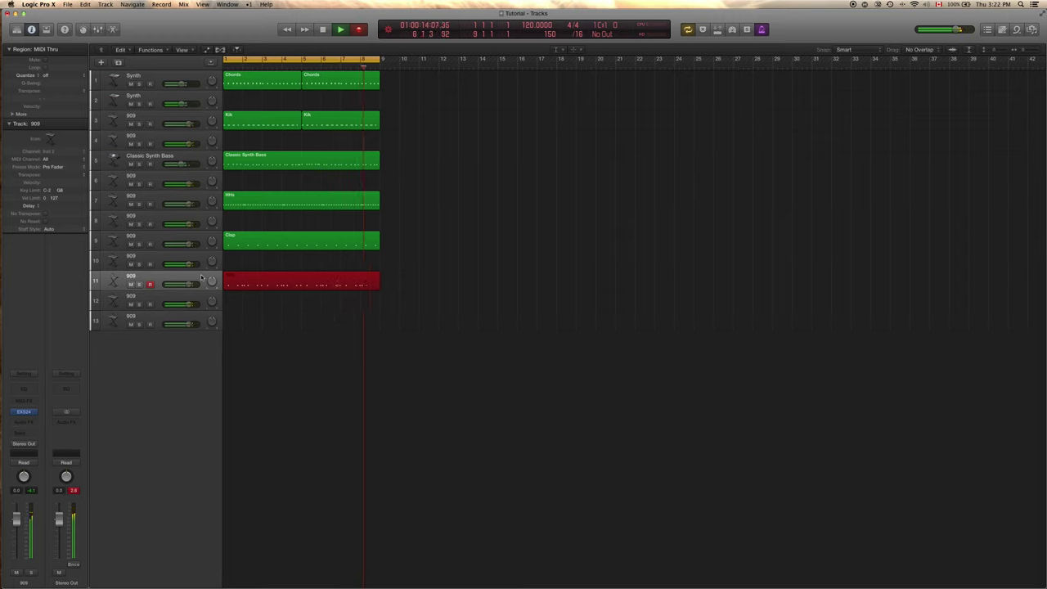
{"action": "key", "text": "space"}
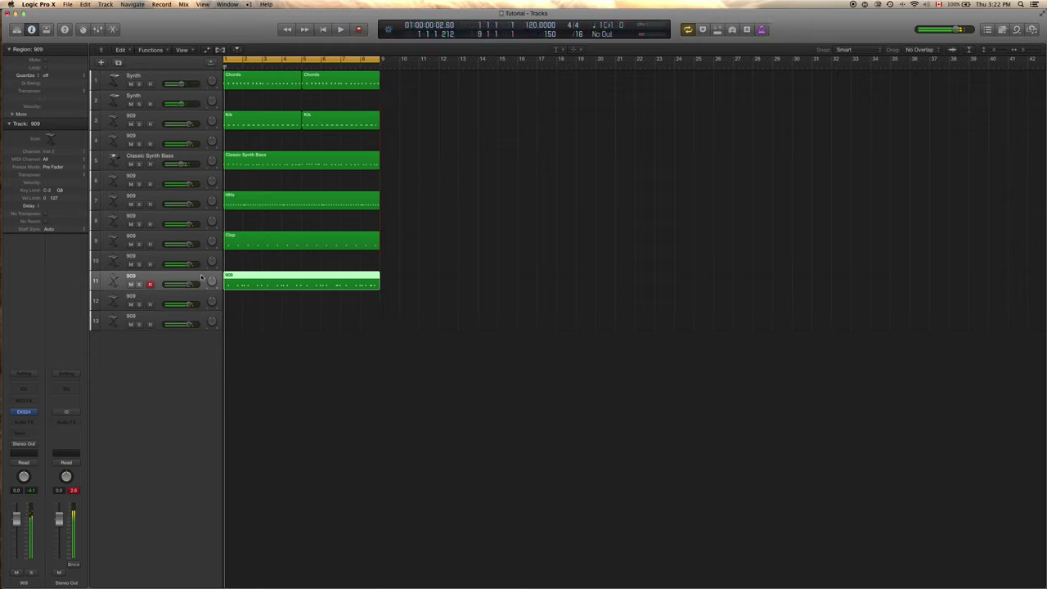
Replace the second half of the track 11 region with a copy of its first four bars, glued into one eight-bar region.
{"action": "key", "text": "t"}
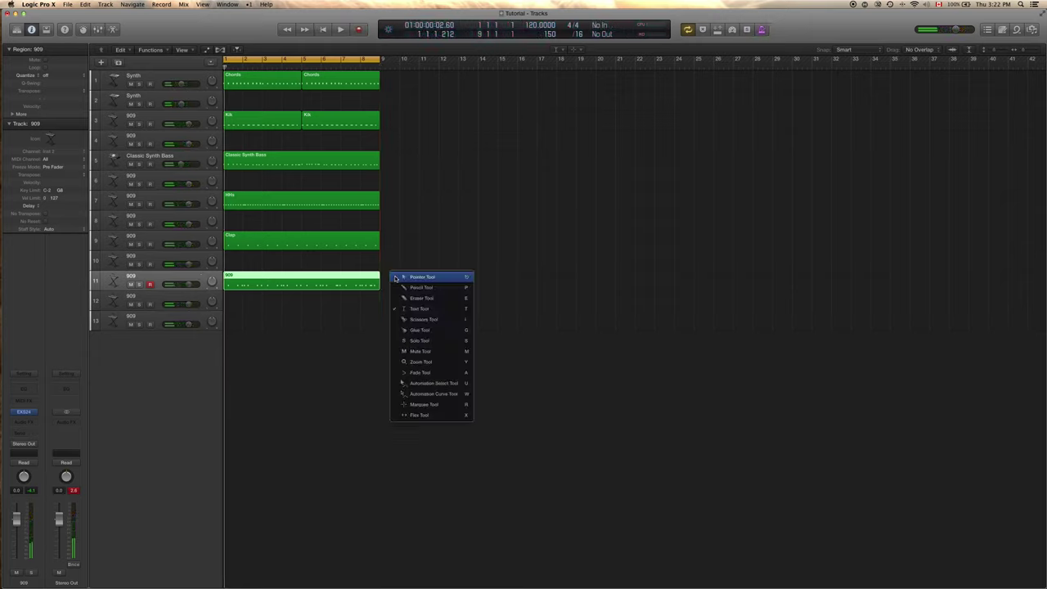
{"action": "left_click", "coordinate": [368, 328]}
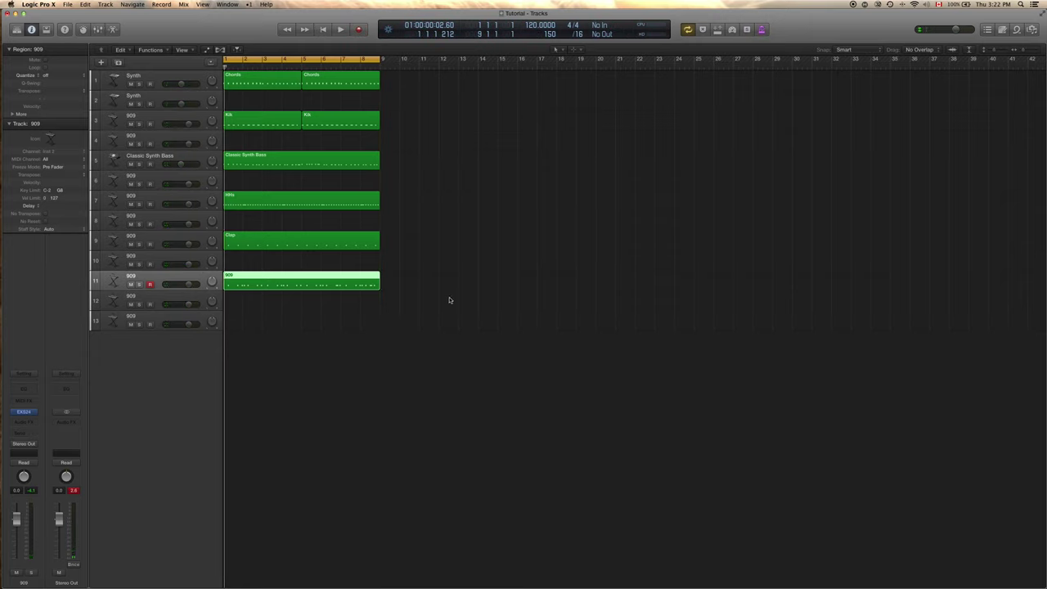
{"action": "left_click_drag", "start_coordinate": [378, 287], "coordinate": [329, 284]}
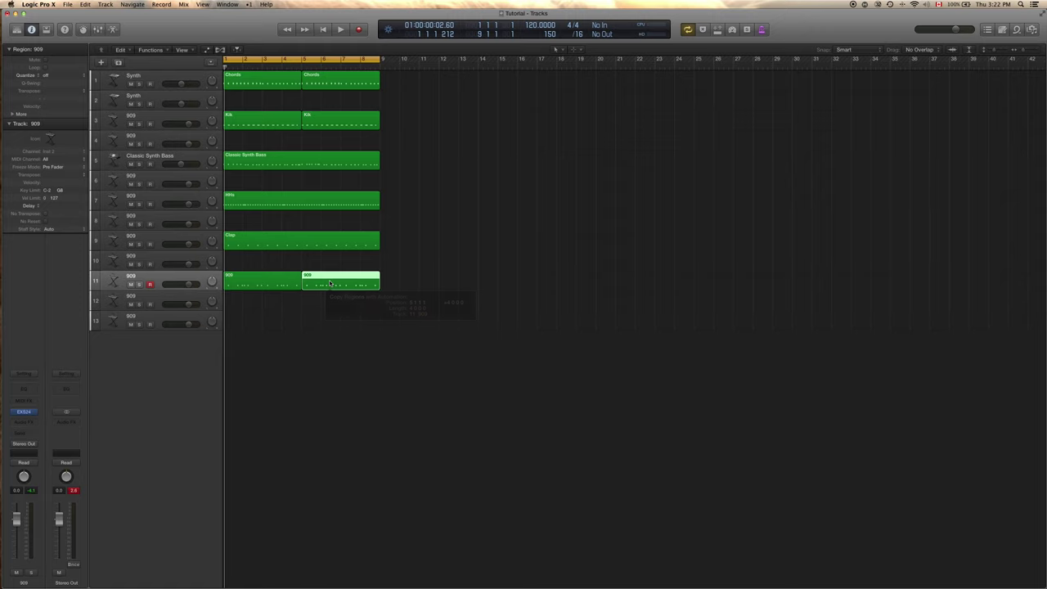
{"action": "left_click_drag", "start_coordinate": [269, 304], "coordinate": [306, 284]}
{"action": "right_click", "coordinate": [307, 285]}
{"action": "key", "text": "Escape"}
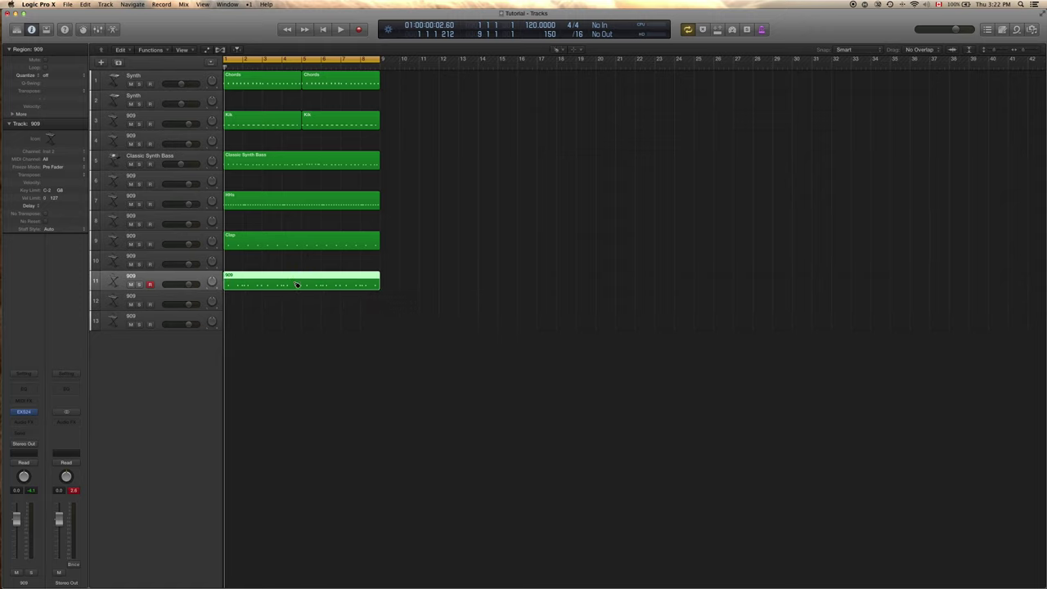
Quantize the track 11 region to 1/16 Swing C, playing the loop before and after the change.
{"action": "key", "text": "space"}
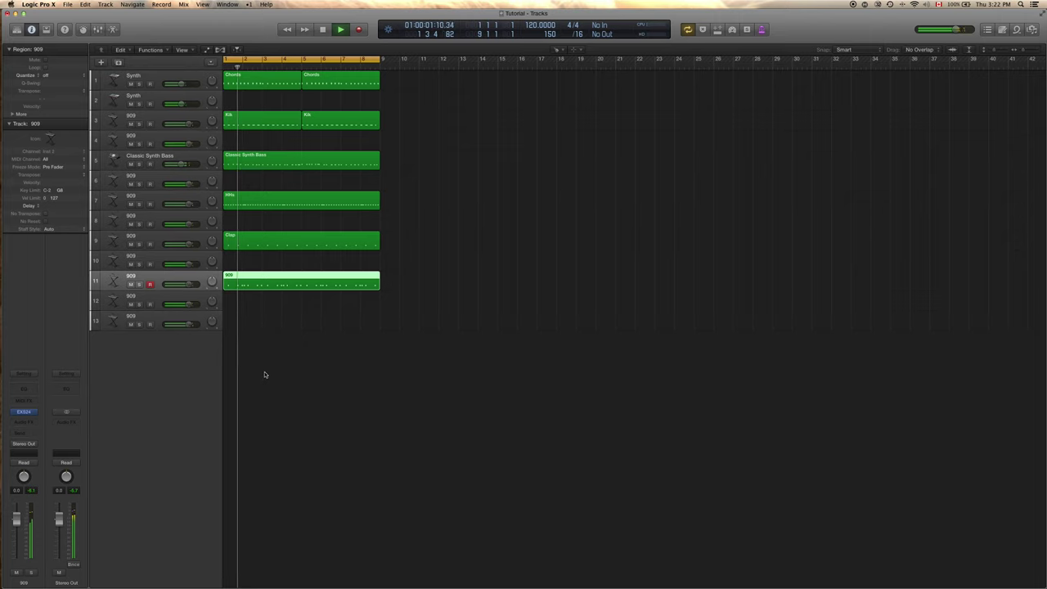
{"action": "key", "text": "space"}
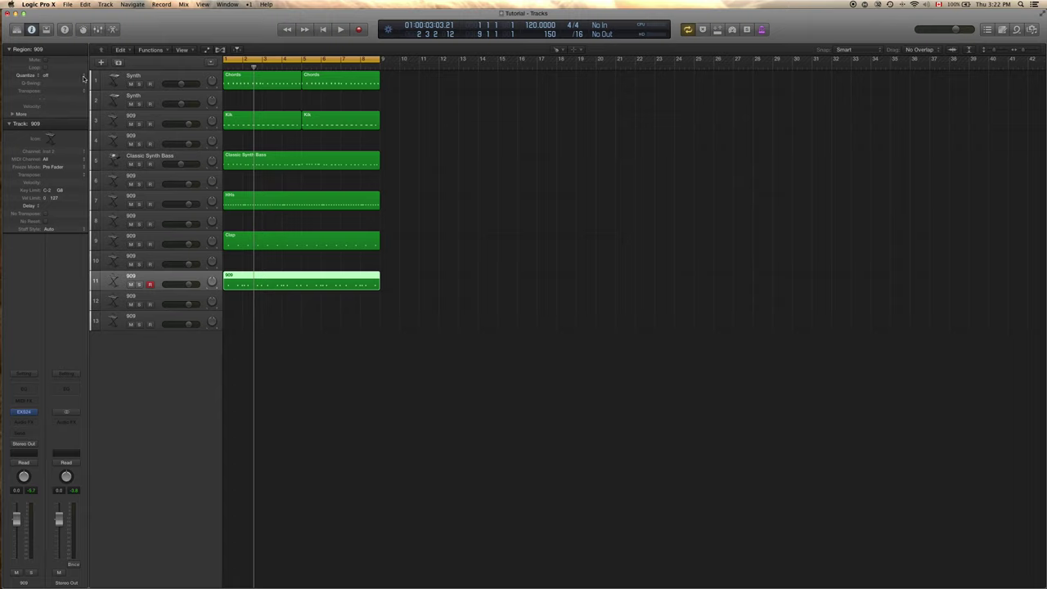
{"action": "left_click_drag", "start_coordinate": [83, 77], "coordinate": [80, 189]}
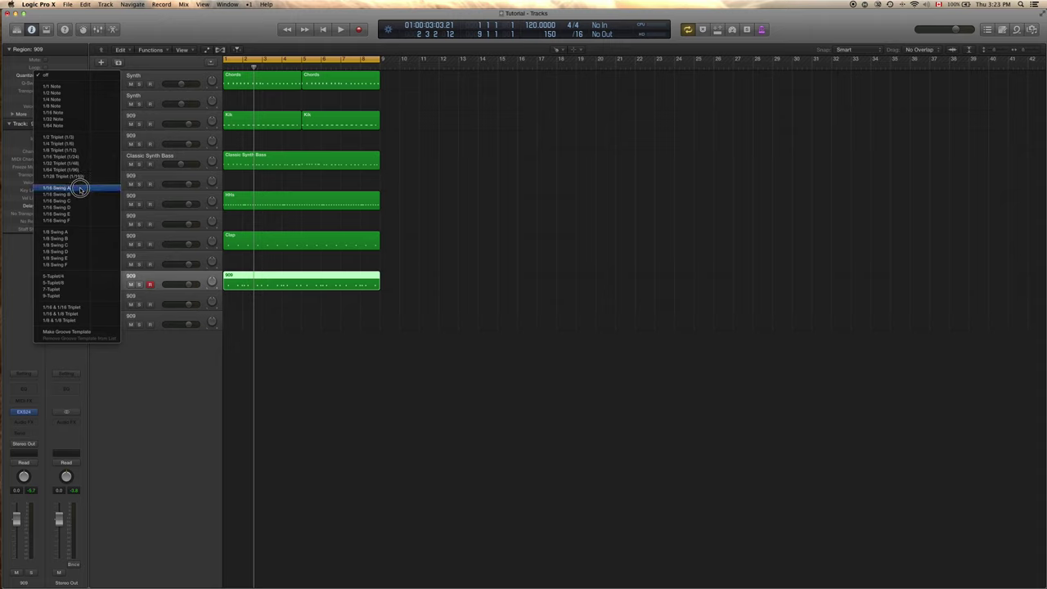
{"action": "left_click_drag", "start_coordinate": [79, 189], "coordinate": [79, 194]}
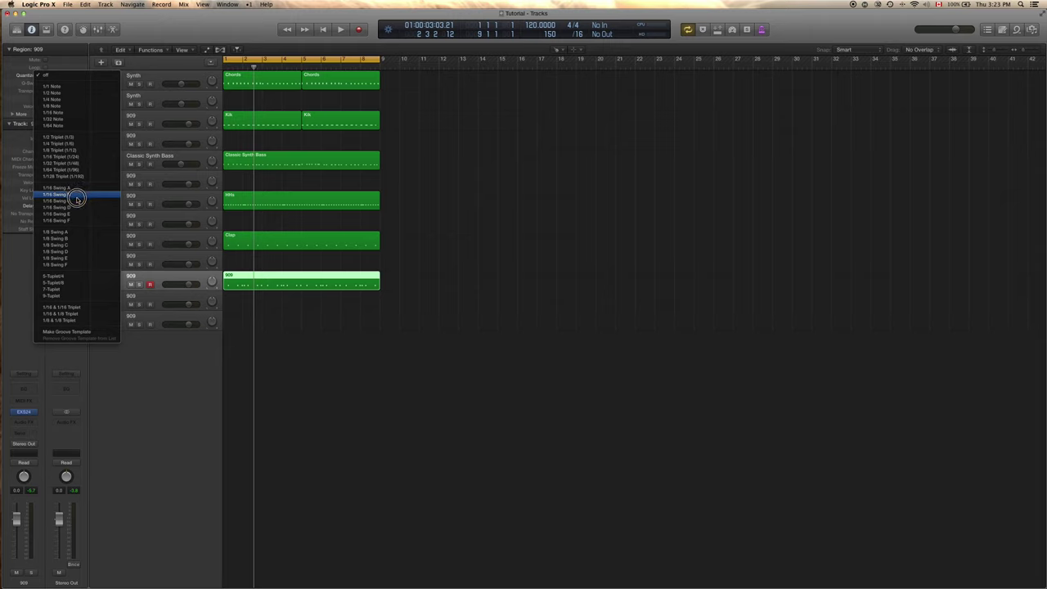
{"action": "left_click_drag", "start_coordinate": [77, 197], "coordinate": [77, 200]}
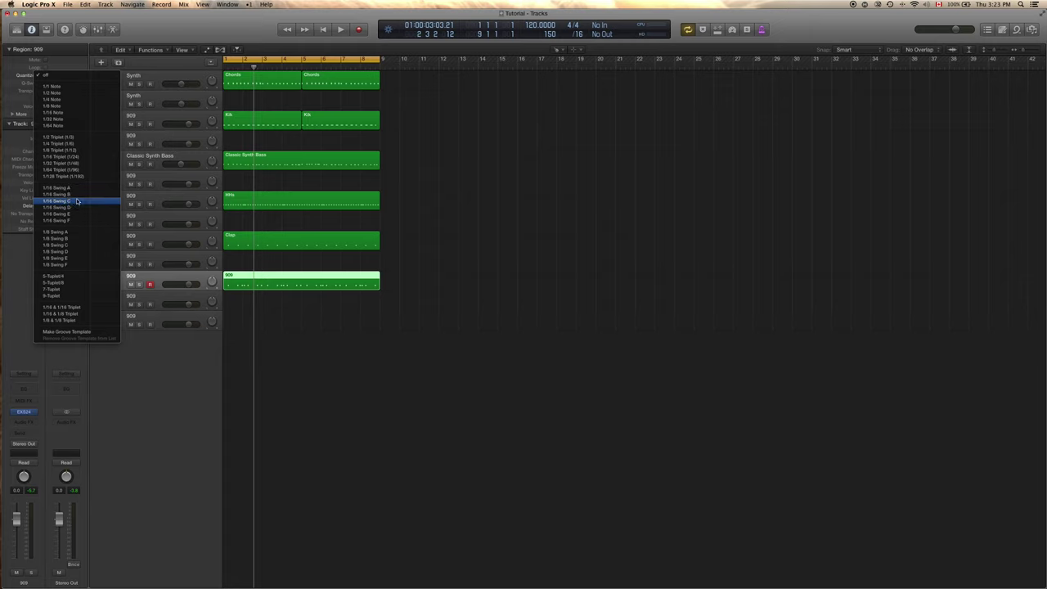
{"action": "left_click_drag", "start_coordinate": [77, 201], "coordinate": [77, 200]}
{"action": "key", "text": "space"}
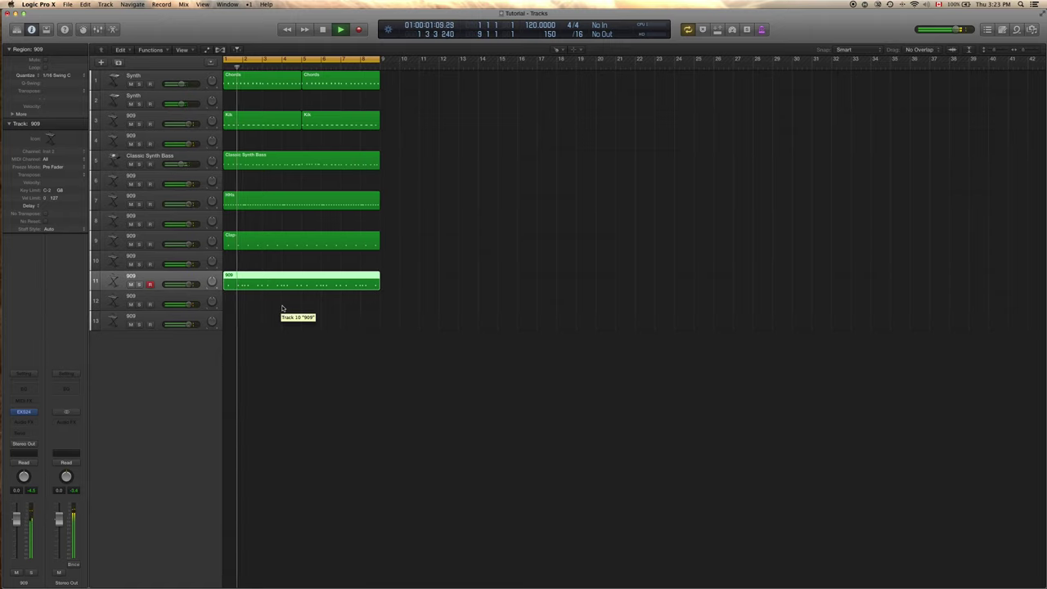
{"action": "key", "text": "space"}
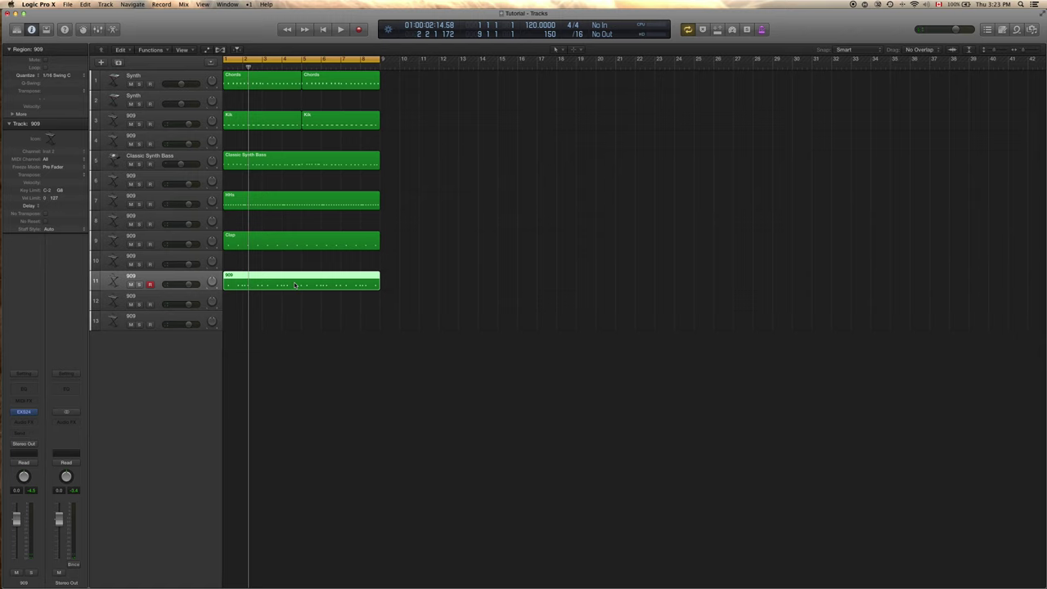
Open the track 11 region in the Piano Roll, delete the C#1 note at the very end of bar 4 and play it back.
{"action": "double_click", "coordinate": [294, 285]}
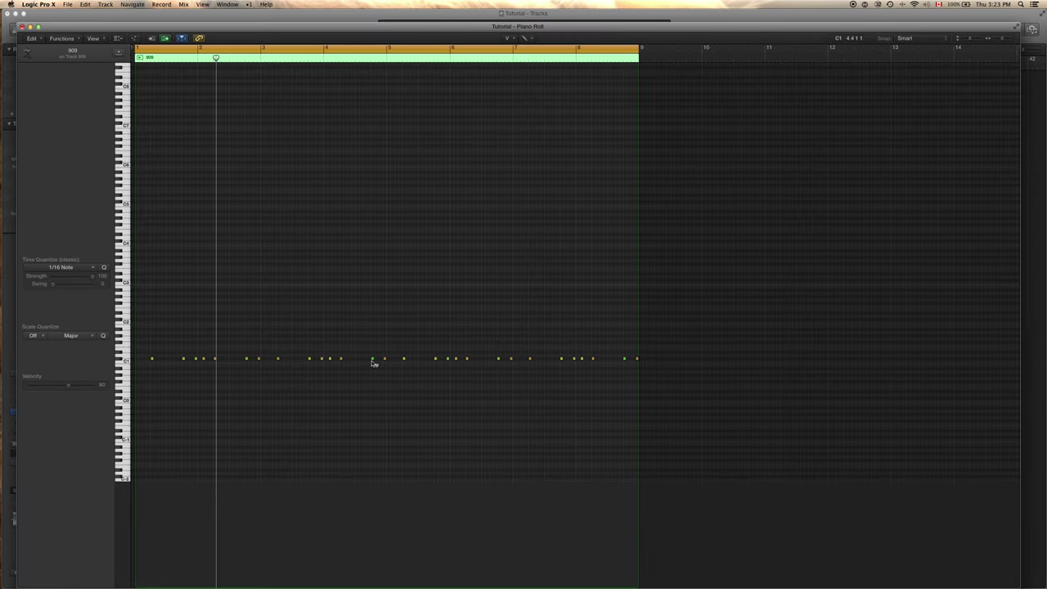
{"action": "left_click", "coordinate": [372, 359]}
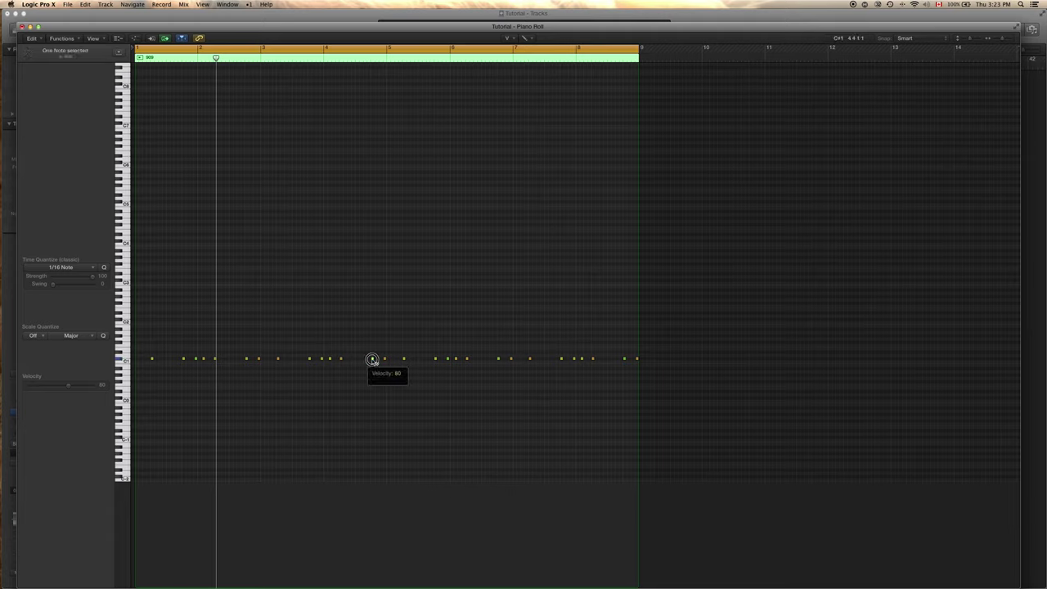
{"action": "left_click_drag", "start_coordinate": [372, 359], "coordinate": [512, 375]}
{"action": "key", "text": "Return"}
{"action": "key", "text": "space"}
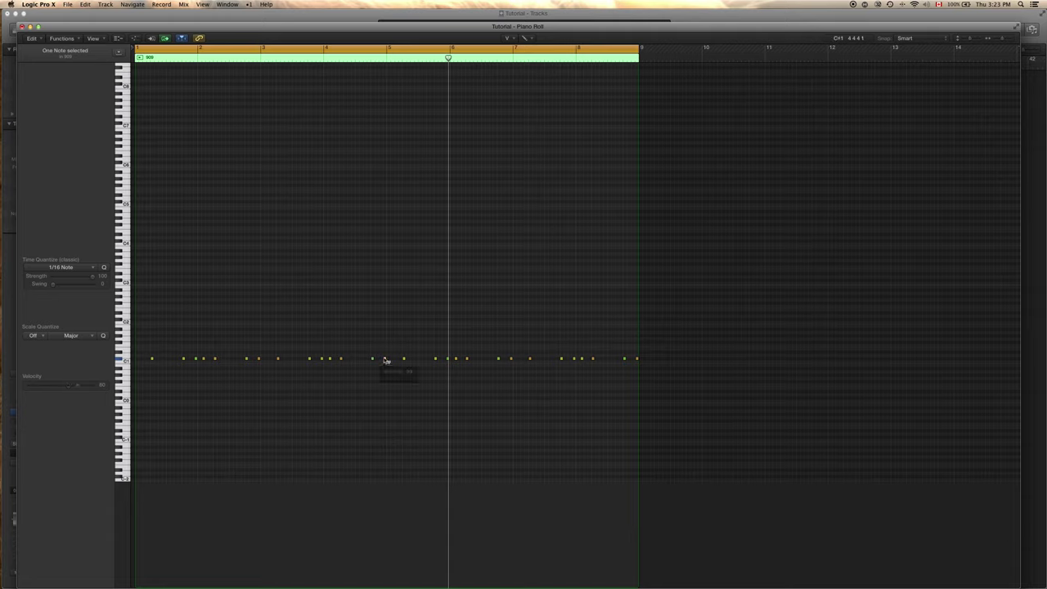
{"action": "key", "text": "Return"}
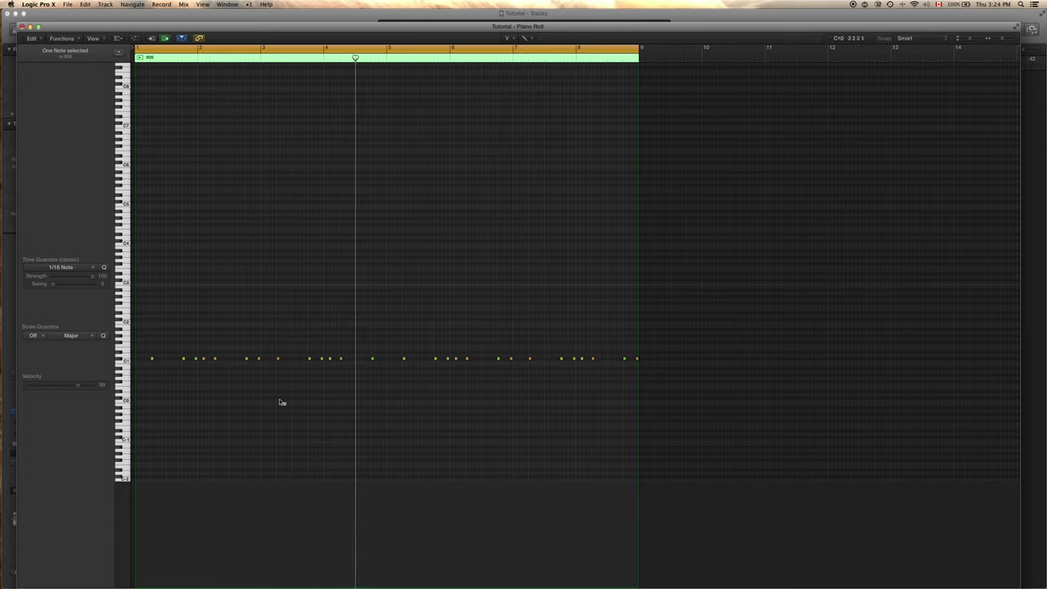
{"action": "key", "text": "space"}
Delete the C#1 note at the very end of bar 2, play back the part and close the Piano Roll.
{"action": "left_click", "coordinate": [260, 359]}
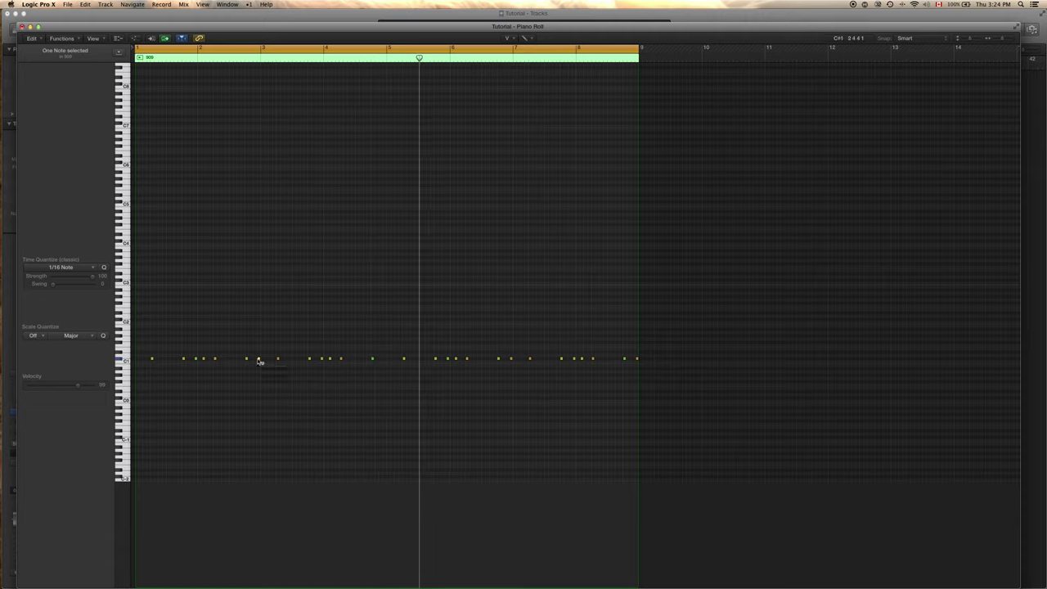
{"action": "key", "text": "ctrl+m"}
{"action": "key", "text": "Return"}
{"action": "key", "text": "space"}
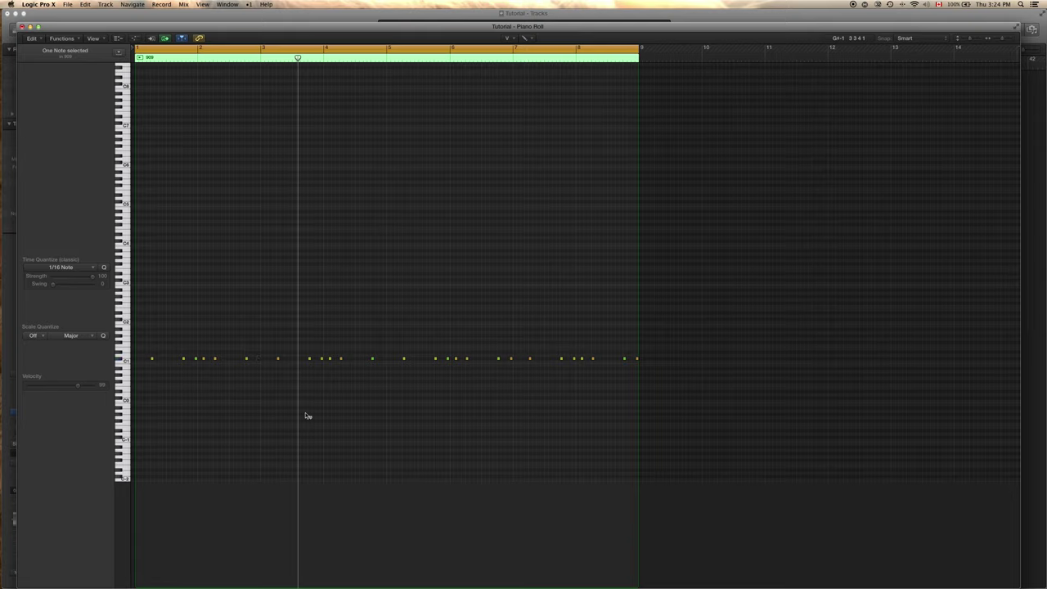
{"action": "key", "text": "space"}
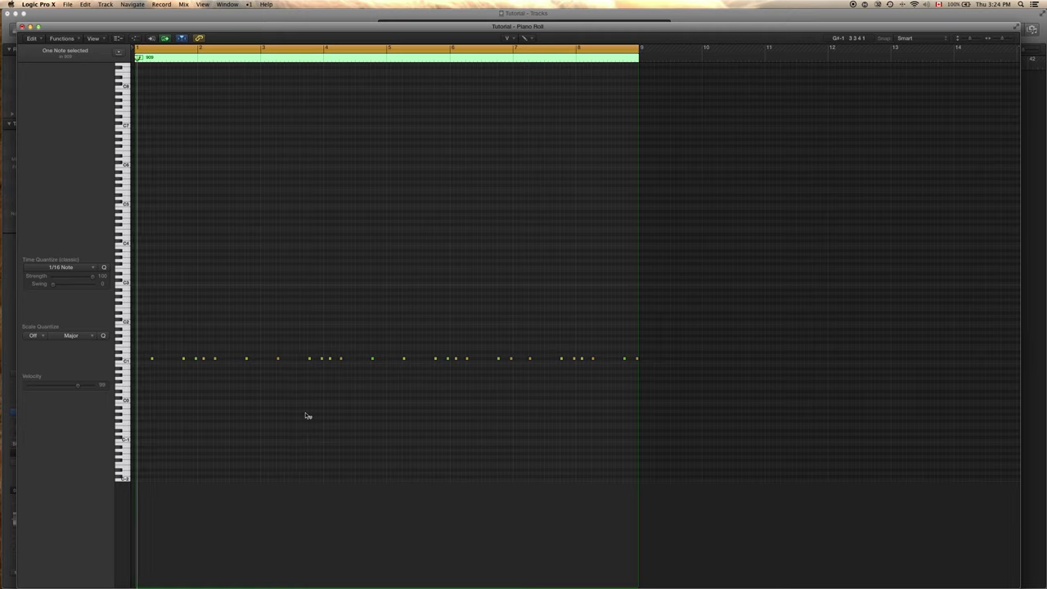
{"action": "key", "text": "super+w"}
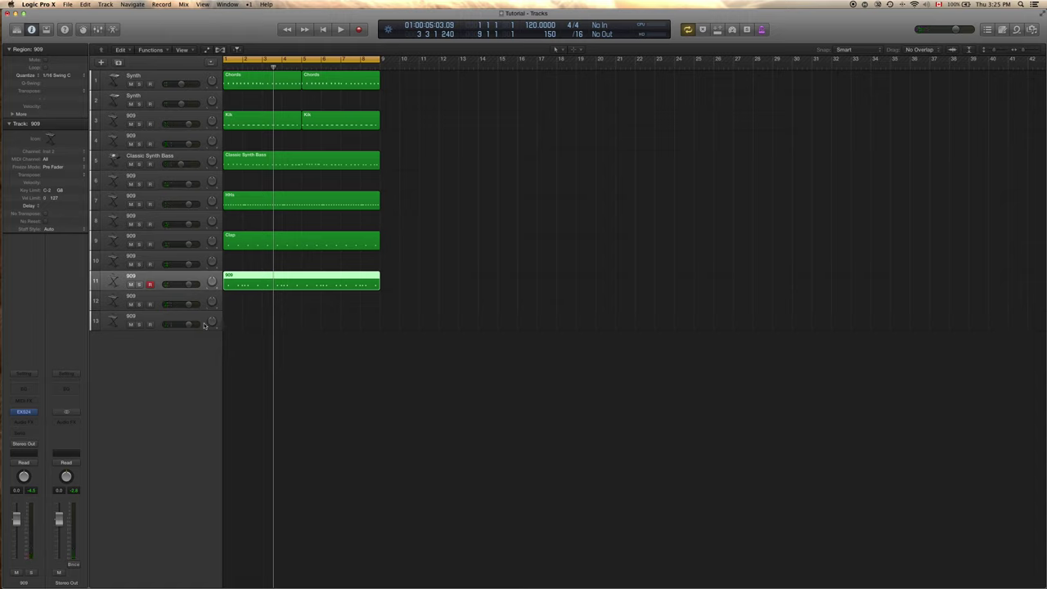
Add a new track with its own separate instrument channel directly below track 12.
{"action": "left_click", "coordinate": [161, 318]}
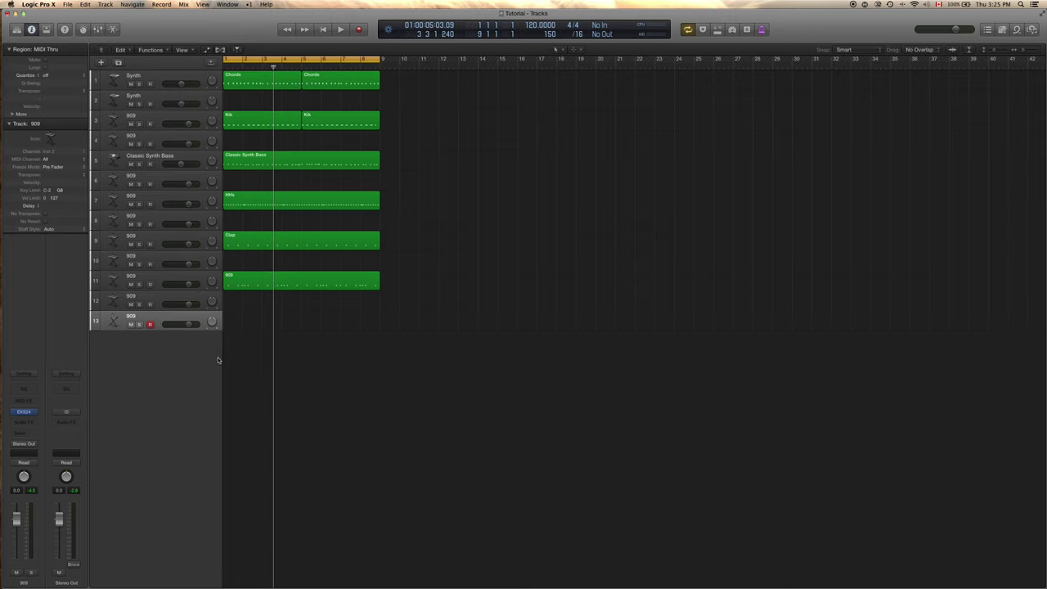
{"action": "left_click", "coordinate": [186, 300]}
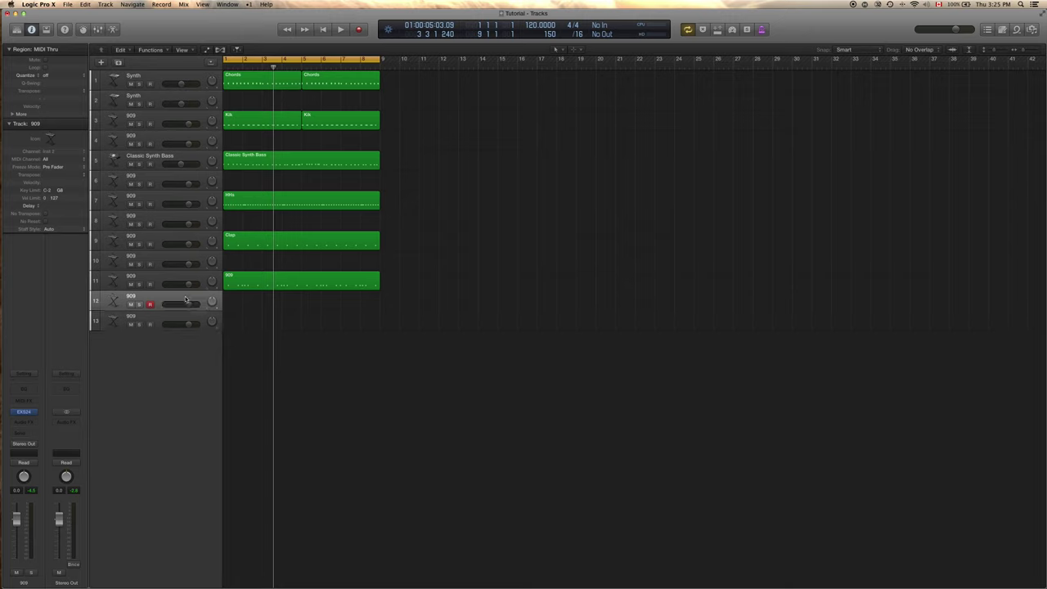
{"action": "key", "text": "super+d"}
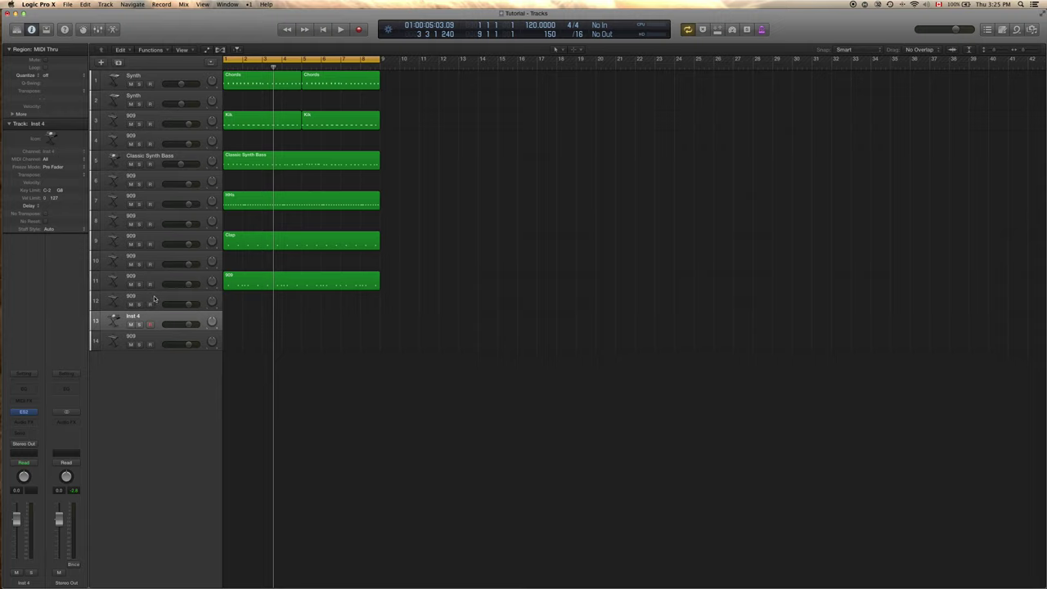
Load the EXS24 sampler in stereo on the new track 13.
{"action": "mouse_move", "coordinate": [24, 414]}
{"action": "left_click", "coordinate": [29, 413]}
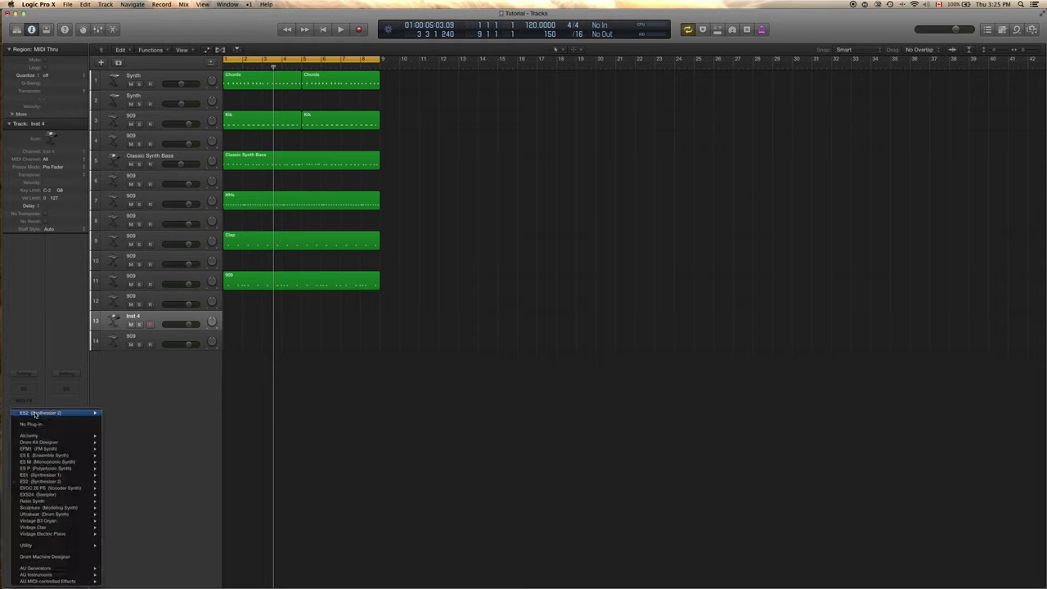
{"action": "mouse_move", "coordinate": [66, 471]}
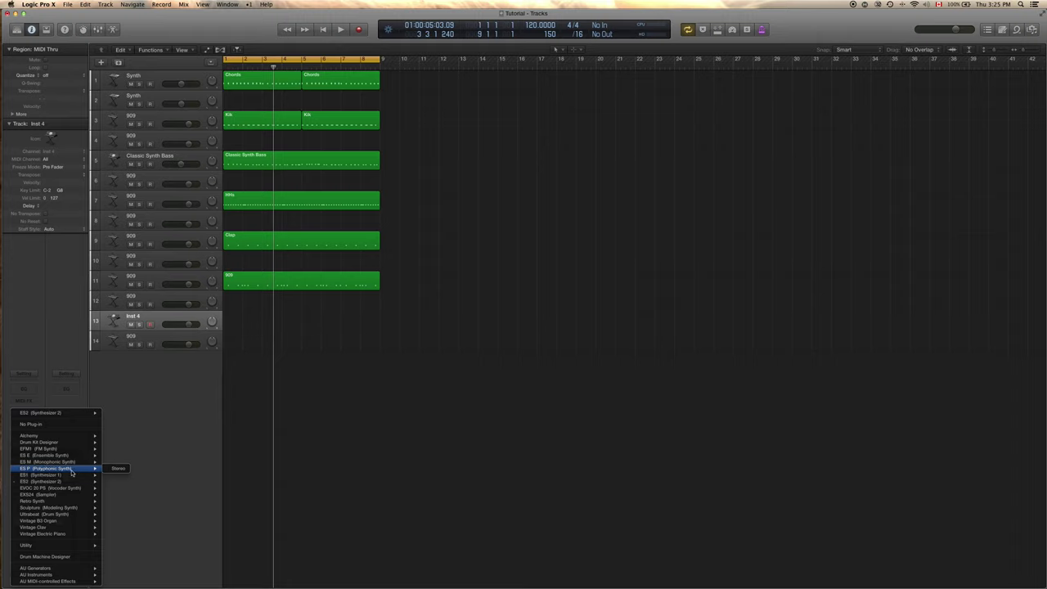
{"action": "mouse_move", "coordinate": [57, 495]}
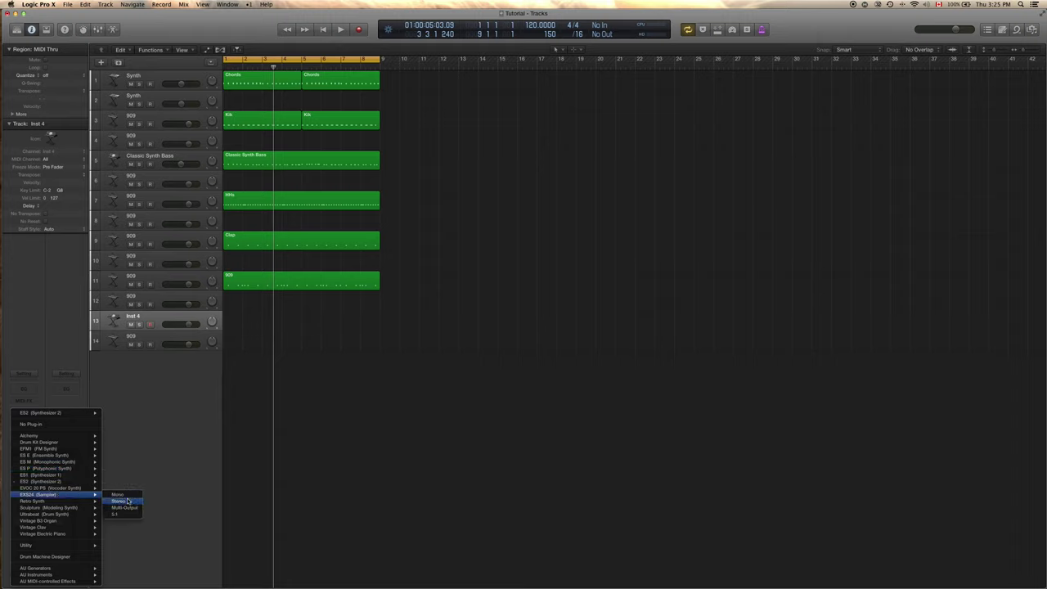
{"action": "left_click", "coordinate": [118, 500]}
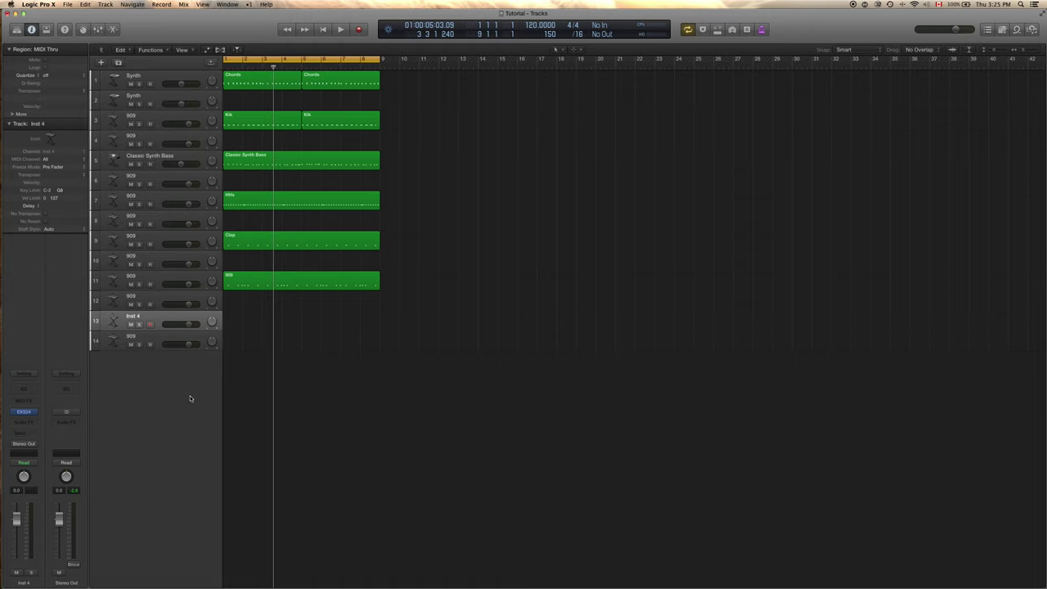
Load Alchemy in stereo as the instrument on track 13 and choose the Air Choir Sweep preset from the Pads category.
{"action": "left_click", "coordinate": [37, 411]}
{"action": "mouse_move", "coordinate": [61, 437]}
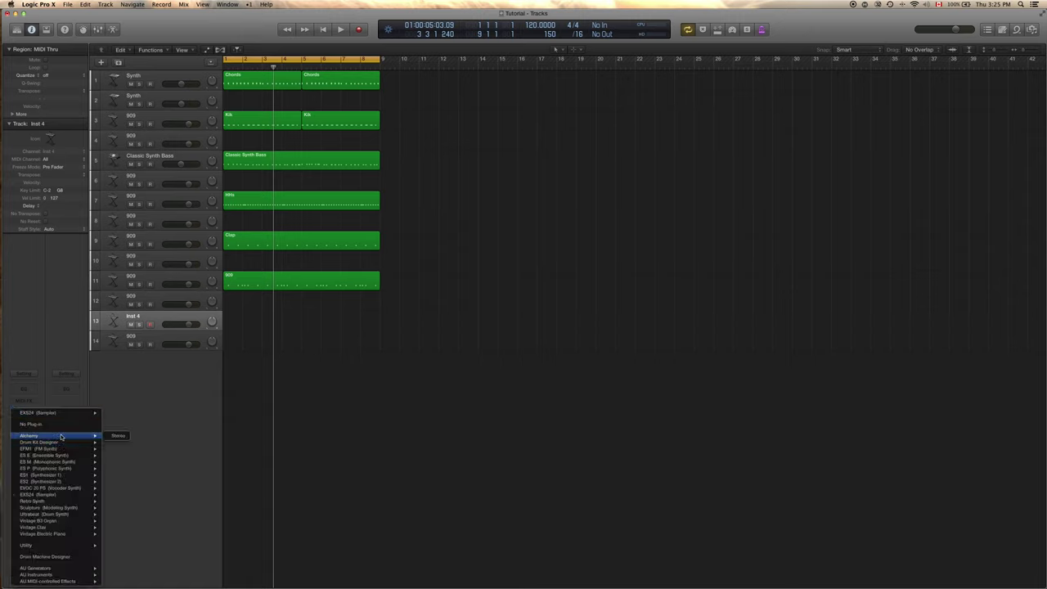
{"action": "left_click", "coordinate": [119, 436]}
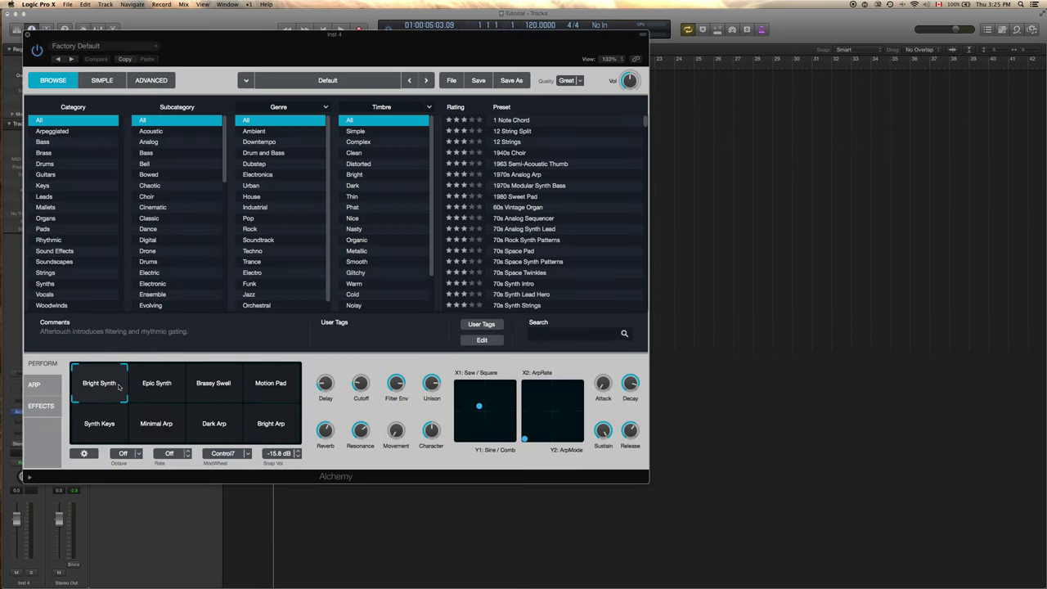
{"action": "left_click", "coordinate": [45, 230]}
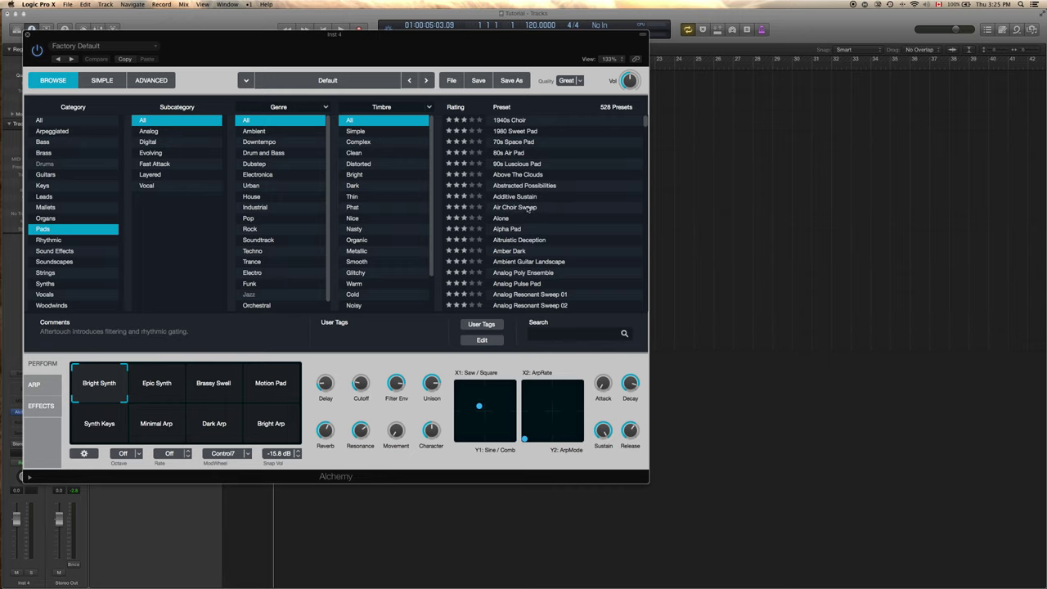
{"action": "left_click", "coordinate": [525, 207]}
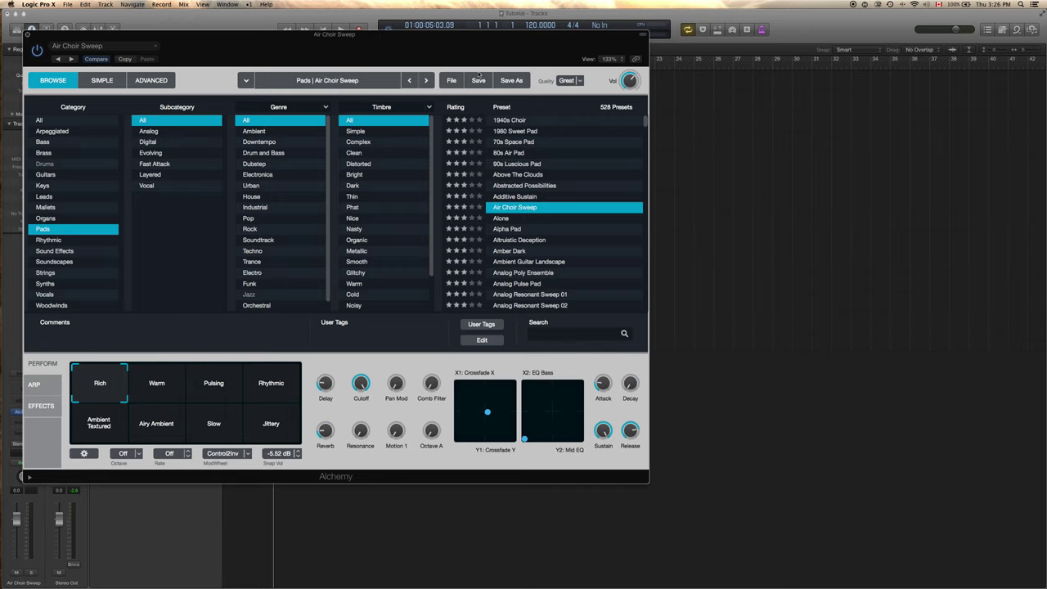
Record an eight-bar pad chord part with the Air Choir Sweep sound on track 13 and close the Alchemy window.
{"action": "left_click_drag", "start_coordinate": [409, 39], "coordinate": [672, 69]}
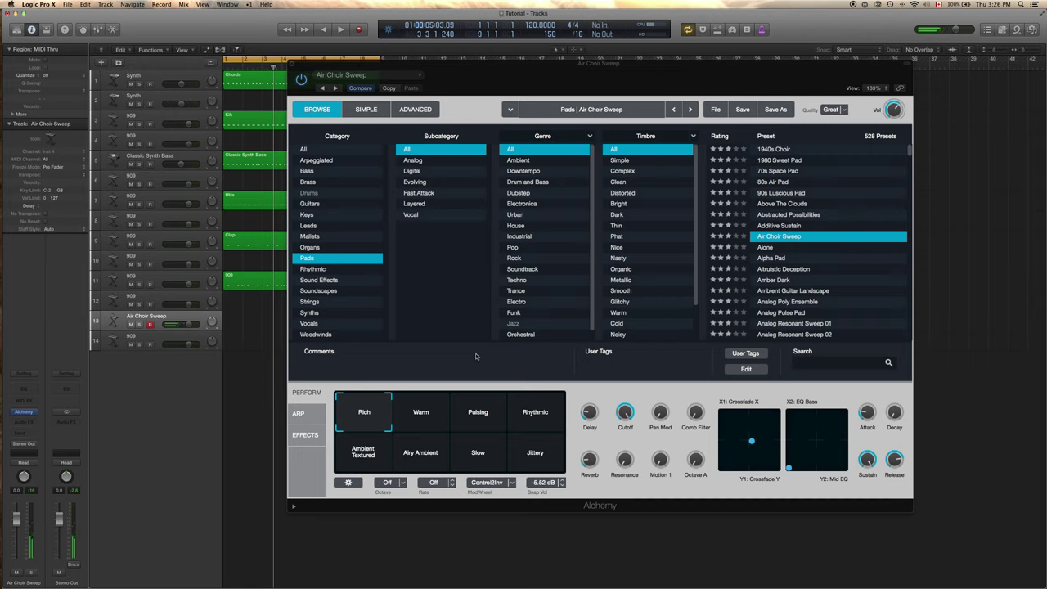
{"action": "key", "text": "space"}
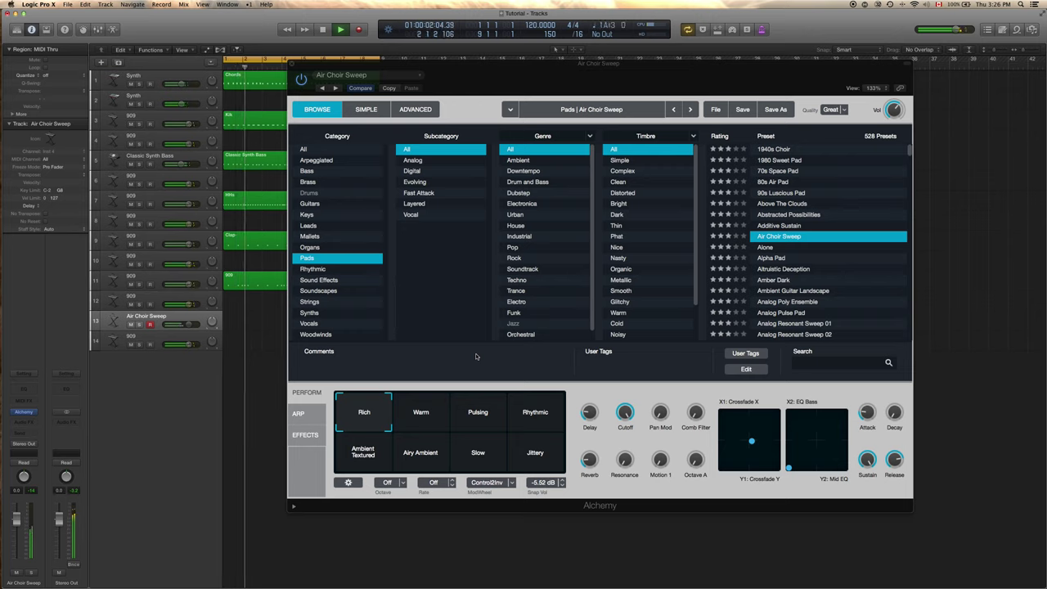
{"action": "key", "text": "space"}
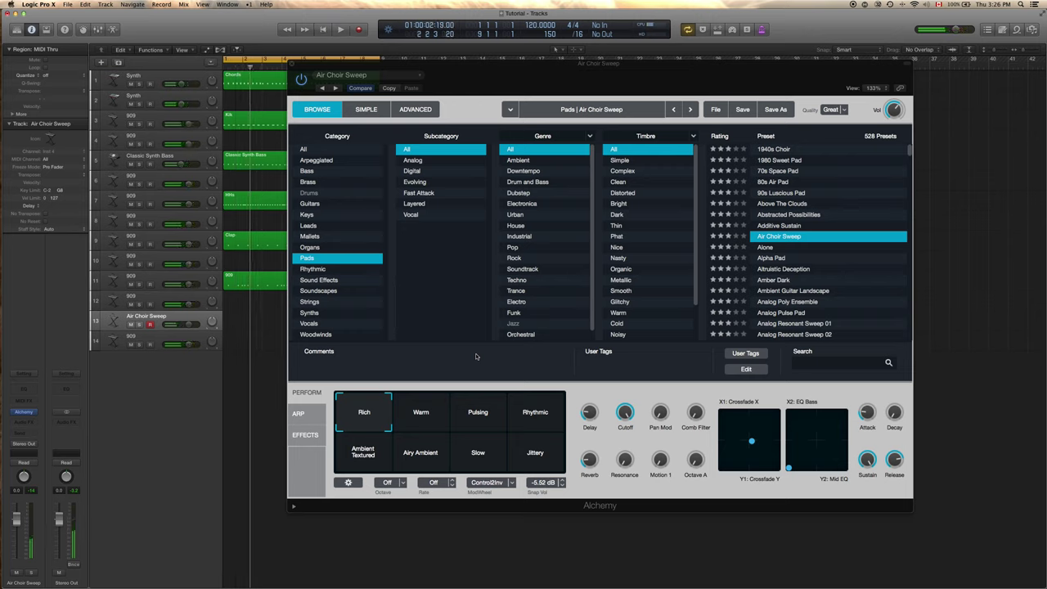
{"action": "key", "text": "space"}
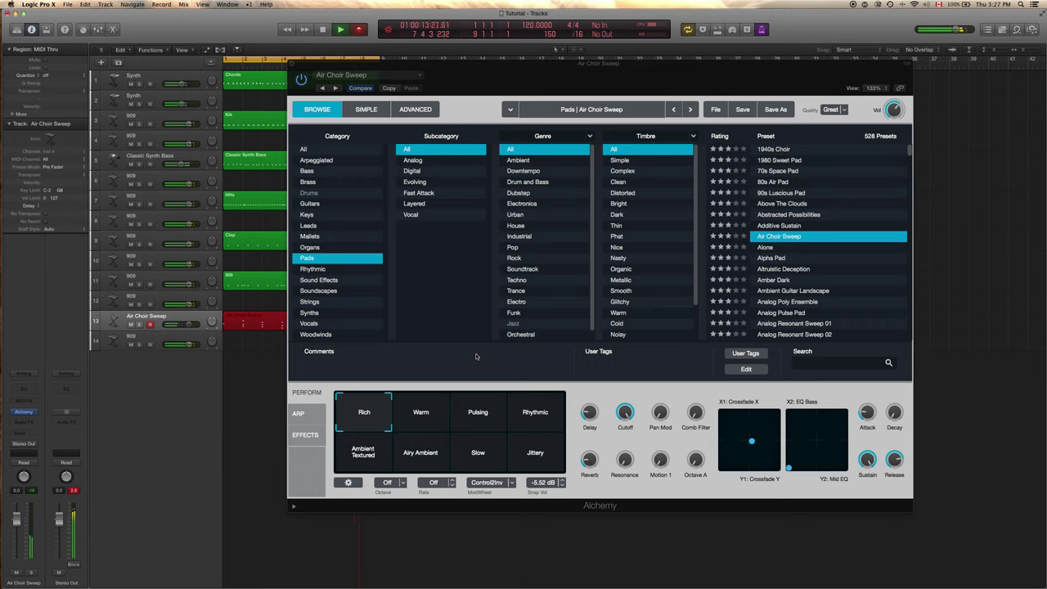
{"action": "key", "text": "space"}
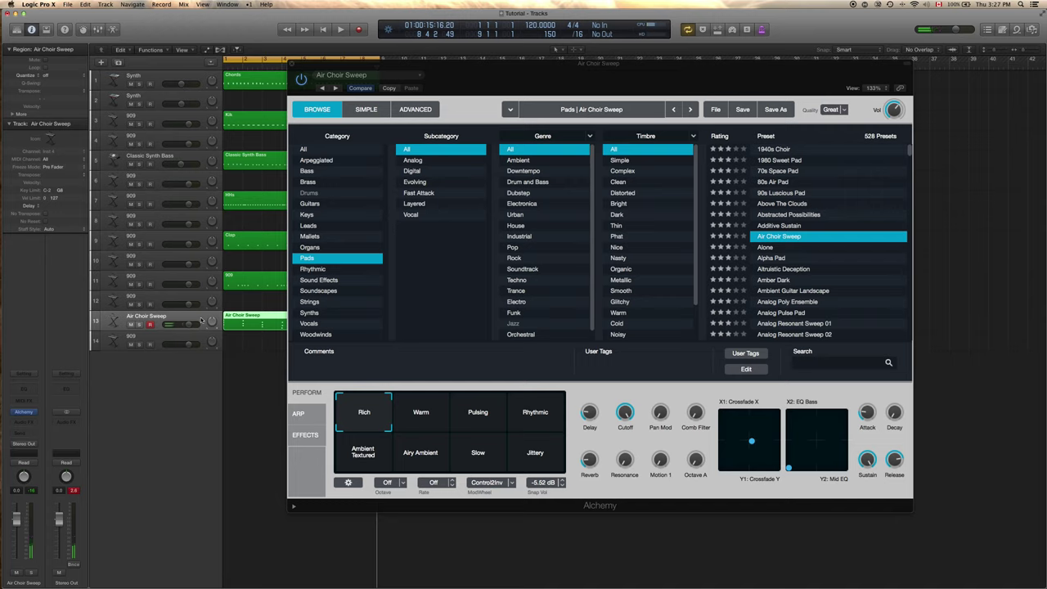
{"action": "left_click", "coordinate": [281, 400]}
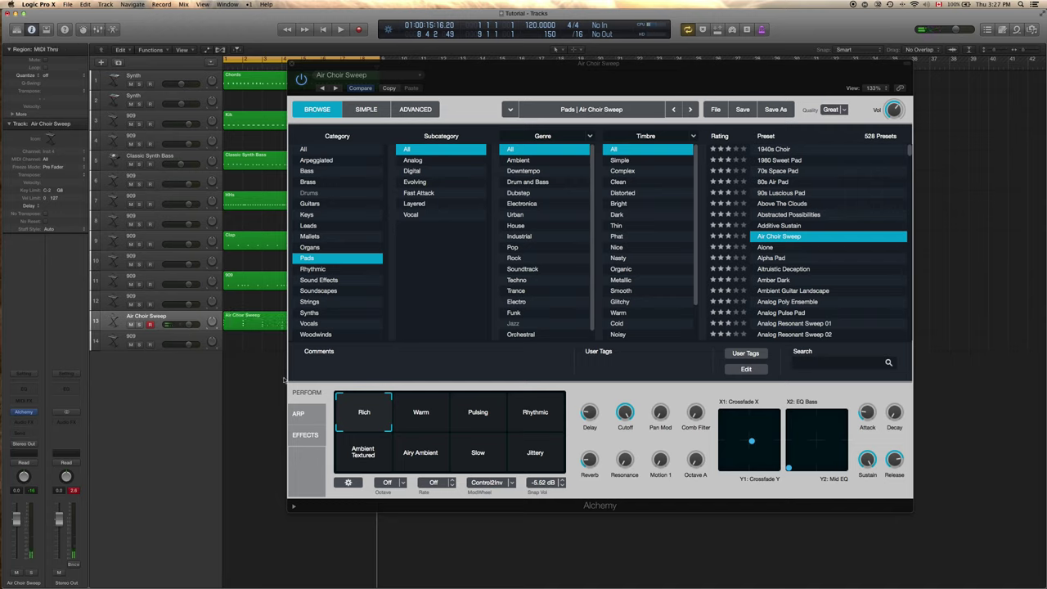
{"action": "left_click", "coordinate": [292, 67]}
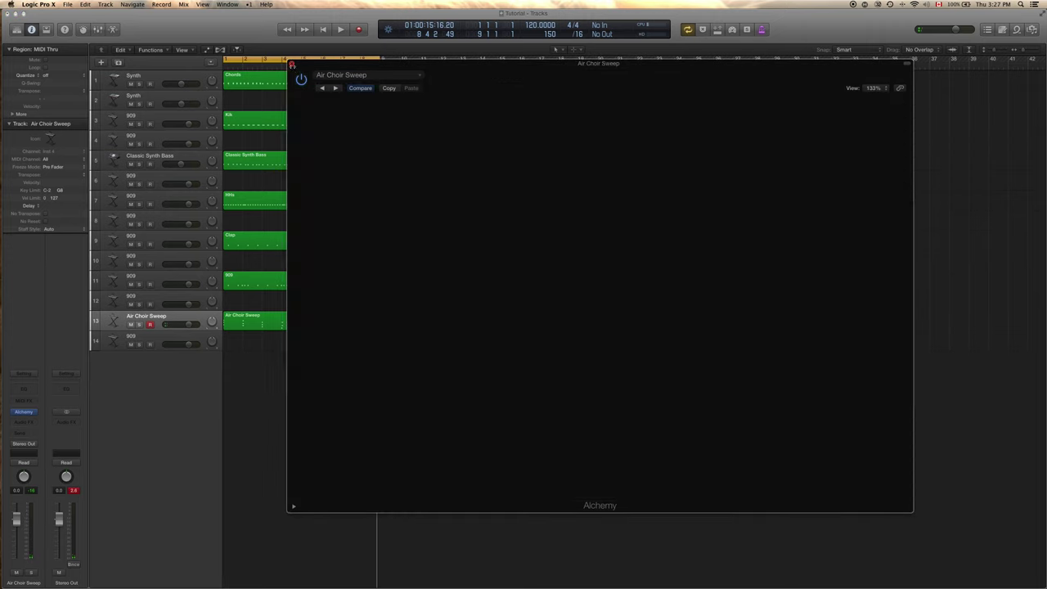
In the Piano Roll, lower the bar 8 chord's top note to F3 and copy it up level with bar 6's top note.
{"action": "left_click", "coordinate": [356, 327]}
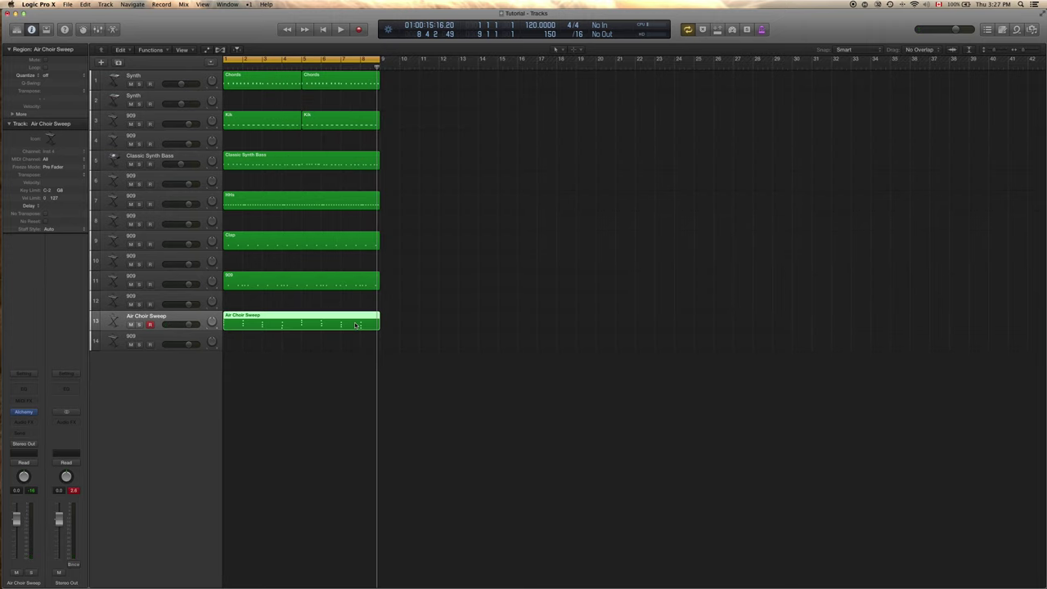
{"action": "double_click", "coordinate": [356, 326]}
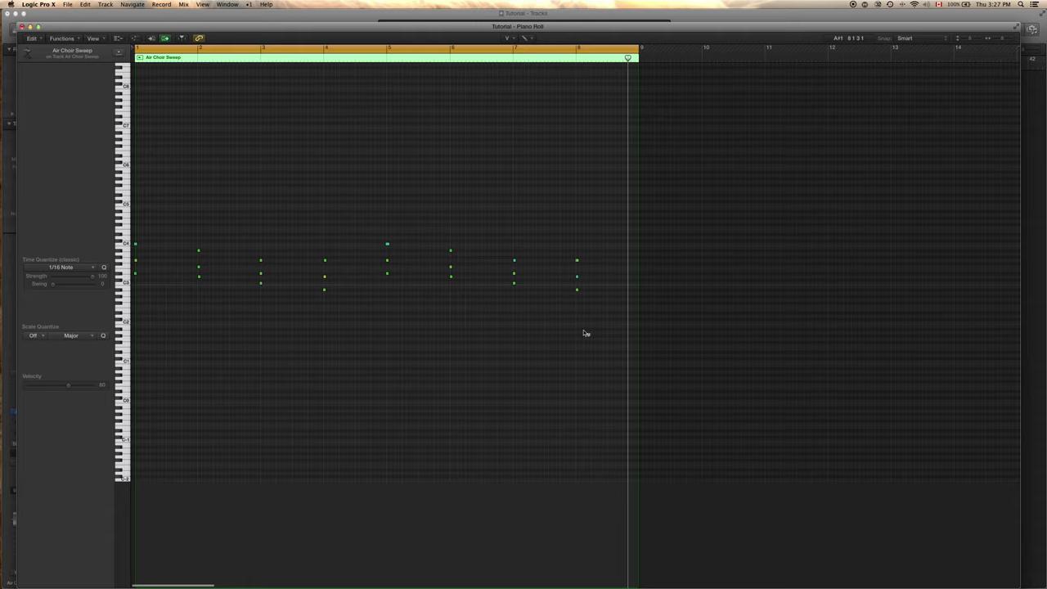
{"action": "left_click_drag", "start_coordinate": [559, 287], "coordinate": [579, 292]}
{"action": "left_click", "coordinate": [575, 277]}
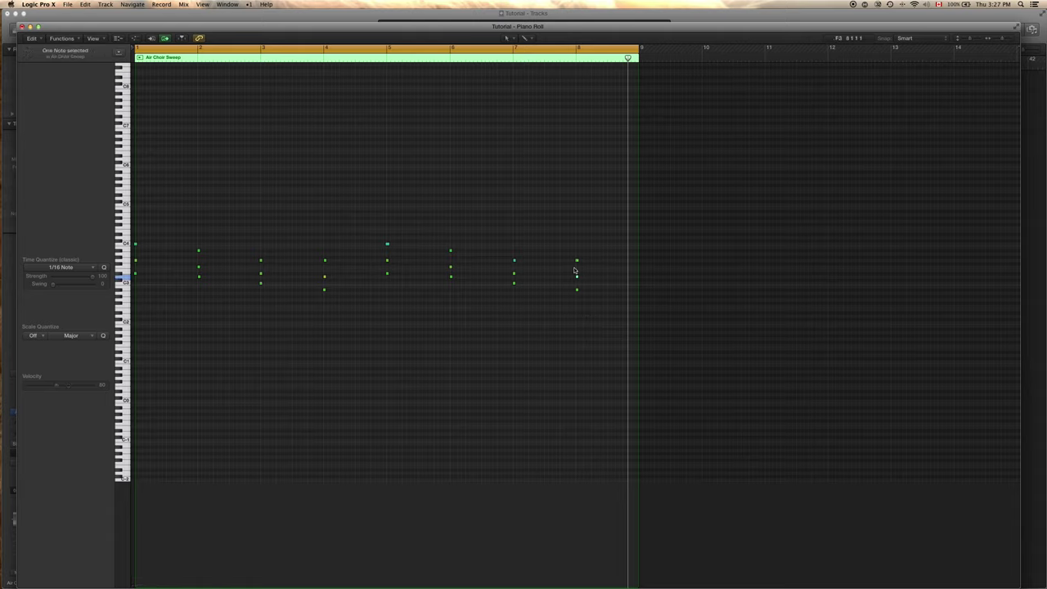
{"action": "left_click", "coordinate": [577, 260]}
{"action": "left_click_drag", "start_coordinate": [578, 261], "coordinate": [579, 267]}
{"action": "mouse_move", "coordinate": [576, 269]}
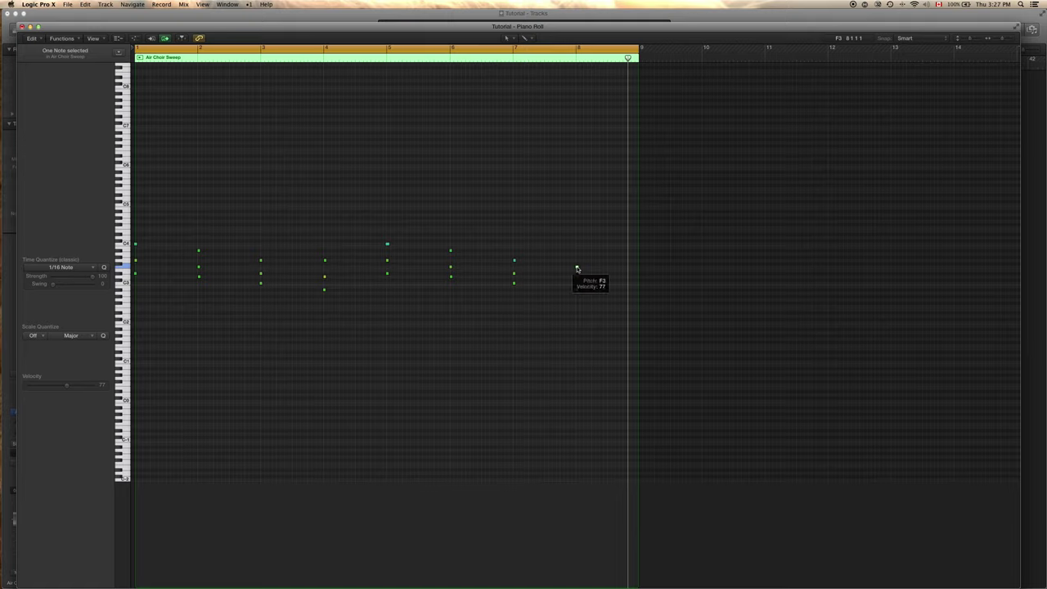
{"action": "left_click", "coordinate": [577, 269]}
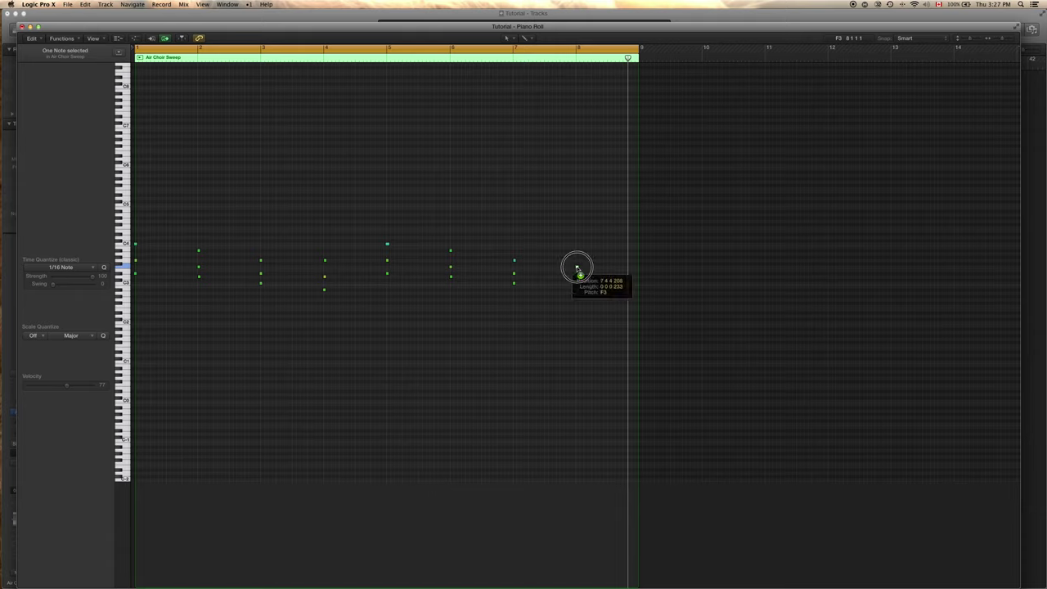
{"action": "left_click_drag", "start_coordinate": [576, 268], "coordinate": [578, 250]}
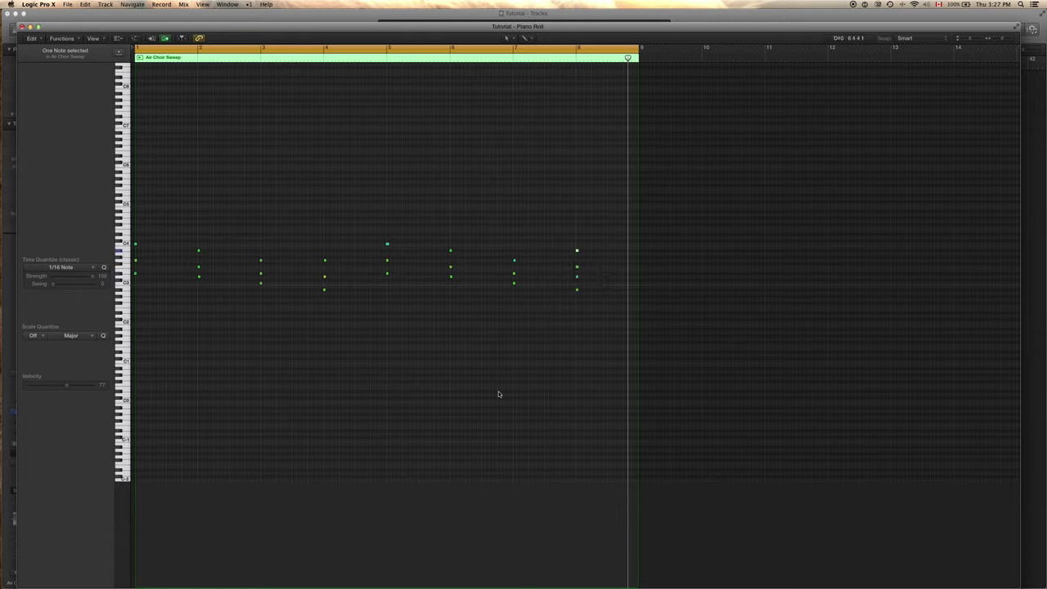
{"action": "key", "text": "super+w"}
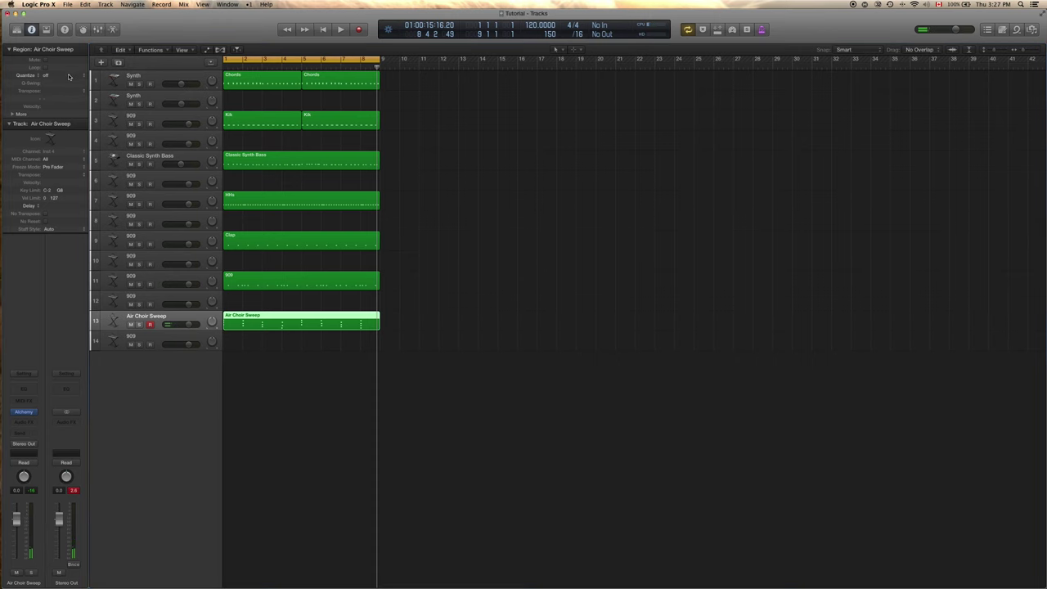
Quantize the Air Choir Sweep region to 1/16 Swing C and play back the result.
{"action": "left_click", "coordinate": [70, 77]}
{"action": "left_click", "coordinate": [78, 201]}
{"action": "key", "text": "space"}
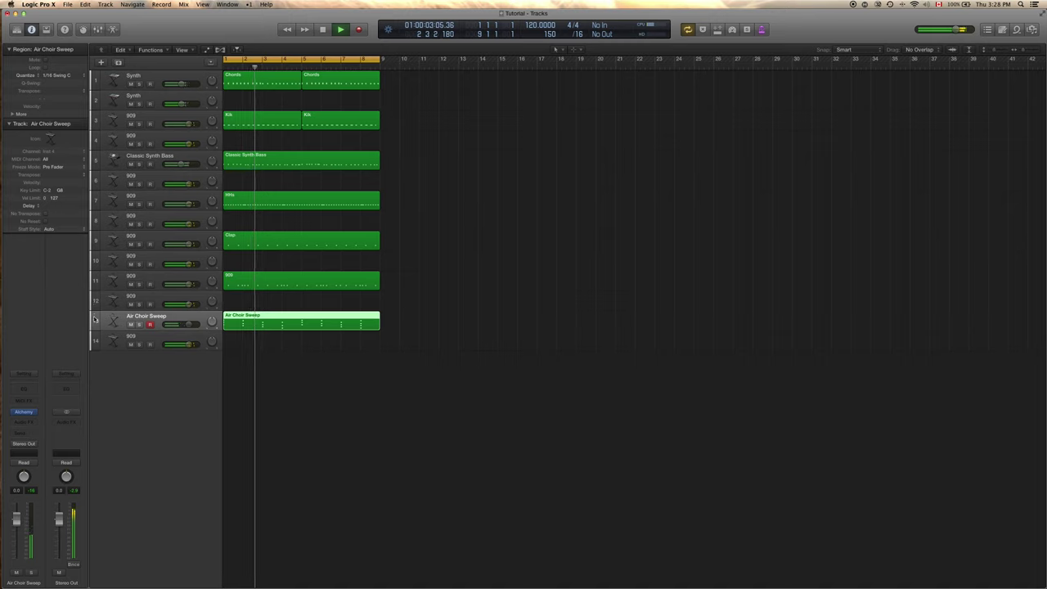
{"action": "key", "text": "space"}
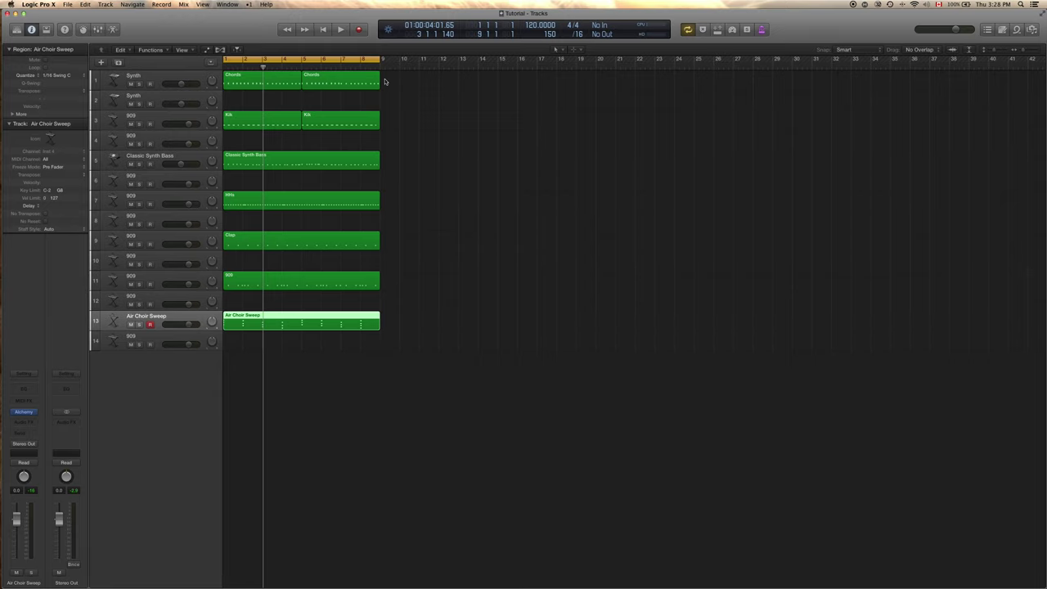
Extend the cycle range to about bar 46 and copy all regions three times back to back up to bar 33.
{"action": "left_click_drag", "start_coordinate": [381, 60], "coordinate": [1044, 161]}
{"action": "scroll", "coordinate": [390, 465], "scroll_direction": "left", "scroll_amount": 5}
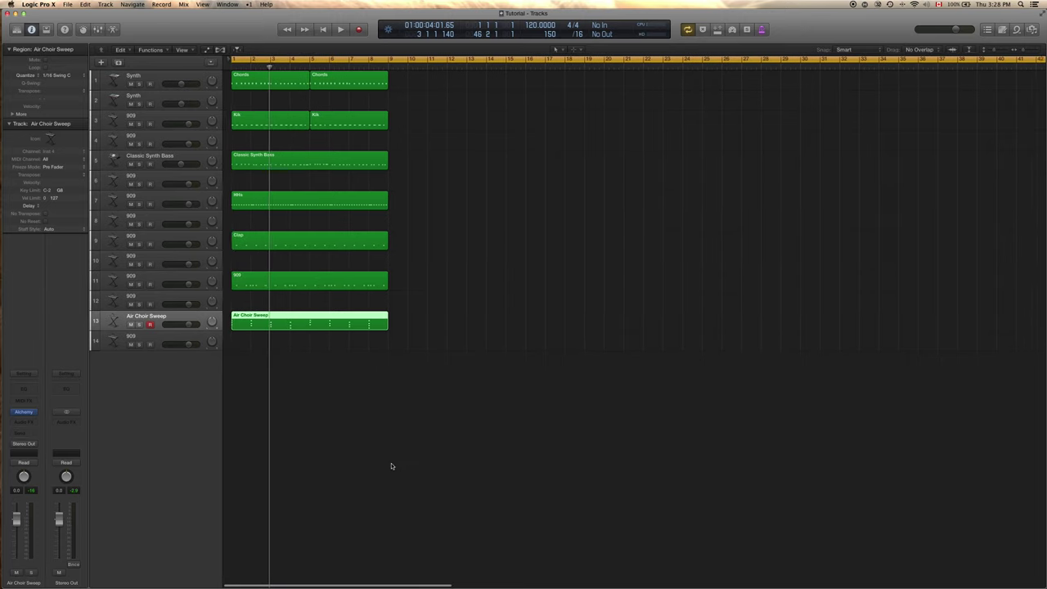
{"action": "key", "text": "super+a"}
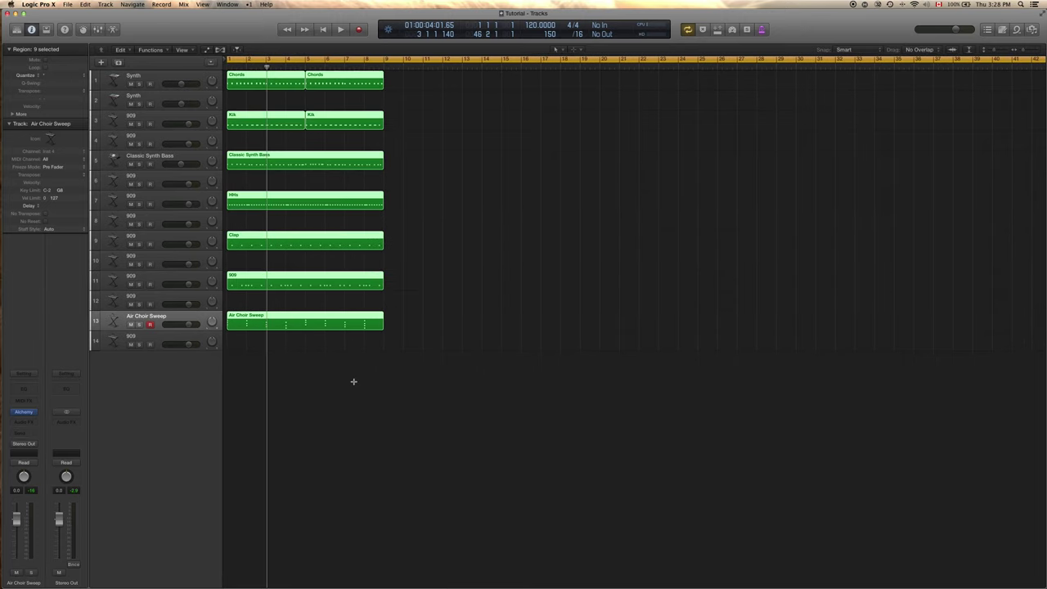
{"action": "key", "text": "t"}
{"action": "key", "text": "t"}
{"action": "left_click_drag", "start_coordinate": [257, 79], "coordinate": [726, 85]}
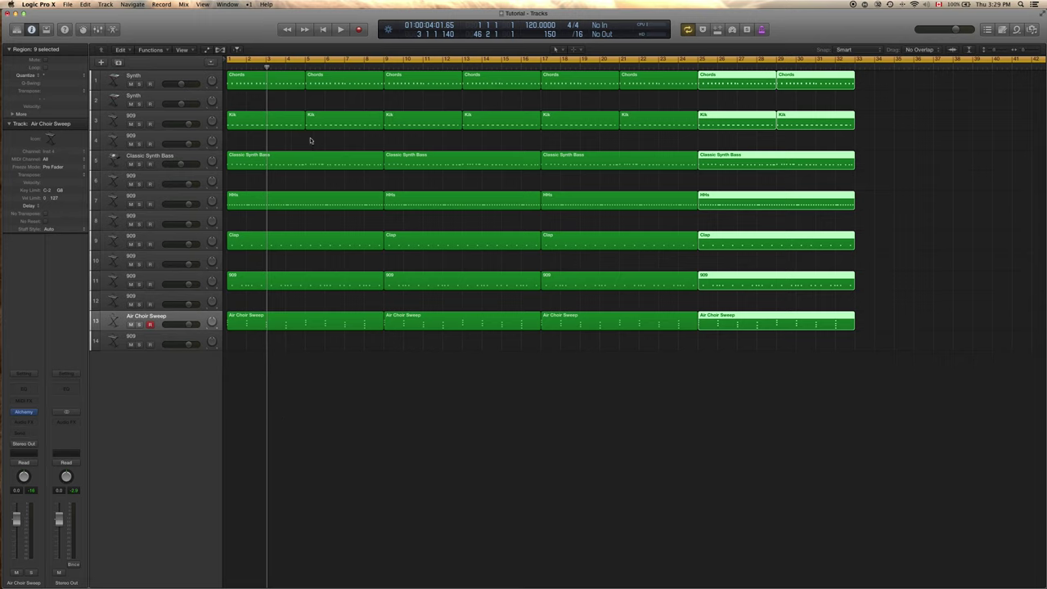
Delete the Chords, HHs, Air Choir Sweep and Clap regions that start at bar 1.
{"action": "left_click", "coordinate": [264, 84]}
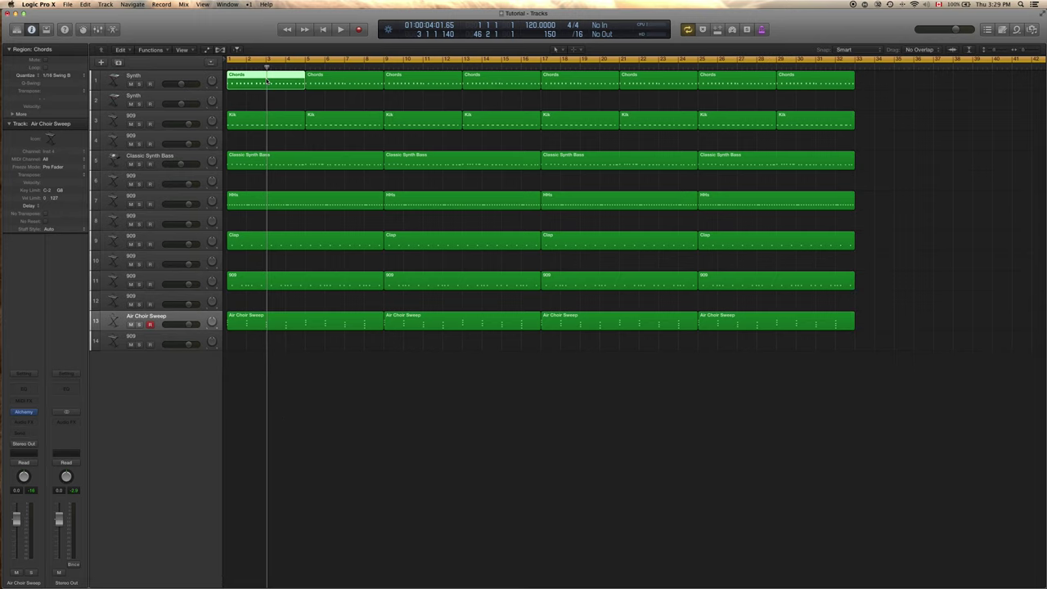
{"action": "key", "text": "Delete"}
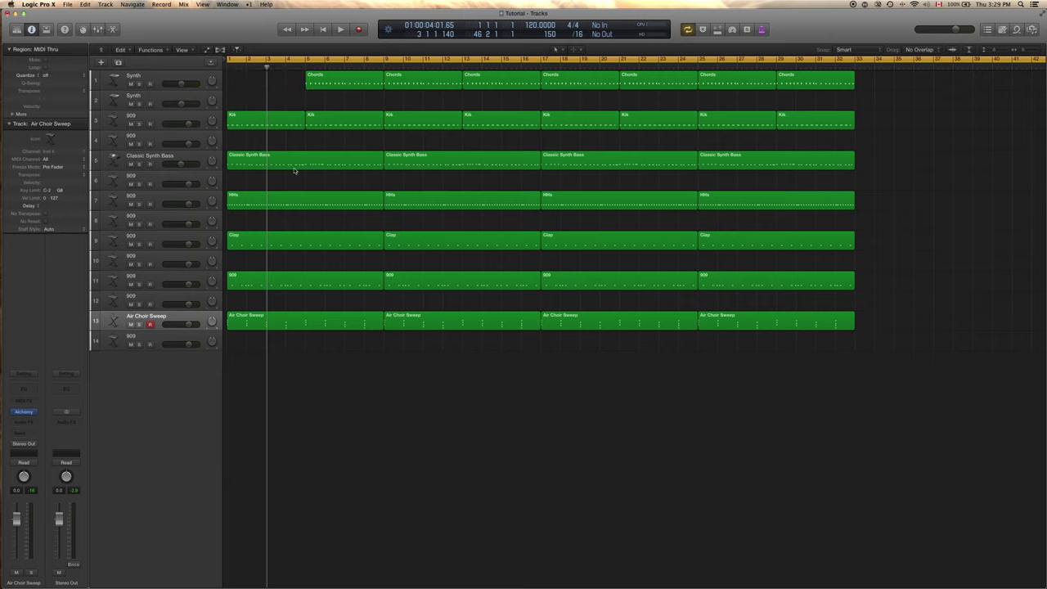
{"action": "left_click", "coordinate": [278, 200]}
{"action": "key", "text": "Delete"}
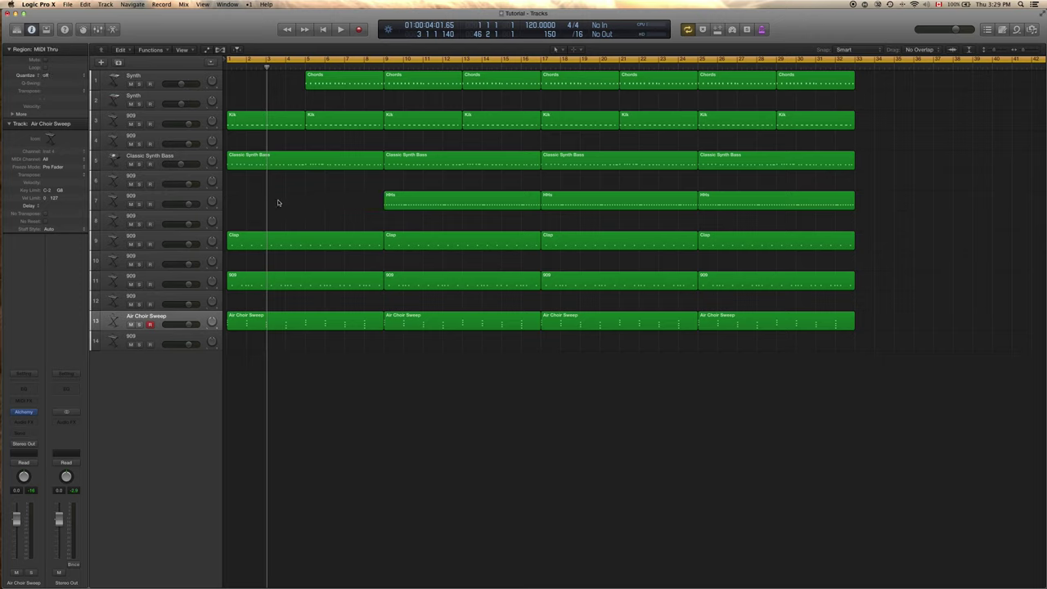
{"action": "left_click", "coordinate": [273, 322]}
{"action": "key", "text": "Delete"}
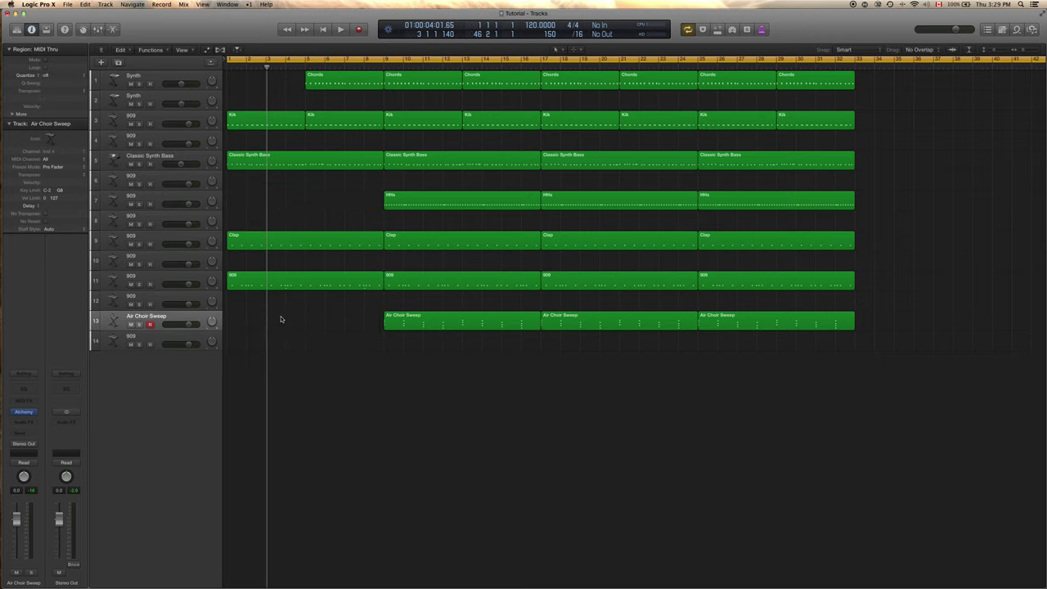
{"action": "left_click", "coordinate": [273, 244]}
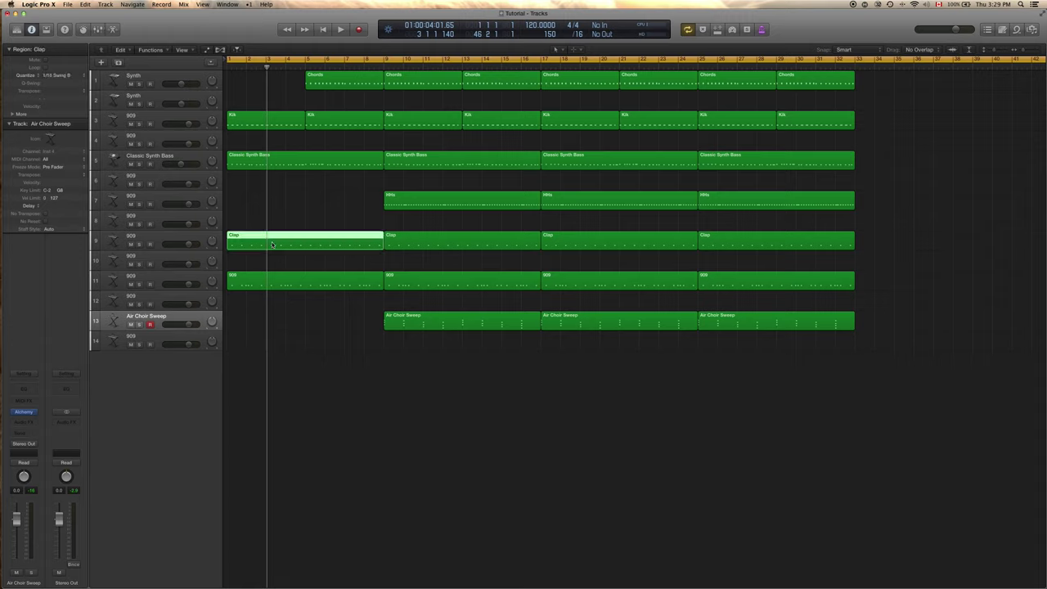
{"action": "key", "text": "Delete"}
Play back a few bars of the intro and delete the Chords region that starts at bar 5.
{"action": "key", "text": "space"}
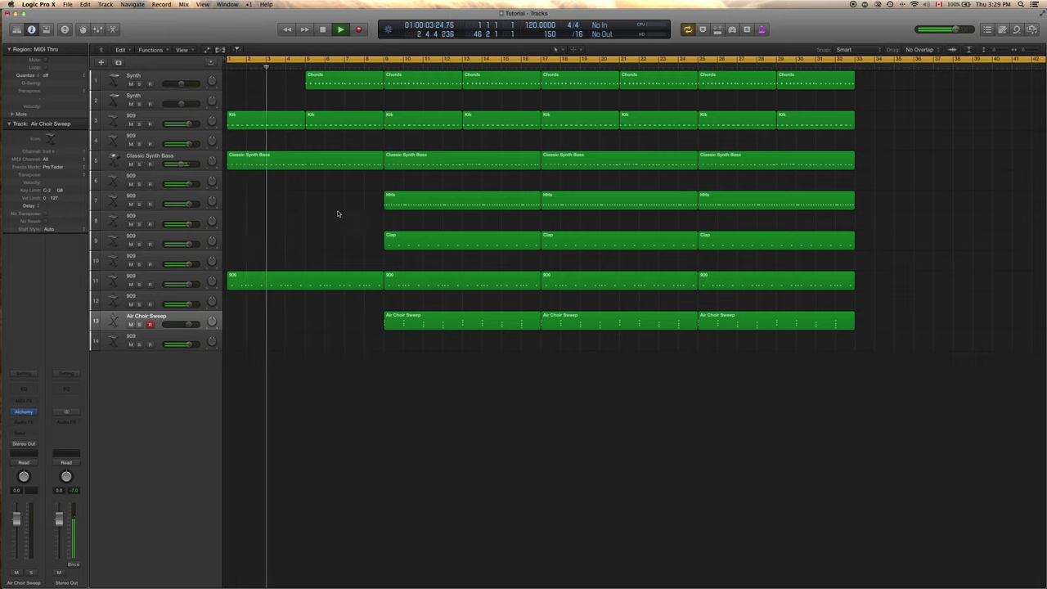
{"action": "key", "text": "space"}
{"action": "left_click", "coordinate": [342, 83]}
{"action": "key", "text": "Delete"}
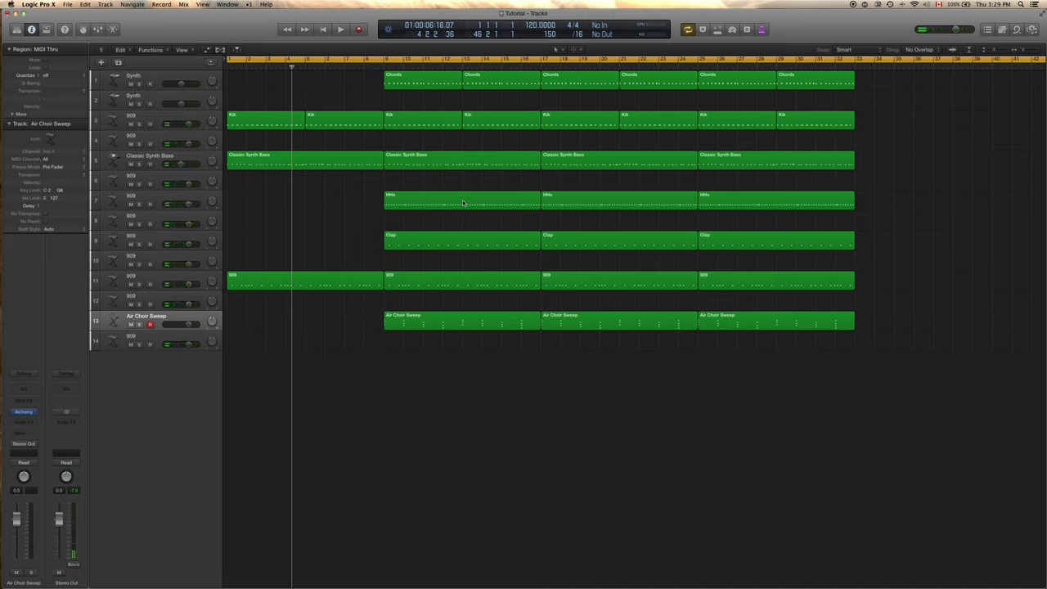
Split the HHs region starting at bar 9 at bar 13 with the Scissors Tool and copy its first half to bar 5.
{"action": "key", "text": "t"}
{"action": "key", "text": "Escape"}
{"action": "key", "text": "t"}
{"action": "key", "text": "Escape"}
{"action": "left_click", "coordinate": [447, 205]}
{"action": "key", "text": "t"}
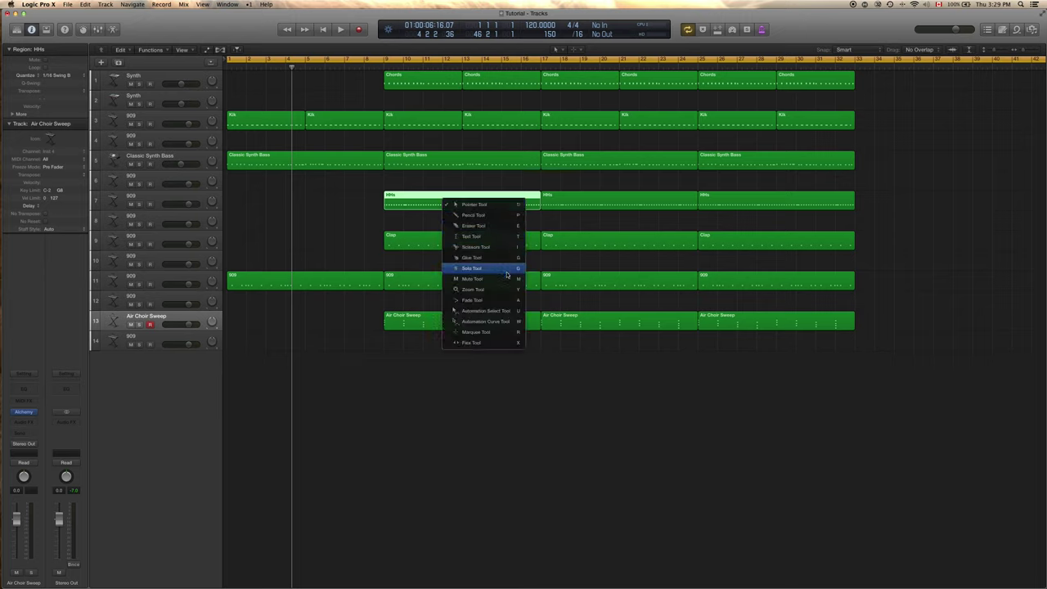
{"action": "left_click", "coordinate": [486, 248]}
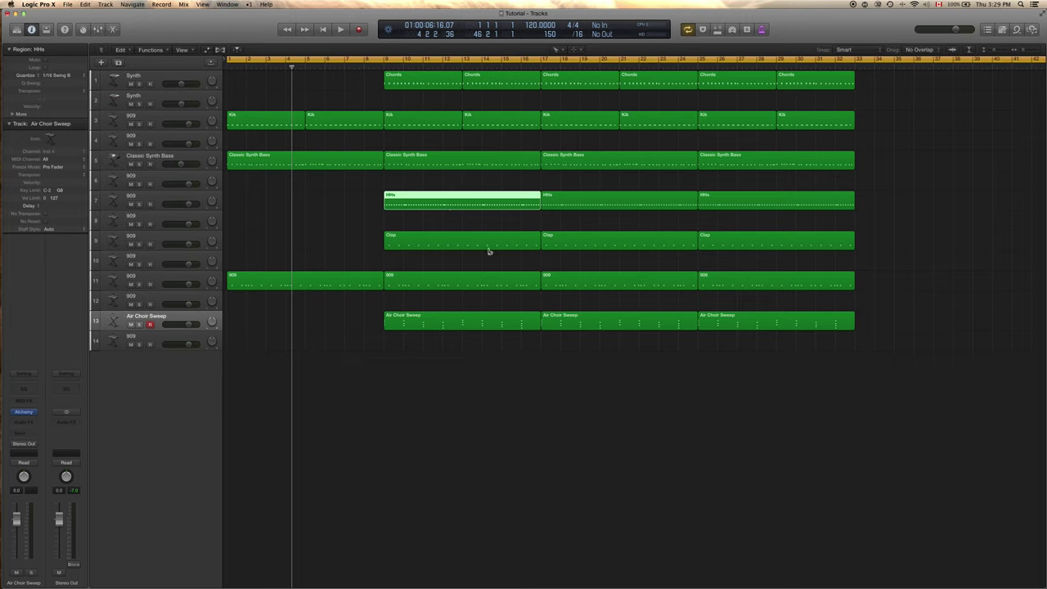
{"action": "left_click", "coordinate": [462, 199]}
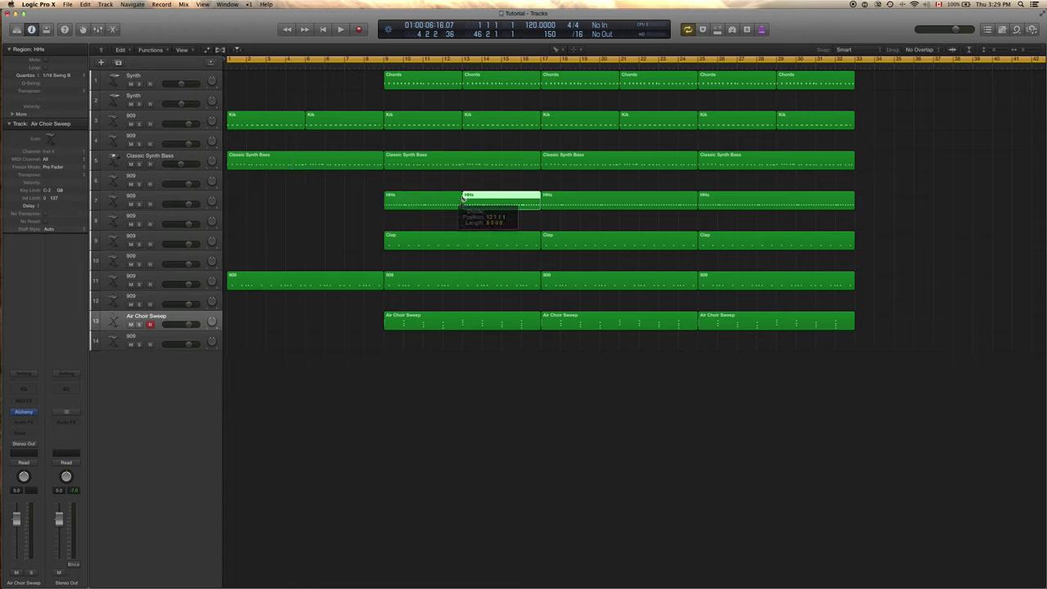
{"action": "left_click_drag", "start_coordinate": [424, 201], "coordinate": [347, 197]}
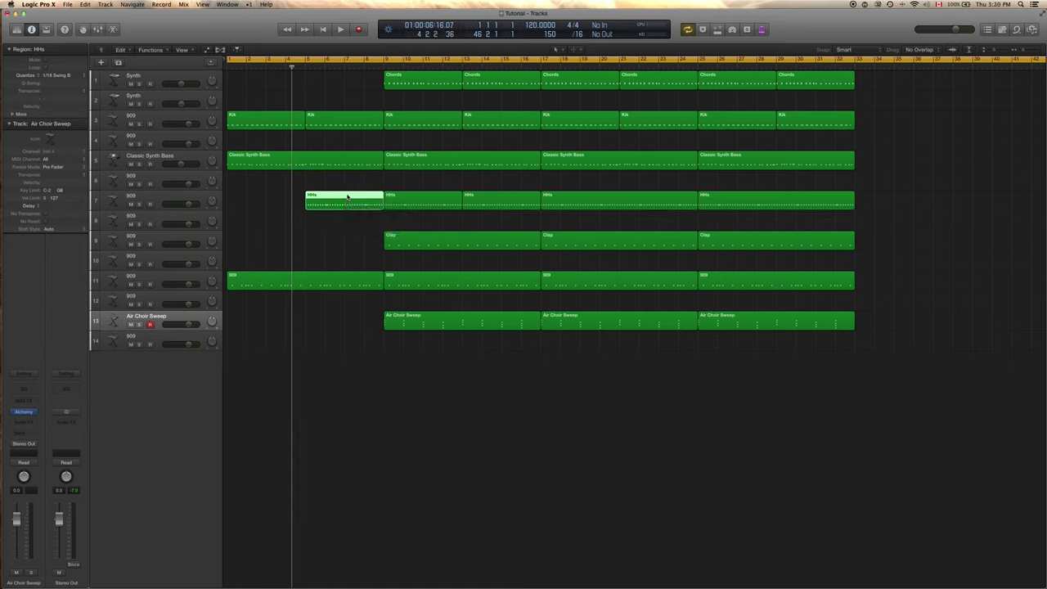
Play back the arrangement and delete the Air Choir Sweep region that starts at bar 9.
{"action": "key", "text": "space"}
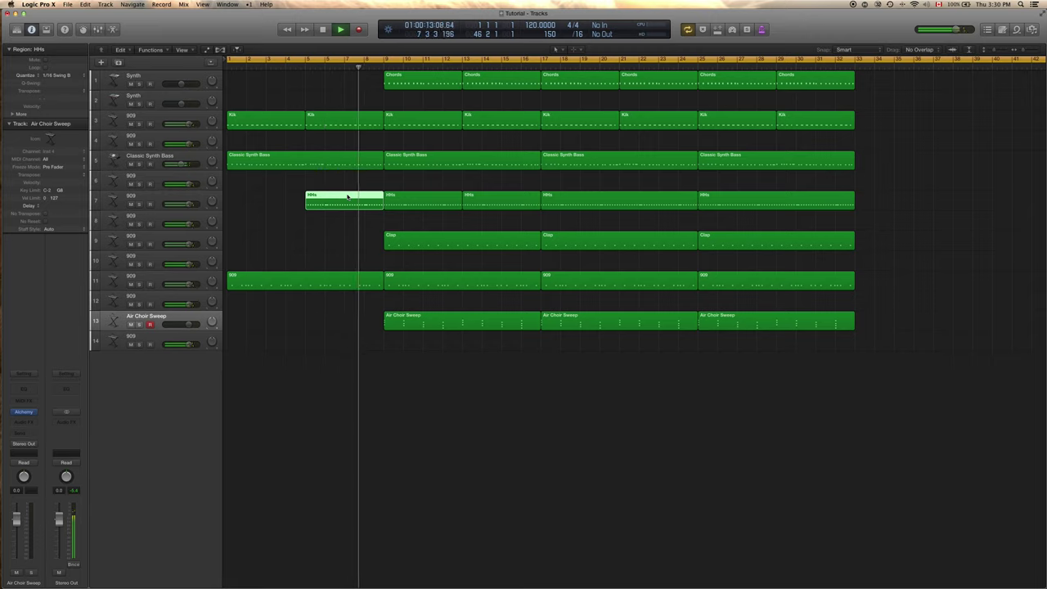
{"action": "left_click", "coordinate": [411, 322]}
{"action": "key", "text": "ctrl+m"}
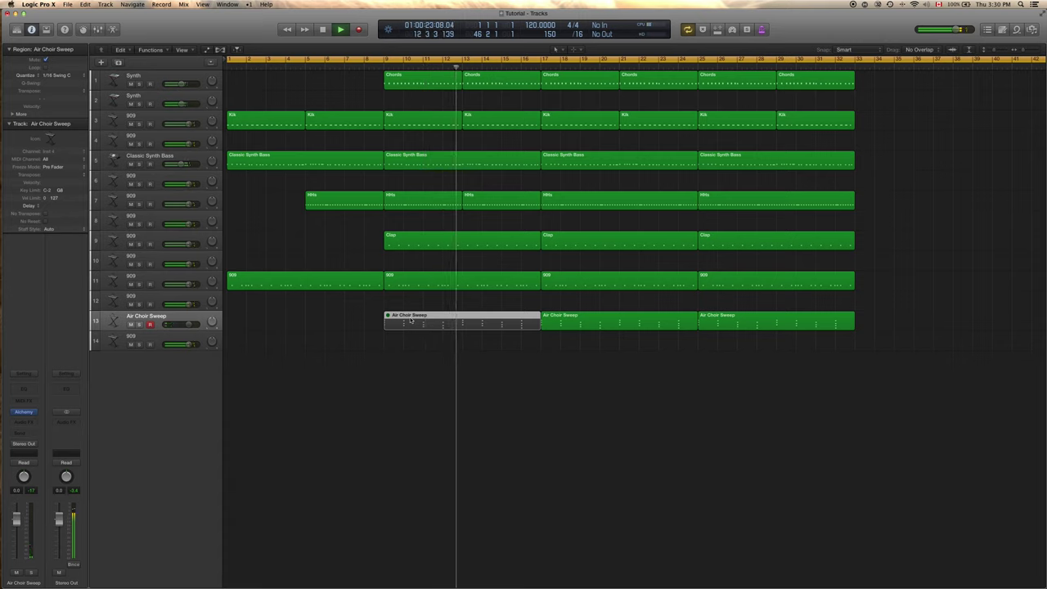
{"action": "key", "text": "Delete"}
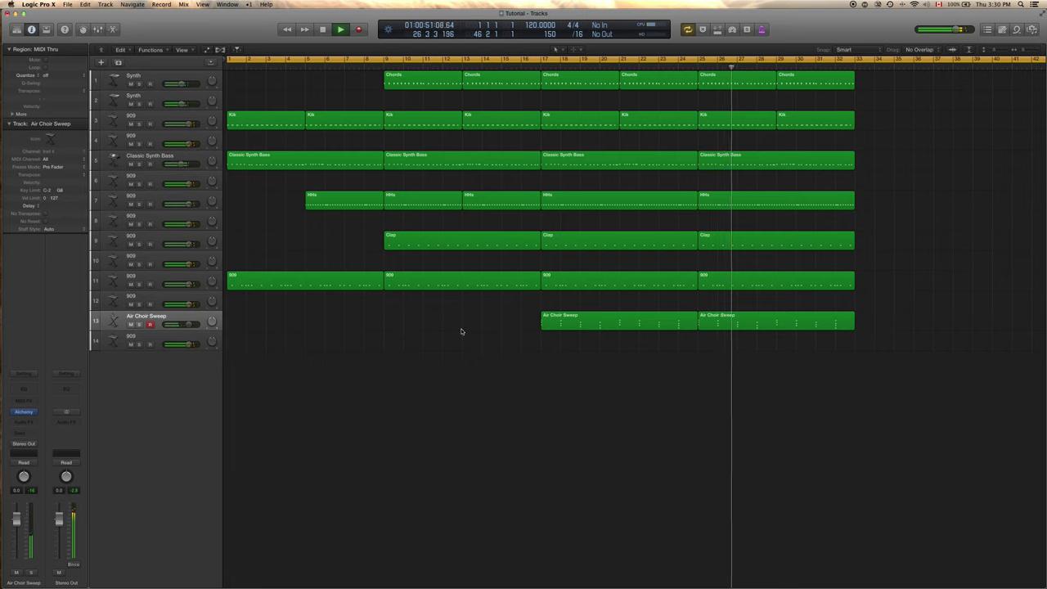
{"action": "key", "text": "space"}
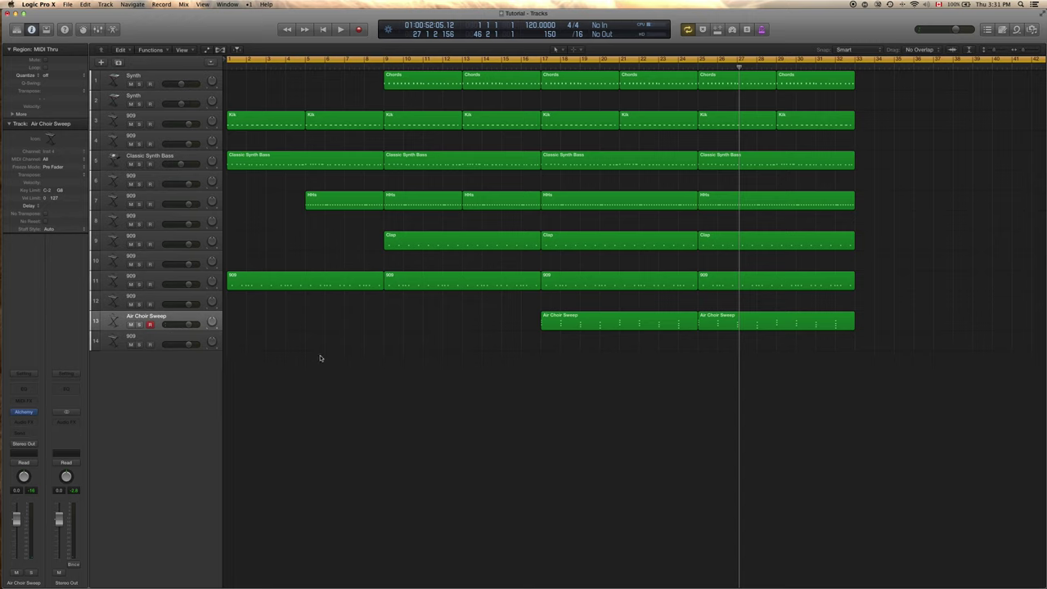
Duplicate the Air Choir Sweep track twice and select the upper of the two empty copies.
{"action": "left_click", "coordinate": [172, 317]}
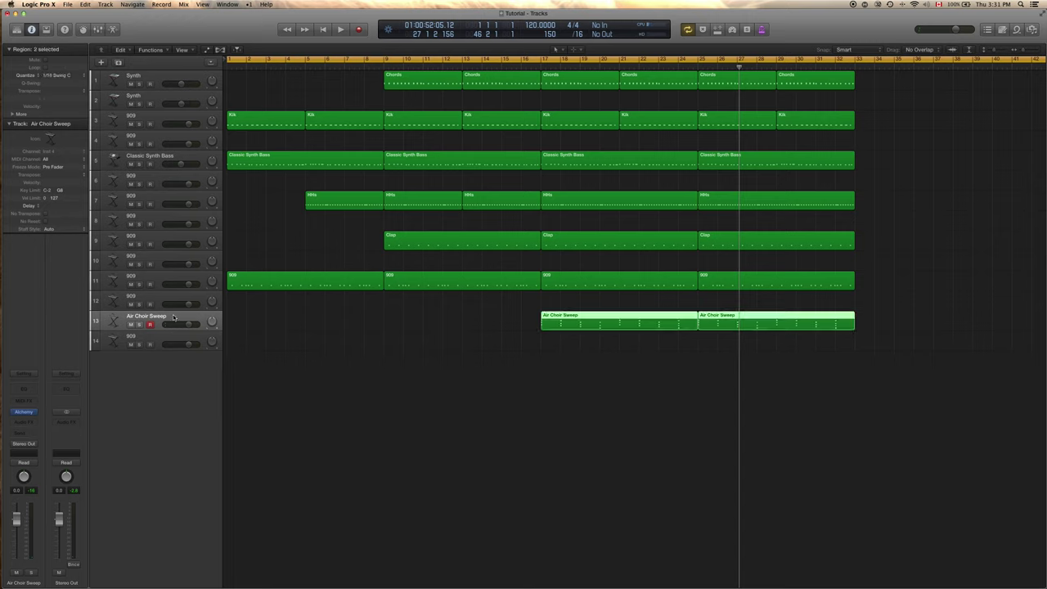
{"action": "key", "text": "super+d"}
{"action": "key", "text": "super+d"}
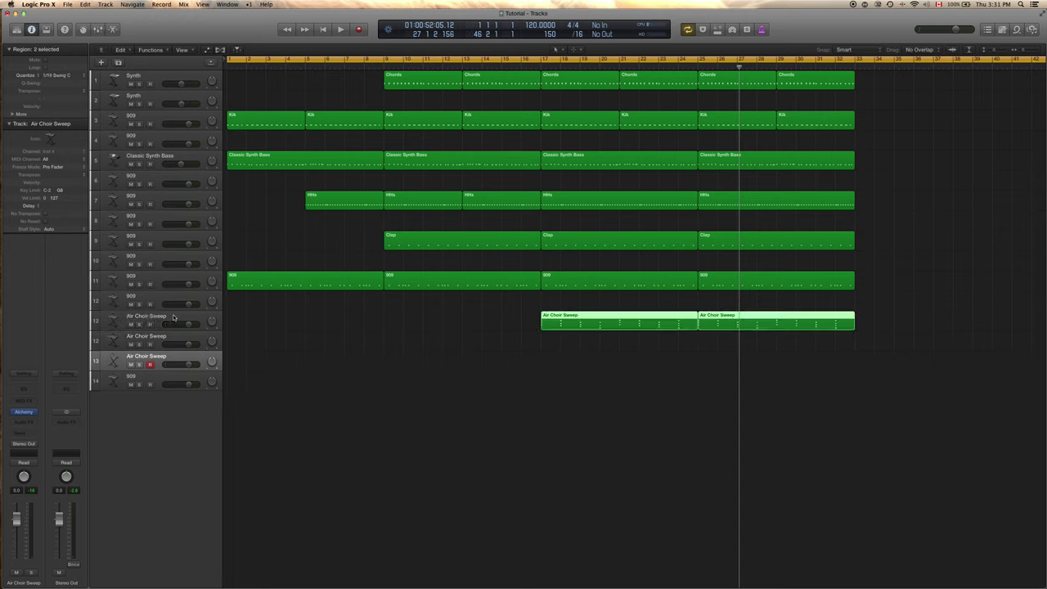
{"action": "left_click", "coordinate": [180, 337]}
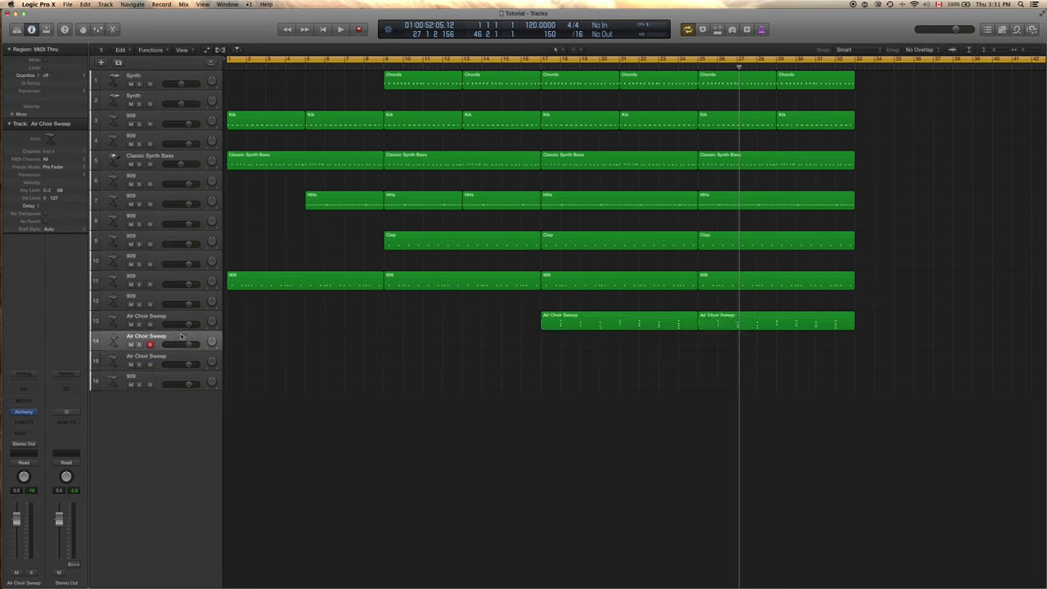
{"action": "left_click", "coordinate": [190, 353]}
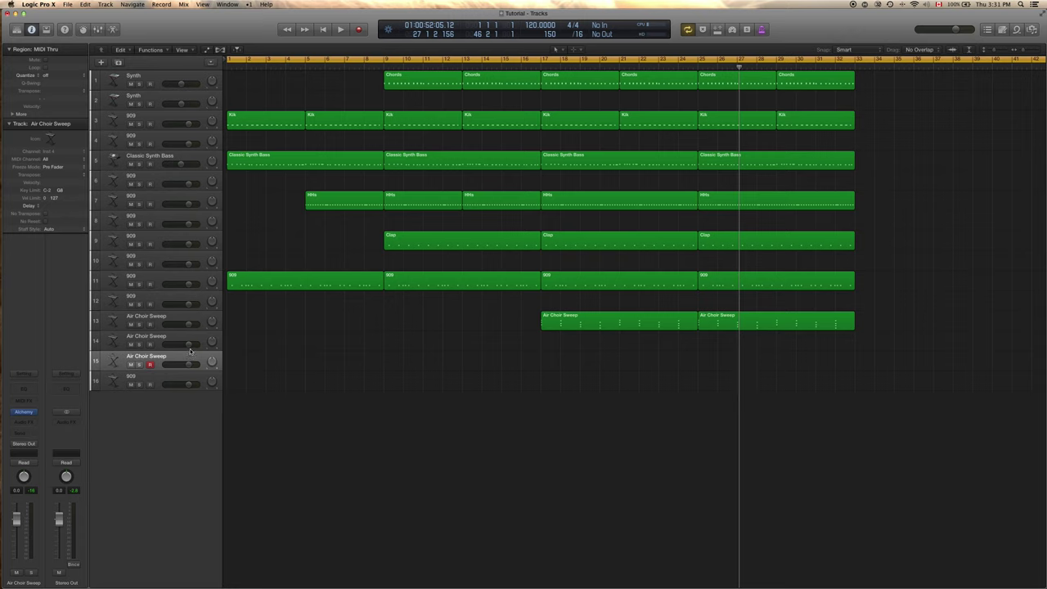
{"action": "left_click", "coordinate": [190, 335]}
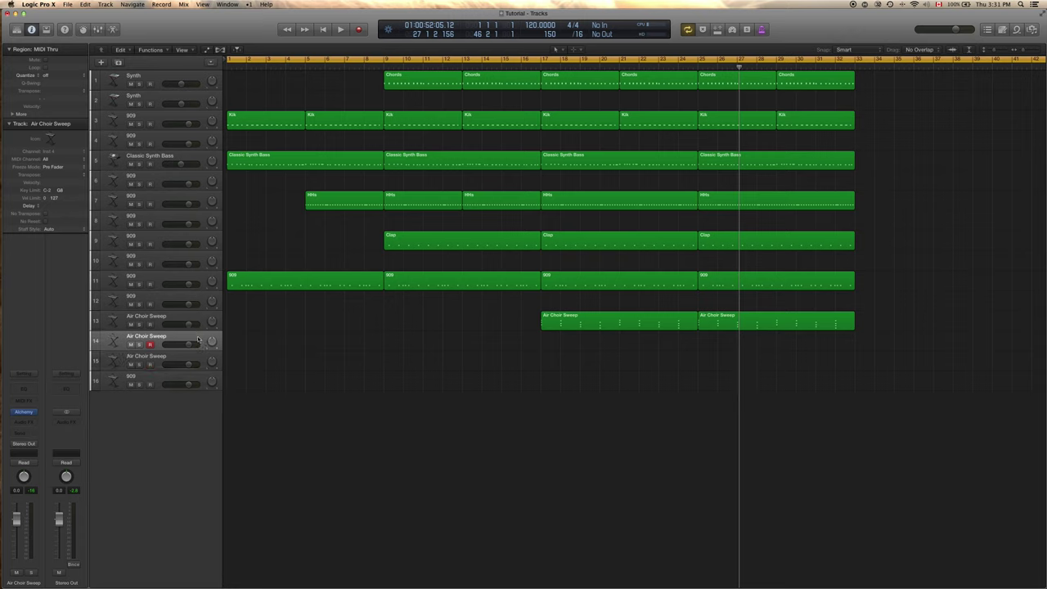
Add a software instrument track below the selected empty Air Choir Sweep track and replace its ES2 instrument with stereo Alchemy.
{"action": "key", "text": "alt+super+s"}
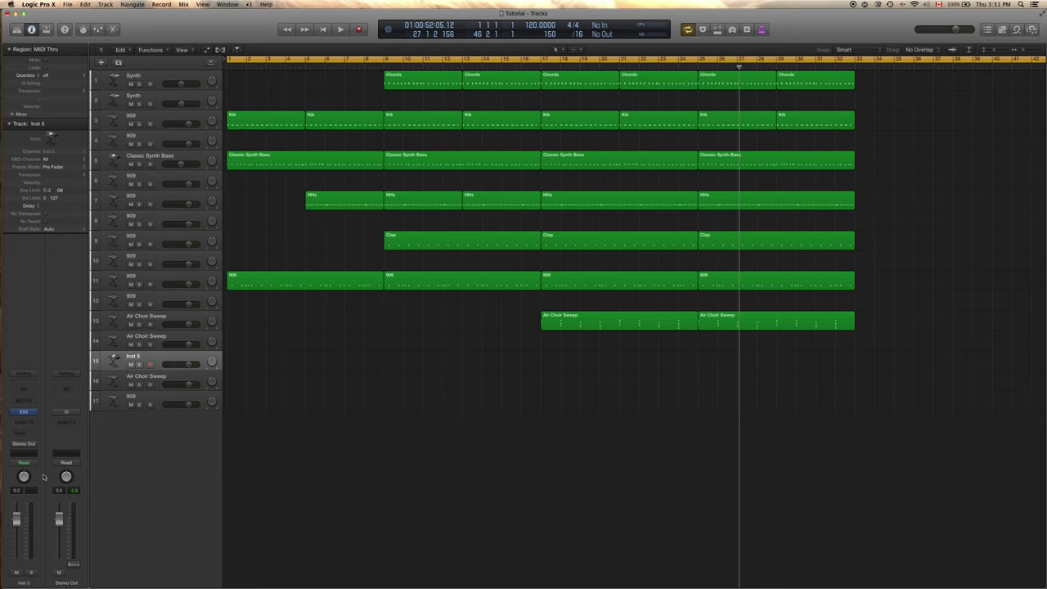
{"action": "left_click", "coordinate": [23, 412]}
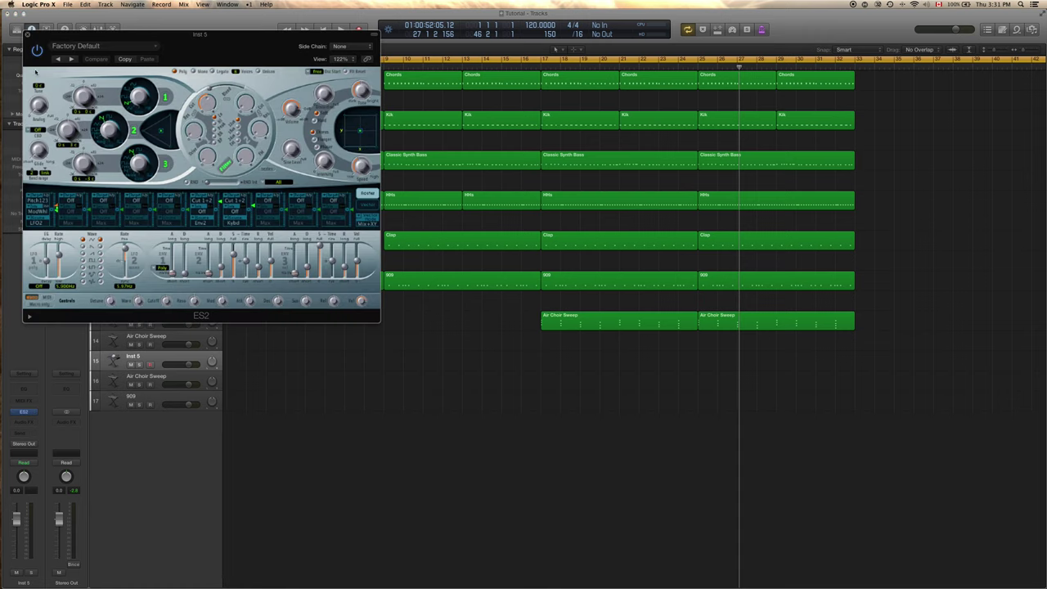
{"action": "left_click", "coordinate": [27, 34]}
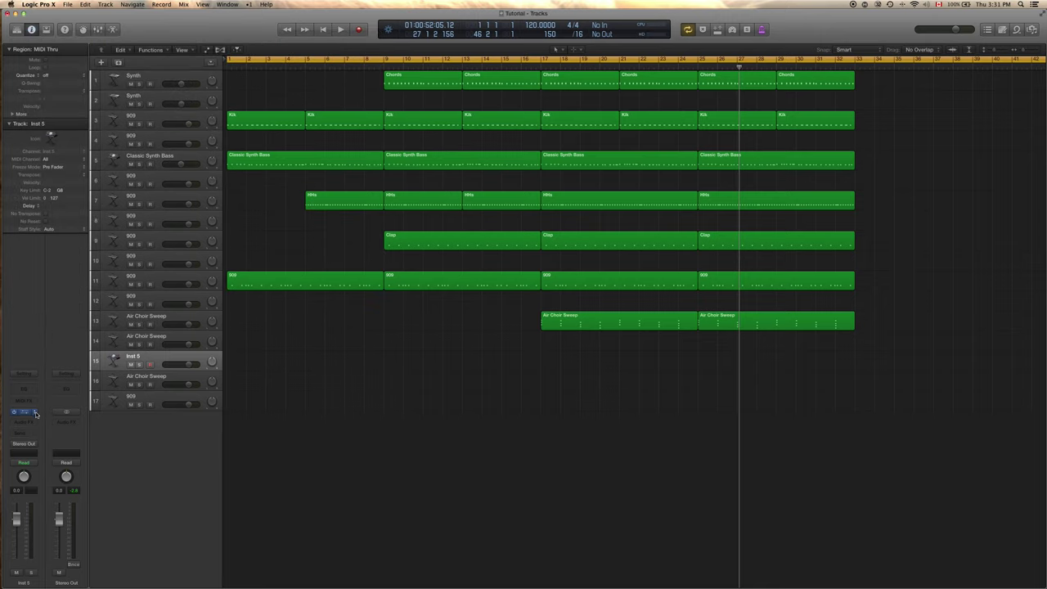
{"action": "left_click", "coordinate": [35, 414]}
{"action": "mouse_move", "coordinate": [52, 436]}
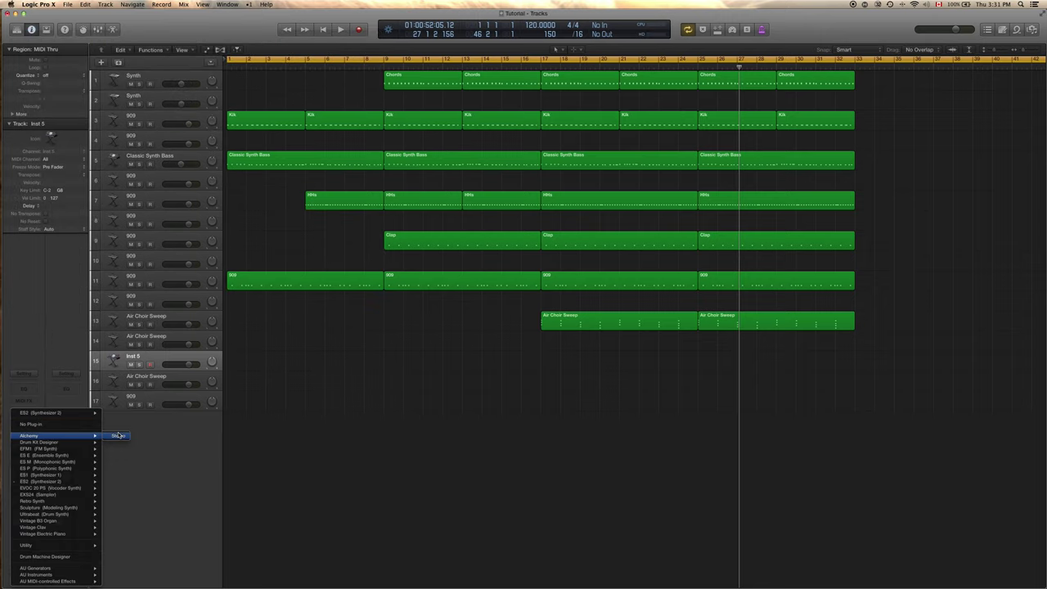
{"action": "left_click", "coordinate": [123, 435]}
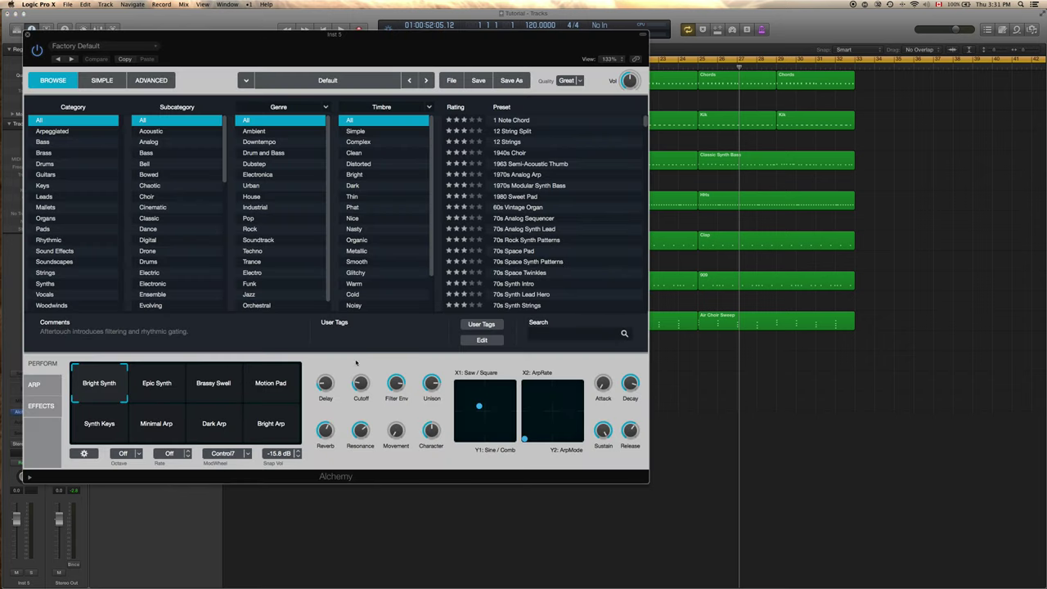
{"action": "left_click_drag", "start_coordinate": [245, 38], "coordinate": [527, 79]}
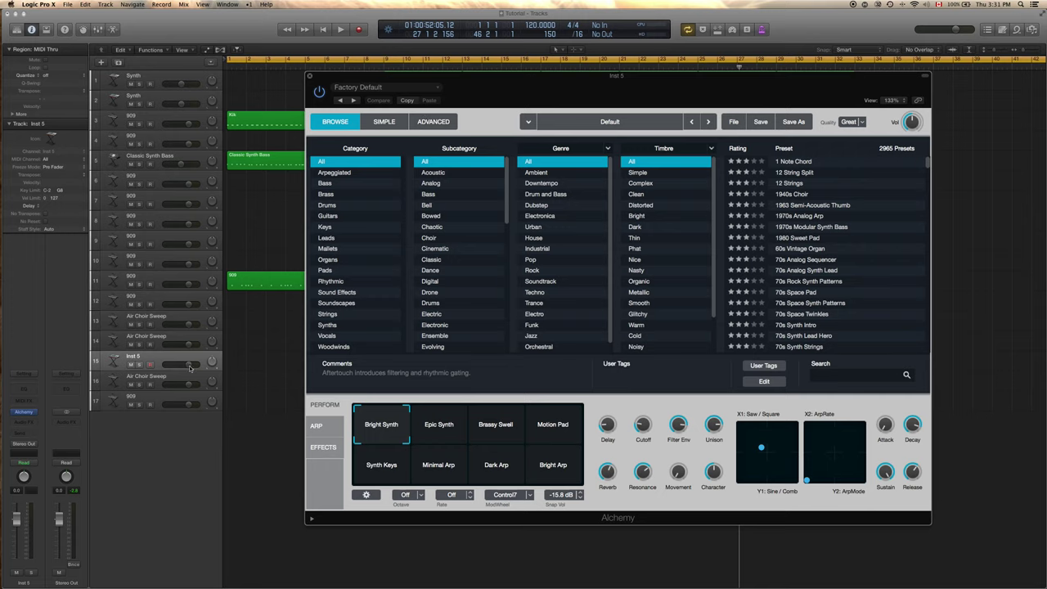
Rename the new Alchemy instrument track "Lead".
{"action": "left_click", "coordinate": [149, 359]}
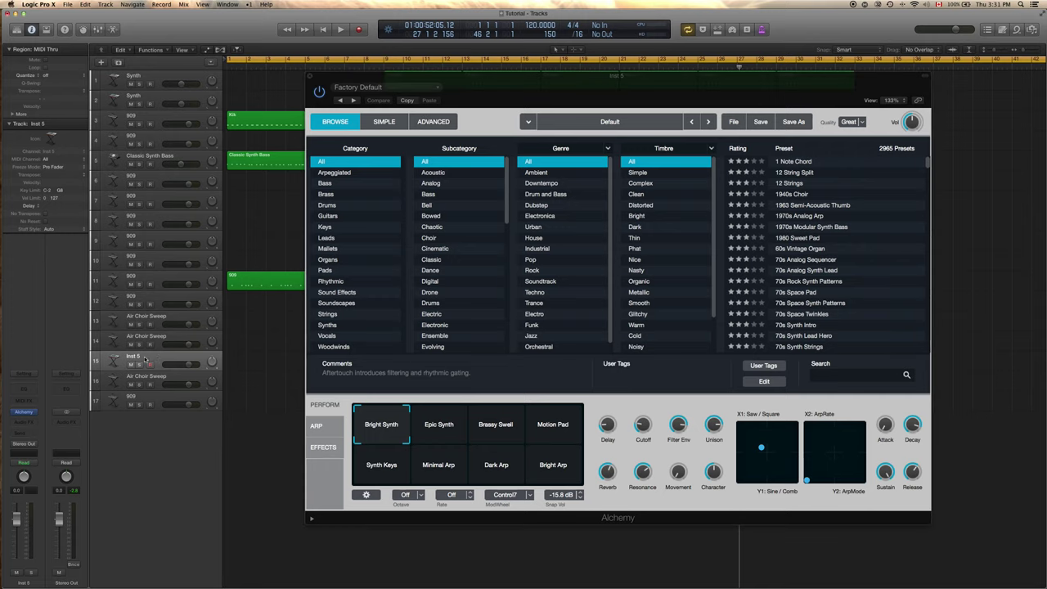
{"action": "double_click", "coordinate": [131, 358]}
{"action": "type", "text": "Lead"}
{"action": "key", "text": "Return"}
Load the Brain Drain preset from Alchemy's Leads category and lower the Lead track's volume to about -10.6 dB.
{"action": "left_click", "coordinate": [330, 243]}
{"action": "scroll", "coordinate": [821, 288], "scroll_direction": "down", "scroll_amount": 5}
{"action": "scroll", "coordinate": [823, 285], "scroll_direction": "up", "scroll_amount": 1}
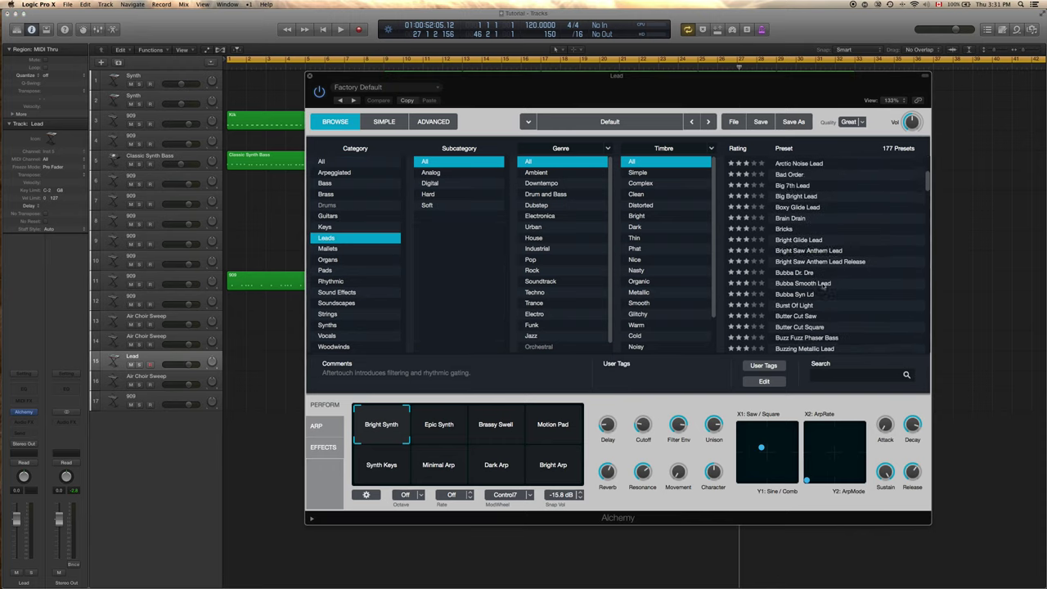
{"action": "left_click", "coordinate": [790, 219]}
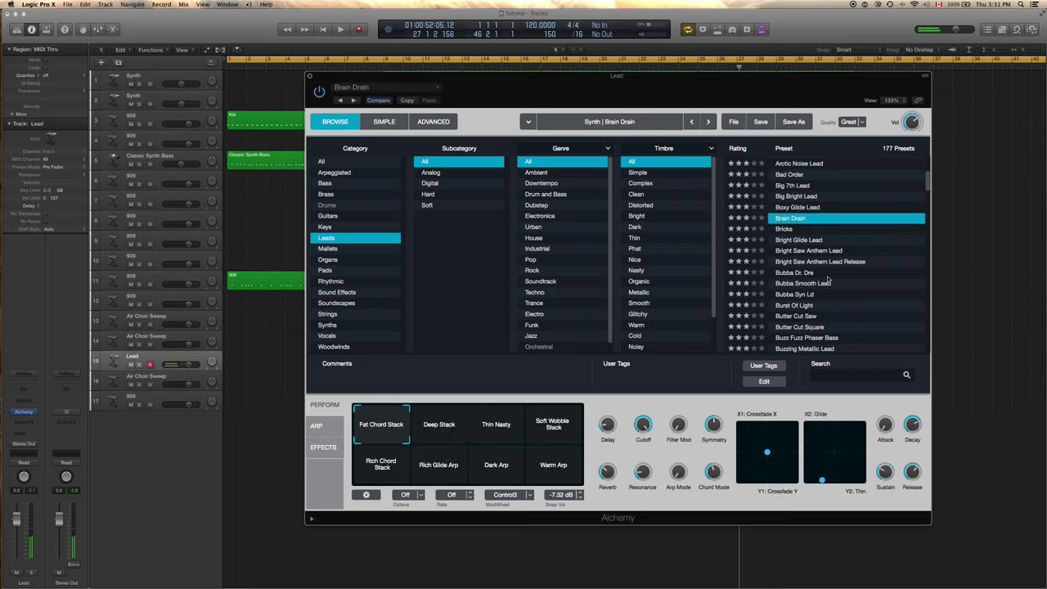
{"action": "left_click_drag", "start_coordinate": [18, 518], "coordinate": [17, 537]}
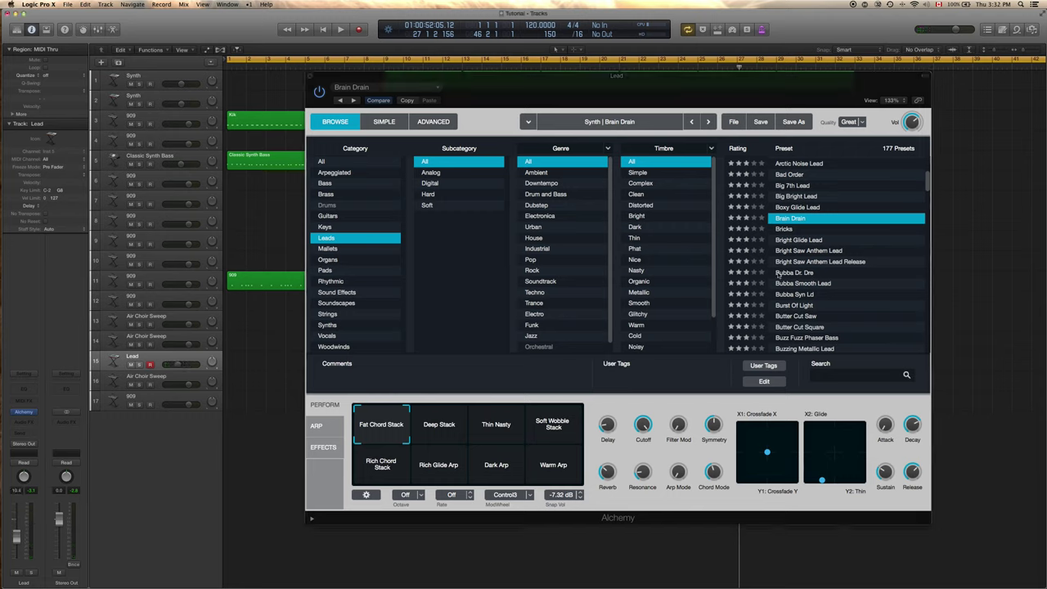
Audition the Bright Glide Lead, Bubba Syn Ld and Chip Tune Lead presets in Alchemy.
{"action": "left_click", "coordinate": [805, 239]}
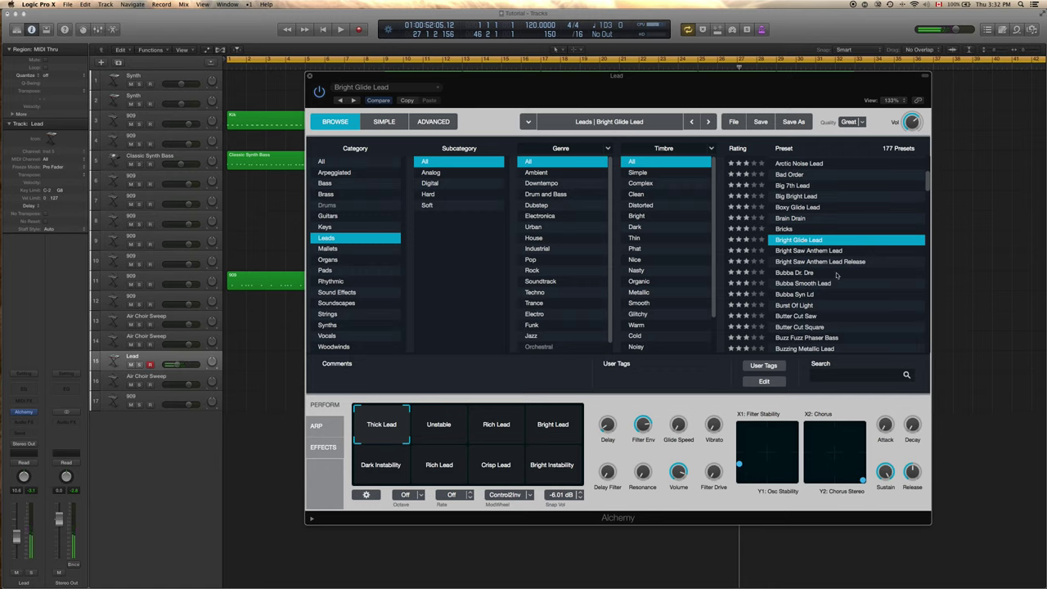
{"action": "left_click", "coordinate": [795, 295]}
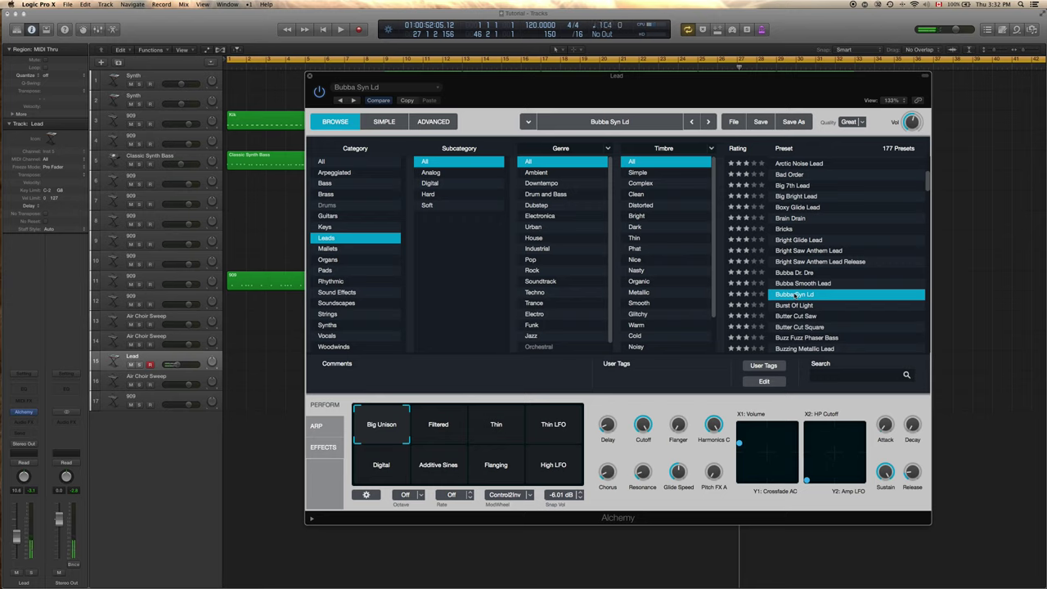
{"action": "scroll", "coordinate": [811, 303], "scroll_direction": "down", "scroll_amount": 5}
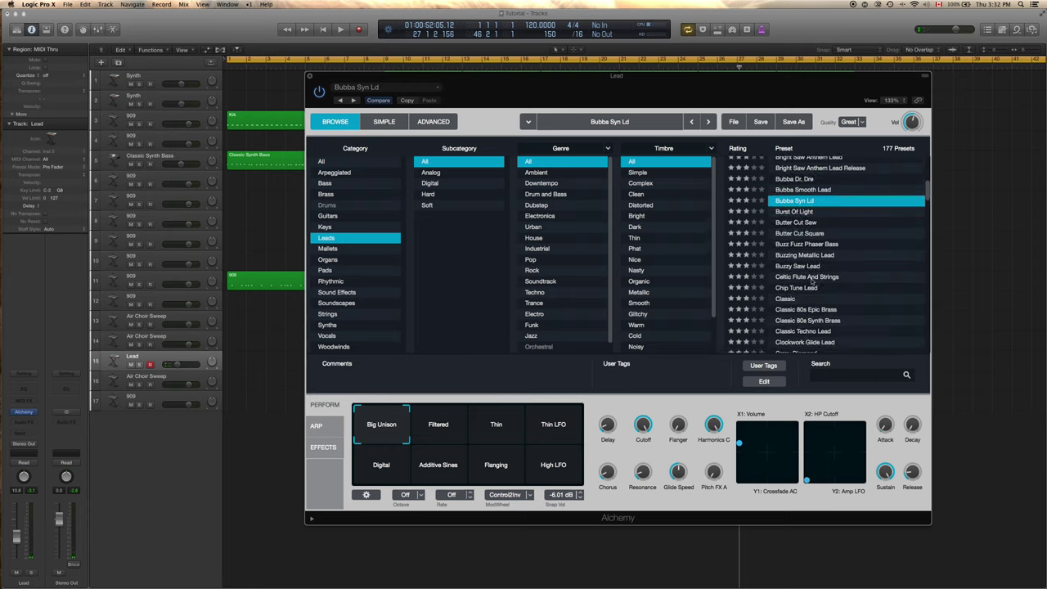
{"action": "left_click", "coordinate": [800, 288]}
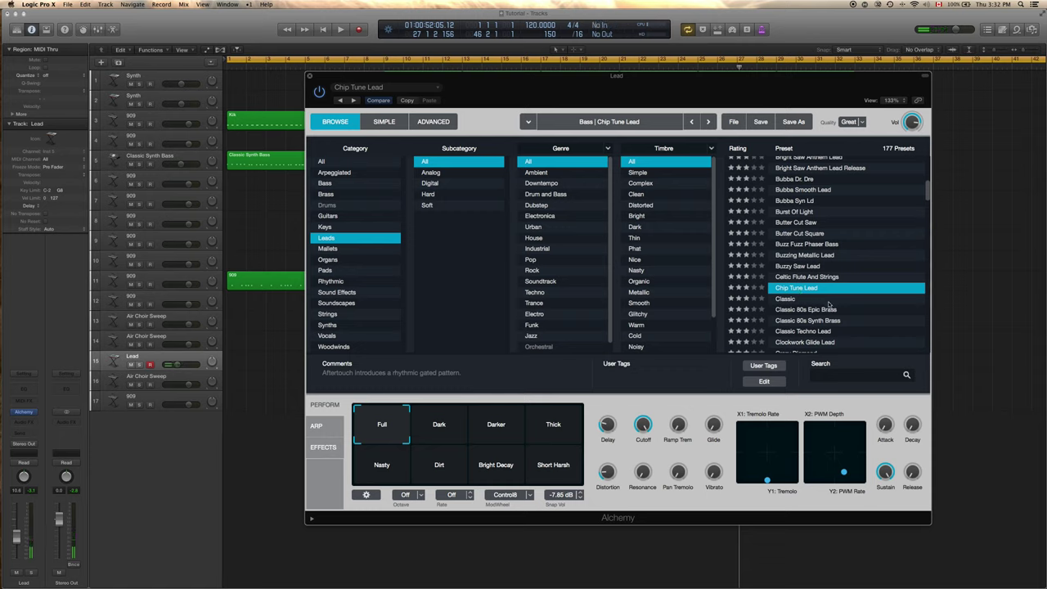
Load the Classic Techno Lead preset, try it briefly against the song playback and close Alchemy.
{"action": "scroll", "coordinate": [826, 299], "scroll_direction": "down", "scroll_amount": 3}
{"action": "left_click", "coordinate": [814, 303]}
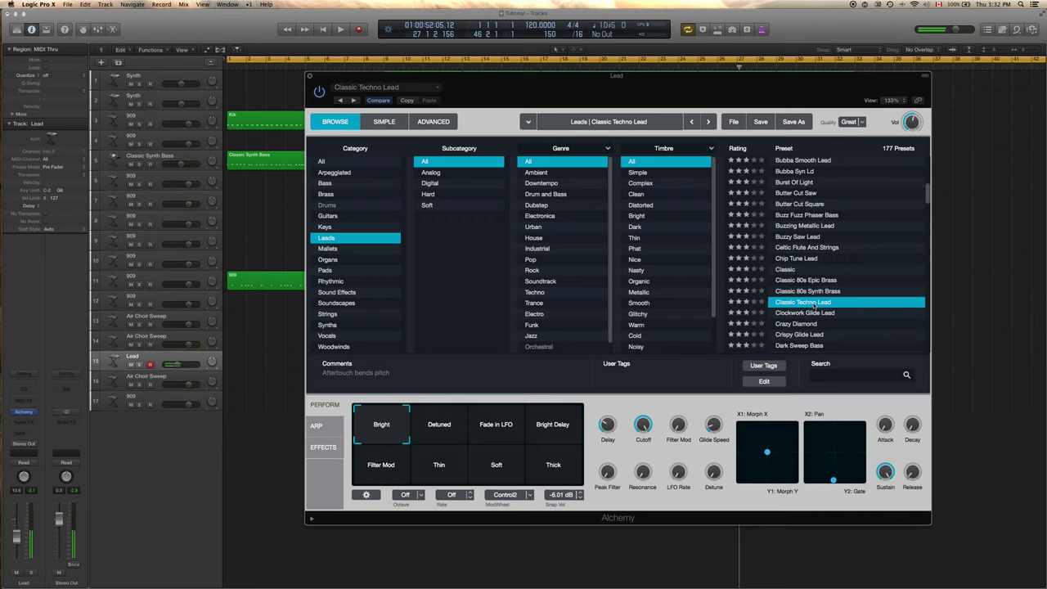
{"action": "key", "text": "space"}
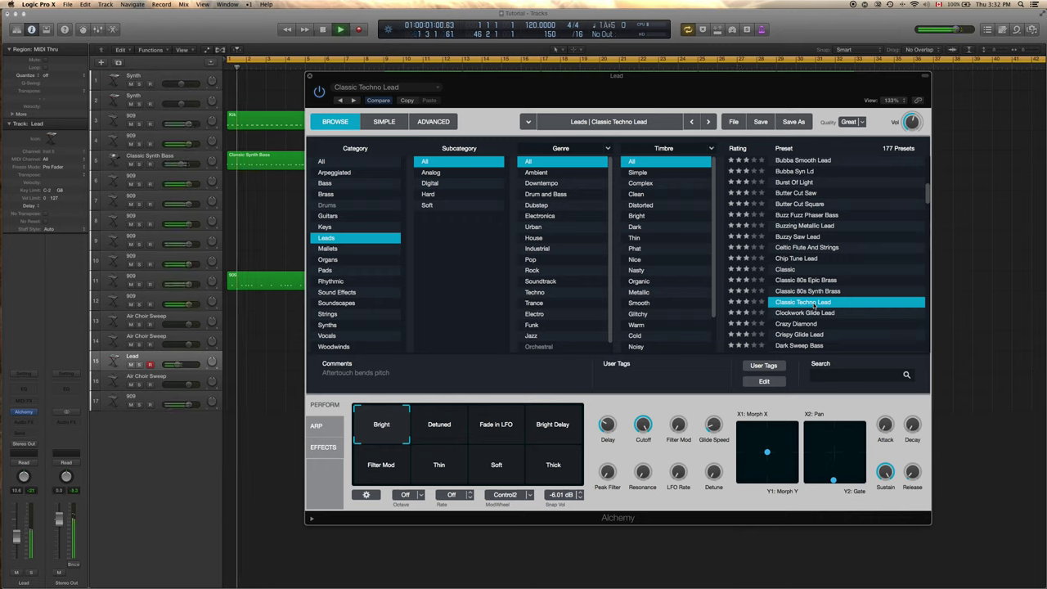
{"action": "key", "text": "space"}
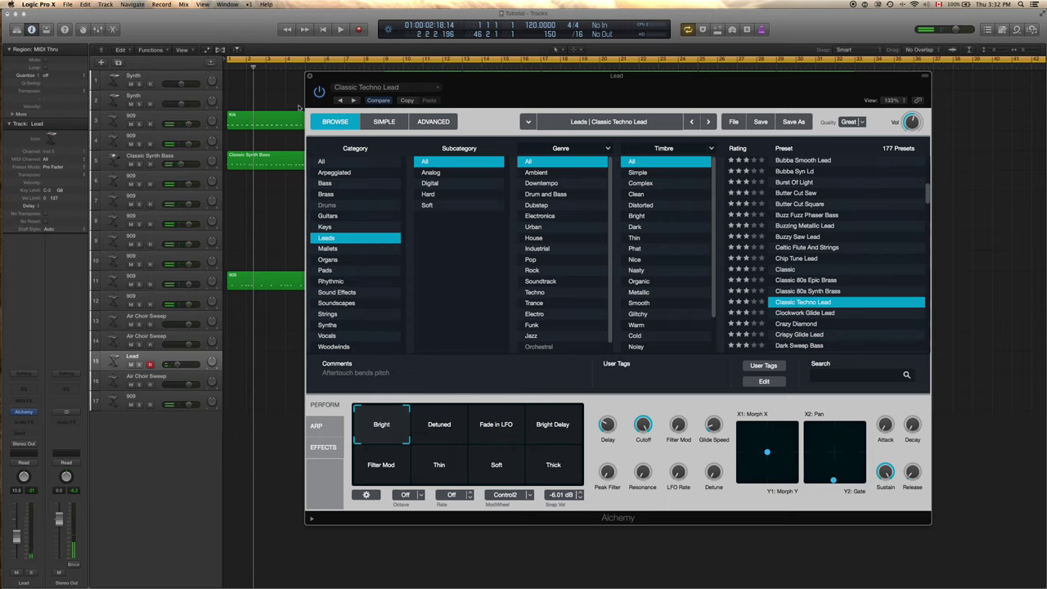
{"action": "left_click", "coordinate": [309, 77]}
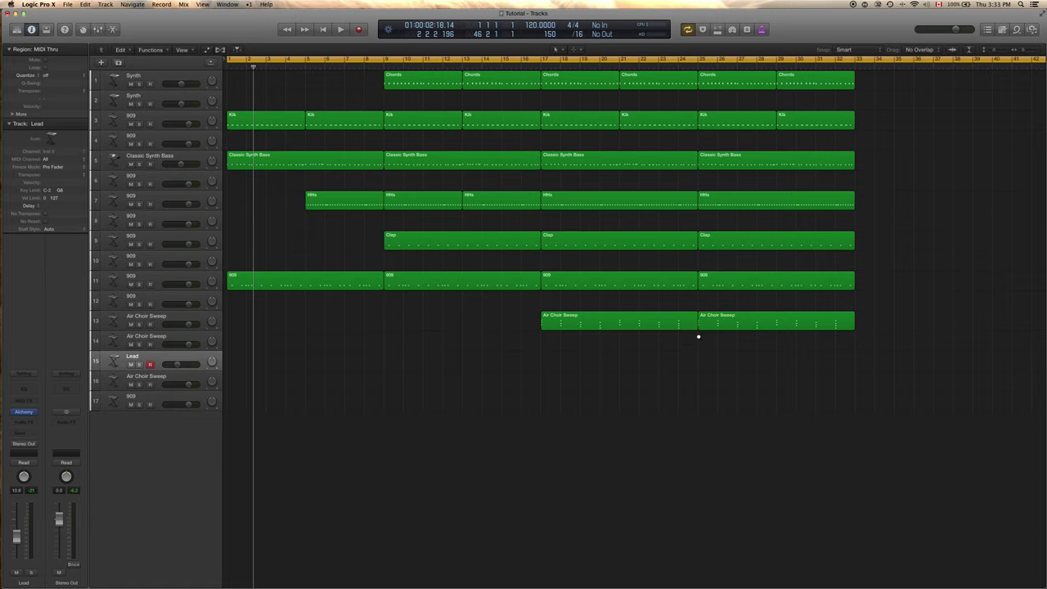
Set the cycle area's left locator to bar 25.
{"action": "key", "text": "alt+slash"}
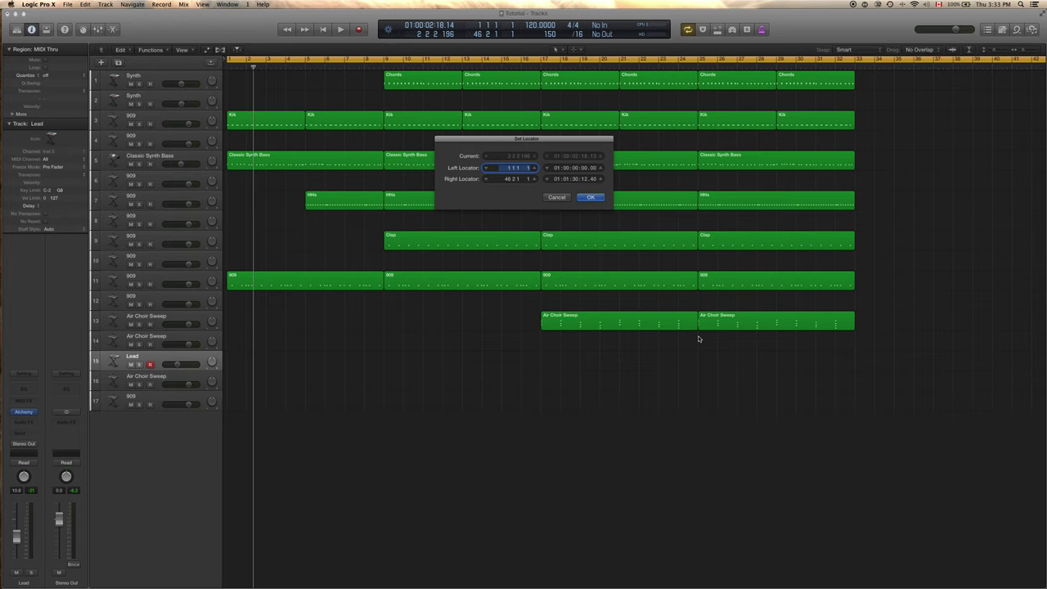
{"action": "type", "text": "2"}
{"action": "key", "text": "Return"}
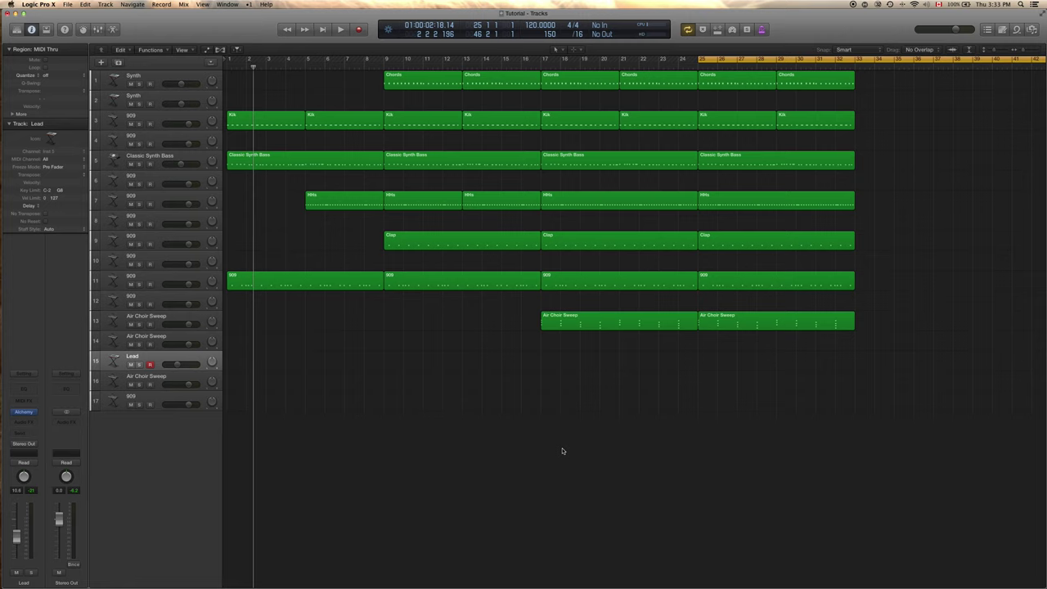
Try recording a lead melody take on the Lead track from bar 25 and undo the recording.
{"action": "key", "text": "space"}
{"action": "key", "text": "r"}
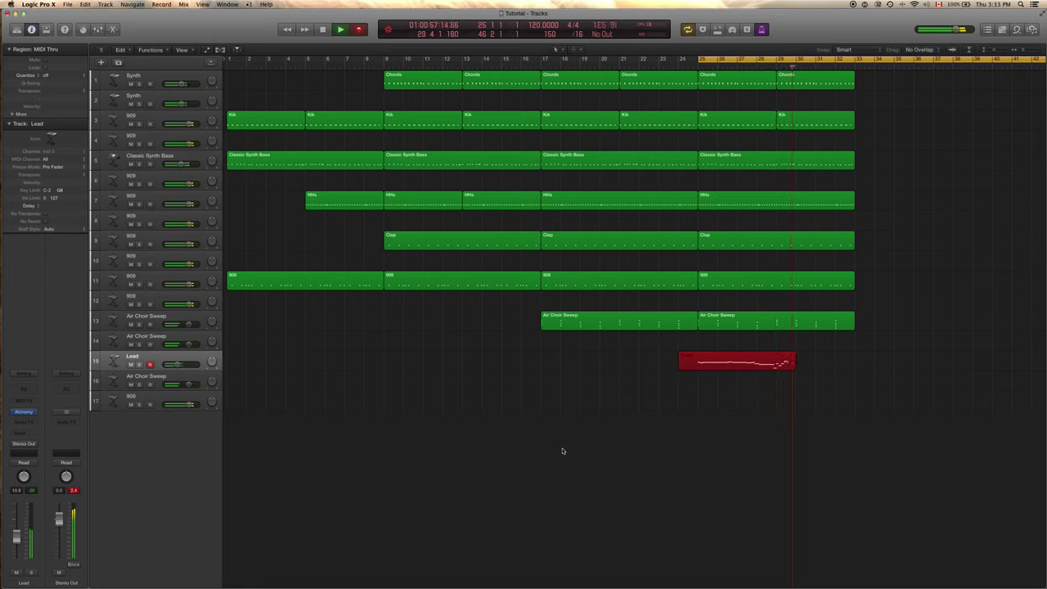
{"action": "key", "text": "space"}
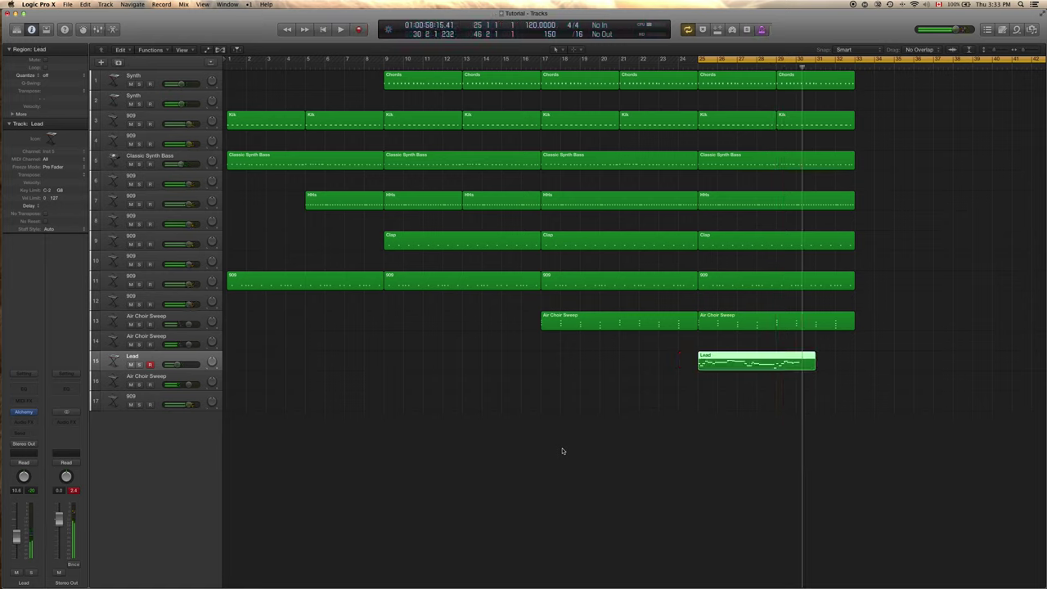
{"action": "key", "text": "super+z"}
Record a lead melody over bars 25 to 33 on the Lead track and lower its volume to -13.0 dB during playback.
{"action": "key", "text": "space"}
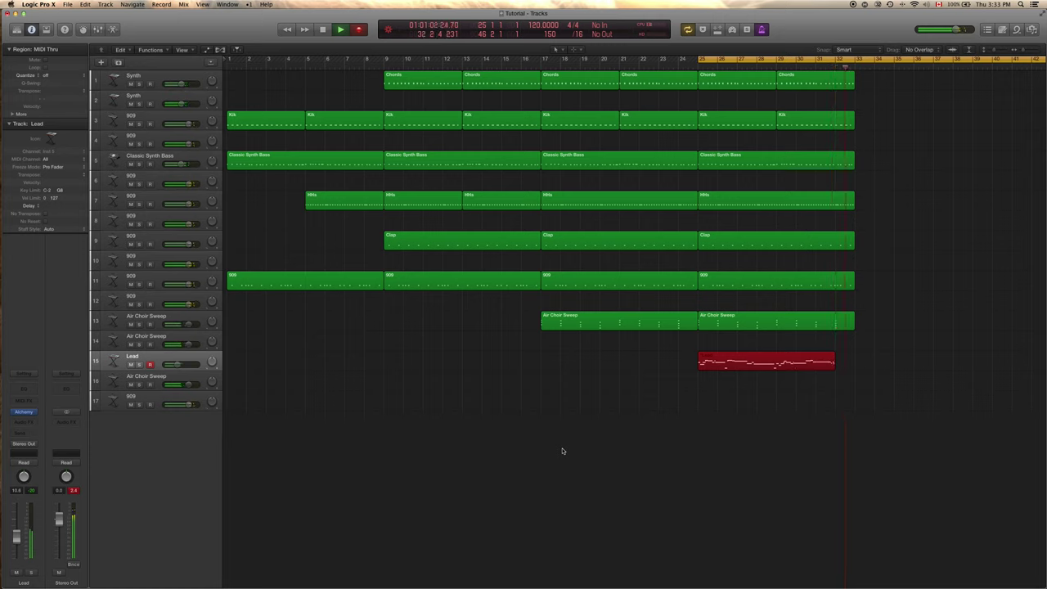
{"action": "key", "text": "space"}
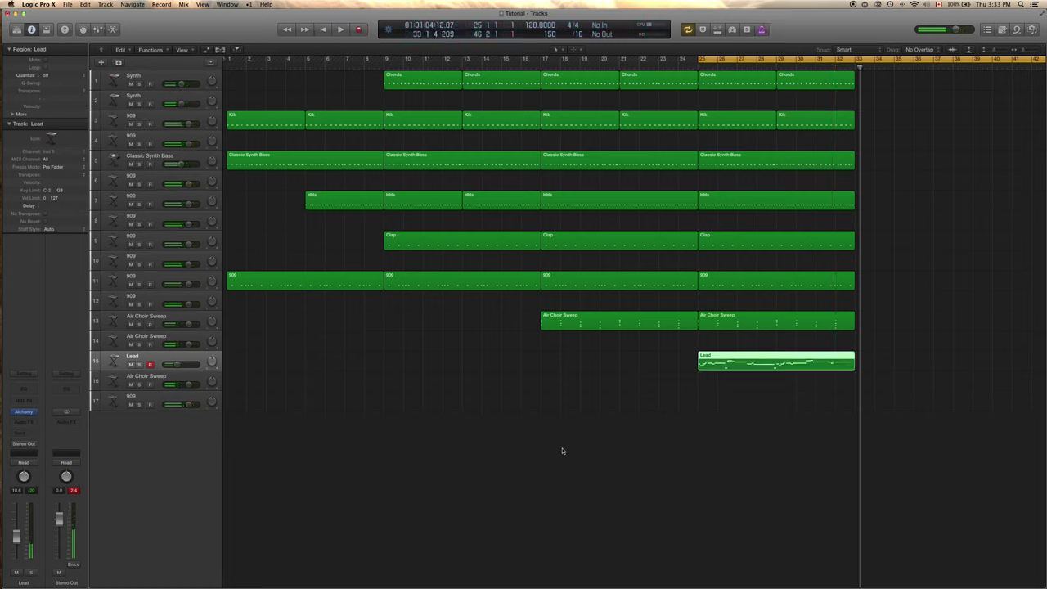
{"action": "key", "text": "space"}
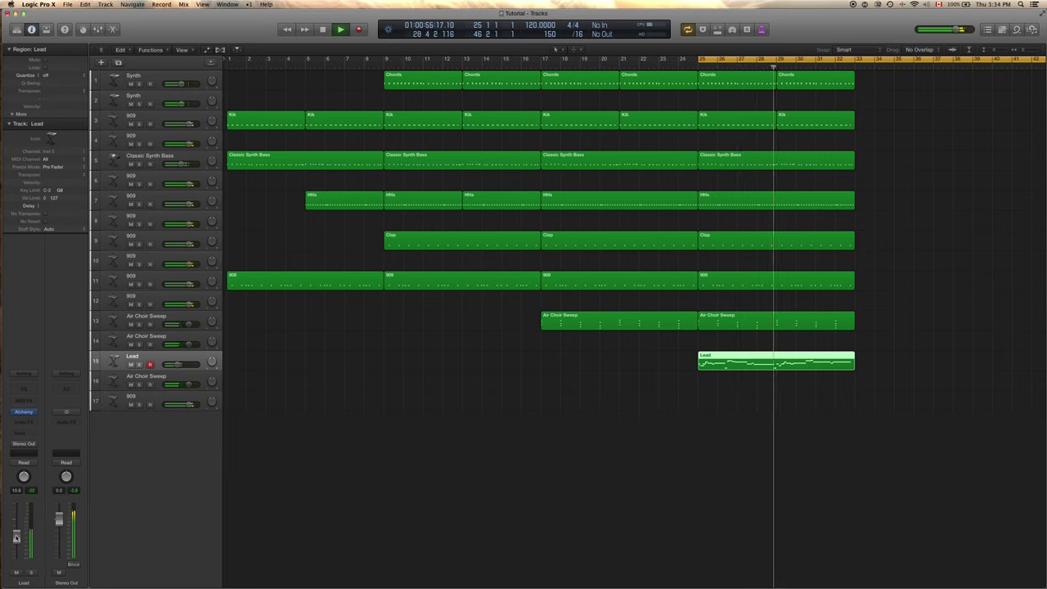
{"action": "left_click_drag", "start_coordinate": [15, 538], "coordinate": [15, 540]}
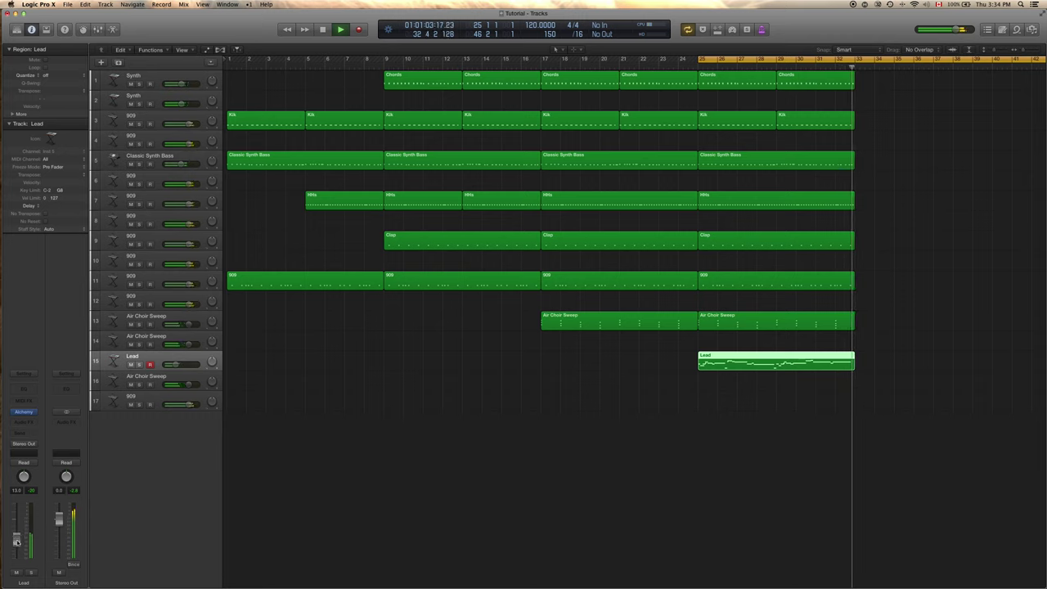
{"action": "key", "text": "space"}
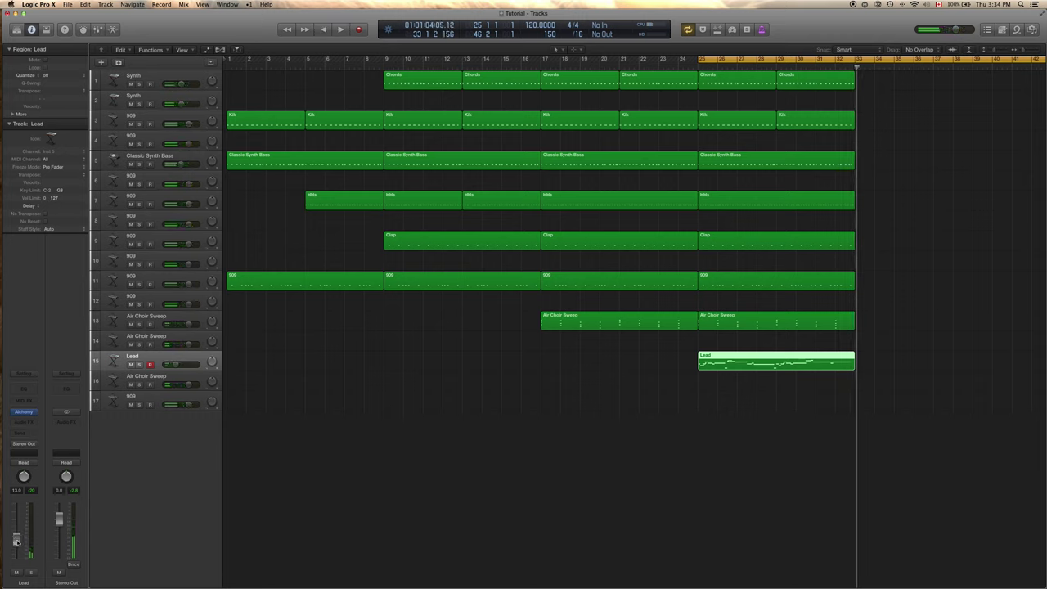